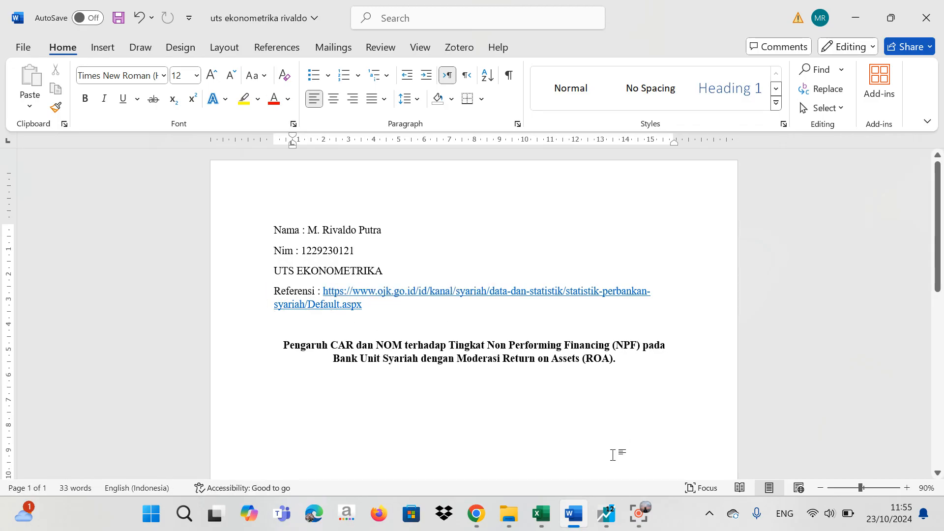
# Preview the open Islamic banking statistics workbooks in Excel, then switch to the UTS workbook
pyautogui.moveTo(541, 514)
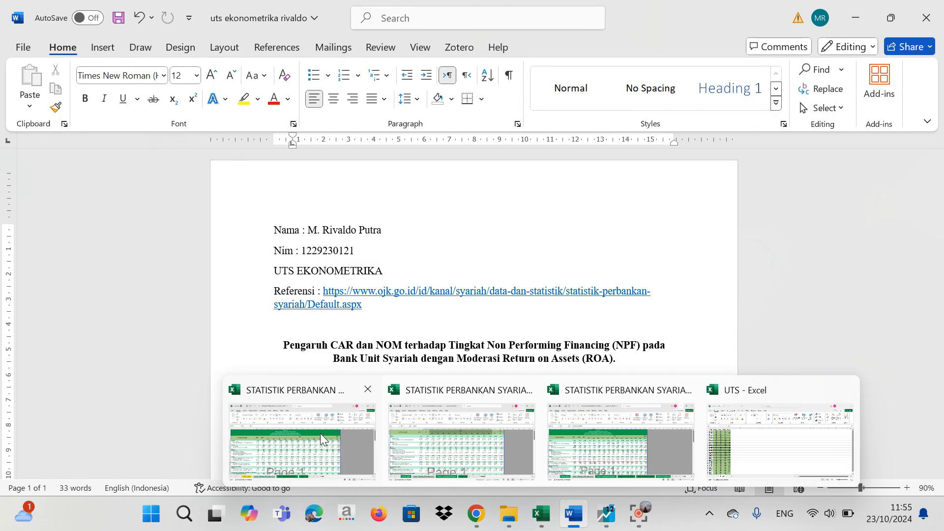
pyautogui.moveTo(321, 433)
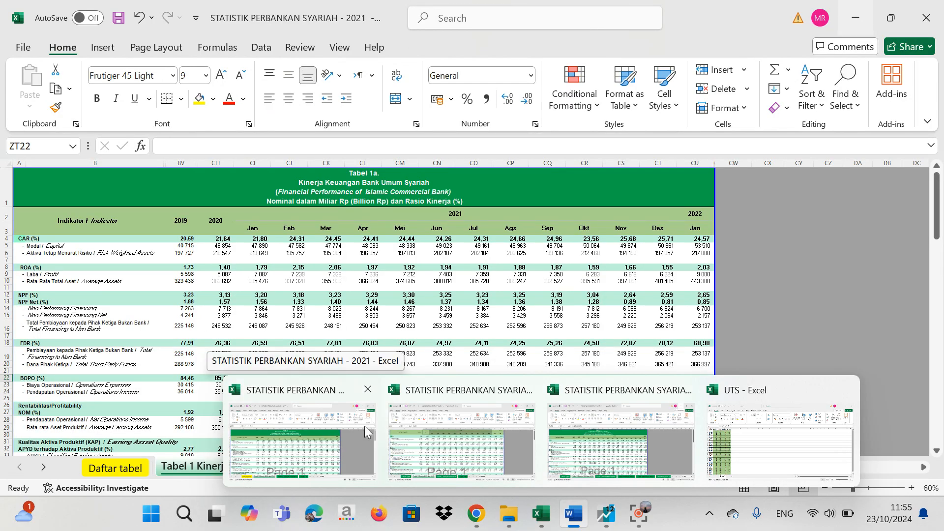
pyautogui.moveTo(606, 447)
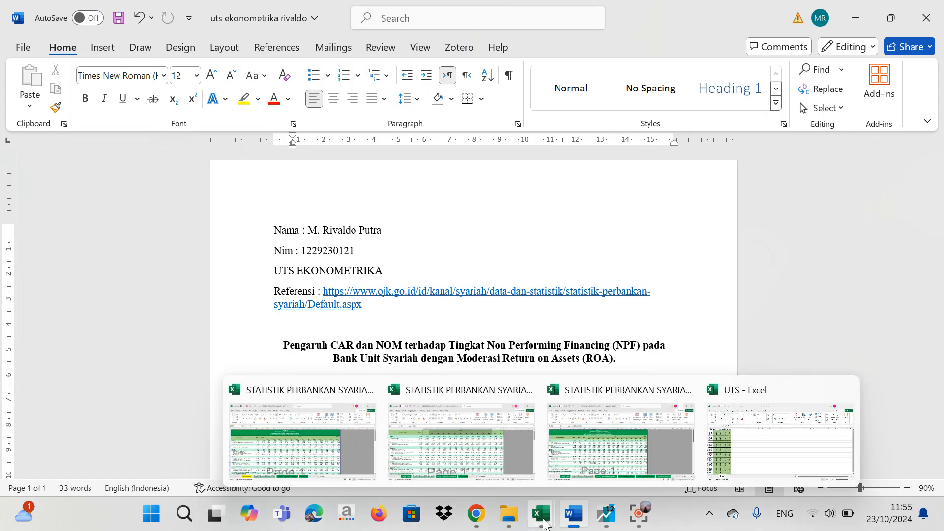
pyautogui.click(736, 447)
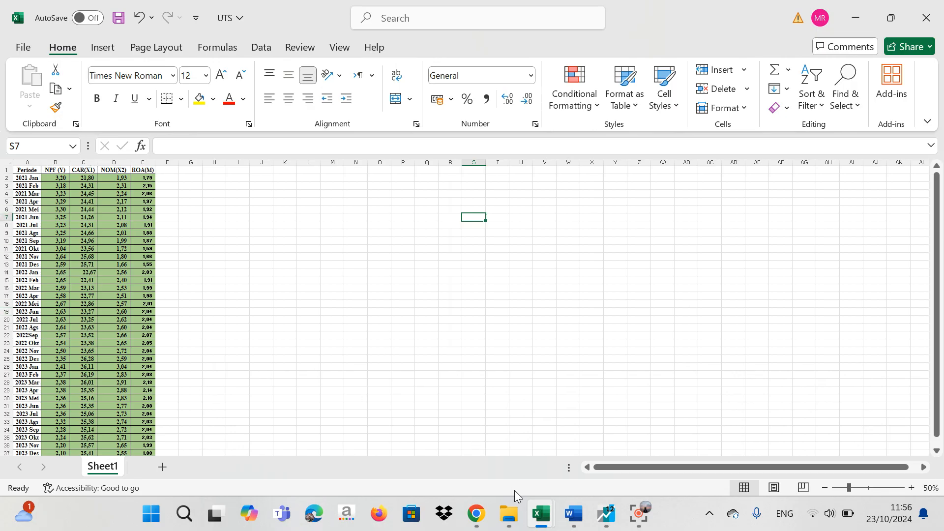
# Compare the source banking statistics with the UTS sheet's monthly NPF, CAR, NOM and ROA data through December 2023
pyautogui.moveTo(509, 514)
pyautogui.moveTo(541, 514)
pyautogui.moveTo(499, 454)
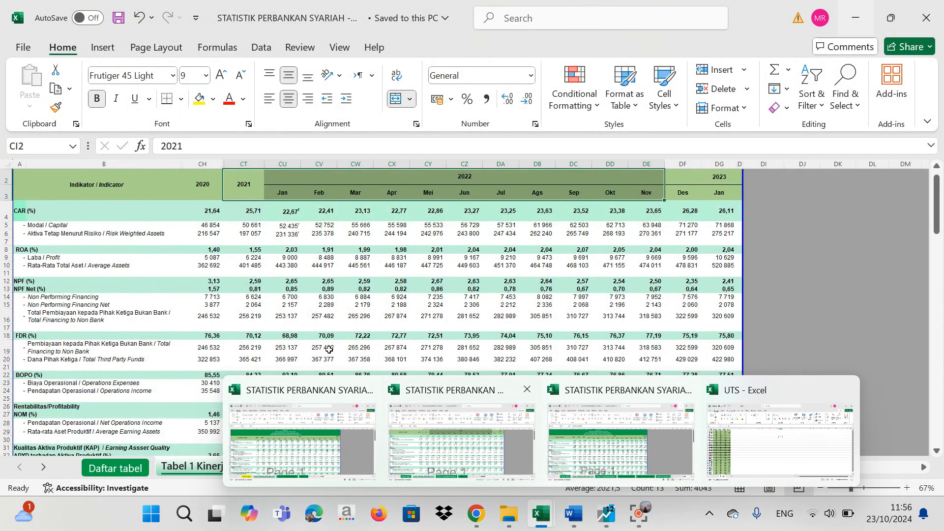
pyautogui.click(781, 440)
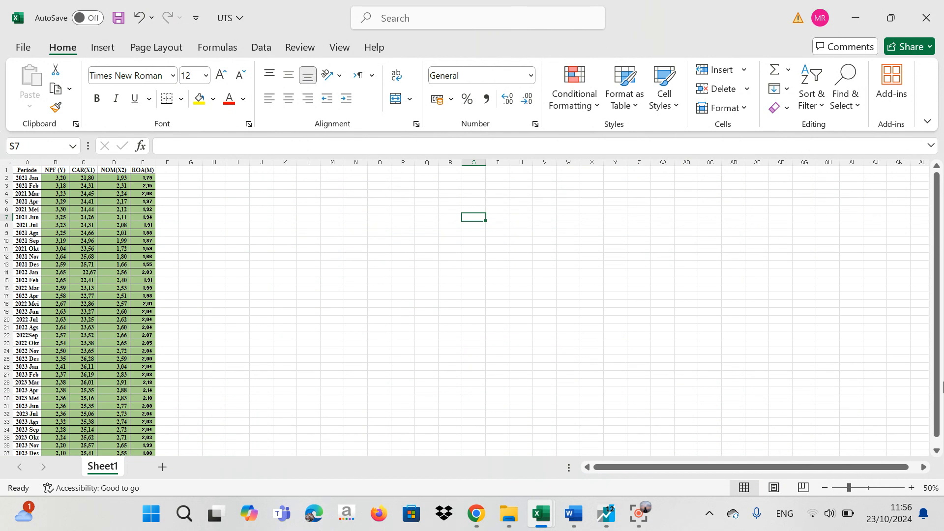
pyautogui.moveTo(938, 387); pyautogui.dragTo(937, 394)
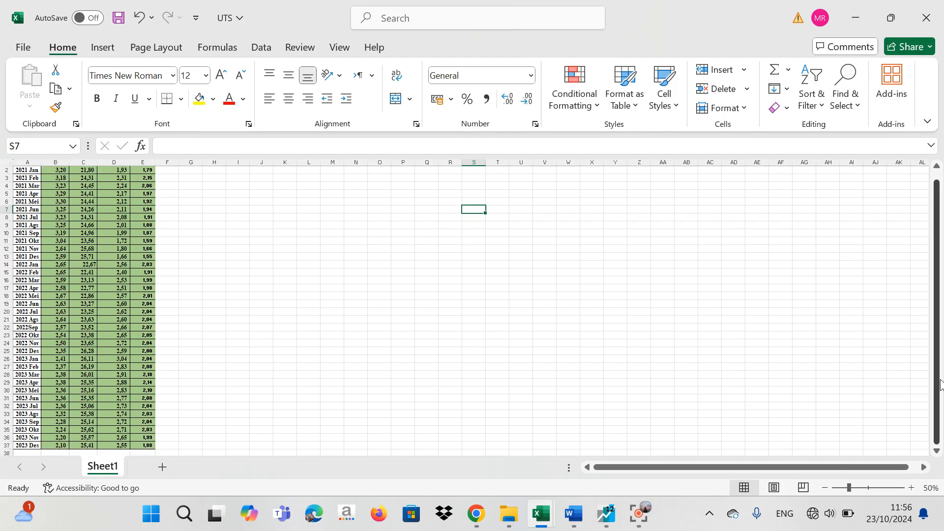
pyautogui.moveTo(937, 384); pyautogui.dragTo(943, 280)
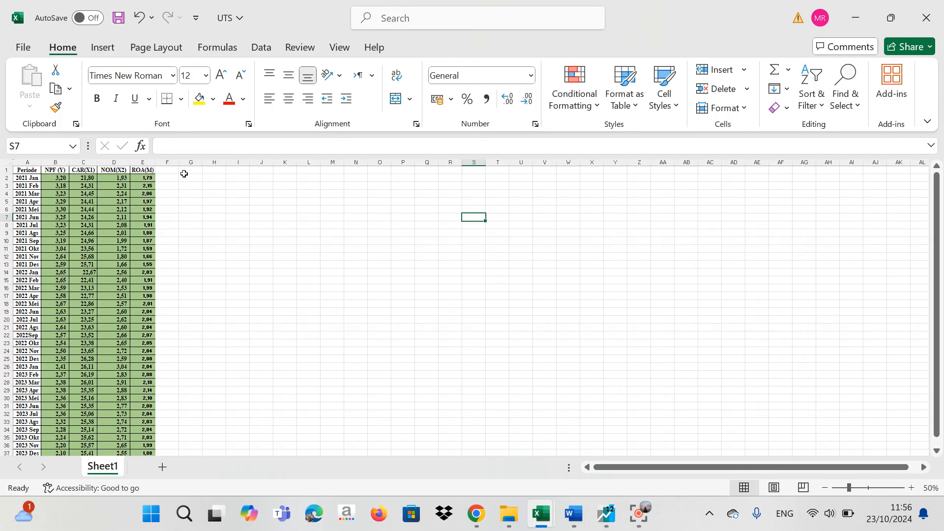
# Add the header X1M in F1 and multiply CAR by ROA in F2 with the formula =C2*E2
pyautogui.click(164, 172)
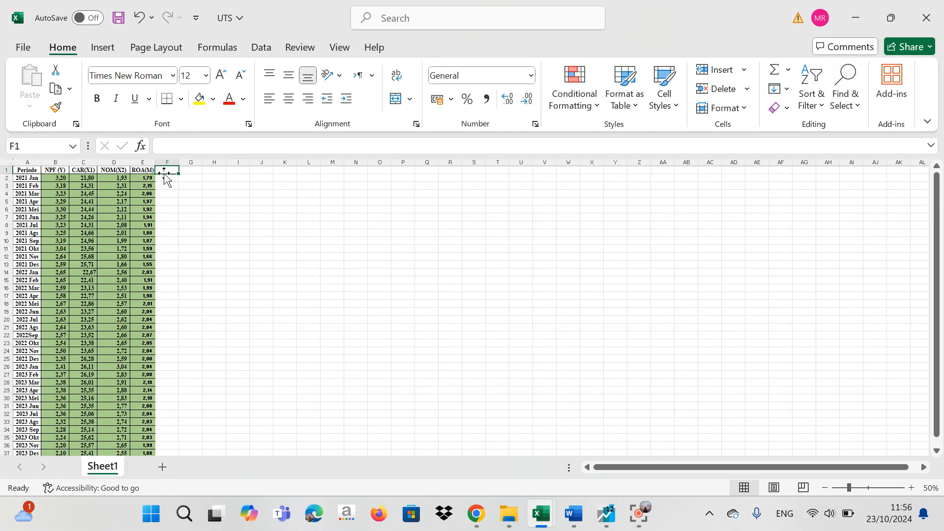
pyautogui.write('X1M')
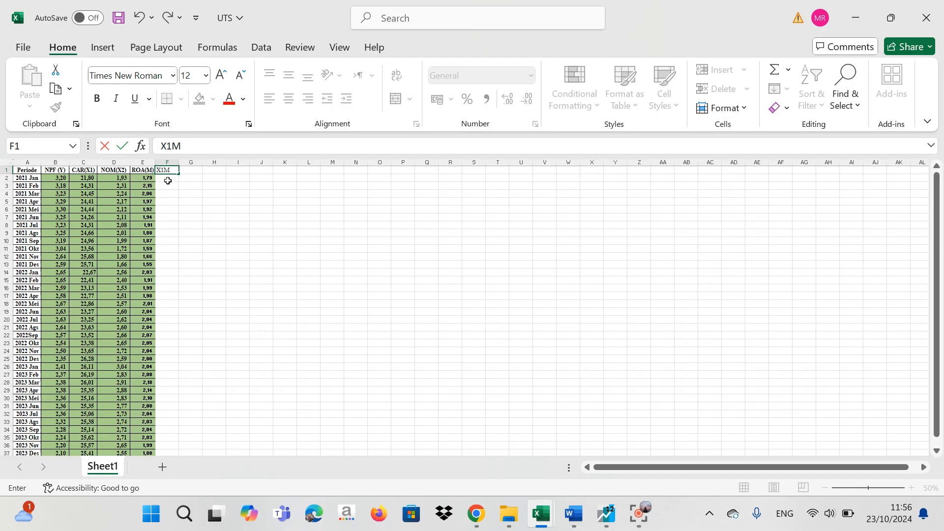
pyautogui.press('Return')
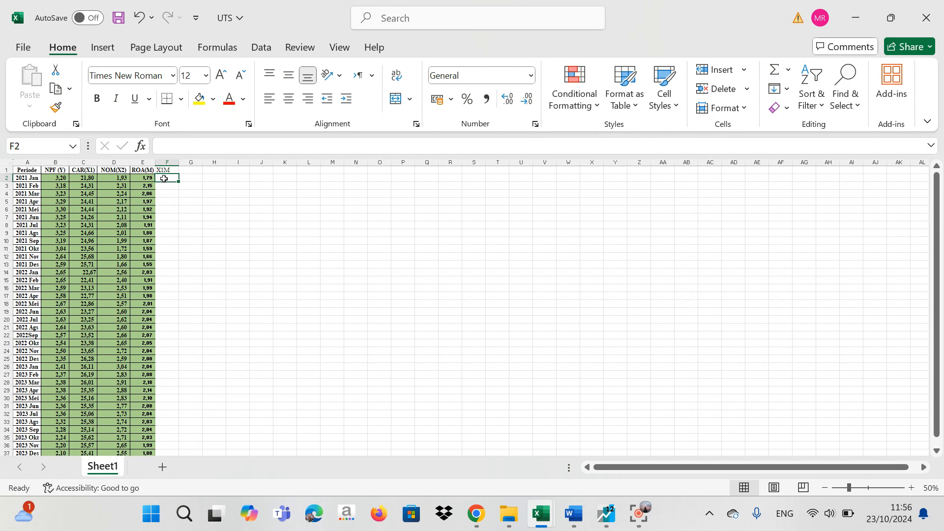
pyautogui.write('=')
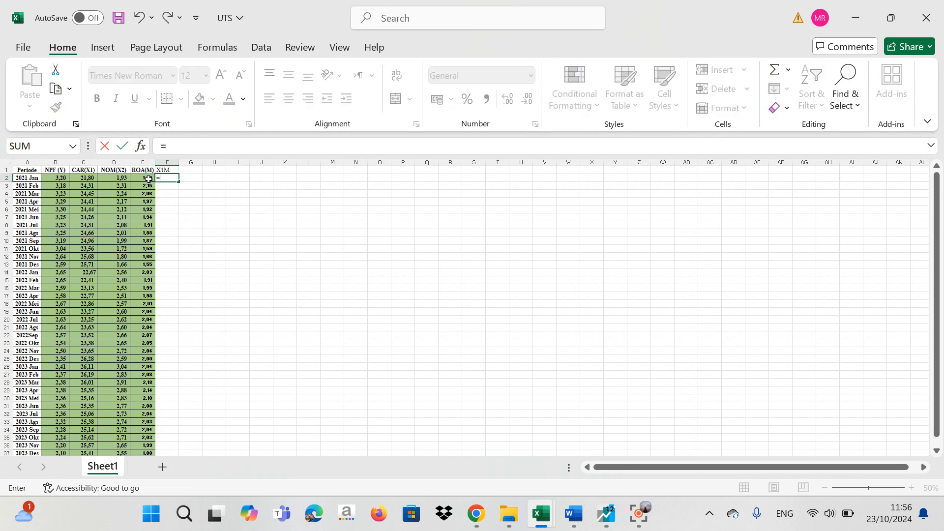
pyautogui.click(85, 178)
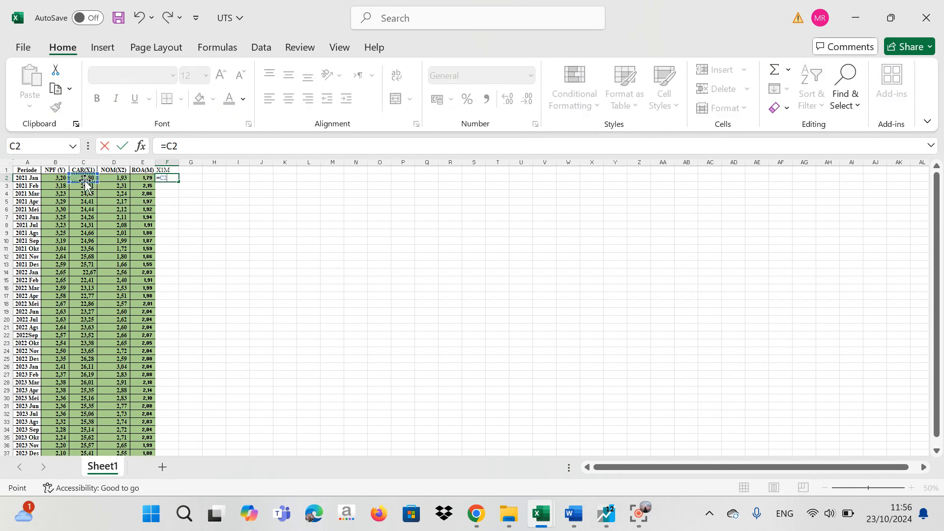
pyautogui.click(145, 178)
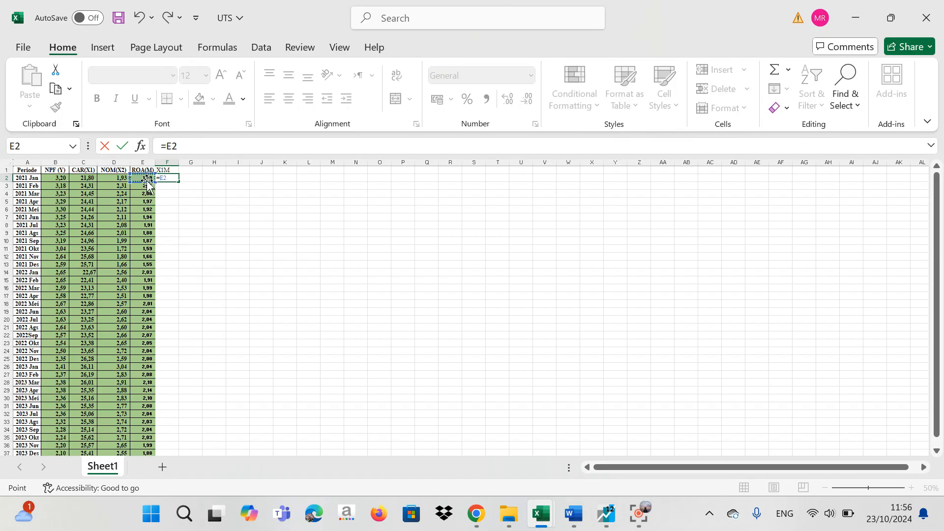
pyautogui.click(85, 179)
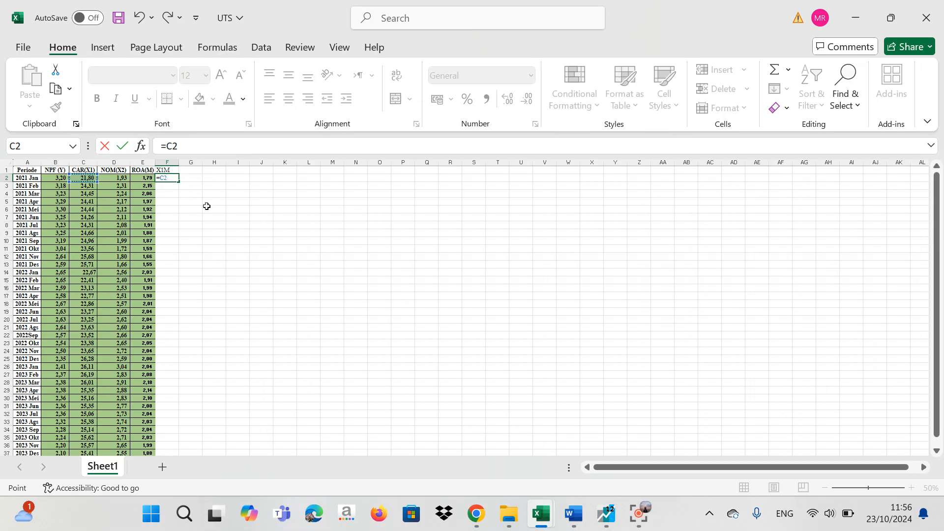
pyautogui.write('*')
pyautogui.click(144, 180)
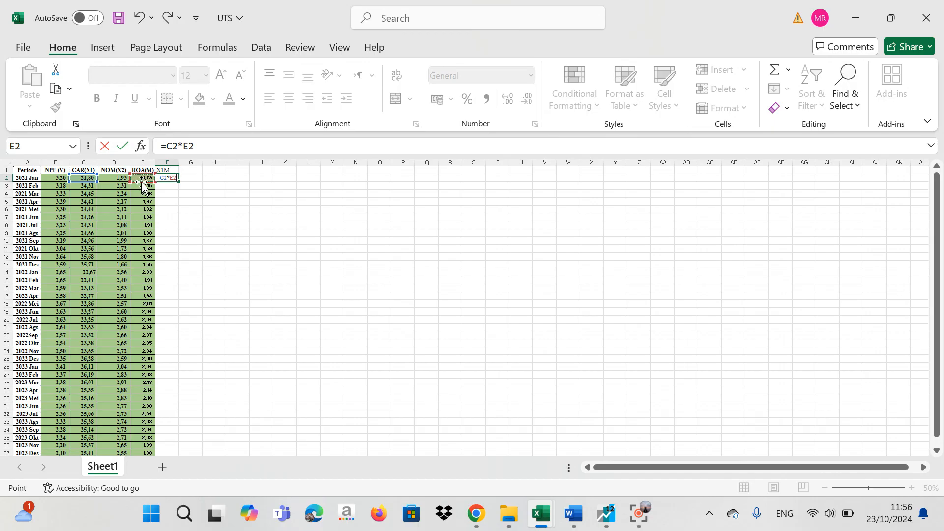
pyautogui.press('Return')
# Fill the X1M formula from F2 down to row 37 for all periods through December 2023
pyautogui.click(173, 180)
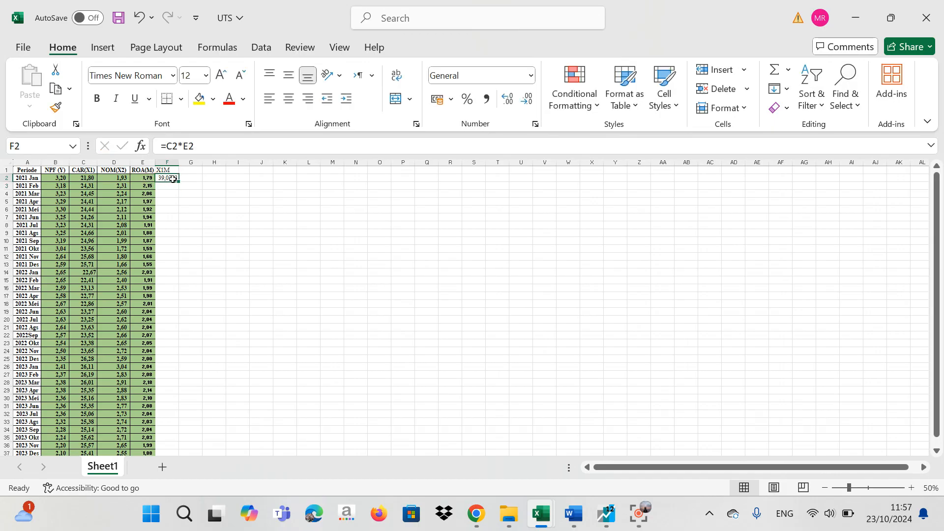
pyautogui.moveTo(179, 181); pyautogui.dragTo(178, 410)
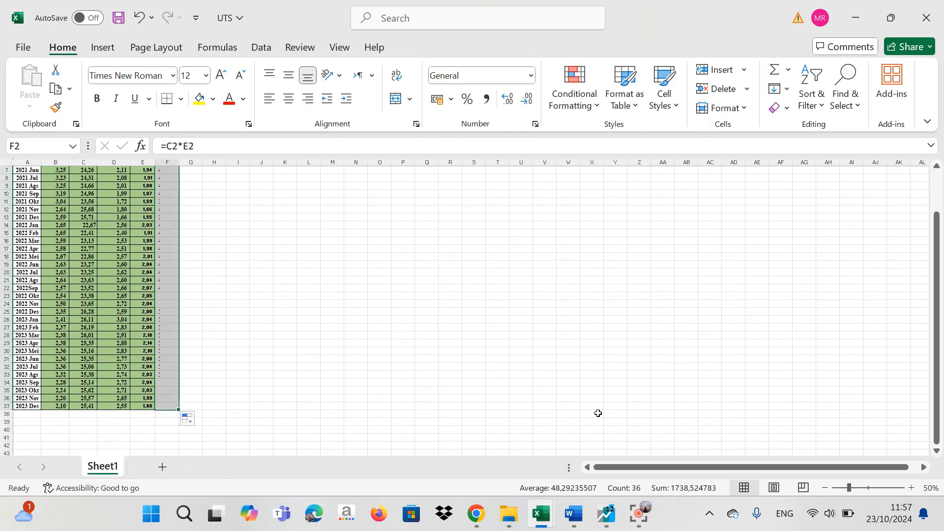
pyautogui.moveTo(938, 366); pyautogui.dragTo(939, 324)
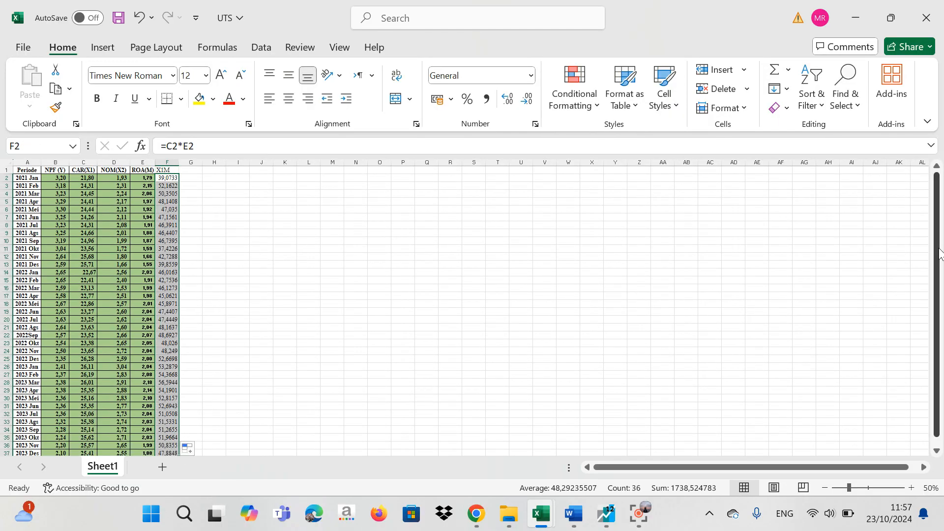
# Add the header X2M in G1 and multiply NOM by ROA in G2 with the formula =D2*E2
pyautogui.click(197, 171)
pyautogui.write('X')
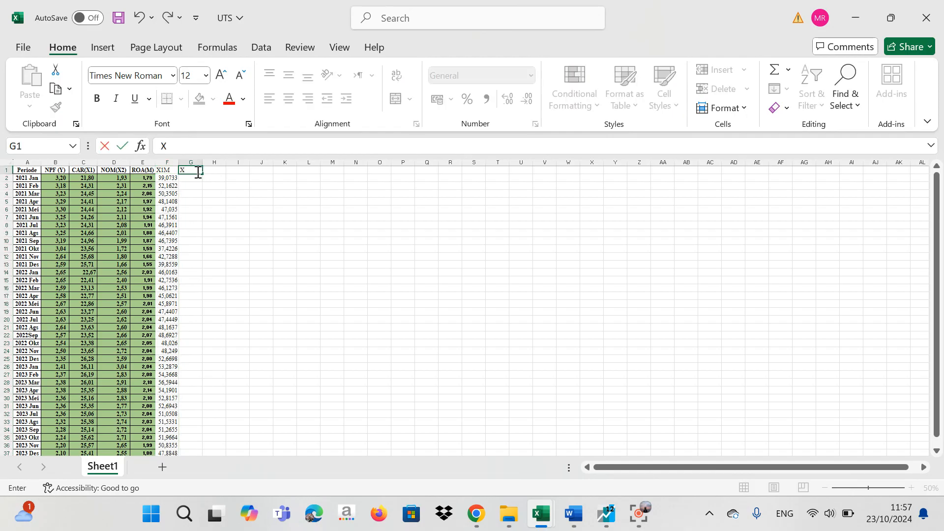
pyautogui.write('2M')
pyautogui.click(186, 180)
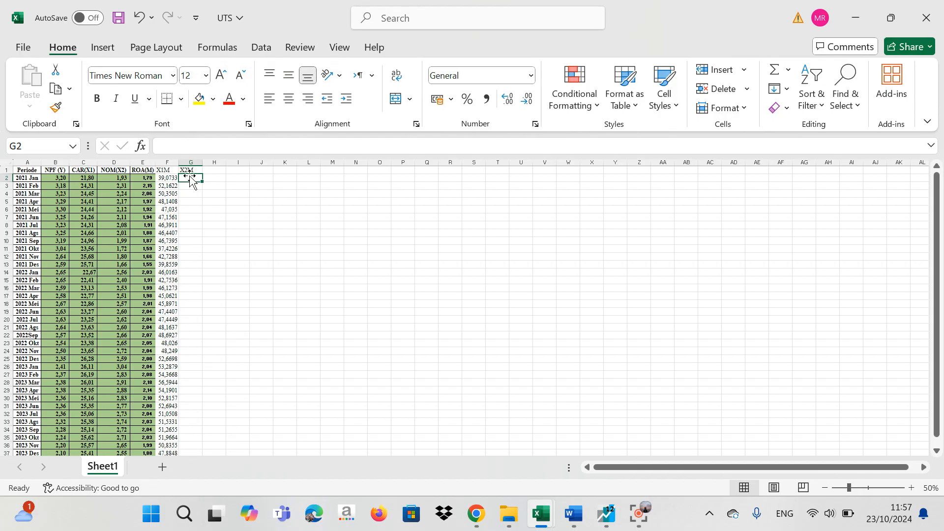
pyautogui.write('=')
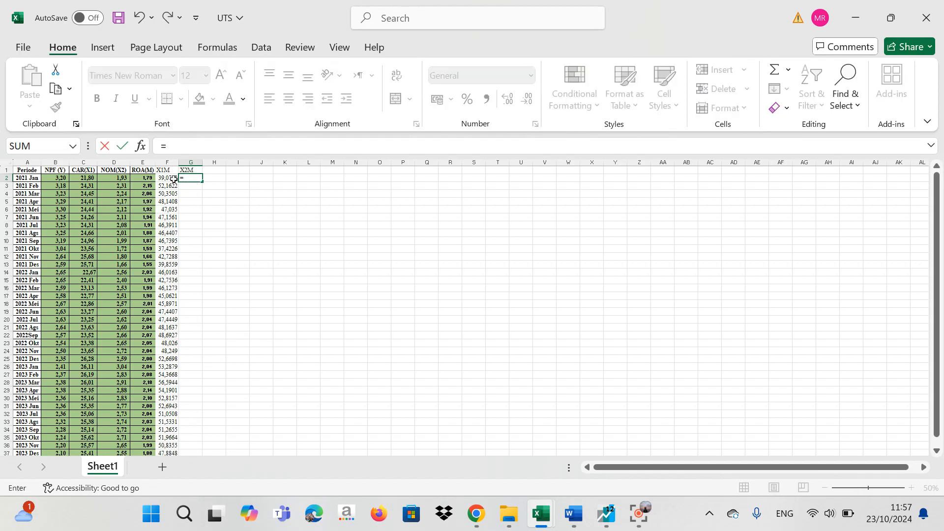
pyautogui.click(115, 180)
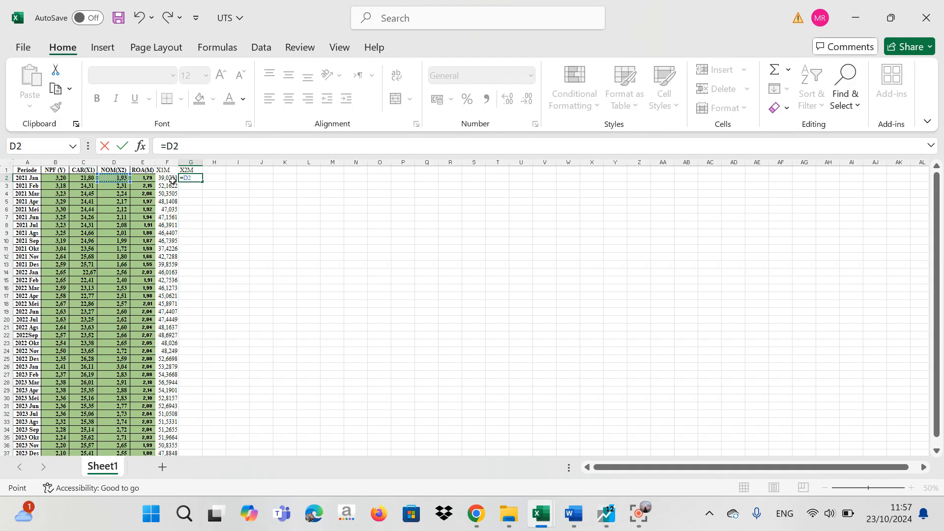
pyautogui.write('*')
pyautogui.click(148, 178)
pyautogui.press('Return')
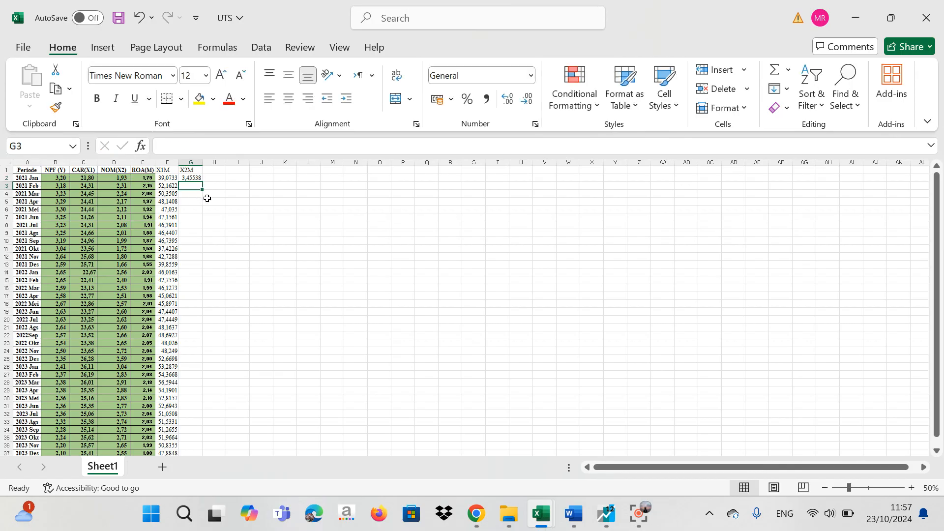
# Fill the X2M formula from G2 down to row 37
pyautogui.click(192, 179)
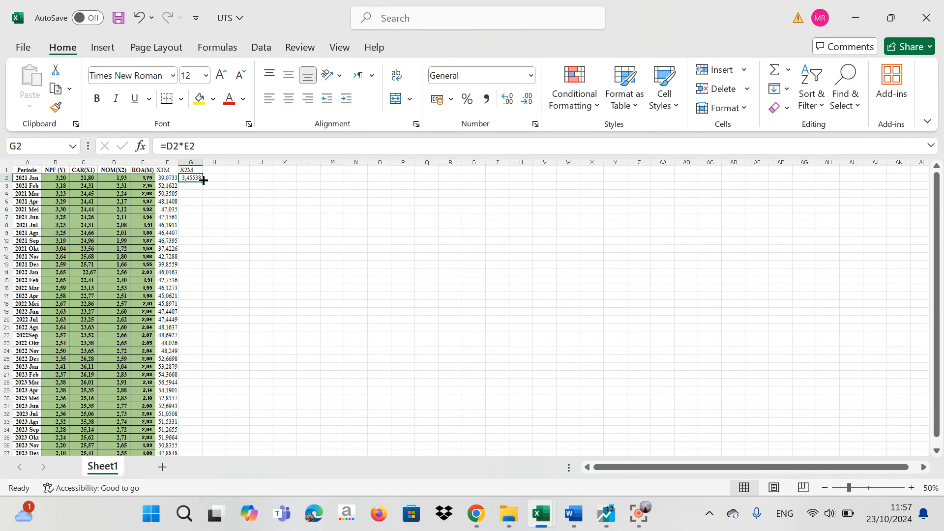
pyautogui.moveTo(204, 181); pyautogui.dragTo(215, 446)
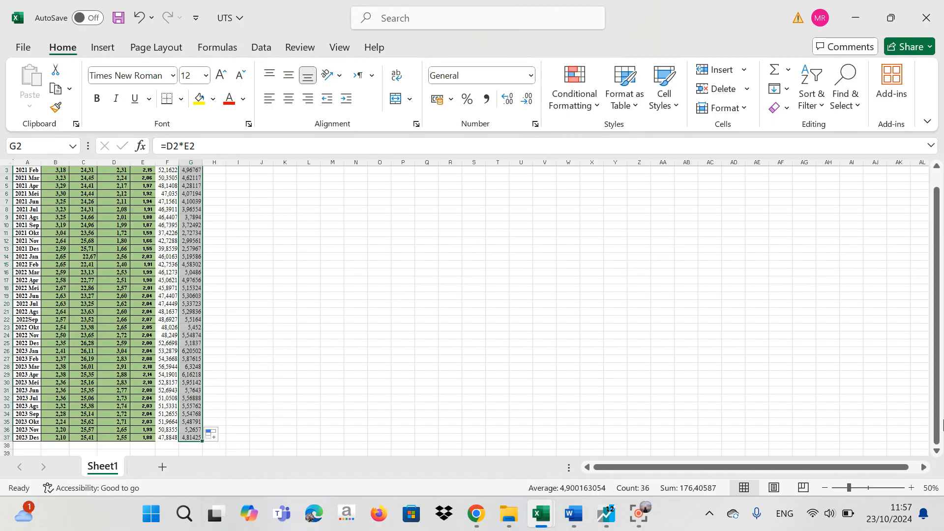
pyautogui.moveTo(939, 372); pyautogui.dragTo(938, 364)
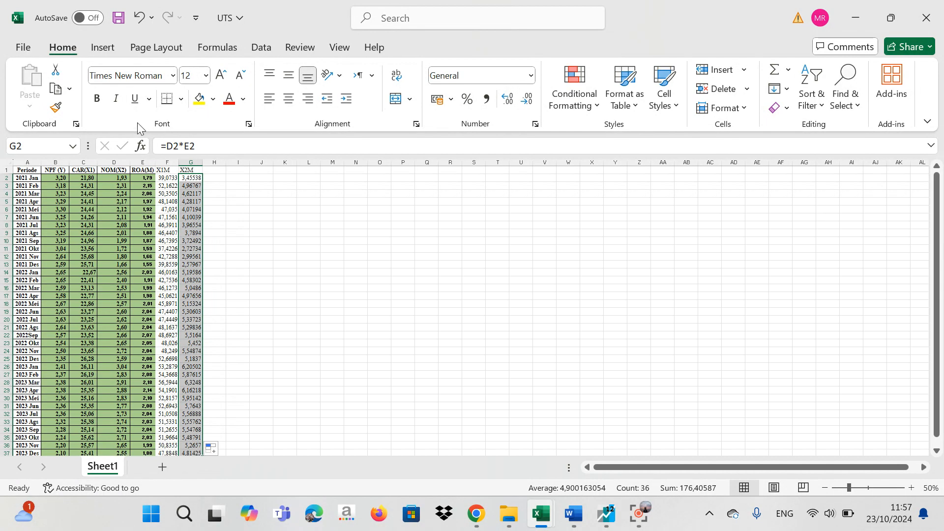
# Apply all borders to the X1M and X2M columns in F1:G37 and save the UTS workbook
pyautogui.moveTo(162, 170); pyautogui.dragTo(192, 439)
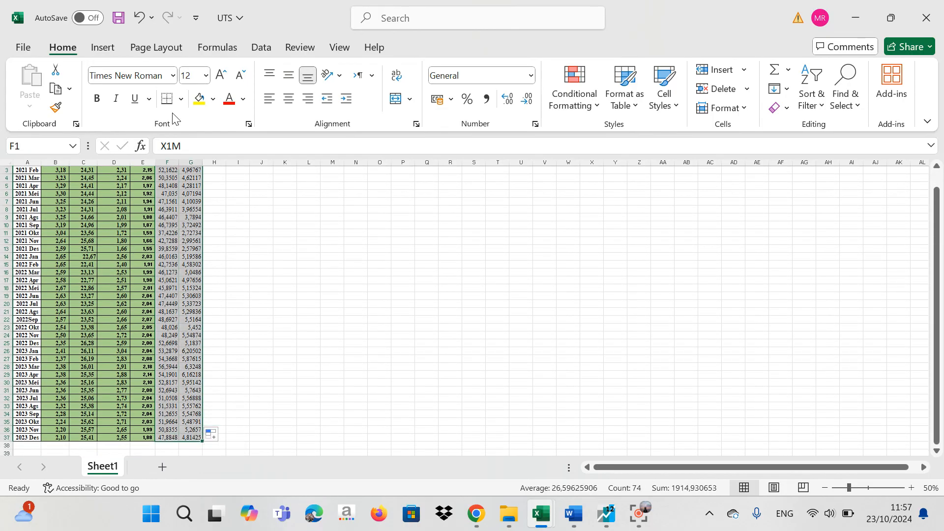
pyautogui.click(181, 98)
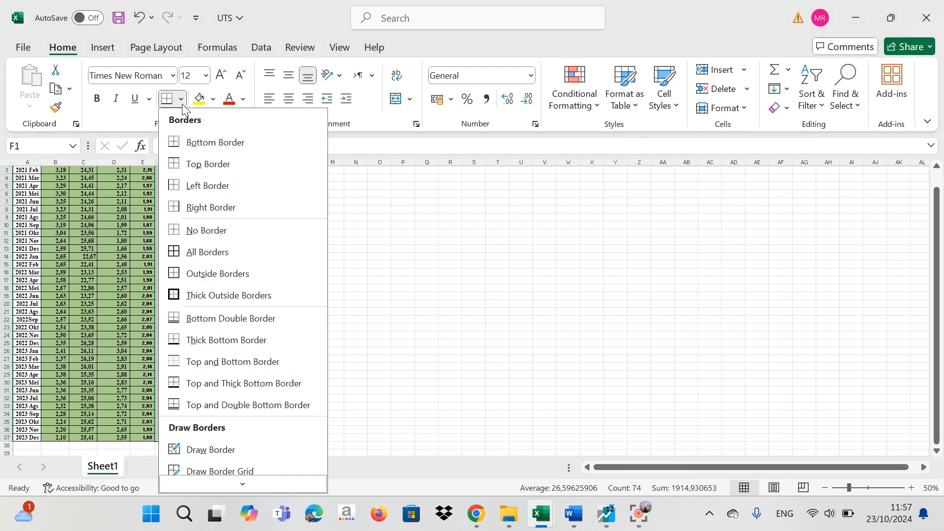
pyautogui.click(250, 257)
pyautogui.scroll(1, 249, 259)
pyautogui.click(454, 312)
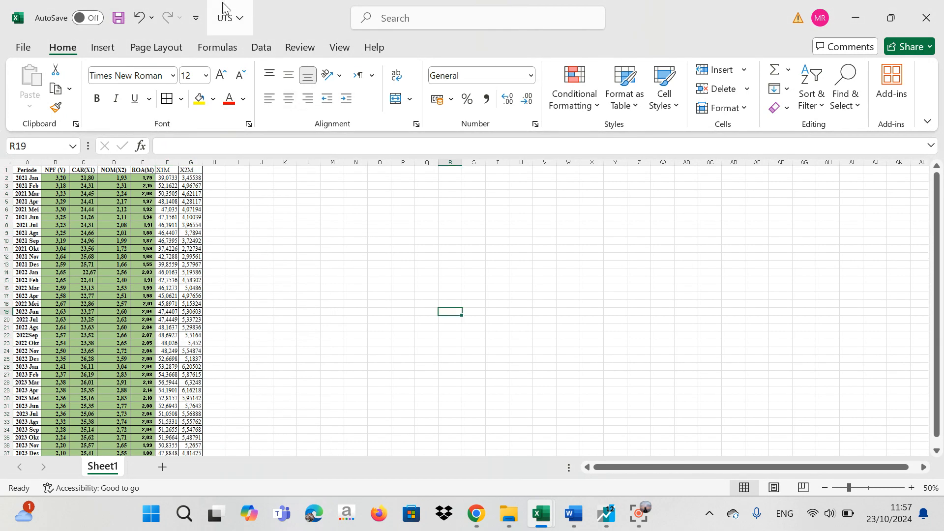
pyautogui.click(112, 10)
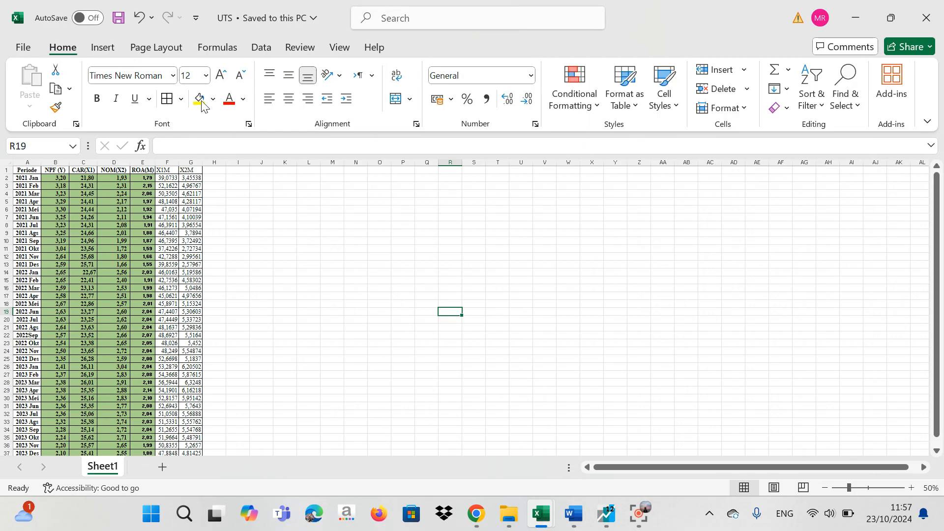
# Switch to EViews and open the UTS Excel workbook from the UTS EKONOMETRIKA folder in Downloads
pyautogui.click(612, 520)
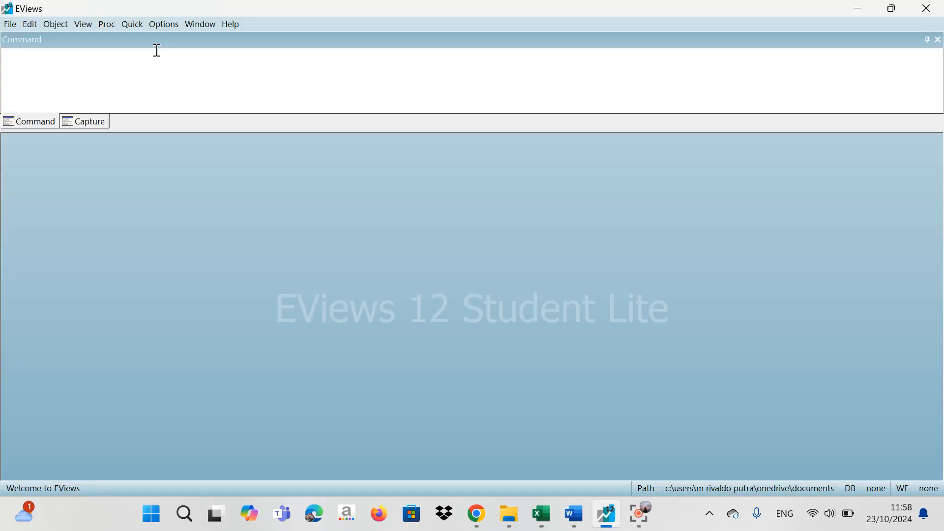
pyautogui.click(11, 24)
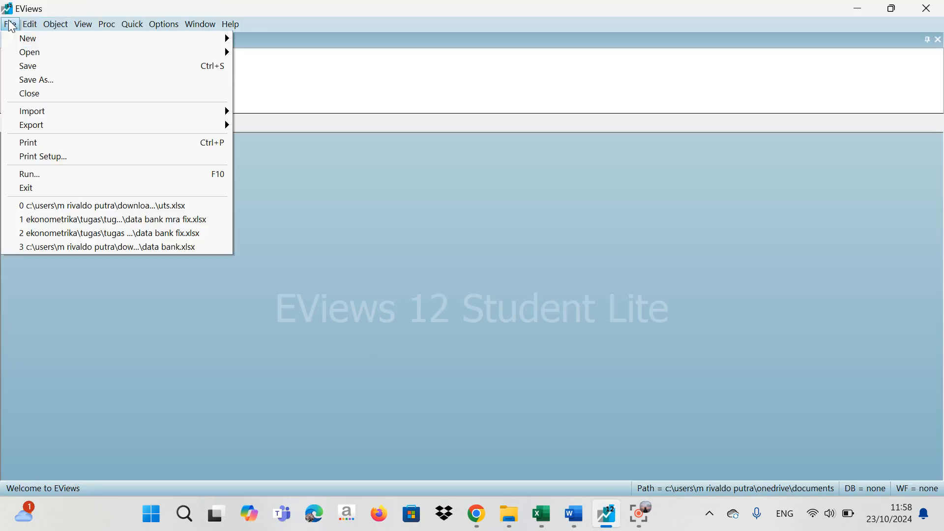
pyautogui.moveTo(59, 124)
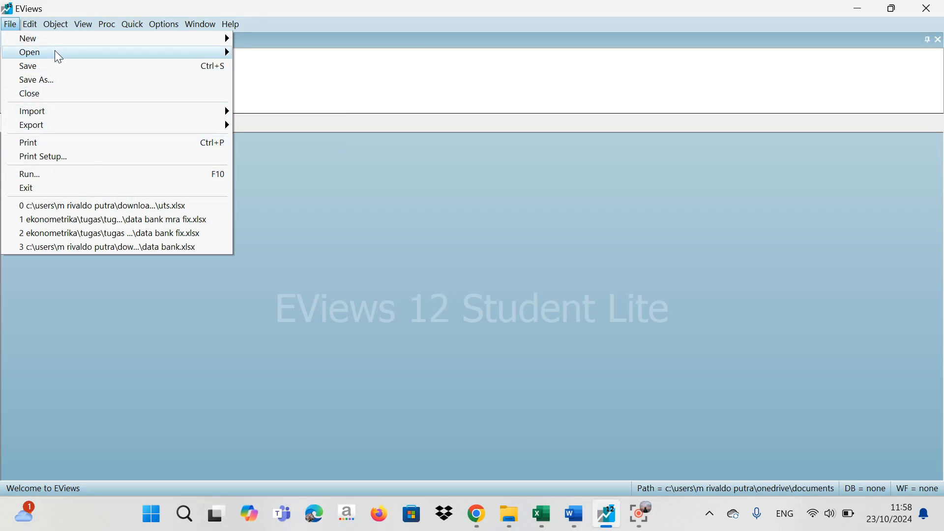
pyautogui.moveTo(92, 113)
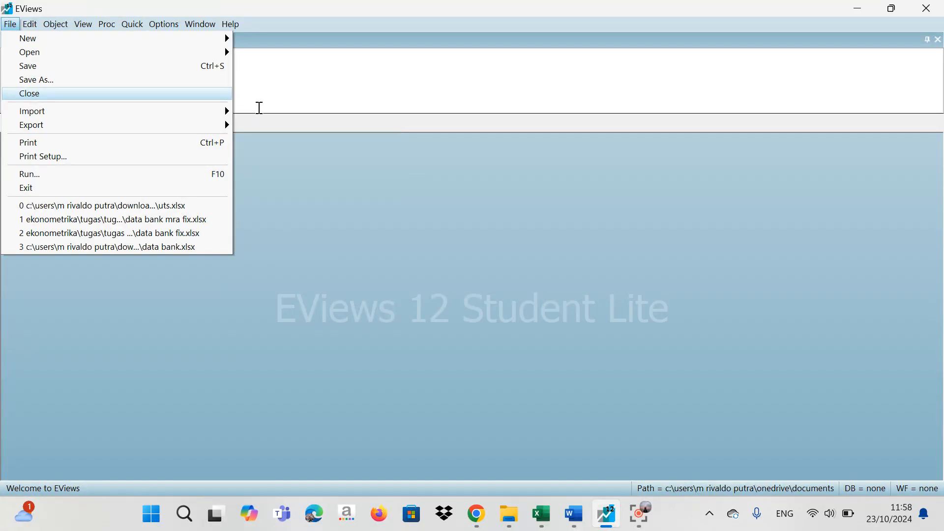
pyautogui.click(252, 119)
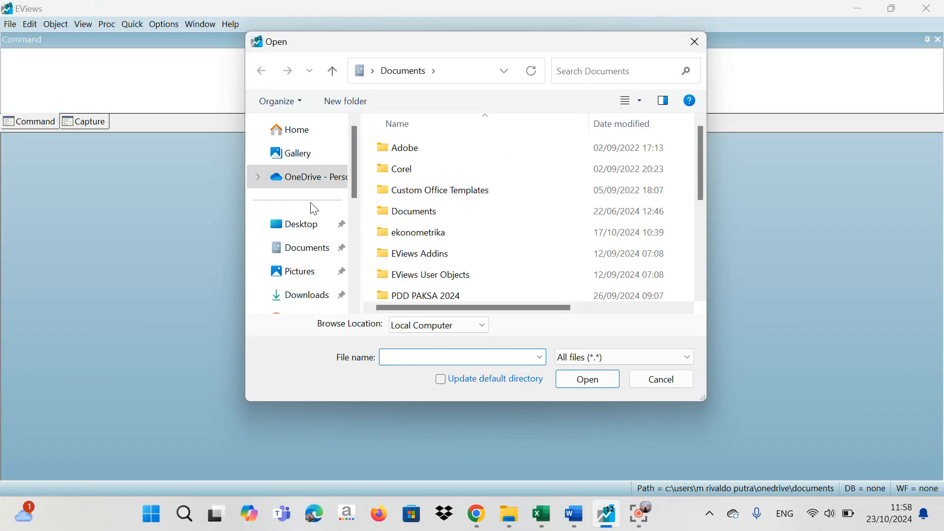
pyautogui.click(324, 296)
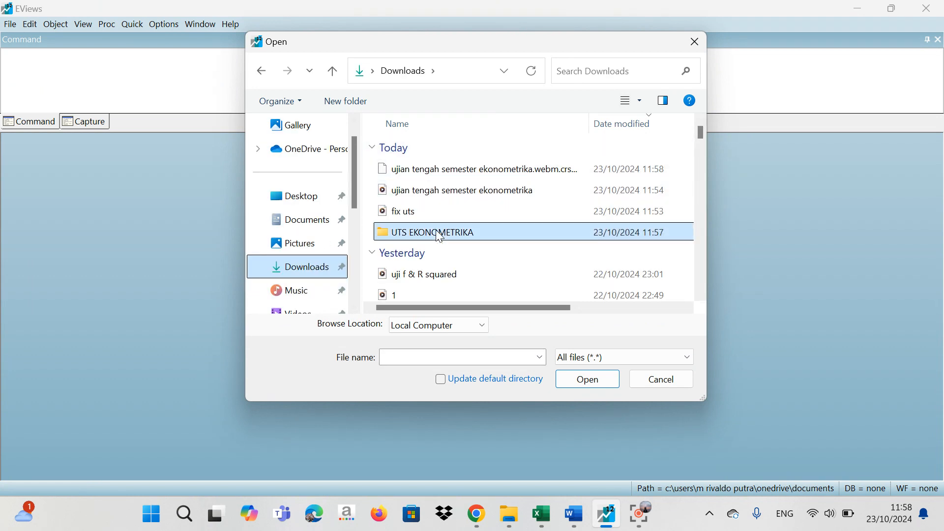
pyautogui.doubleClick(438, 233)
pyautogui.click(433, 174)
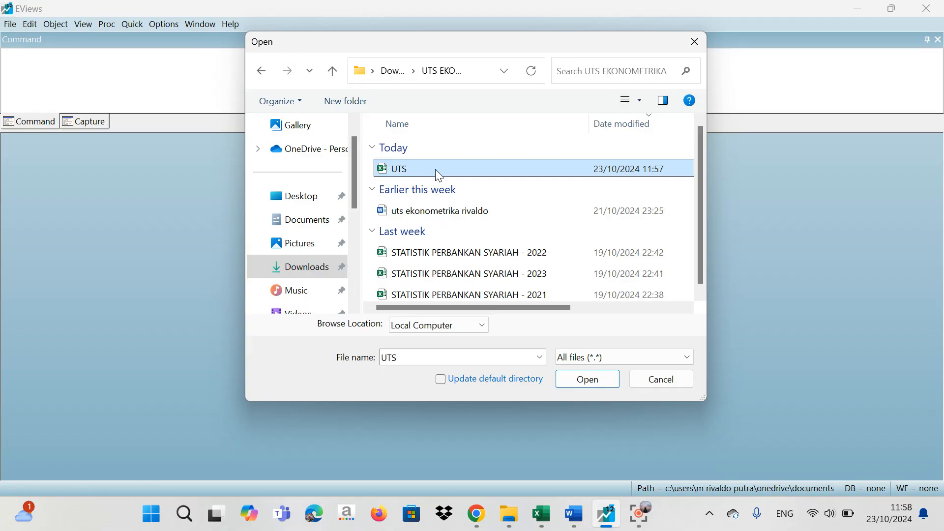
pyautogui.doubleClick(438, 173)
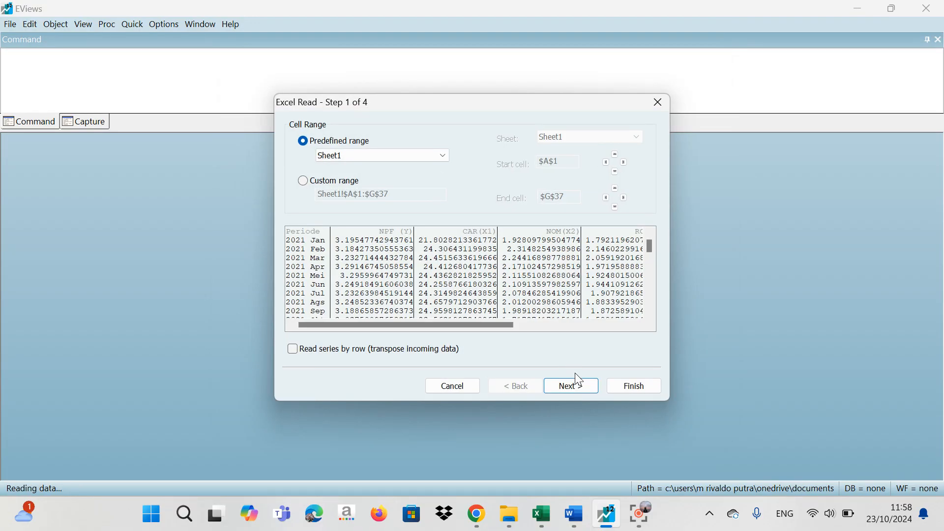
# Import Sheet1 as a new undated workfile with periode as ID series, without linking the series to the external source
pyautogui.click(576, 376)
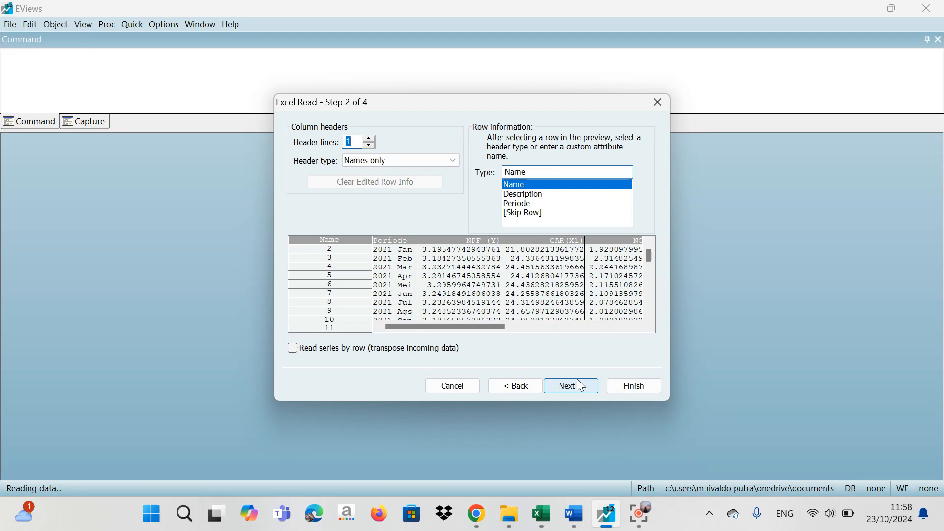
pyautogui.click(579, 382)
pyautogui.click(578, 383)
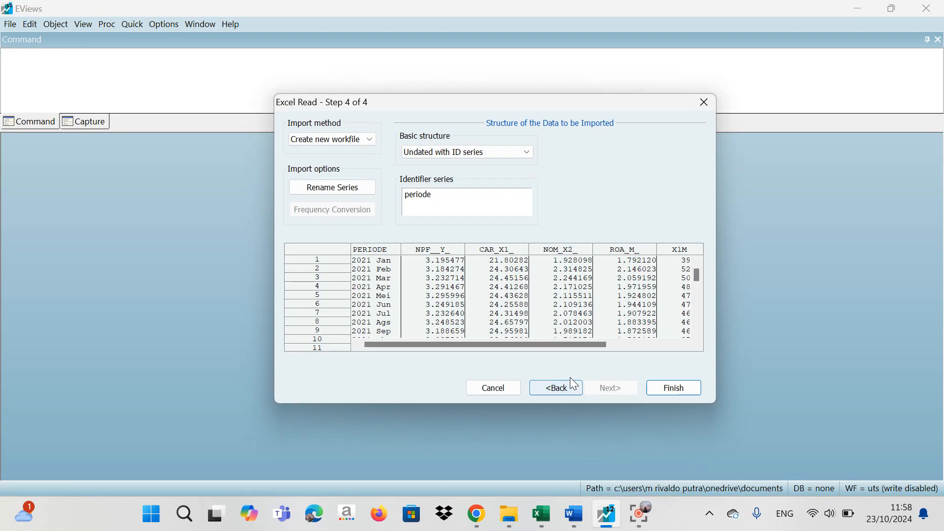
pyautogui.click(679, 387)
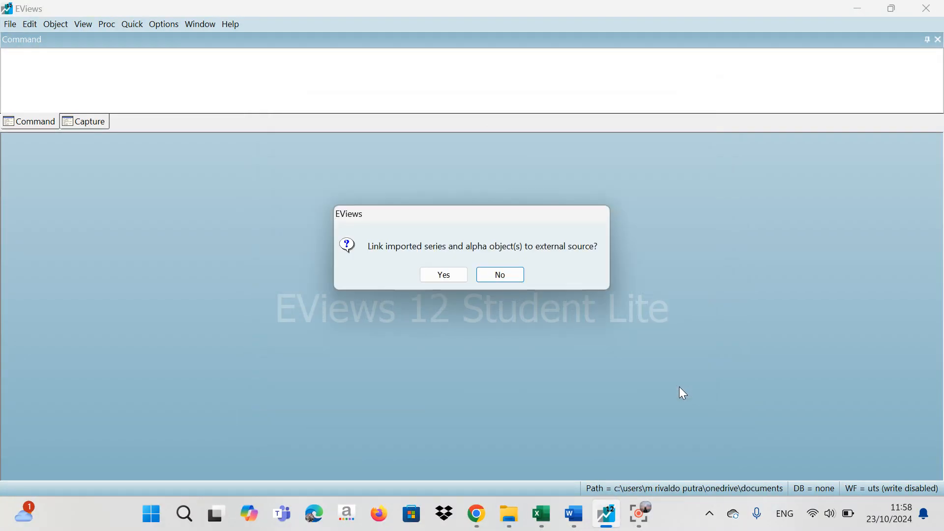
pyautogui.click(493, 280)
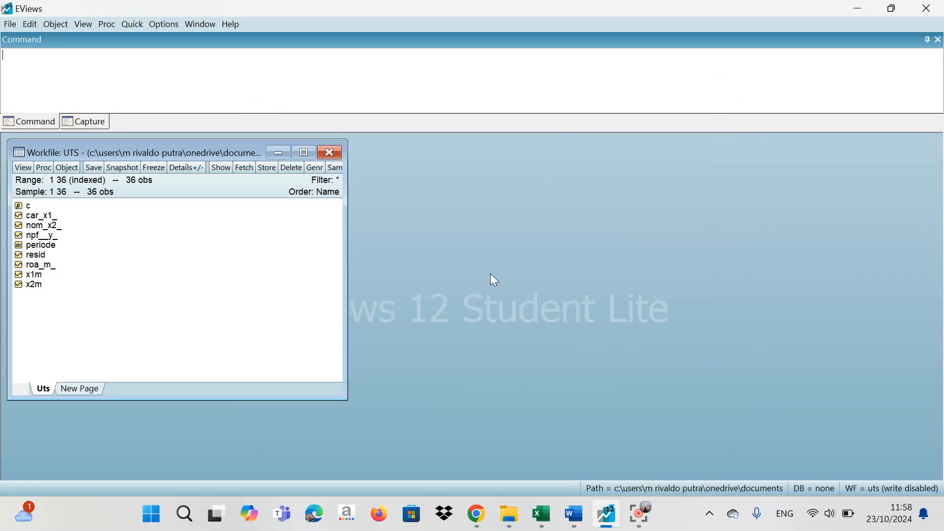
# Rename the npf__y_ series to npf
pyautogui.click(52, 236)
pyautogui.rightClick(52, 235)
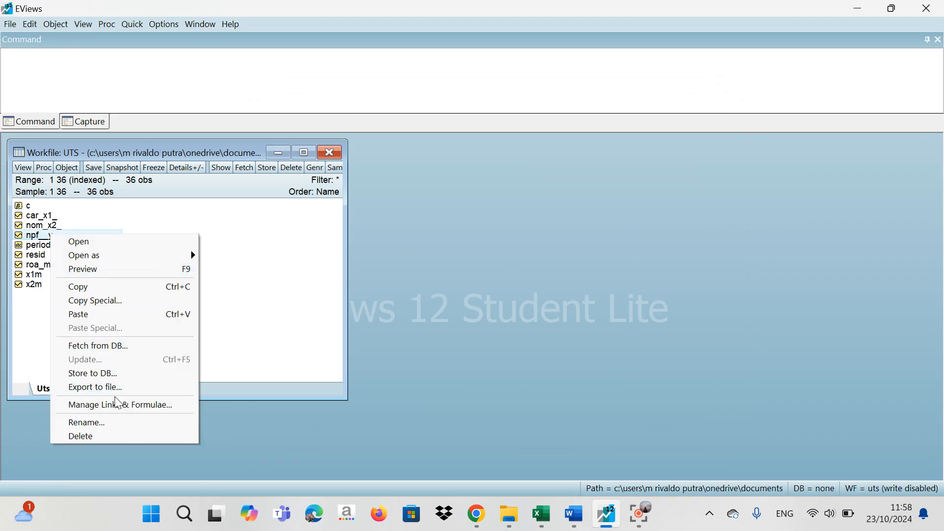
pyautogui.click(116, 419)
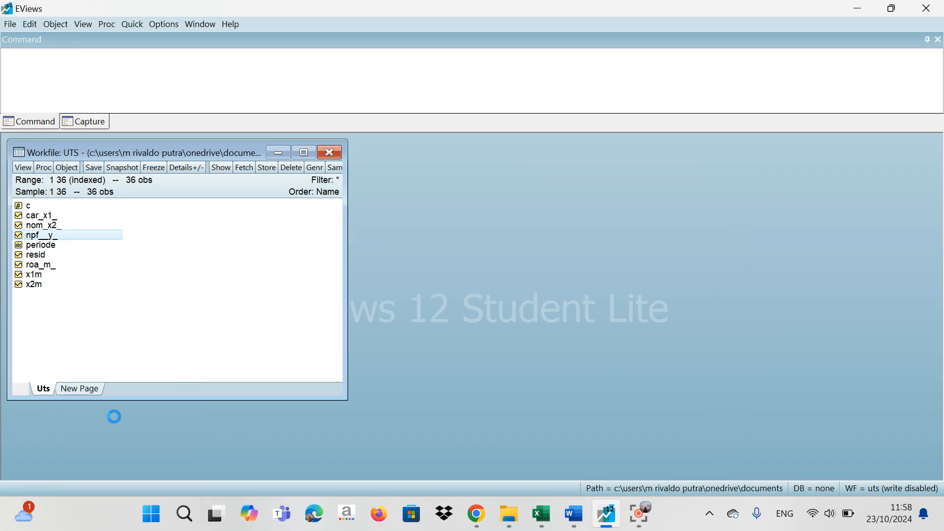
pyautogui.click(419, 222)
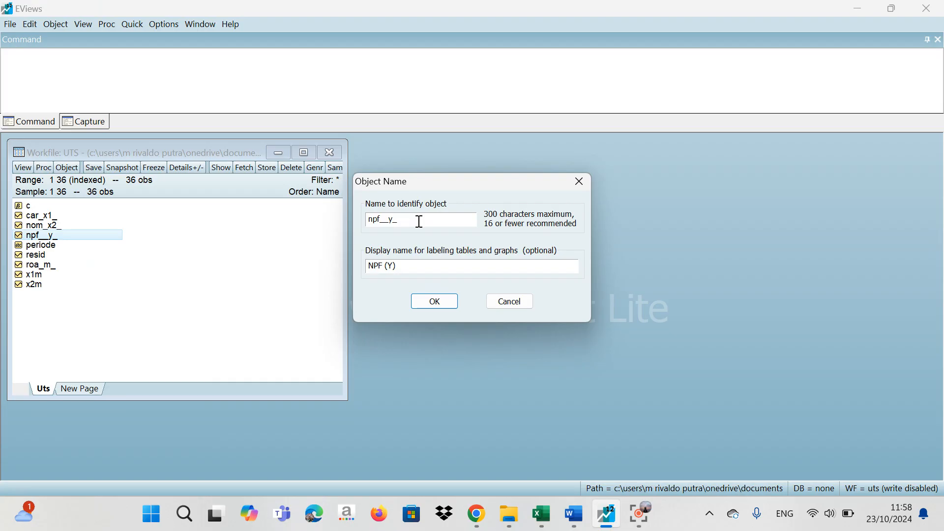
pyautogui.click(434, 301)
# Rename the nom_x2_ series to nom
pyautogui.click(34, 225)
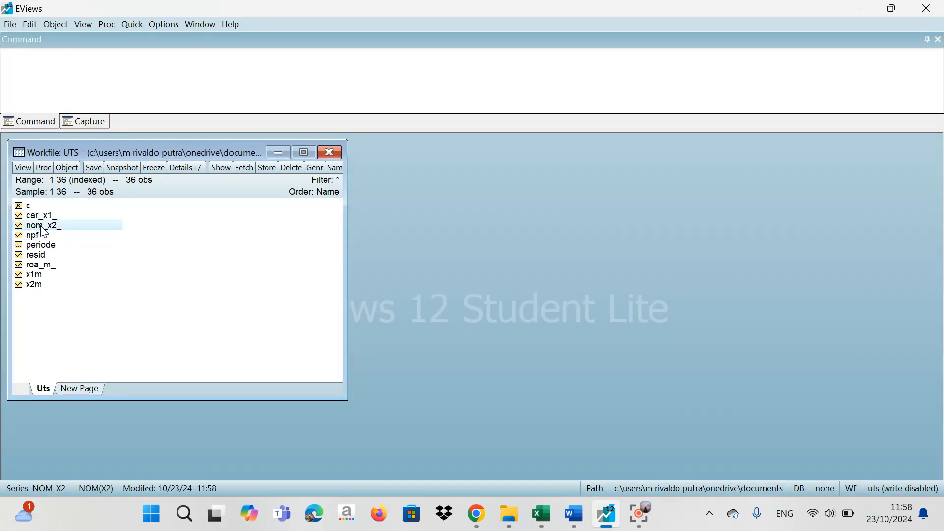
pyautogui.rightClick(41, 225)
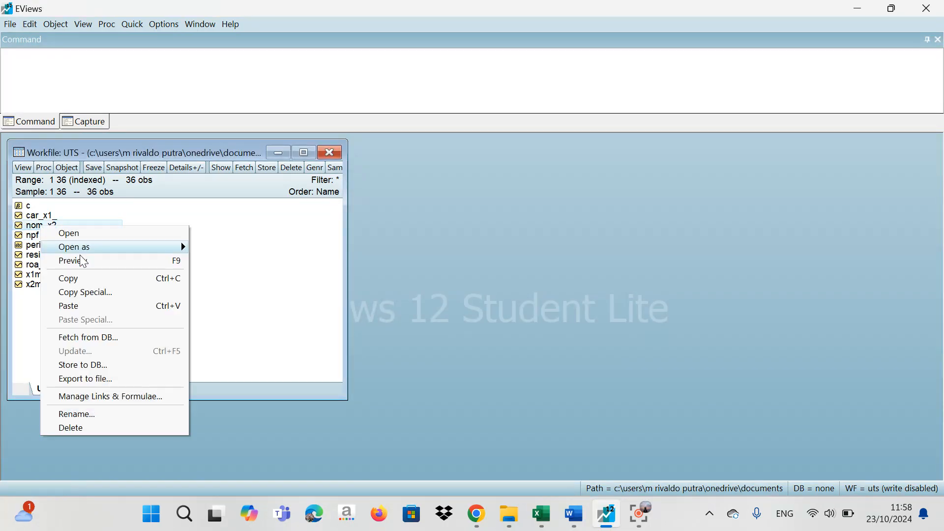
pyautogui.click(124, 418)
pyautogui.click(466, 220)
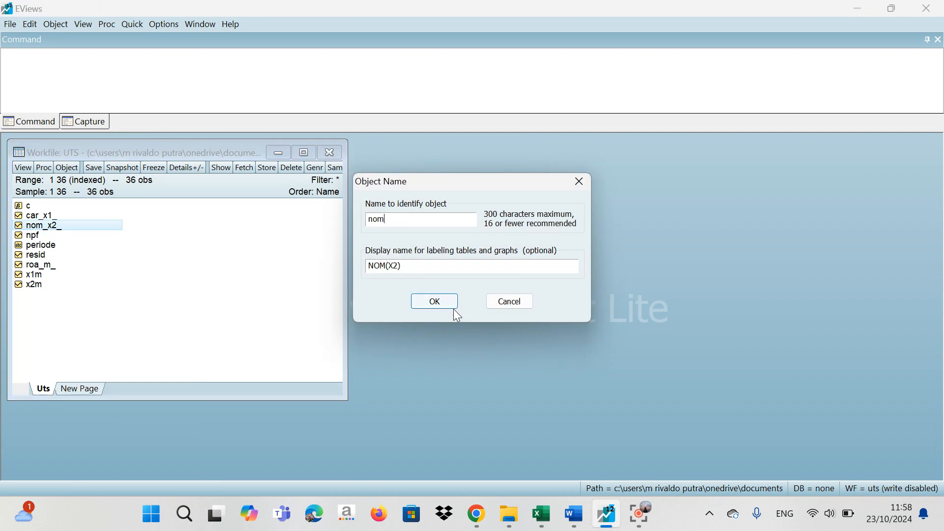
pyautogui.click(436, 301)
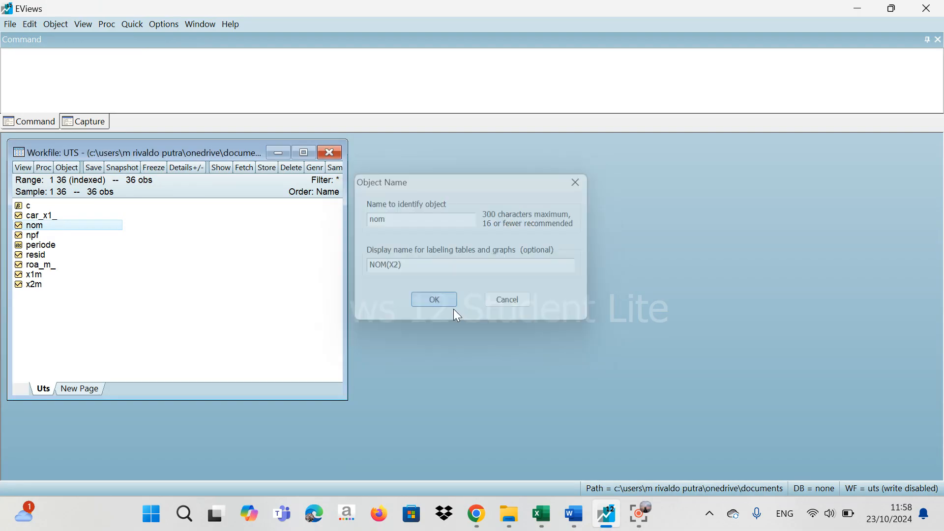
# Rename the car_x1_ series to car
pyautogui.click(48, 216)
pyautogui.rightClick(48, 216)
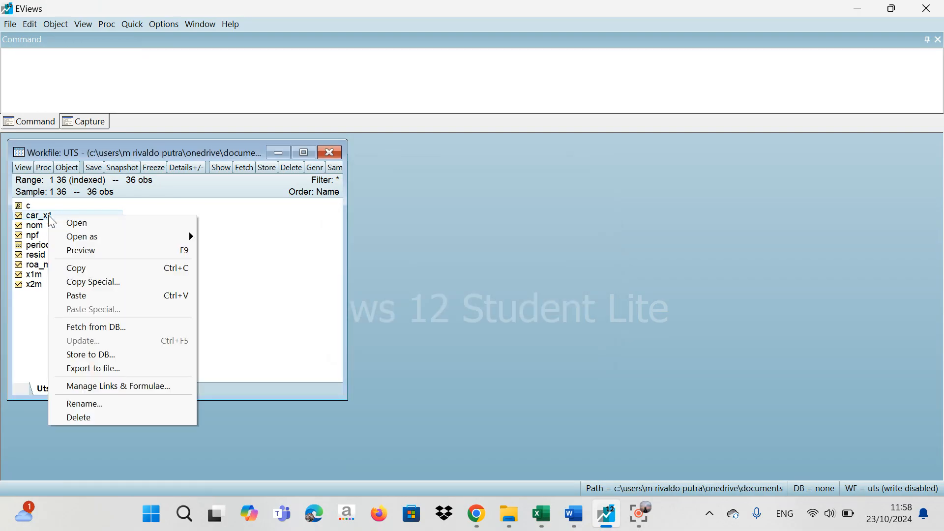
pyautogui.click(119, 408)
pyautogui.click(434, 221)
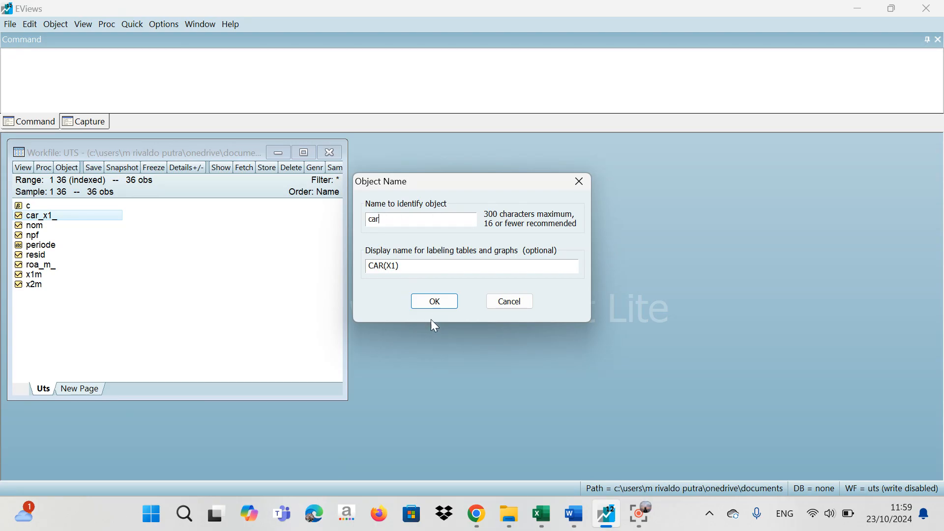
pyautogui.click(429, 304)
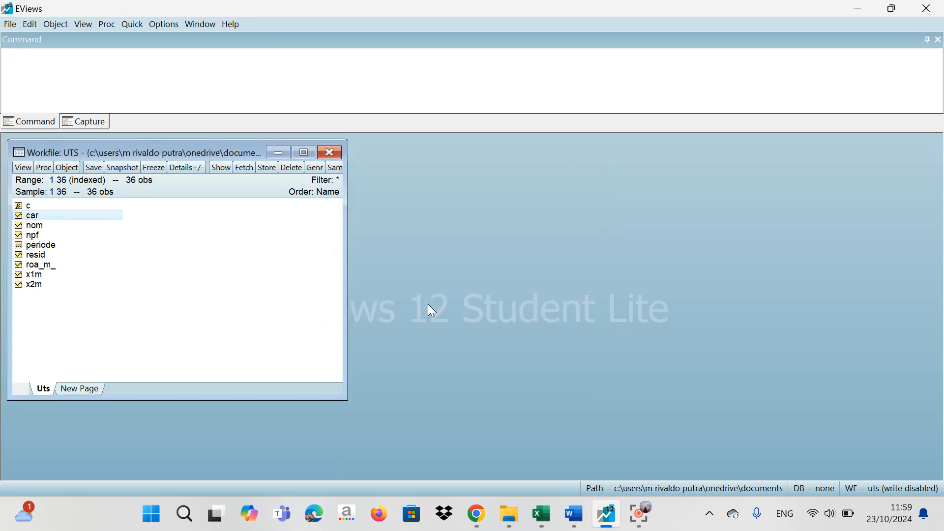
# Rename the roa_m_ series to roa and clear the selection in the workfile
pyautogui.rightClick(66, 269)
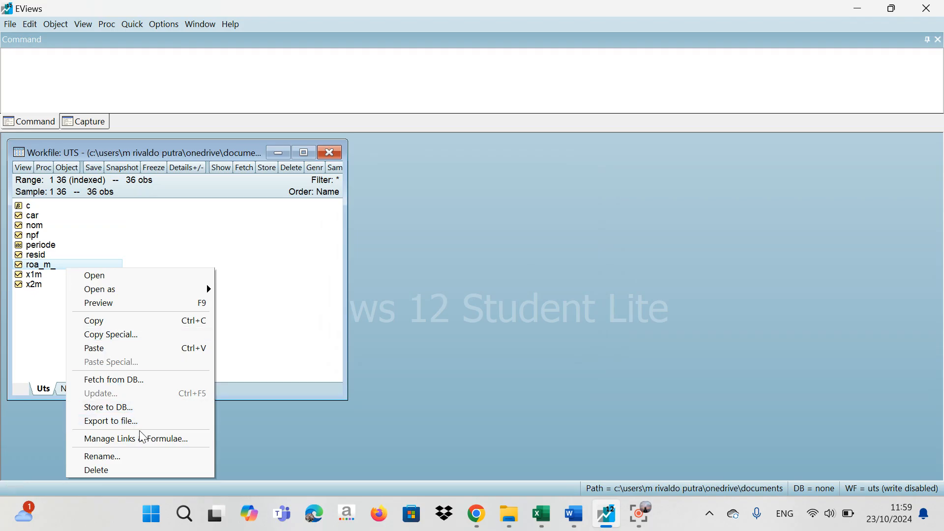
pyautogui.click(142, 456)
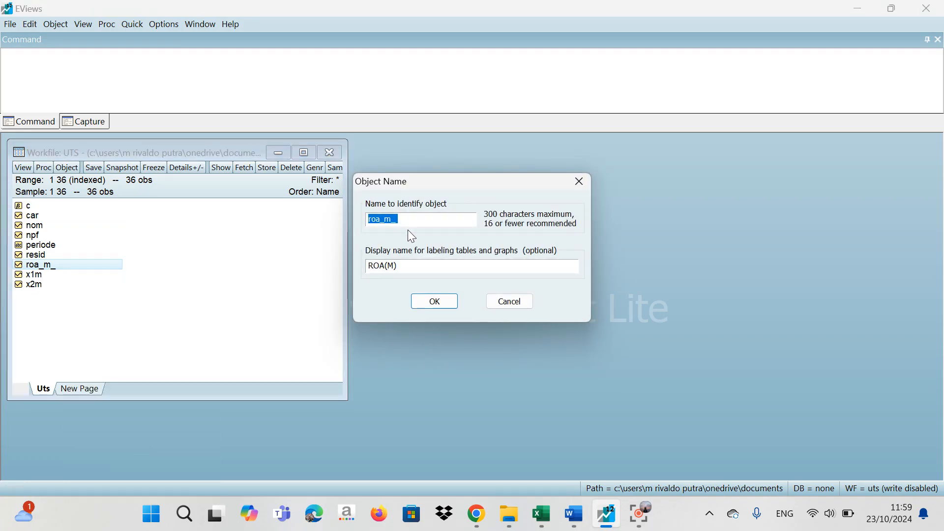
pyautogui.click(420, 219)
pyautogui.click(443, 302)
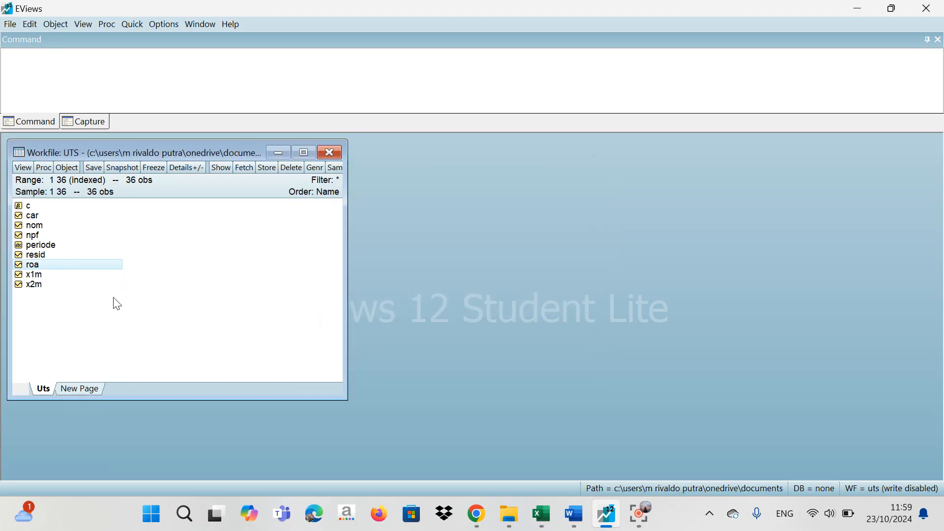
pyautogui.click(28, 308)
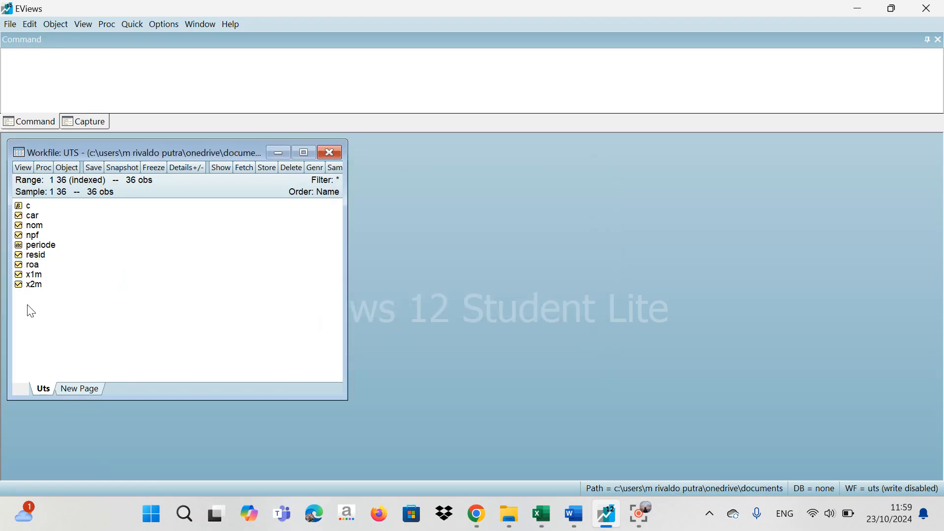
# Open npf, car, nom, roa, x1m and x2m together as an equation, with npf selected first as the dependent variable
pyautogui.click(41, 236)
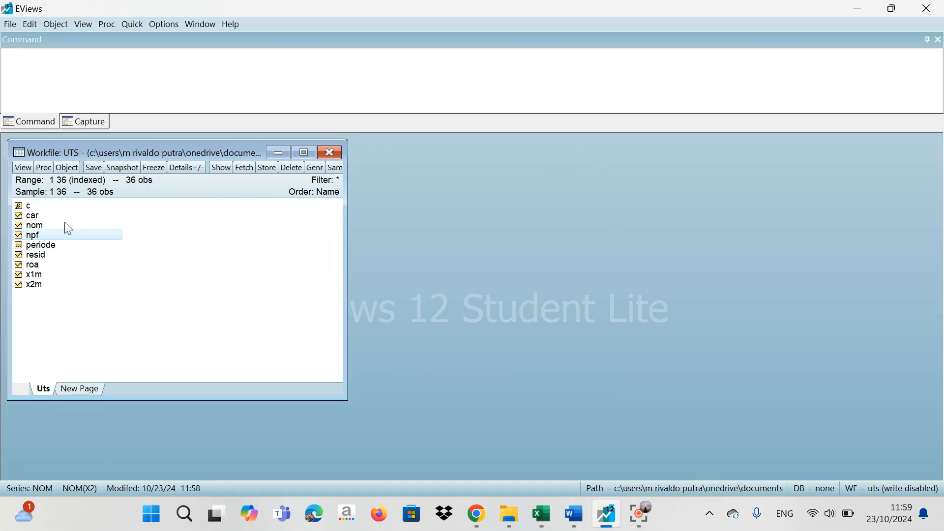
pyautogui.keyDown('ctrl'); pyautogui.click(52, 217); pyautogui.keyUp('ctrl')
pyautogui.keyDown('ctrl'); pyautogui.click(49, 224); pyautogui.keyUp('ctrl')
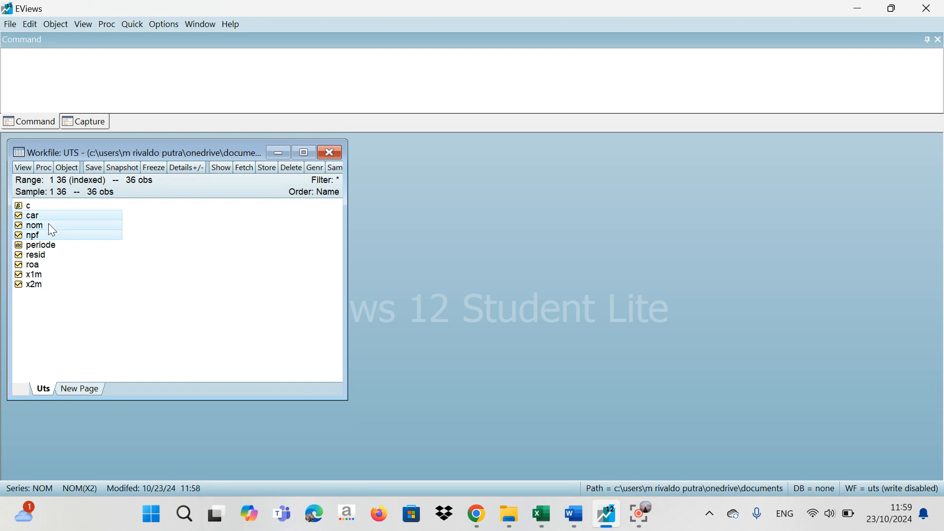
pyautogui.keyDown('ctrl'); pyautogui.click(64, 267); pyautogui.keyUp('ctrl')
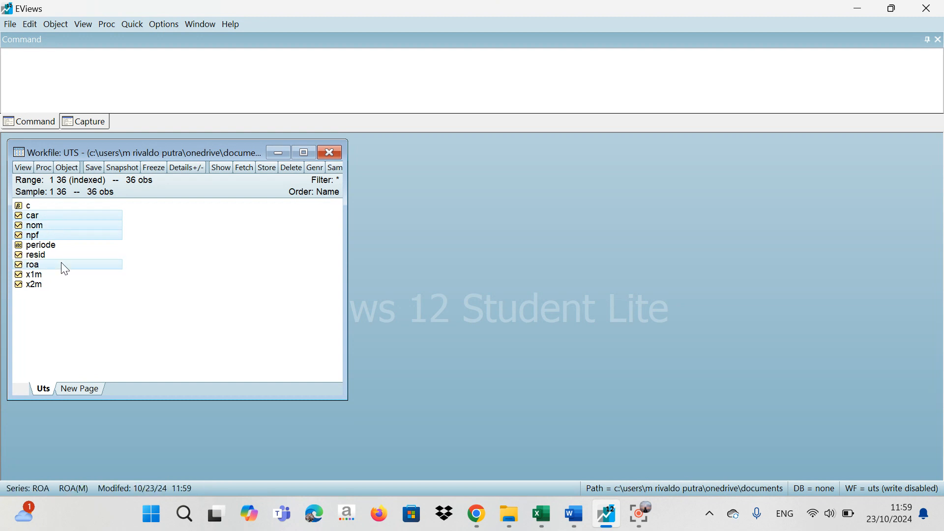
pyautogui.keyDown('ctrl'); pyautogui.click(63, 277); pyautogui.keyUp('ctrl')
pyautogui.keyDown('ctrl'); pyautogui.click(65, 284); pyautogui.keyUp('ctrl')
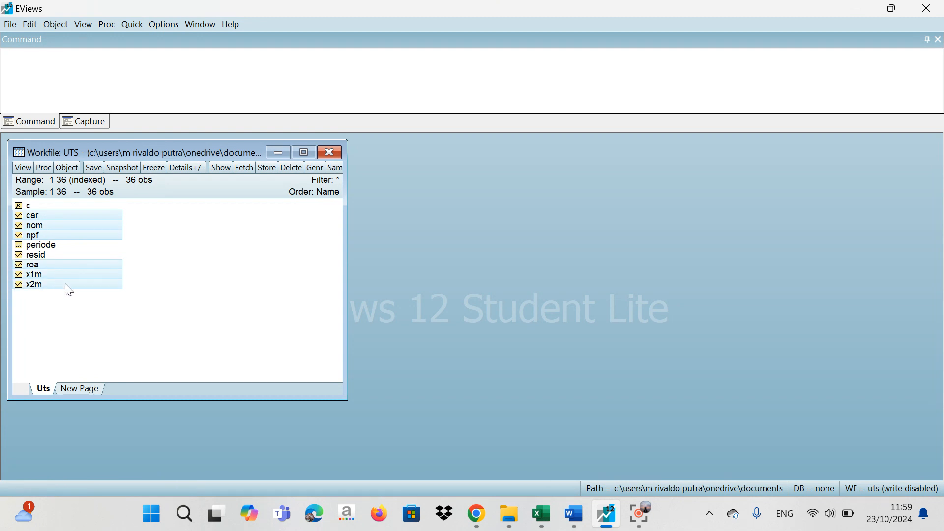
pyautogui.rightClick(37, 217)
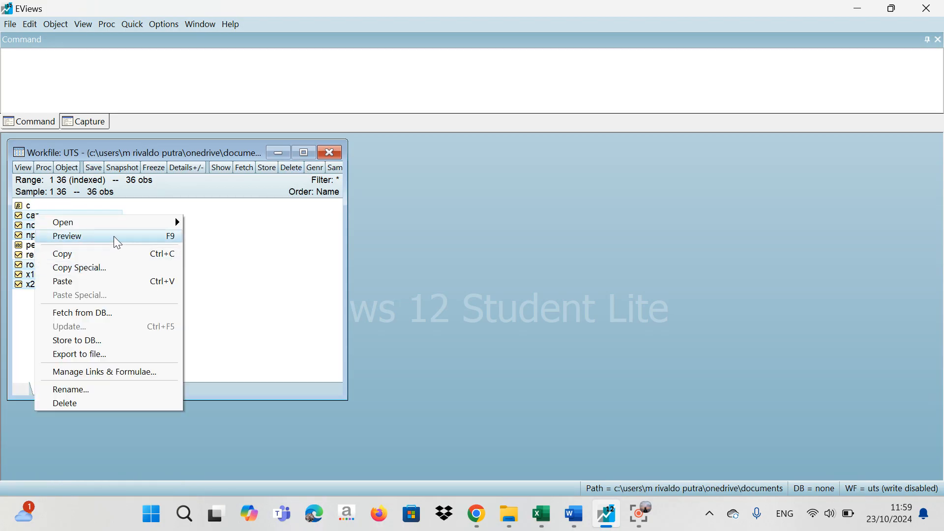
pyautogui.moveTo(132, 225)
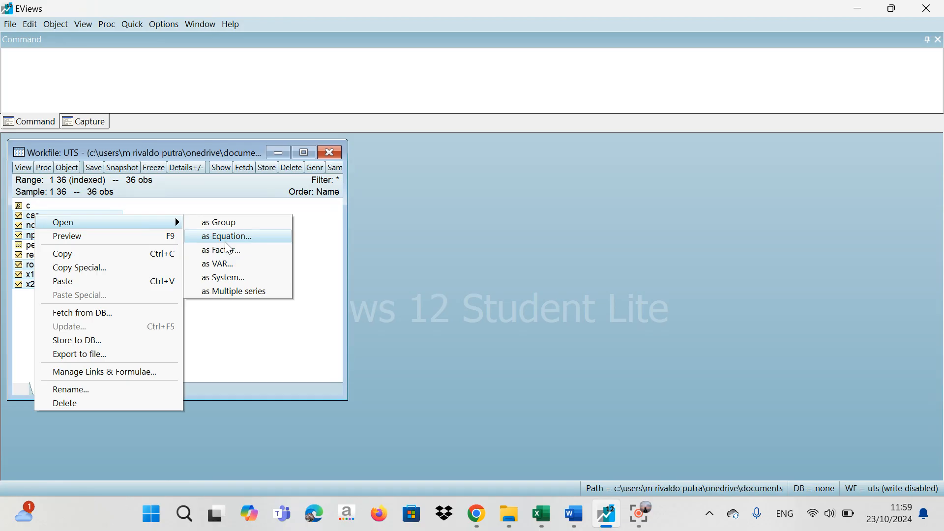
pyautogui.click(228, 241)
# Add the constant C to the equation specification and estimate it by Least Squares over sample 1 36
pyautogui.click(445, 193)
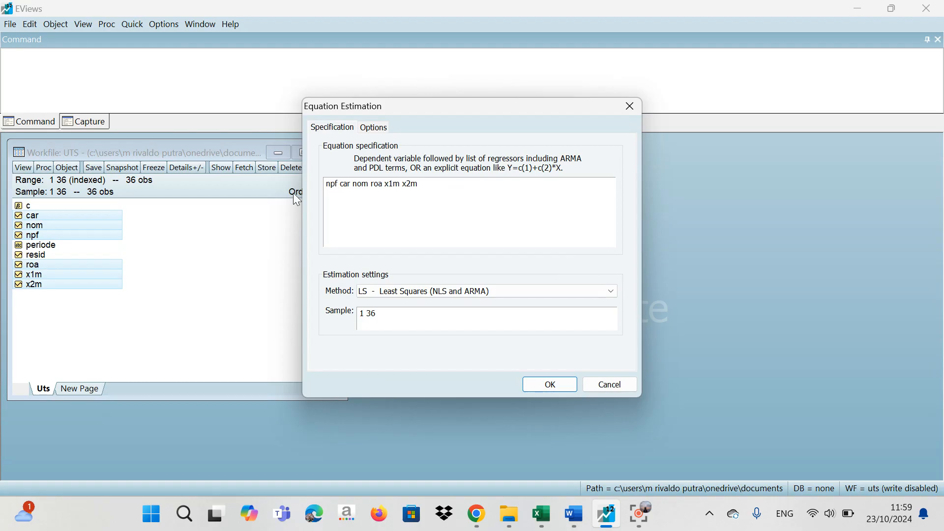
pyautogui.write('C')
pyautogui.press('Return')
pyautogui.click(500, 236)
pyautogui.click(540, 385)
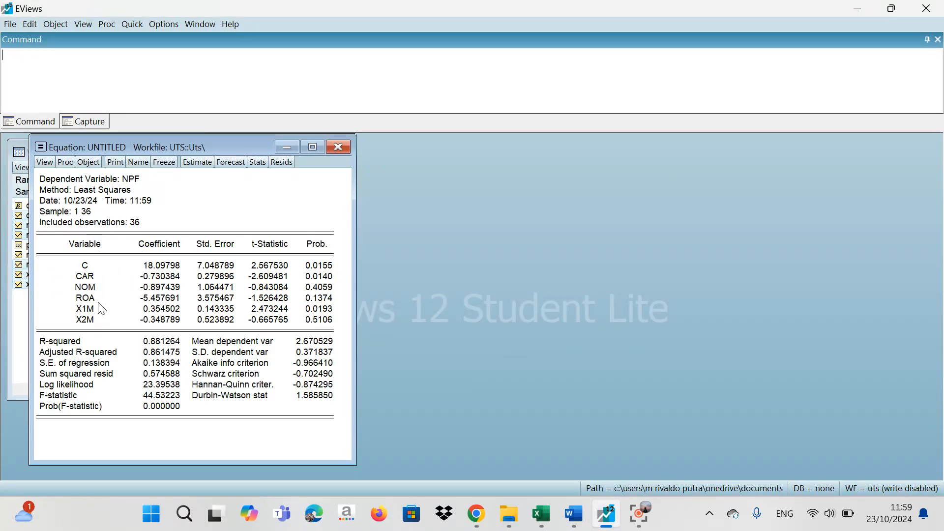
# Show the equation's Representations view, copy all its text, and paste it below the title in the uts ekonometrika Word document
pyautogui.click(44, 162)
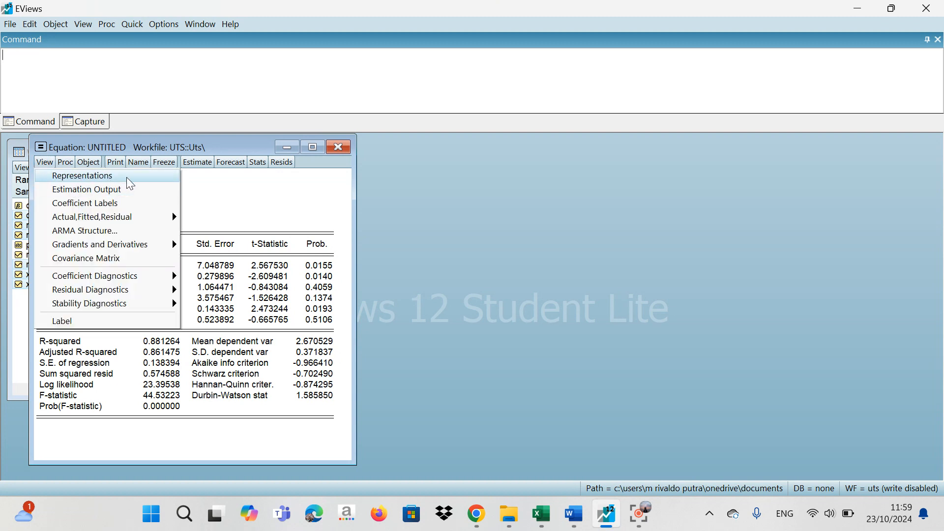
pyautogui.click(127, 179)
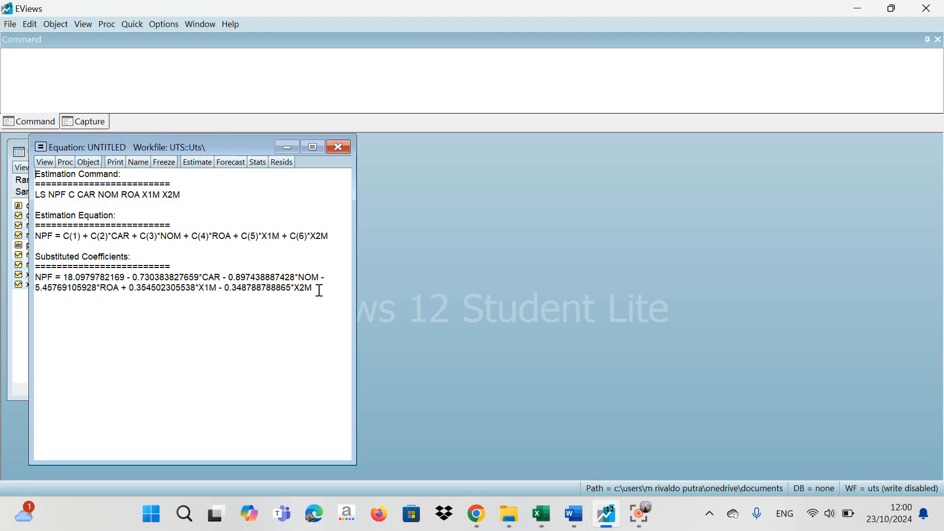
pyautogui.moveTo(319, 291); pyautogui.dragTo(38, 173)
pyautogui.hotkey('ctrl', 'c')
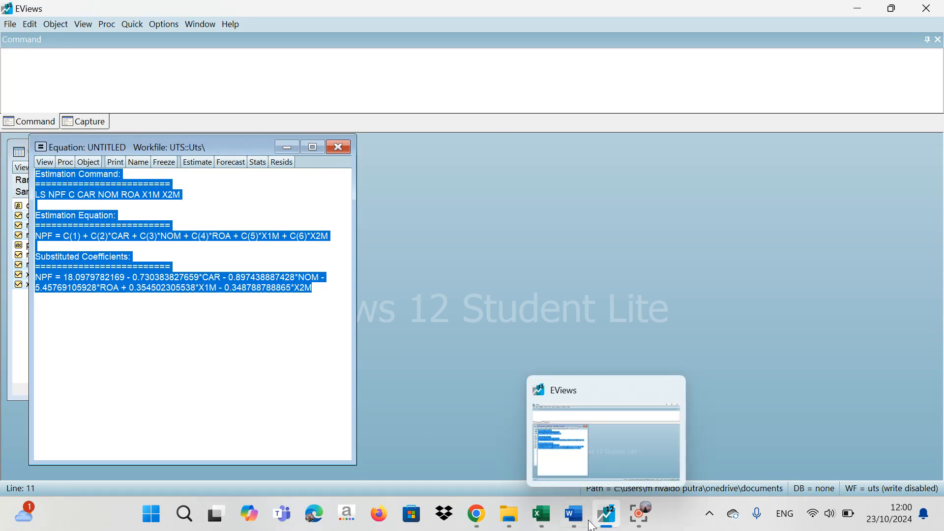
pyautogui.click(574, 515)
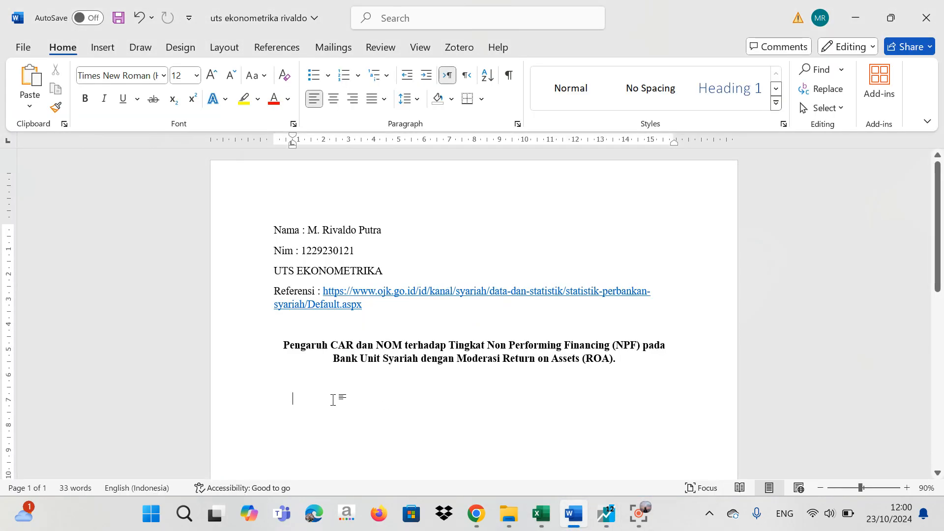
pyautogui.hotkey('ctrl', 'v')
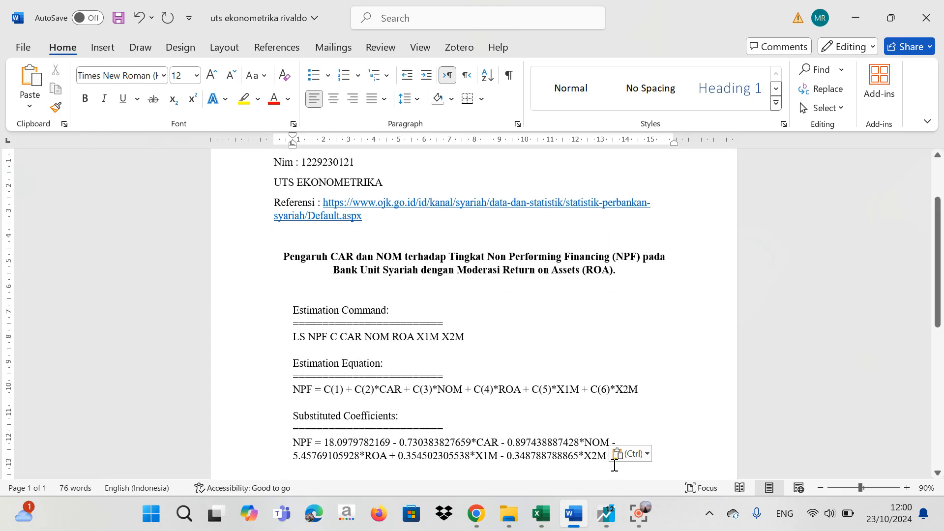
# Move the first-line and hanging indents of the pasted estimation text back to the page margin and set its font size to 11
pyautogui.moveTo(614, 466); pyautogui.dragTo(273, 309)
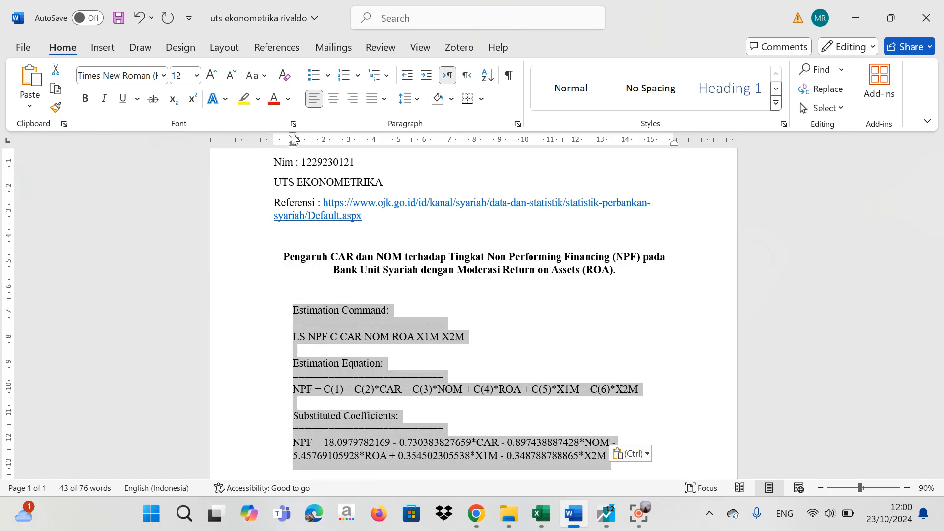
pyautogui.moveTo(293, 136)
pyautogui.mouseDown()
pyautogui.moveTo(268, 137)
pyautogui.moveTo(292, 144)
pyautogui.moveTo(267, 145)
pyautogui.mouseUp()
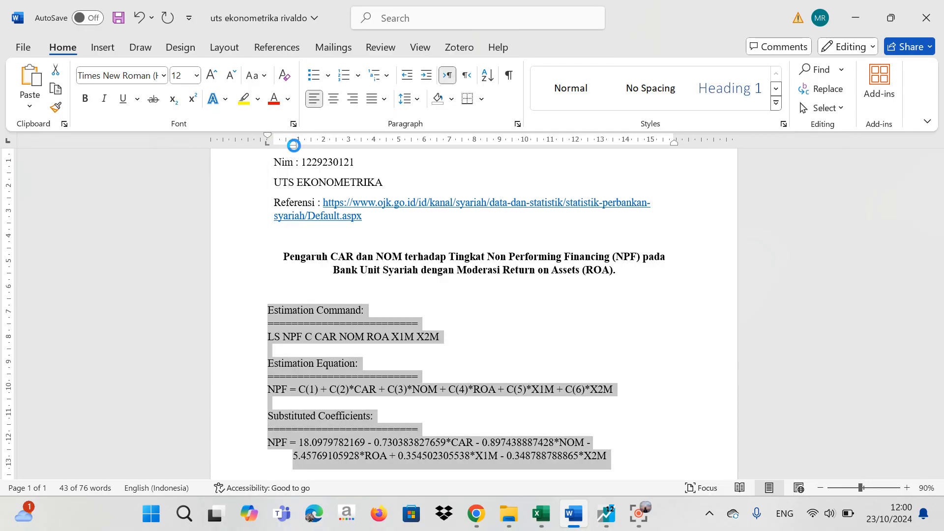
pyautogui.doubleClick(294, 148)
pyautogui.click(592, 39)
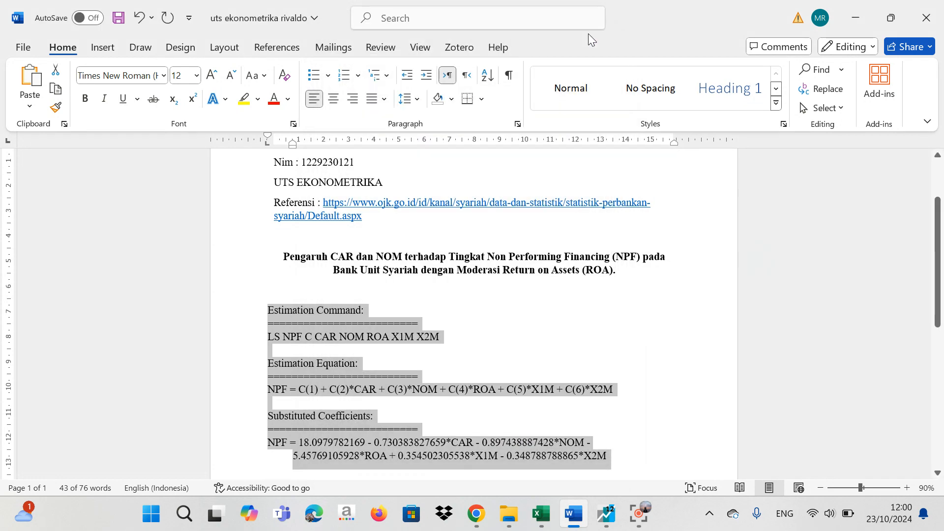
pyautogui.moveTo(293, 147)
pyautogui.mouseDown()
pyautogui.moveTo(242, 143)
pyautogui.moveTo(241, 134)
pyautogui.moveTo(268, 139)
pyautogui.mouseUp()
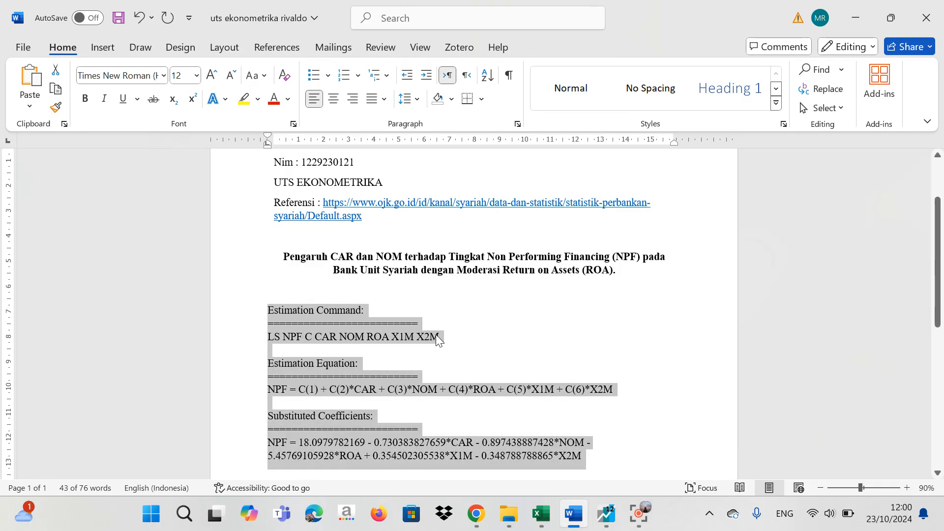
pyautogui.click(231, 75)
pyautogui.click(719, 364)
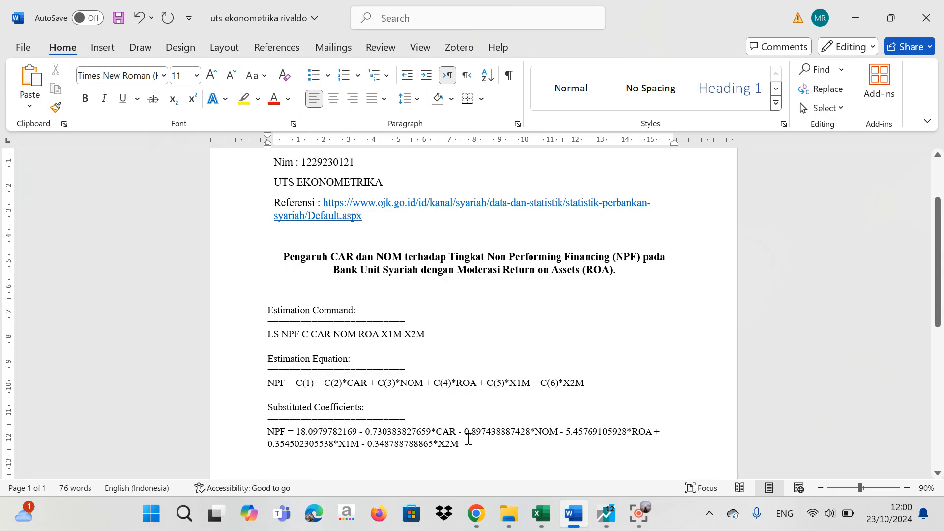
# Make the NPF equation under Substituted Coefficients bold and place the cursor on the line below it
pyautogui.moveTo(472, 444); pyautogui.dragTo(276, 428)
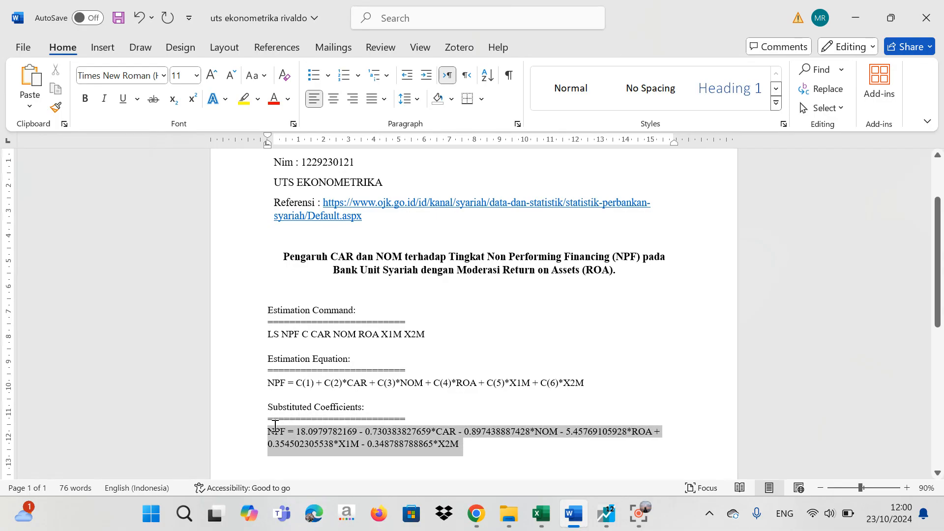
pyautogui.click(84, 98)
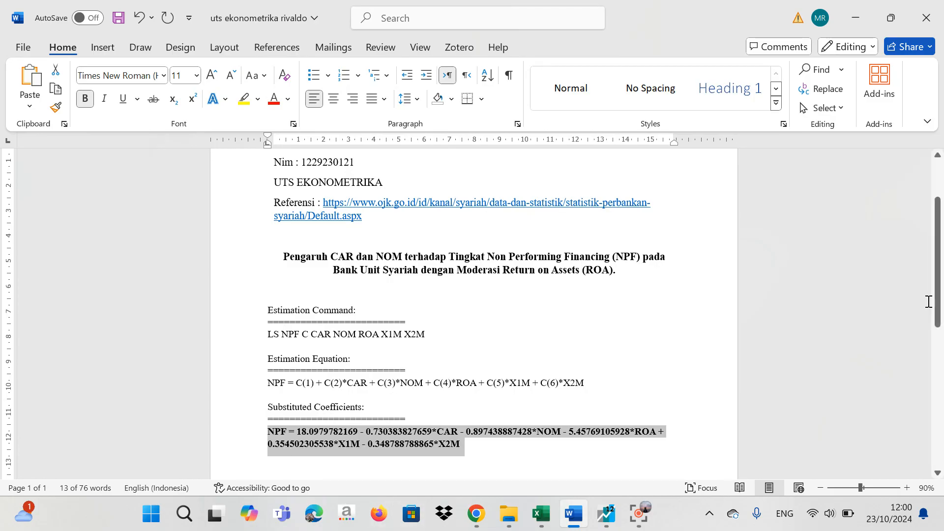
pyautogui.scroll(-3, 929, 302)
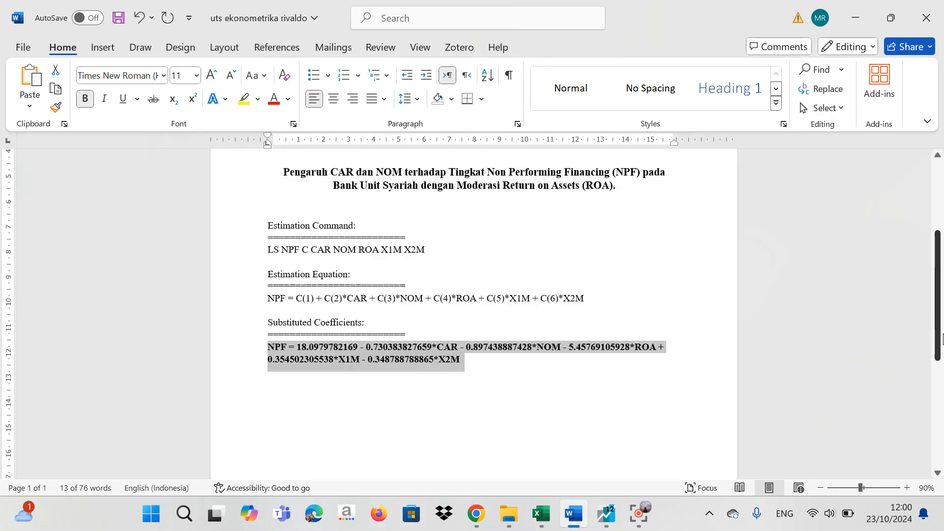
pyautogui.click(509, 366)
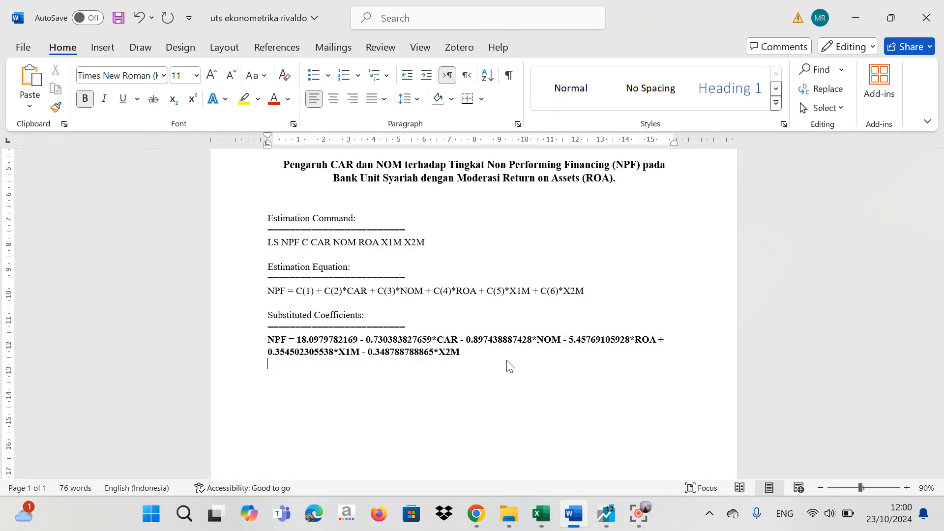
# Switch back to EViews and close the untitled equation, deleting it
pyautogui.click(613, 521)
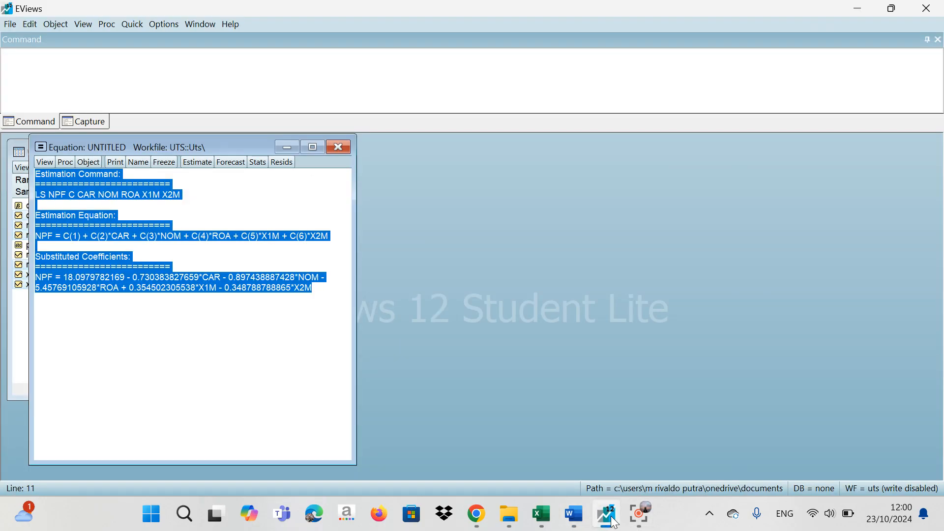
pyautogui.click(44, 162)
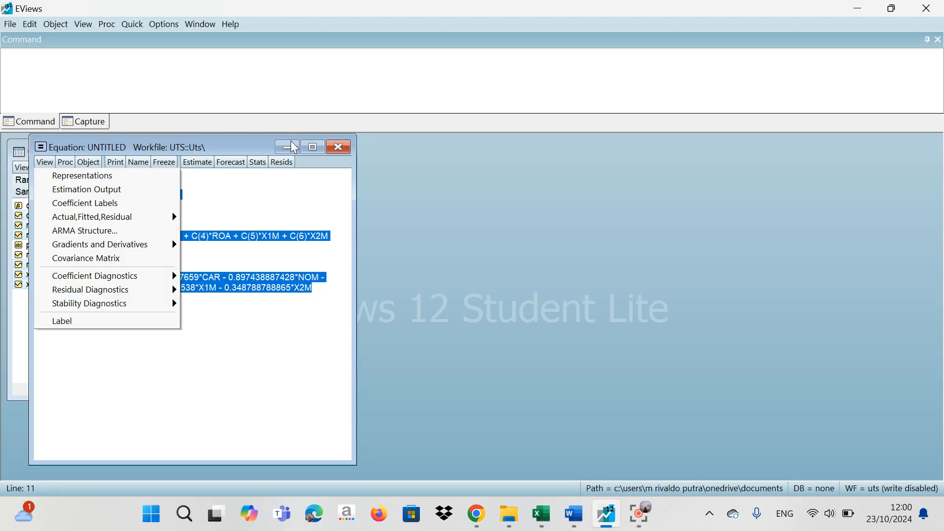
pyautogui.click(330, 147)
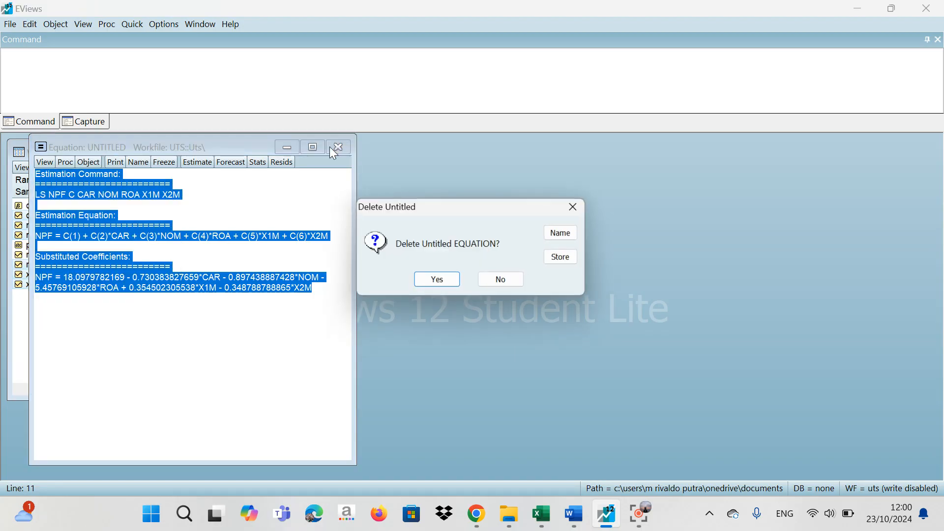
pyautogui.click(427, 285)
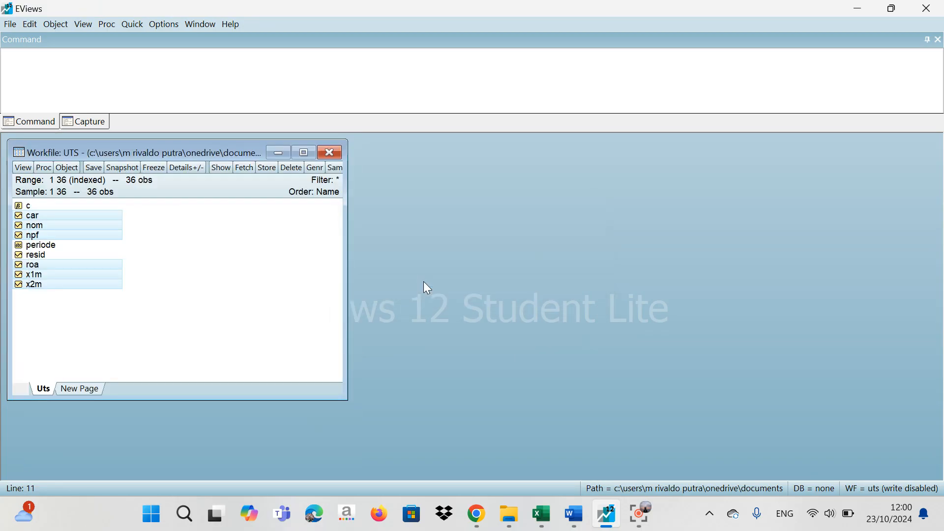
# Open the selected series as a new equation, place c directly after npf, and estimate it by Least Squares over sample 1 36
pyautogui.rightClick(19, 224)
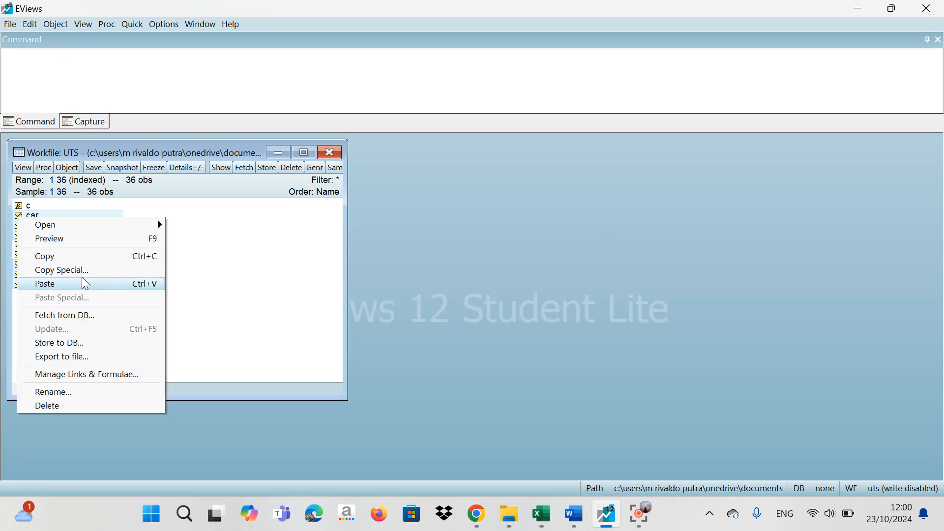
pyautogui.moveTo(128, 225)
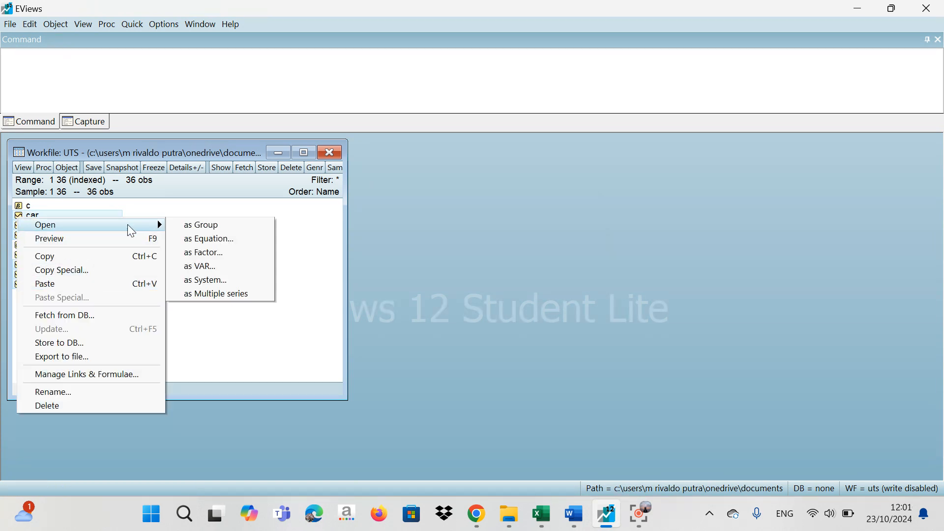
pyautogui.click(194, 244)
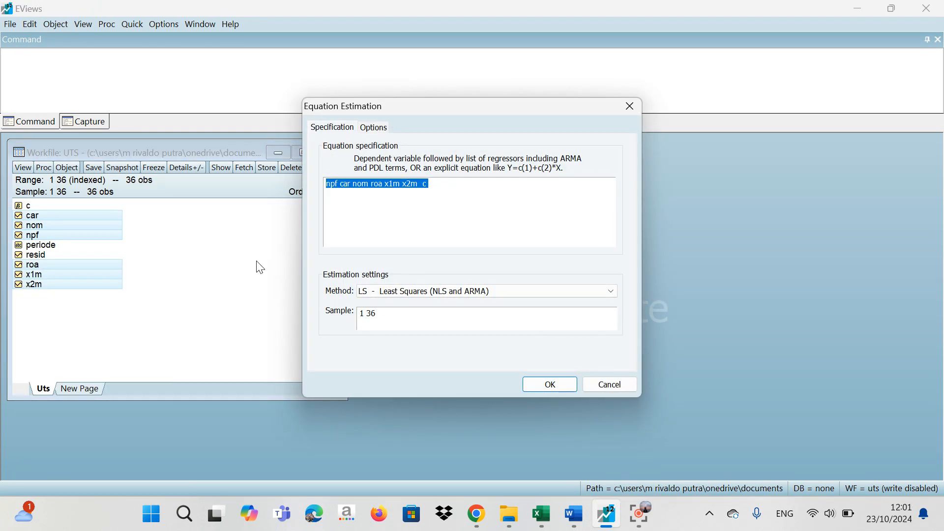
pyautogui.click(463, 188)
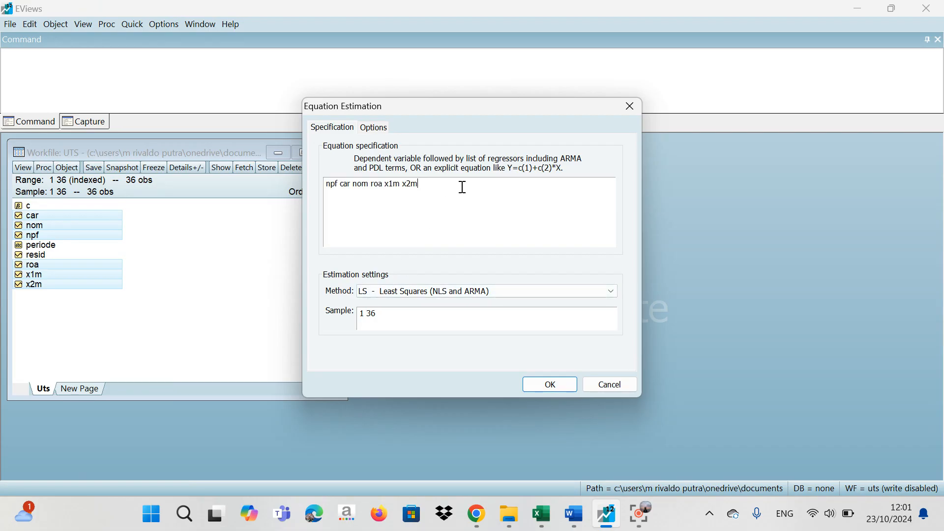
pyautogui.click(343, 185)
pyautogui.write('c')
pyautogui.click(550, 385)
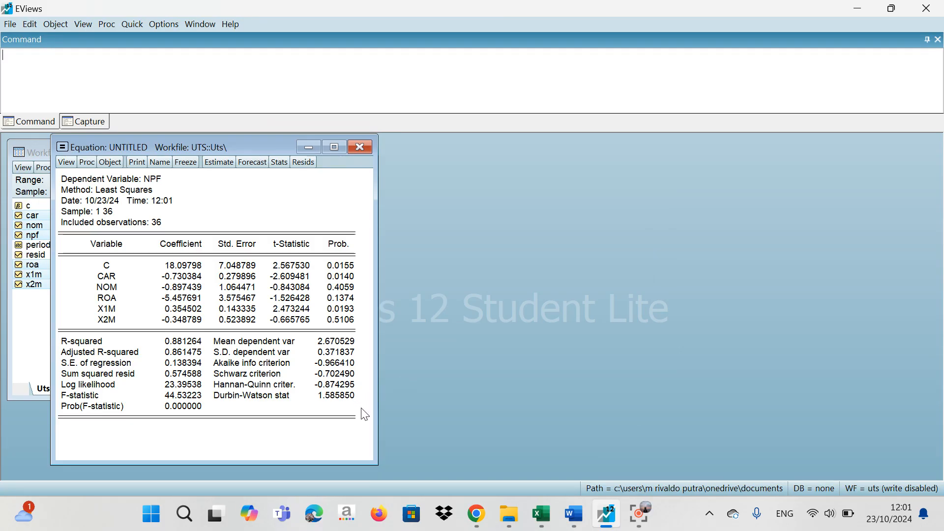
# Copy the entire regression output with numbers as displayed and paste it below the bold NPF equation in the Word document
pyautogui.moveTo(364, 414); pyautogui.dragTo(68, 186)
pyautogui.hotkey('ctrl', 'c')
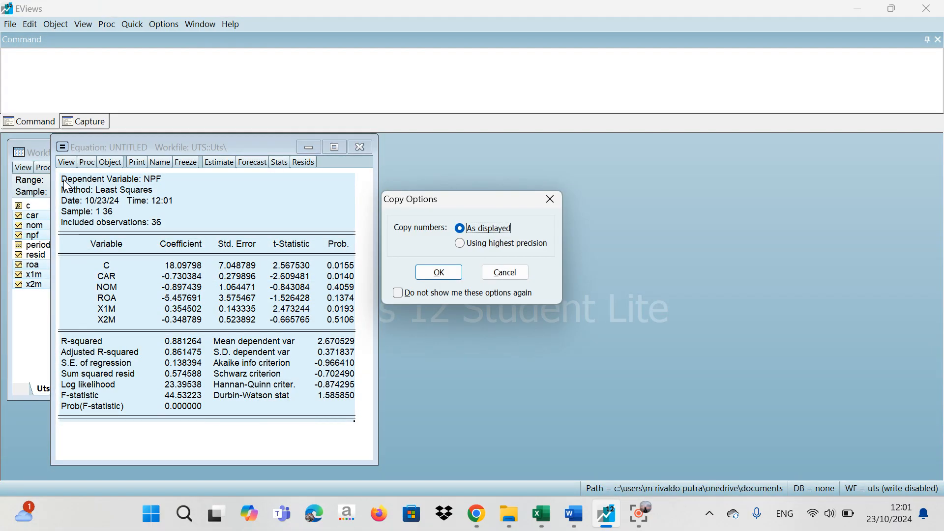
pyautogui.click(439, 273)
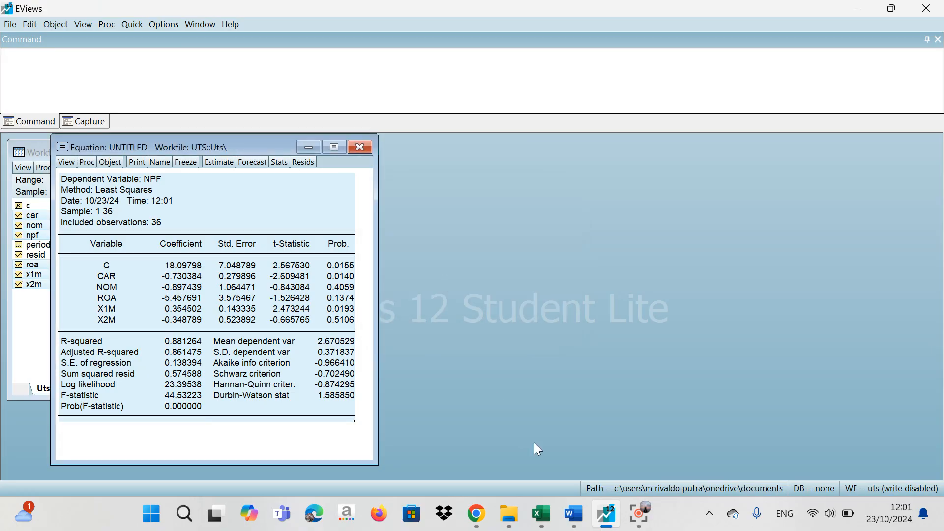
pyautogui.click(582, 470)
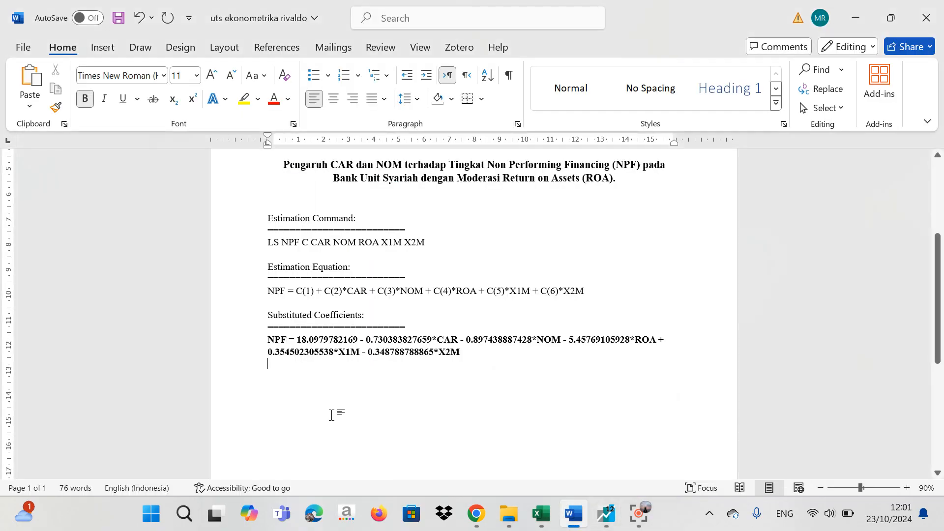
pyautogui.click(270, 392)
pyautogui.hotkey('ctrl', 'v')
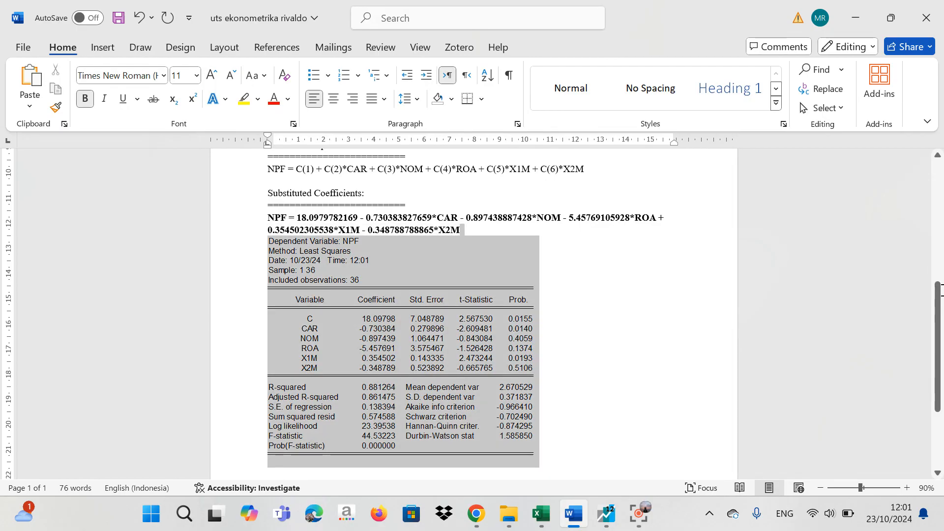
# Add the heading "Interpretasi :" on a new line below the pasted regression table
pyautogui.moveTo(937, 347); pyautogui.dragTo(942, 402)
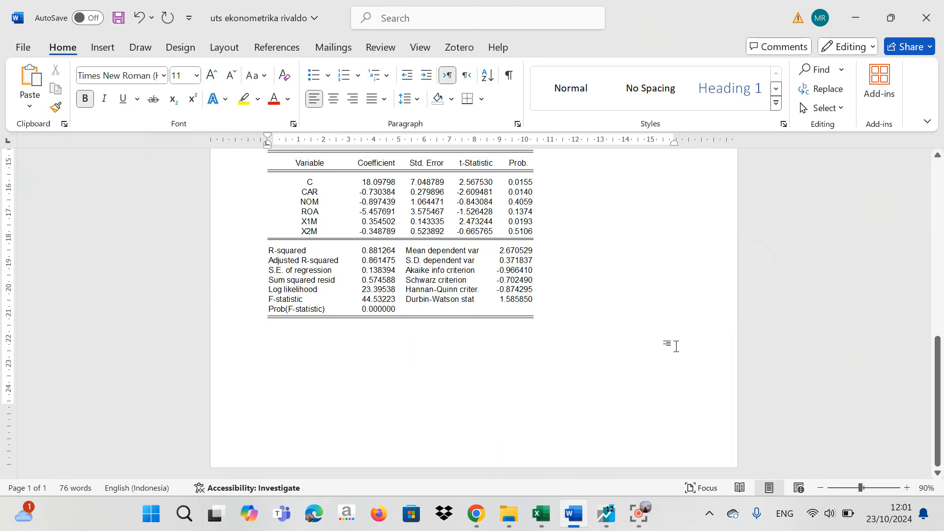
pyautogui.press('Return')
pyautogui.write('In')
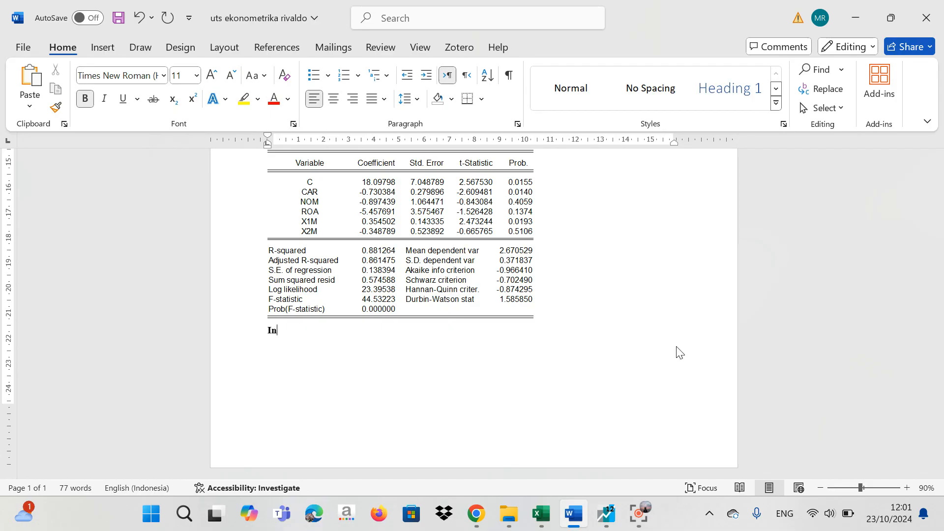
pyautogui.write('terpretasi :')
pyautogui.press('Return')
# Add numbered item 1 "Nilai koefisien & Uji T" under the Interpretasi heading, followed by an indented line without a number
pyautogui.write('1. ')
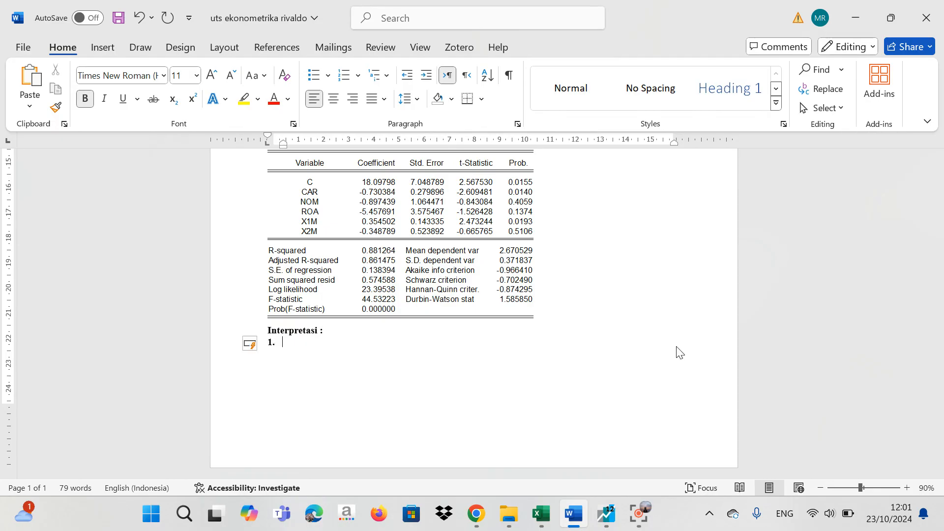
pyautogui.write('nilai')
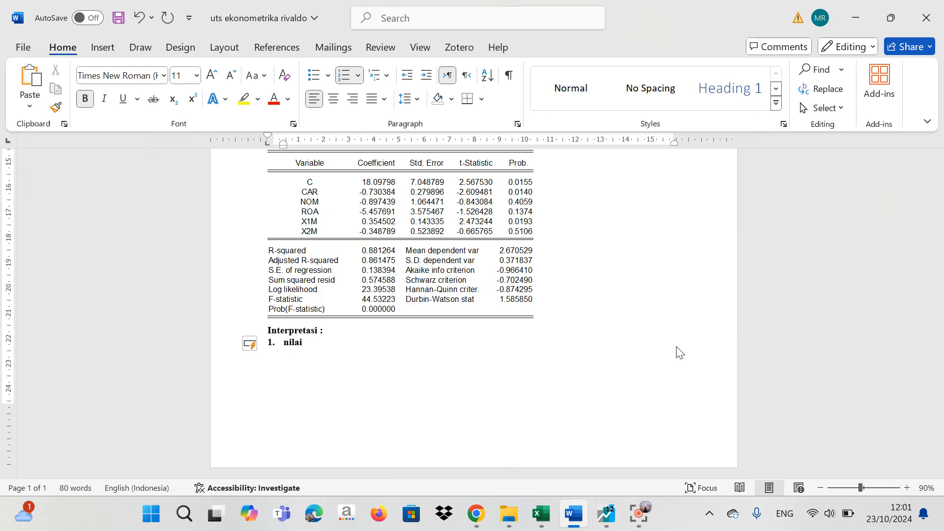
pyautogui.write('koefisien')
pyautogui.click(304, 342)
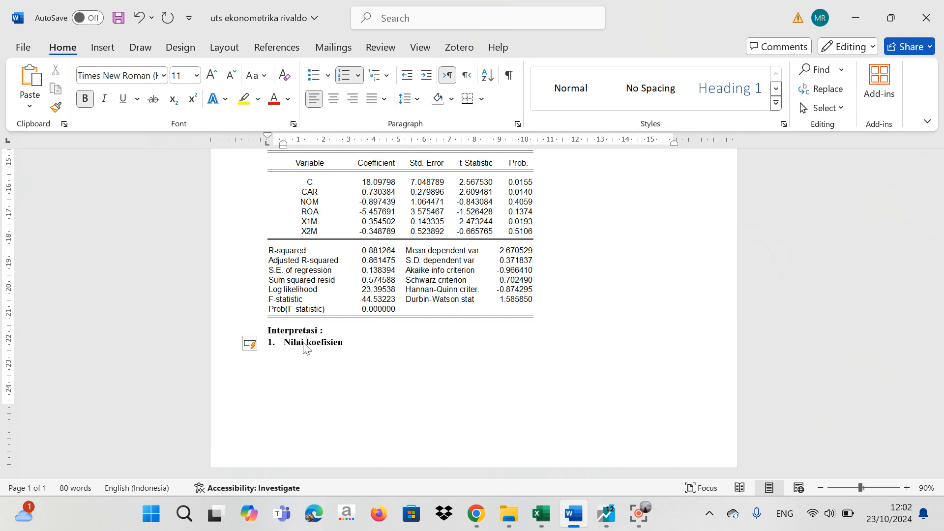
pyautogui.click(366, 343)
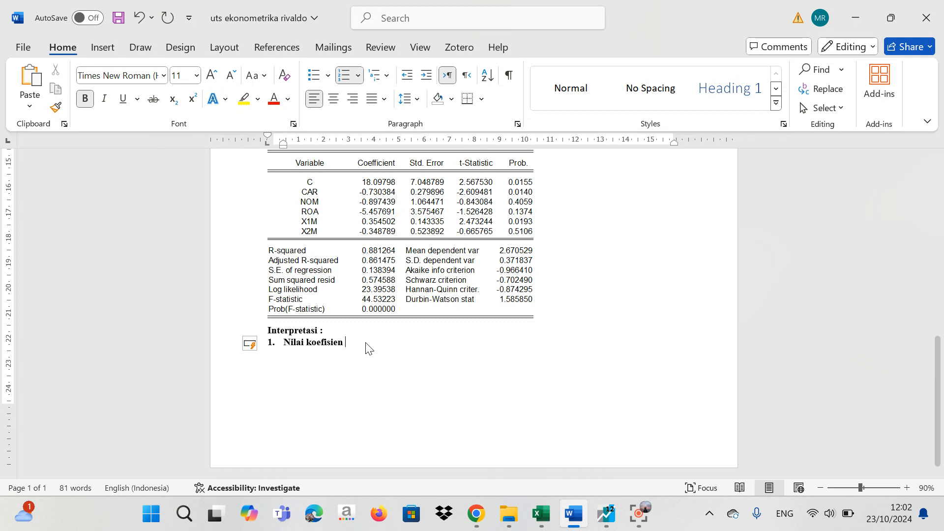
pyautogui.write('& ')
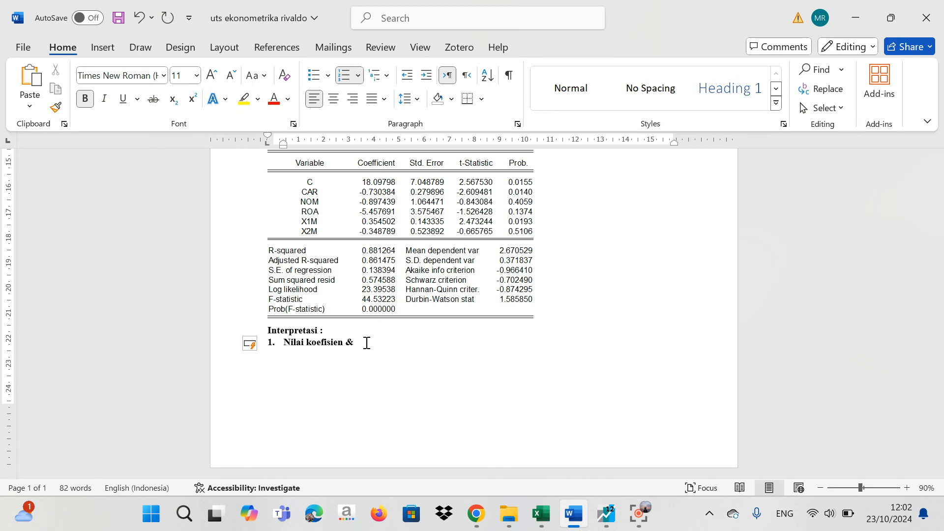
pyautogui.write('Uji T')
pyautogui.press('Return')
pyautogui.press('BackSpace')
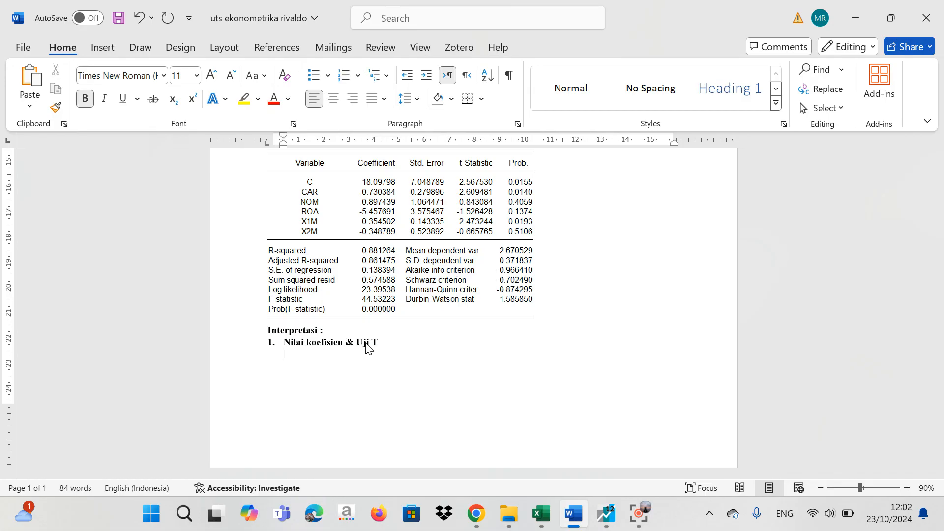
# Add a bold bullet "C (konstanta)" under item 1, with its indent reduced to sit just below the item text
pyautogui.click(316, 77)
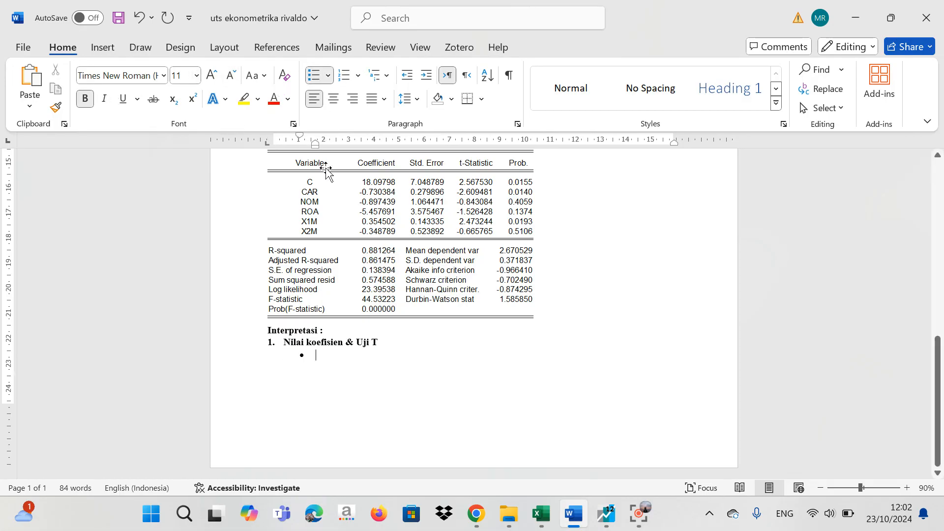
pyautogui.moveTo(316, 147); pyautogui.dragTo(300, 148)
pyautogui.write('N')
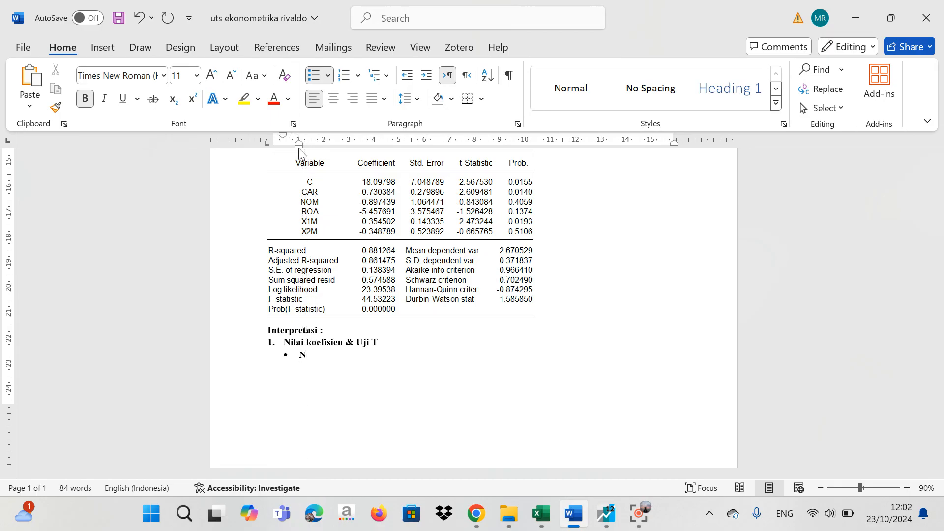
pyautogui.press('BackSpace')
pyautogui.write('C (konstanta')
pyautogui.press('BackSpace')
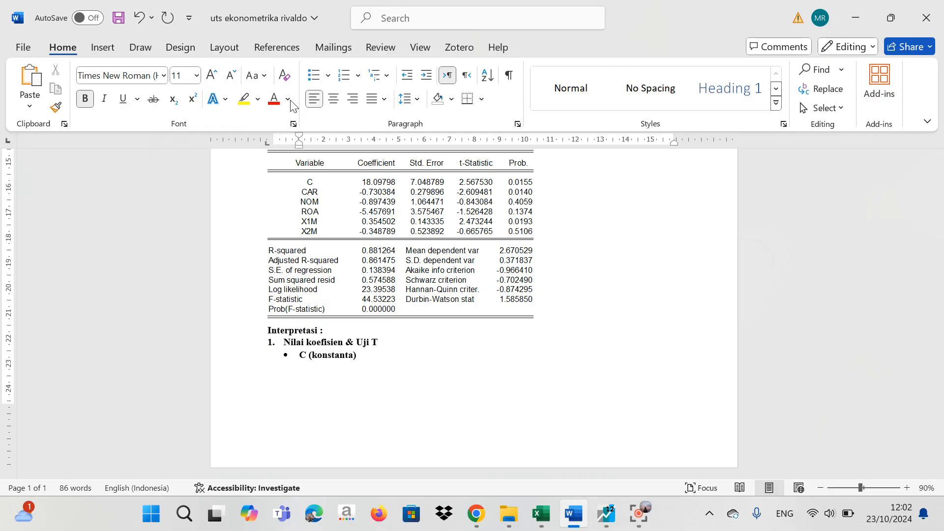
# Write "Nilai konstanta adalah 18.09798" in regular weight on an unbulleted line below the C (konstanta) bullet
pyautogui.click(86, 104)
pyautogui.write('Nilai konstanta adalah 18')
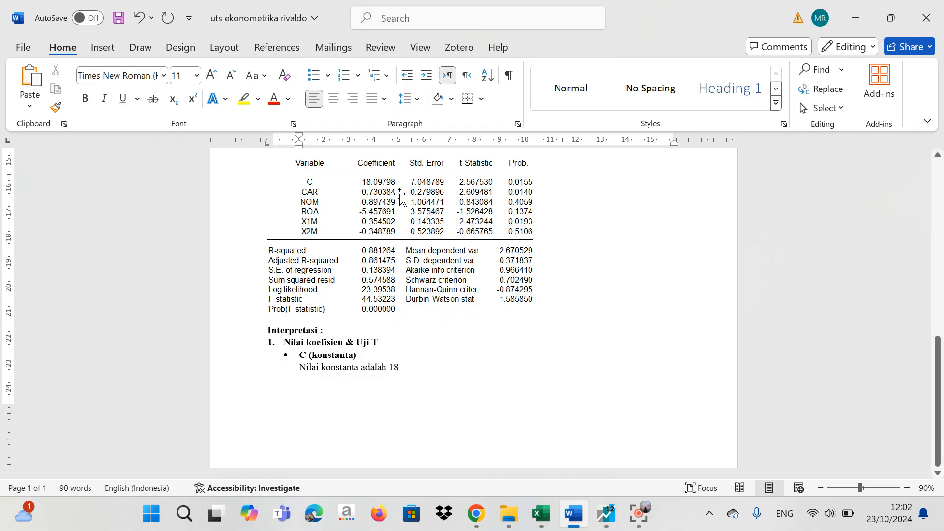
pyautogui.write('.')
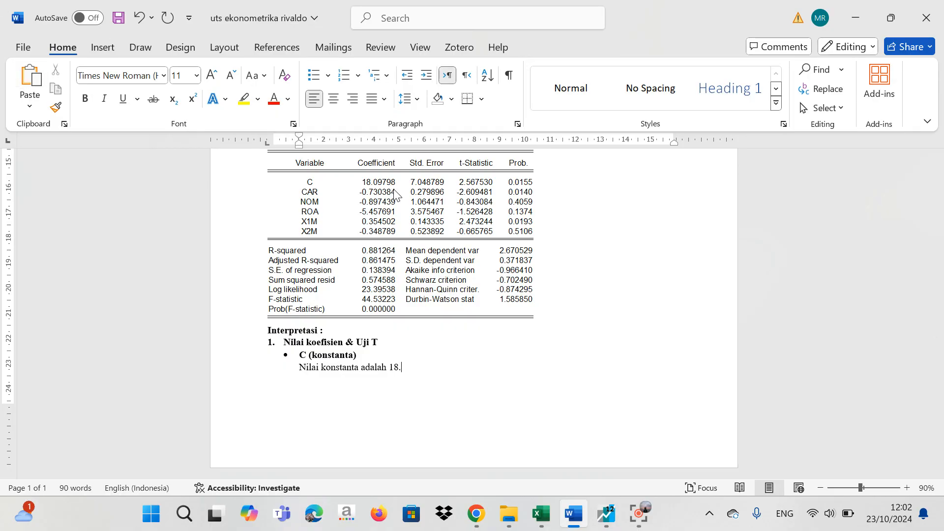
pyautogui.write('099798')
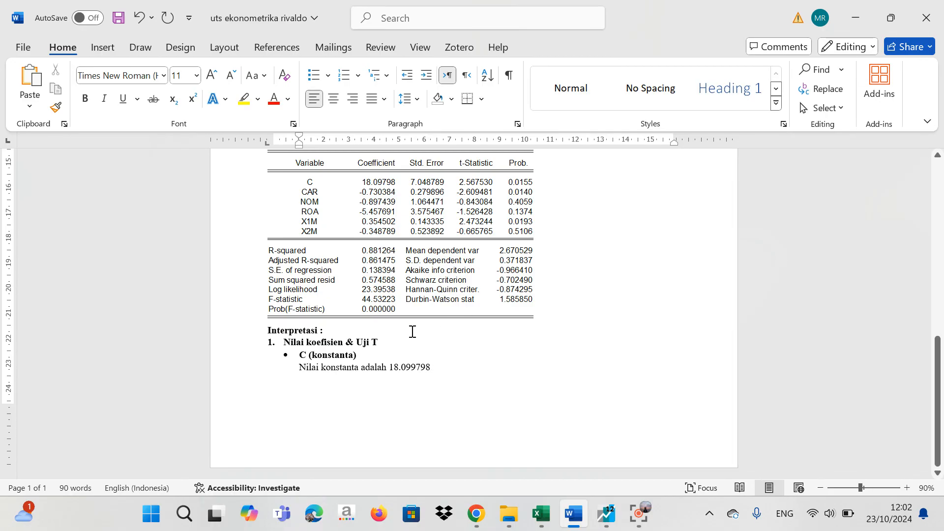
pyautogui.click(415, 367)
pyautogui.press('BackSpace')
# Continue the constant sentence with "yang berarti bahwa jika semua variabel independen" and an opening parenthesis
pyautogui.scroll(3, 941, 312)
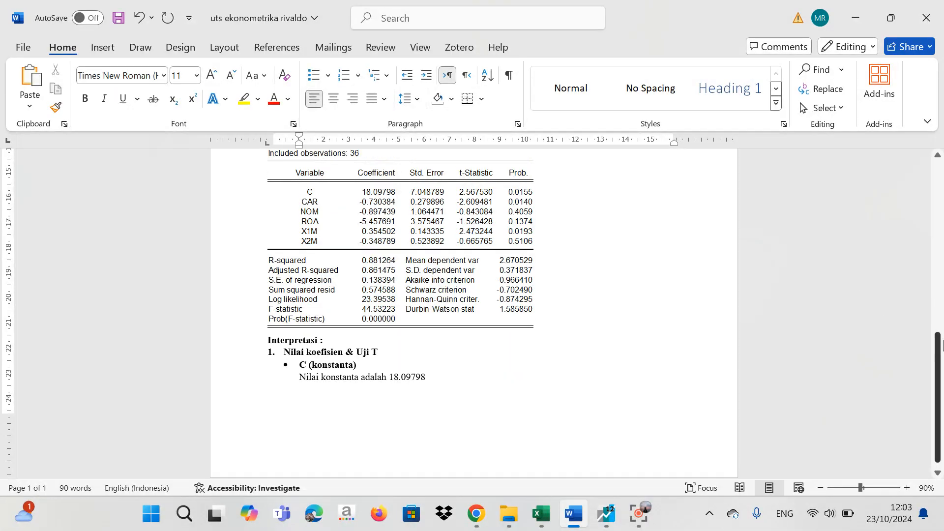
pyautogui.scroll(1, 941, 312)
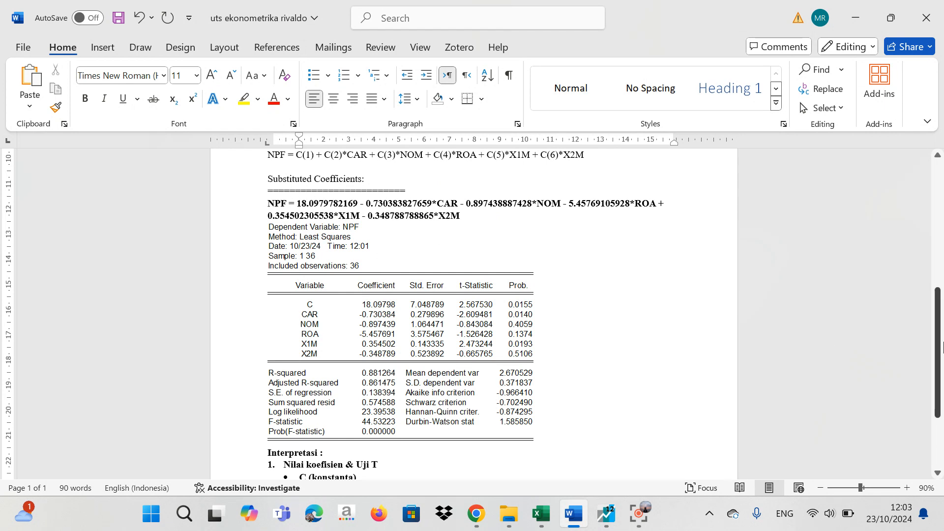
pyautogui.moveTo(941, 339); pyautogui.dragTo(942, 388)
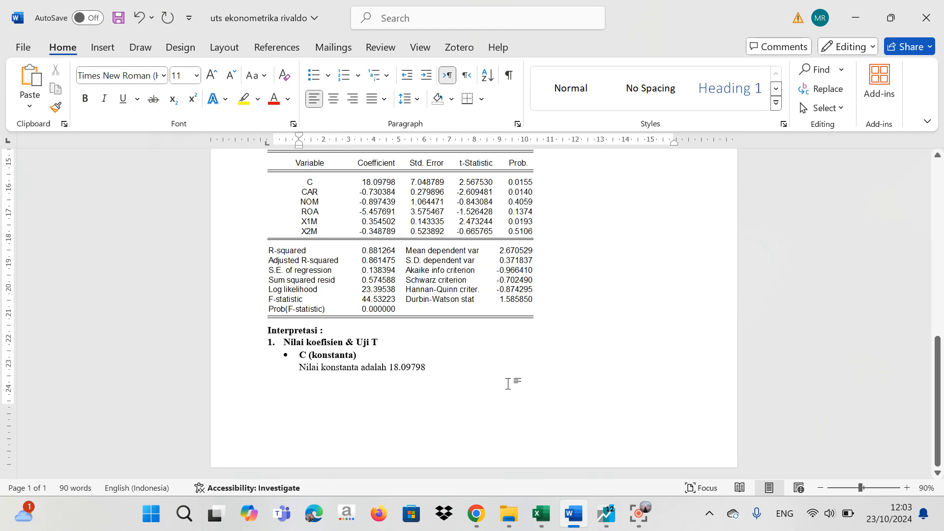
pyautogui.click(497, 368)
pyautogui.write('yang b')
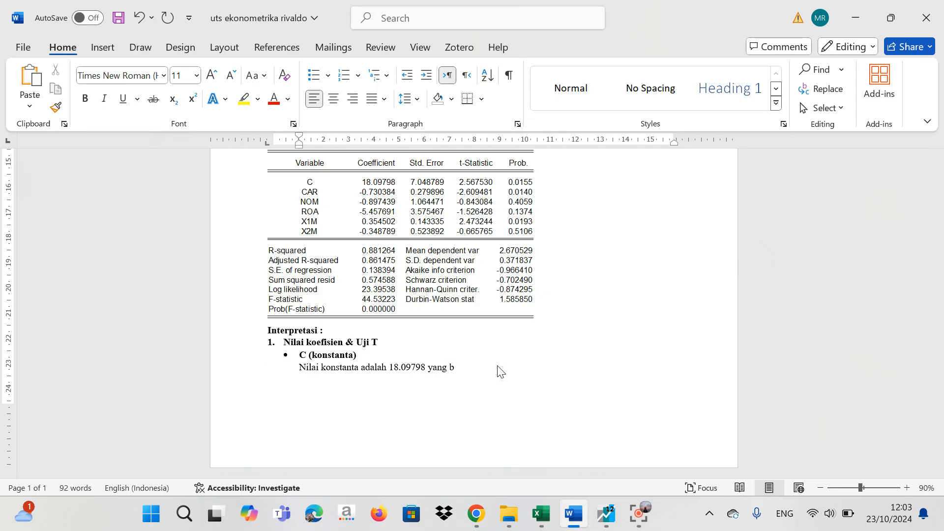
pyautogui.write('erarti bahwa jika semua varia')
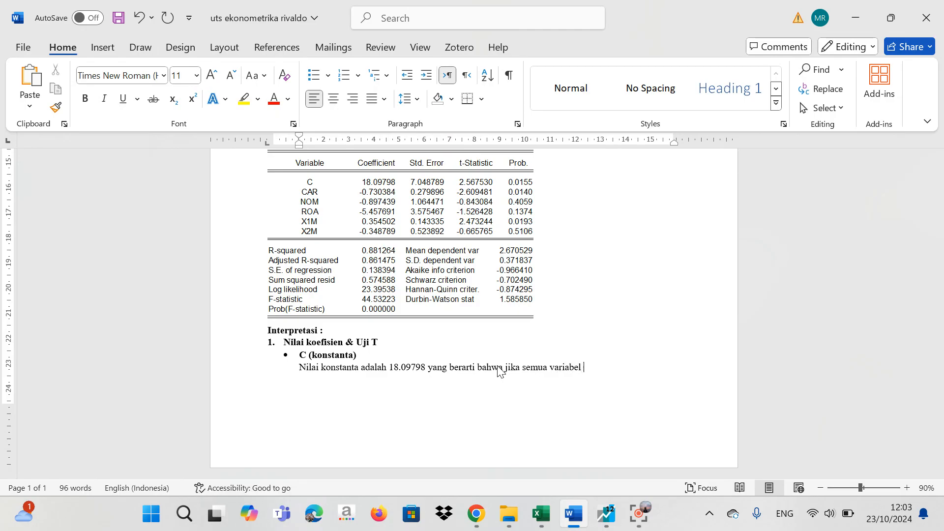
pyautogui.write('bel independen (')
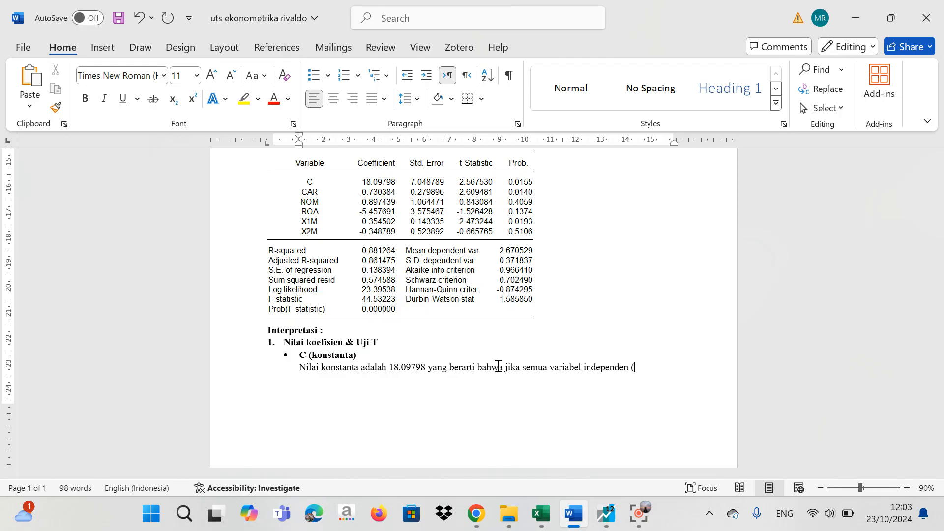
# List the independent variables in the parentheses as "CAR,NOM,ROA,X1M,X2M" and follow them with "bernilai 0"
pyautogui.write('CAr,')
pyautogui.press('BackSpace')
pyautogui.press('BackSpace')
pyautogui.press('BackSpace')
pyautogui.write('AR,NOM')
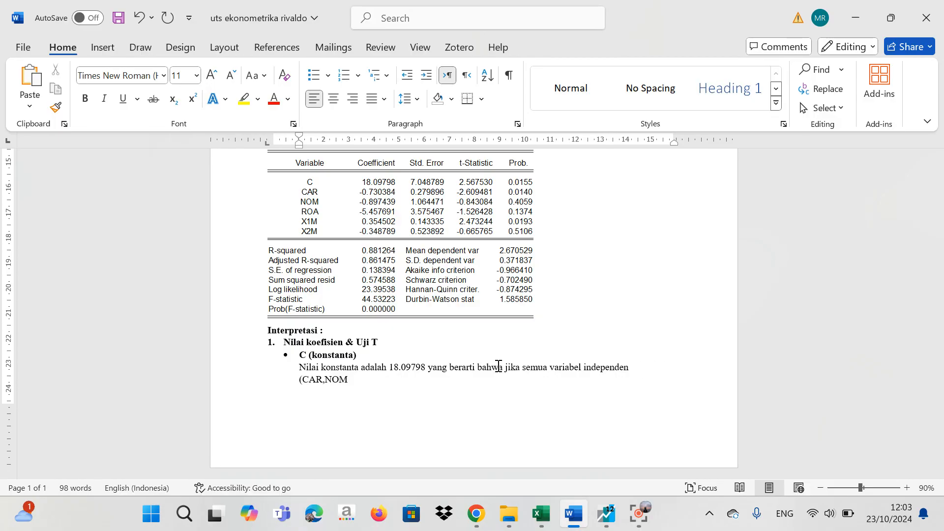
pyautogui.write('.,RAO')
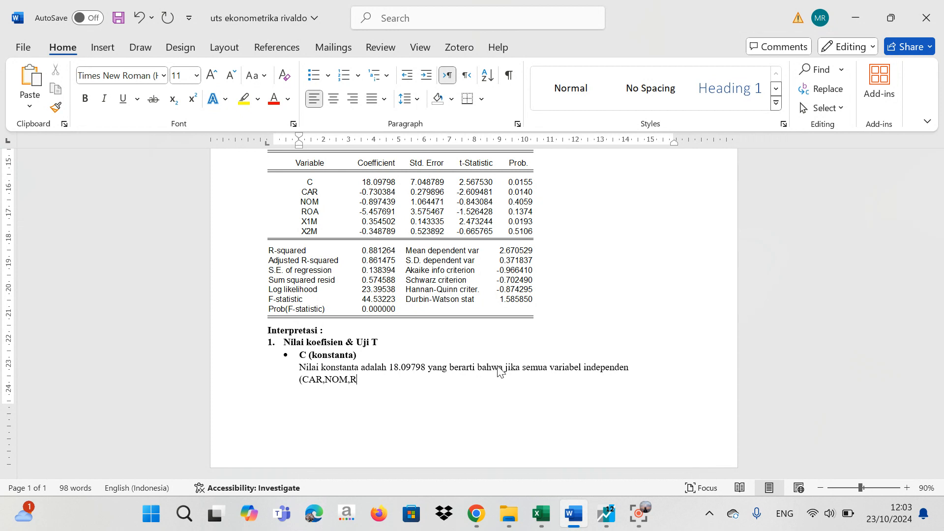
pyautogui.press('BackSpace')
pyautogui.press('BackSpace')
pyautogui.write('O')
pyautogui.press('BackSpace')
pyautogui.write('OA.')
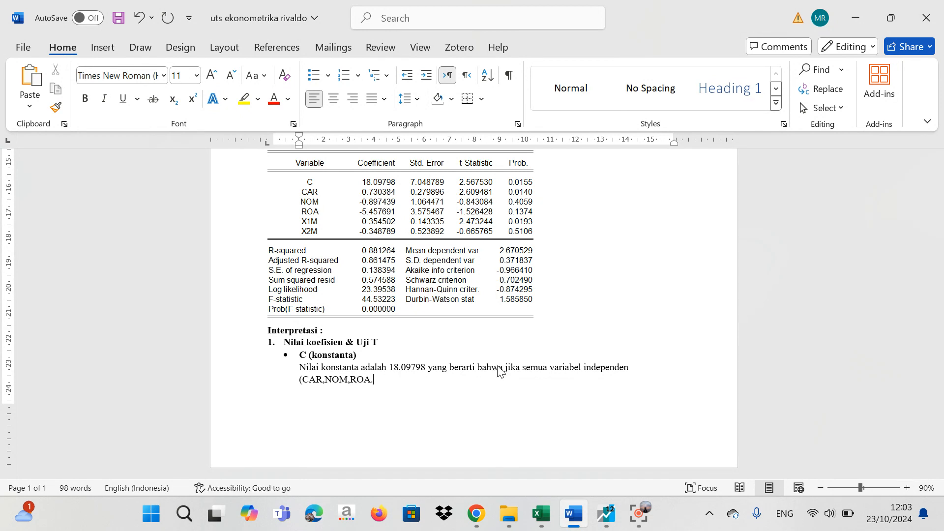
pyautogui.write(',X')
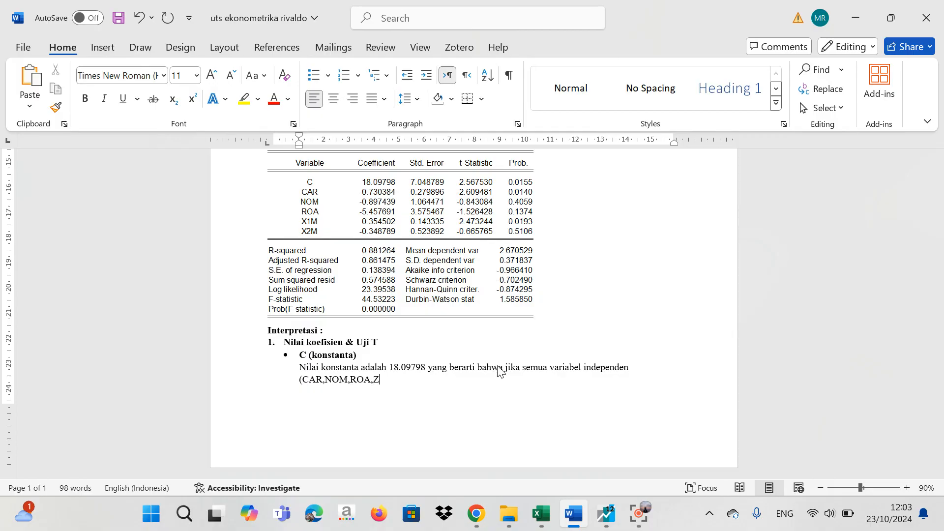
pyautogui.write('1M,X2M) berni')
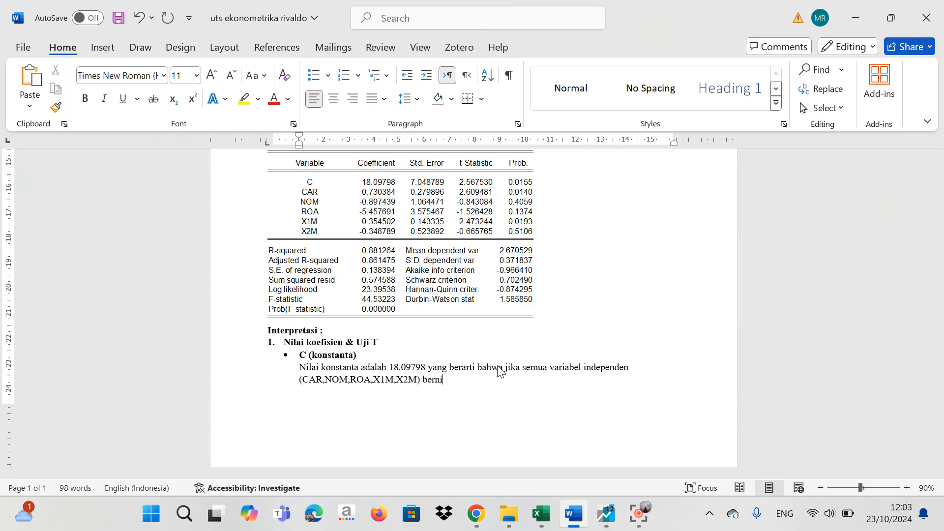
pyautogui.write('lai 0')
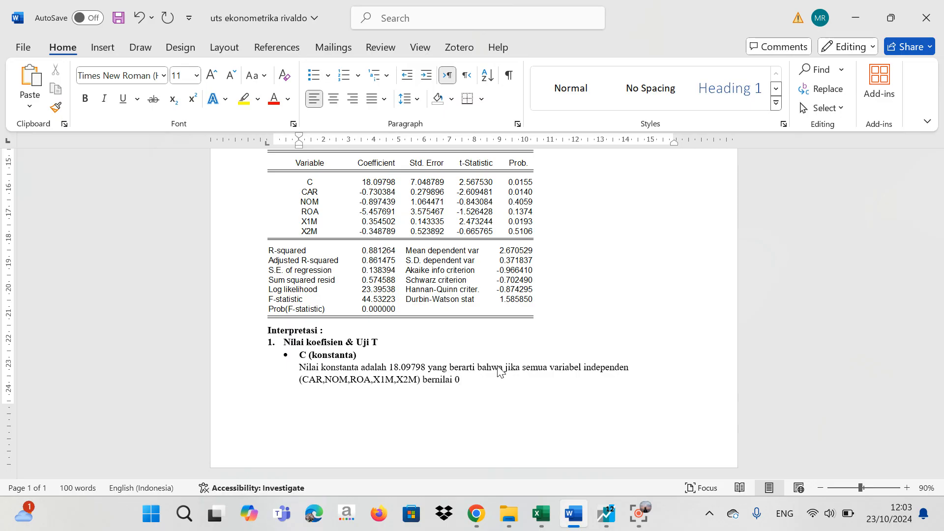
# Finish the constant sentence with ", maka tingkat NPF diperkirakan sebesar 18.09798"
pyautogui.write(', maka tingkat NPF diperkirak')
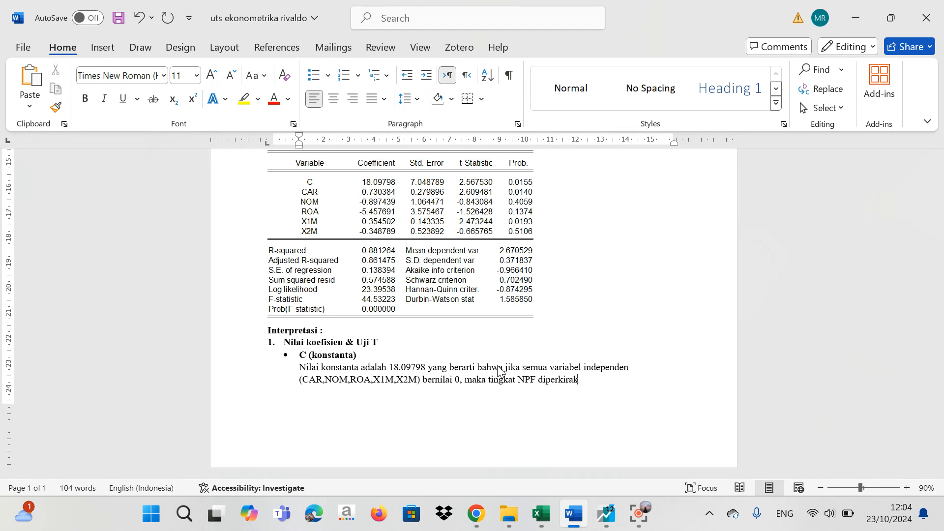
pyautogui.write('an sebesar ')
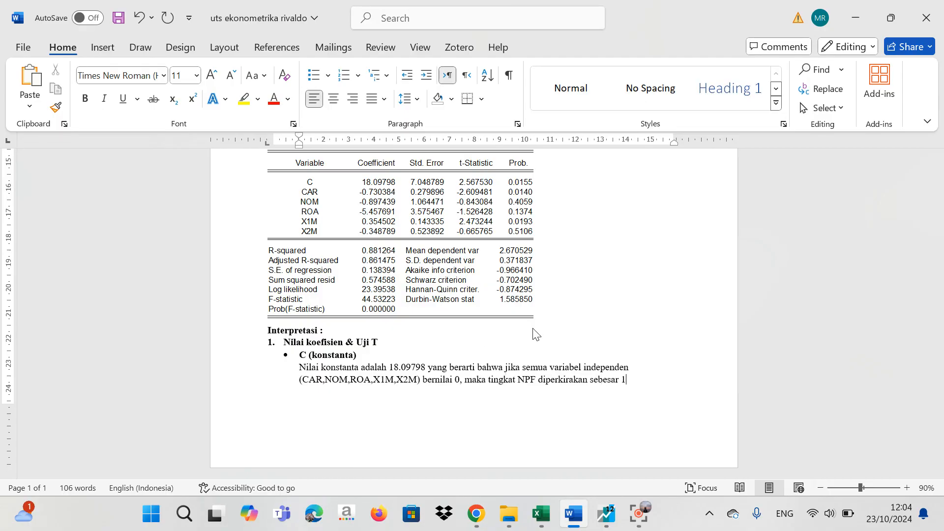
pyautogui.write('18')
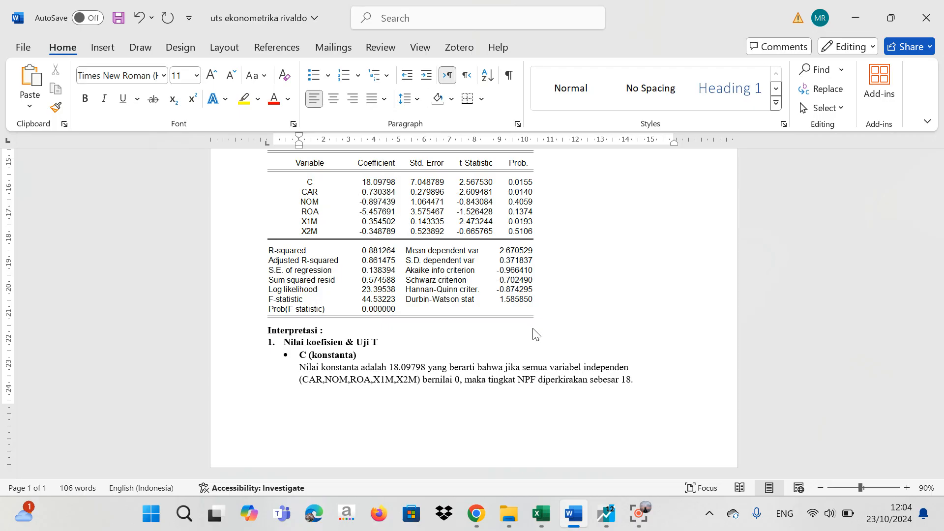
pyautogui.write('.097')
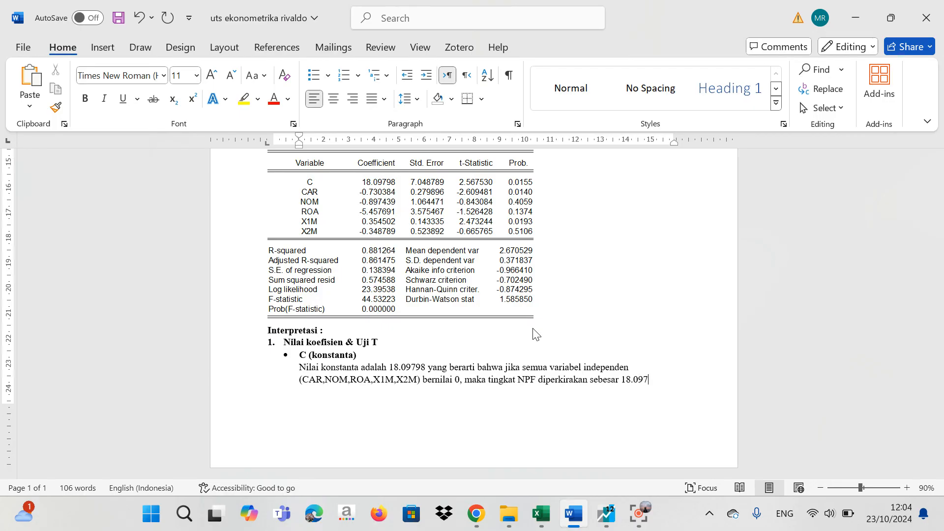
pyautogui.write('98')
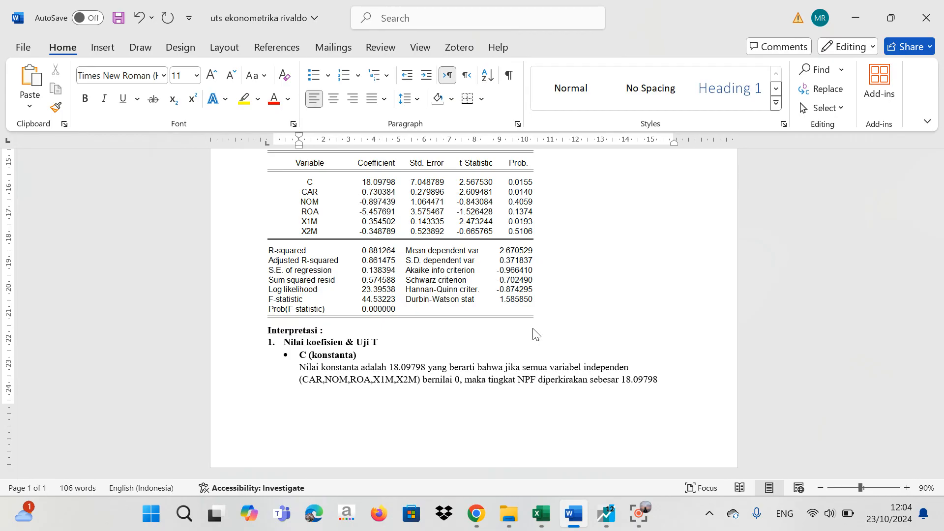
# Add a bold bullet "CAR" below the constant interpretation, indented to match the C (konstanta) bullet
pyautogui.click(314, 77)
pyautogui.moveTo(315, 145); pyautogui.dragTo(300, 147)
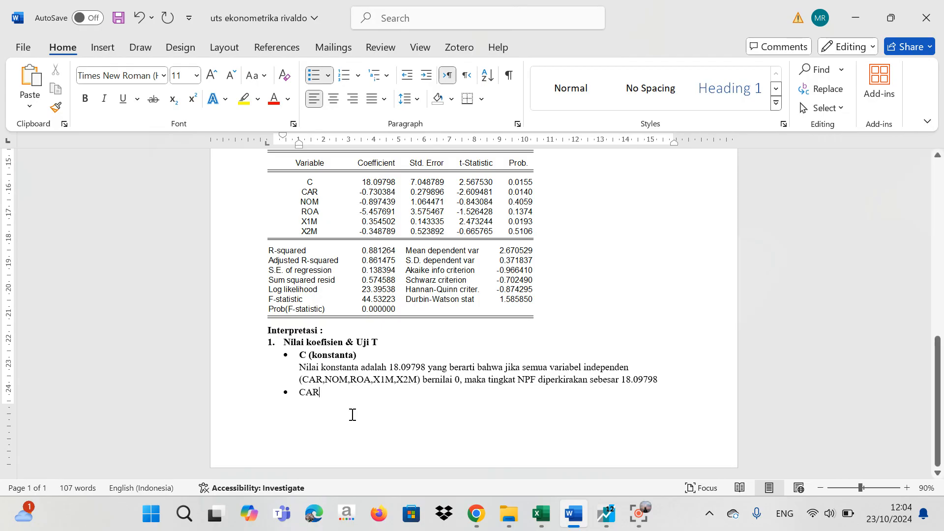
pyautogui.moveTo(320, 398); pyautogui.dragTo(299, 395)
pyautogui.click(85, 98)
pyautogui.click(354, 396)
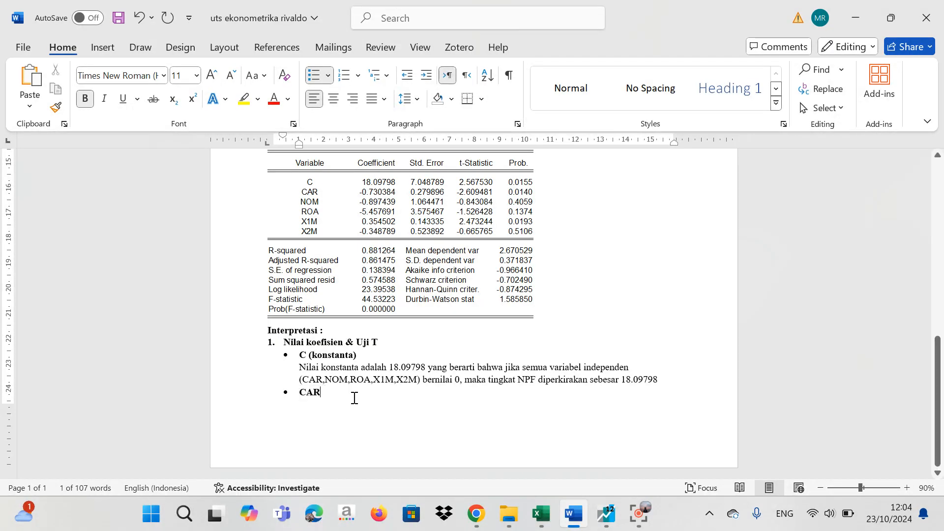
# Insert a page break after the CAR bullet and write "Koefisien CAR" in regular weight on the new page
pyautogui.hotkey('ctrl', 'Return')
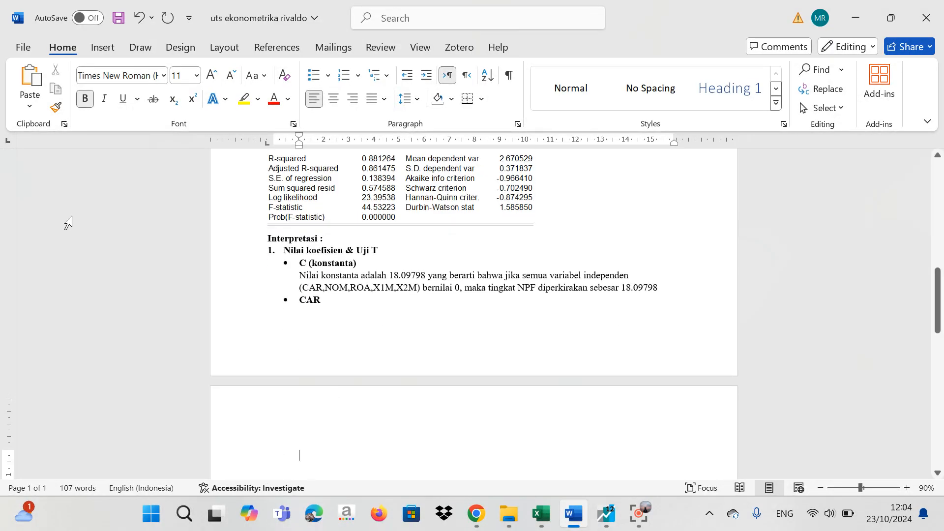
pyautogui.hotkey('ctrl', 'b')
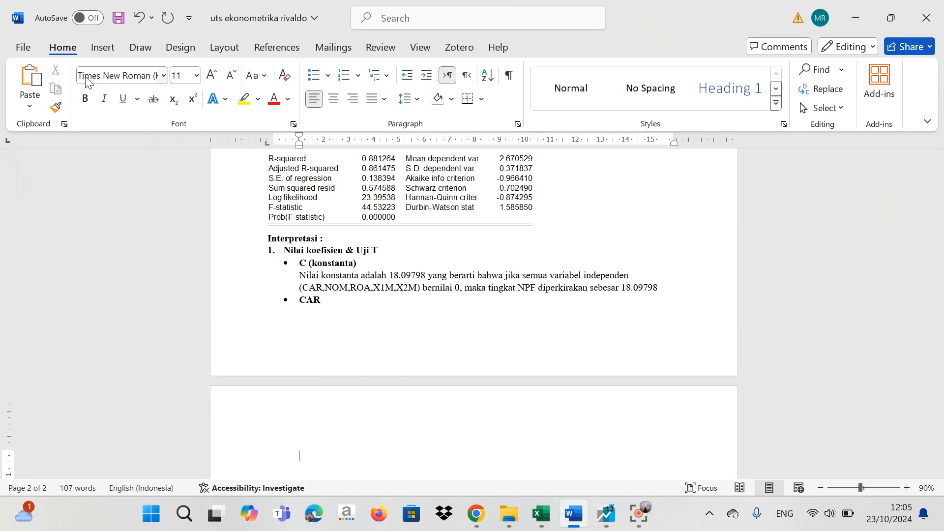
pyautogui.write('Koefisien CAR')
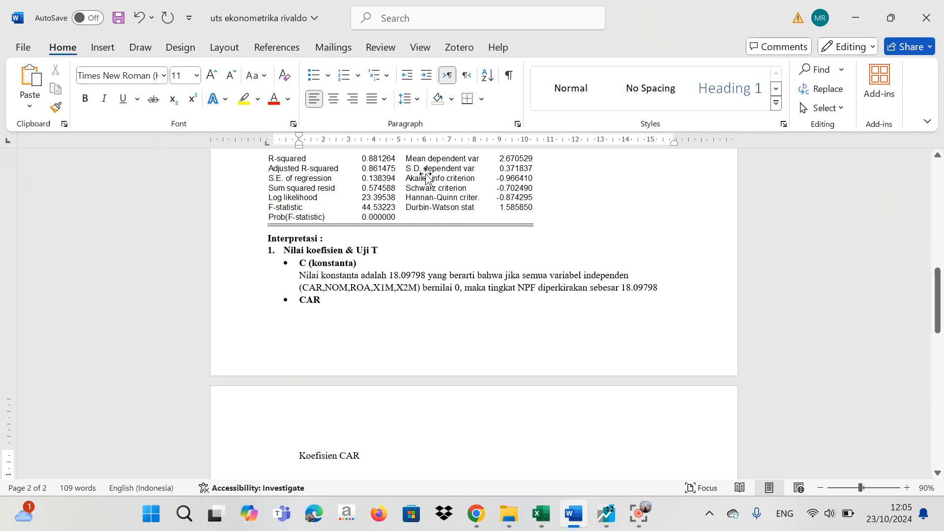
# Copy the CAR coefficient from the bold NPF equation and paste it as unformatted text, giving "Koefisien CAR - 0.730383827659"
pyautogui.moveTo(941, 297); pyautogui.dragTo(941, 280)
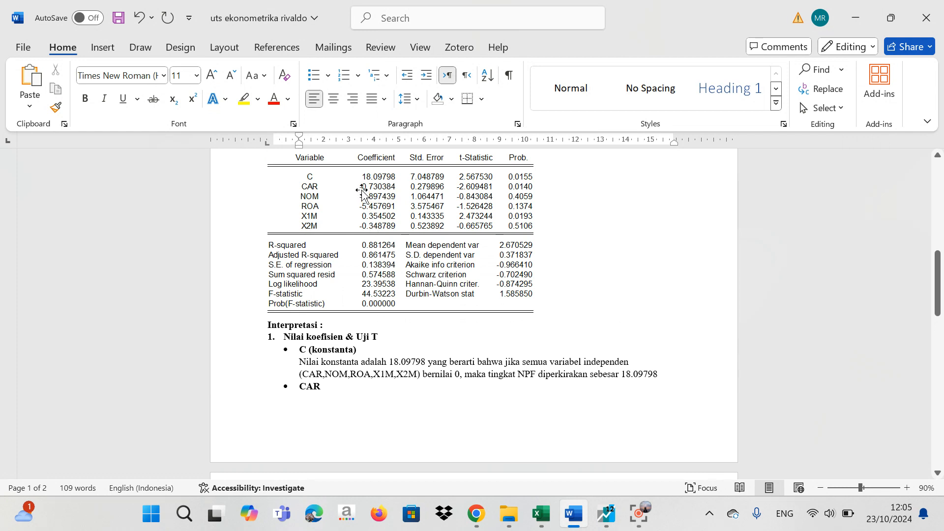
pyautogui.moveTo(942, 290); pyautogui.dragTo(942, 275)
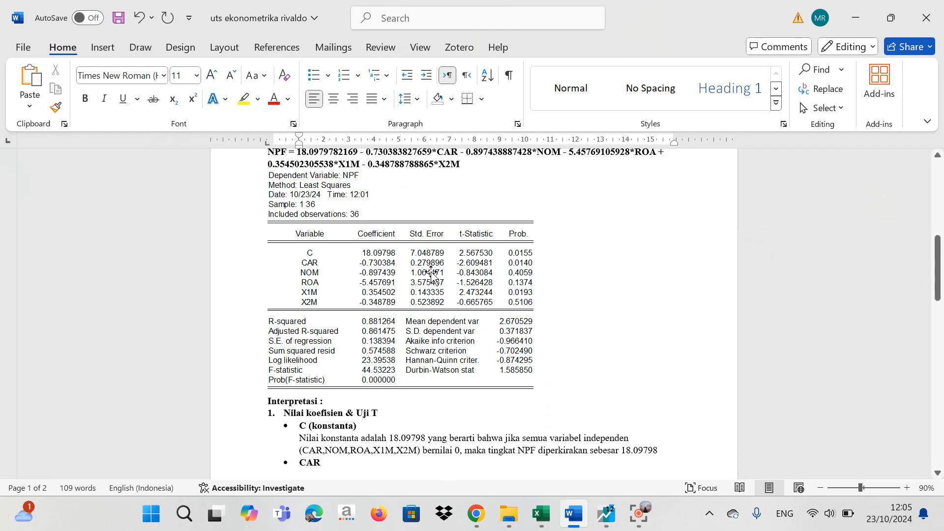
pyautogui.moveTo(941, 303); pyautogui.dragTo(938, 297)
pyautogui.moveTo(433, 168); pyautogui.dragTo(362, 170)
pyautogui.hotkey('ctrl', 'c')
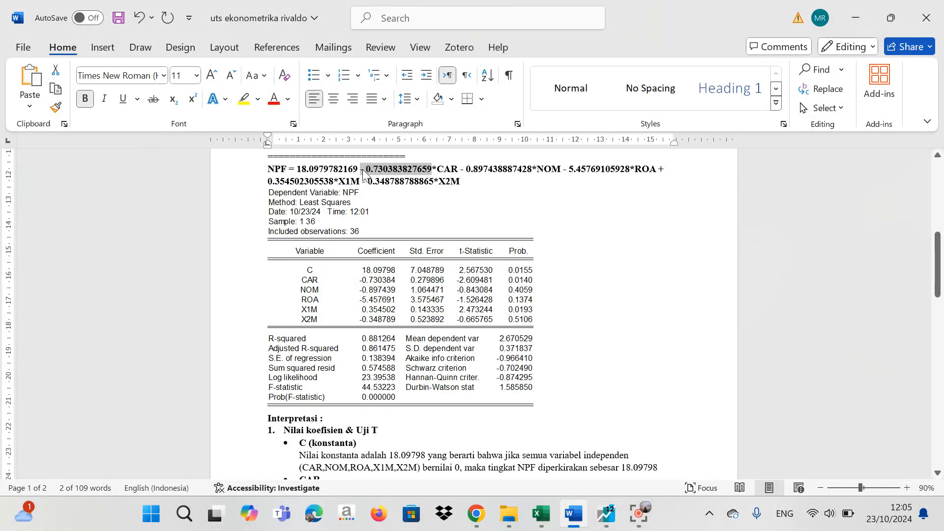
pyautogui.moveTo(937, 266); pyautogui.dragTo(937, 322)
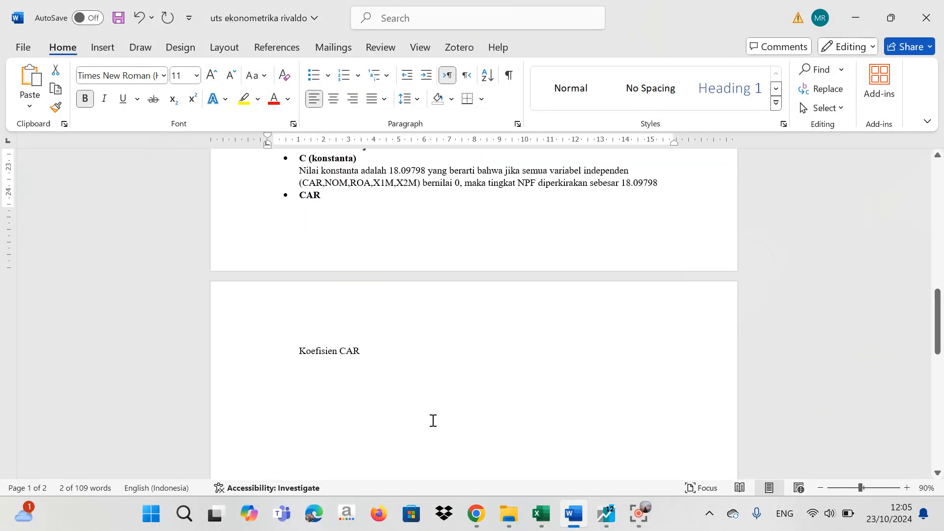
pyautogui.click(306, 376)
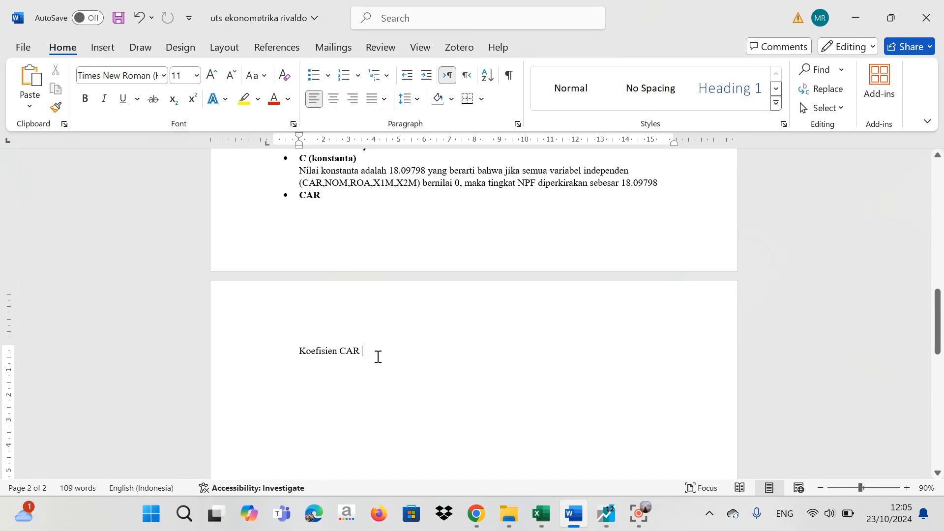
pyautogui.write('-')
pyautogui.hotkey('ctrl', 'v')
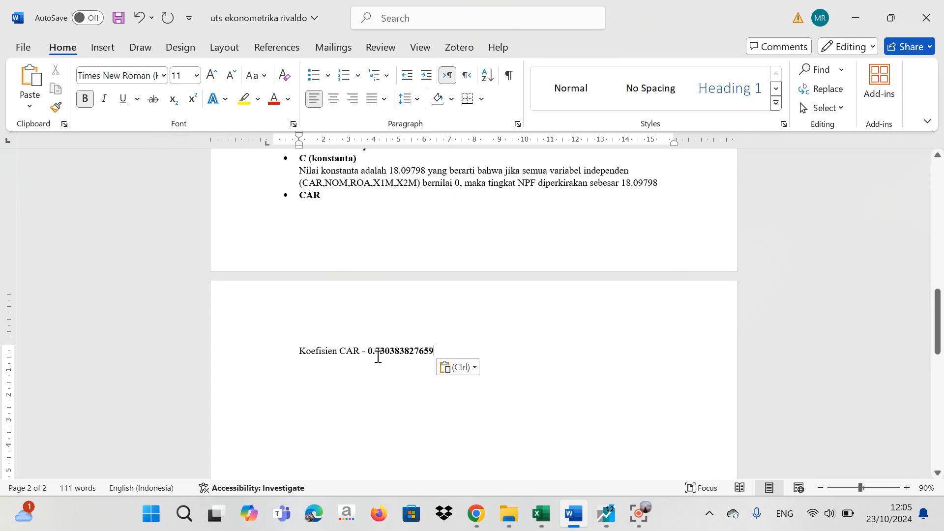
pyautogui.click(470, 368)
pyautogui.click(513, 411)
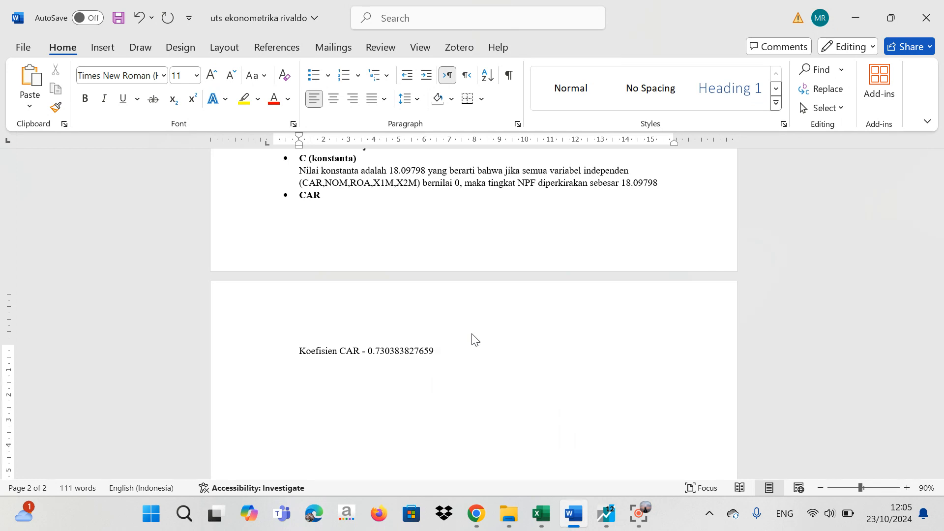
# Continue the CAR coefficient sentence with "menunjukan bahwa setiap peningkatan CAR sebesar 1 unit"
pyautogui.write('menunjukan bahwa setiap peningka')
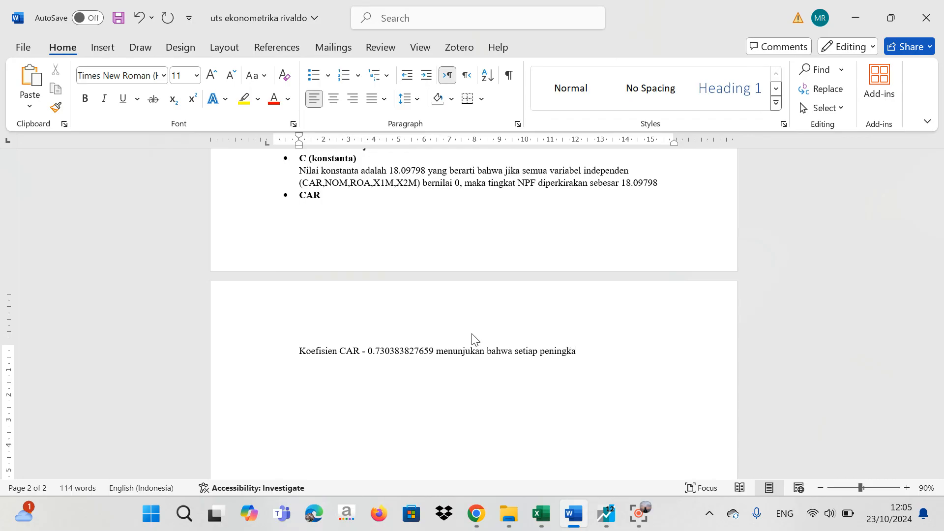
pyautogui.write('tan CA')
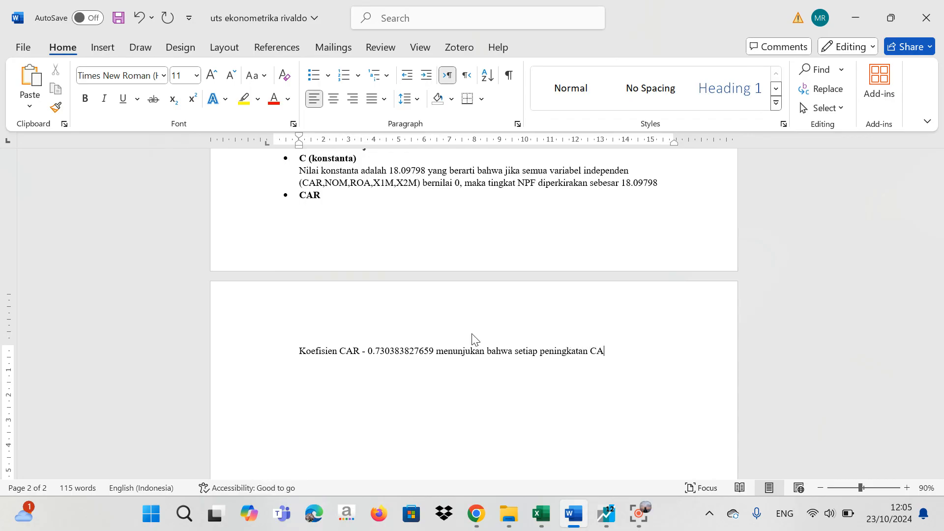
pyautogui.write('R')
pyautogui.write('sev')
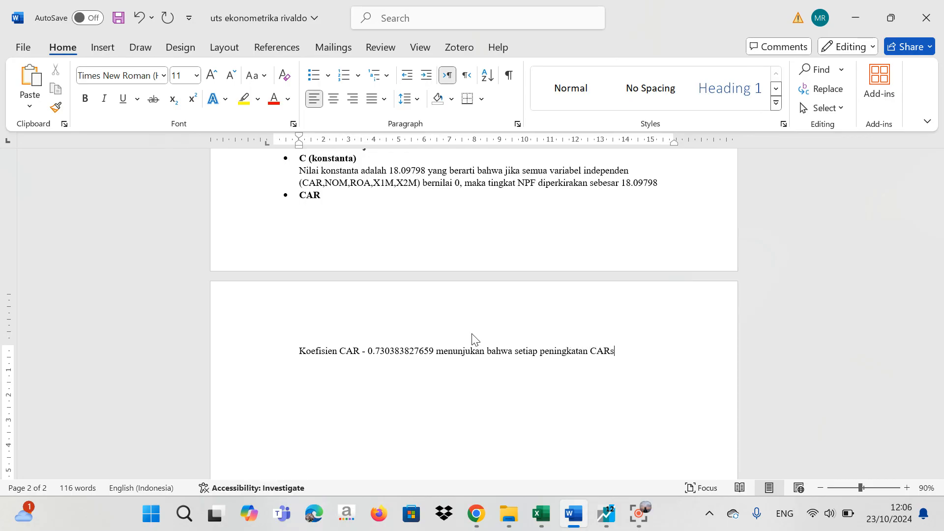
pyautogui.press('BackSpace')
pyautogui.press('BackSpace')
pyautogui.press('BackSpace')
pyautogui.write('sebesar')
pyautogui.write(' 1 uni')
pyautogui.write('t')
pyautogui.write('a')
pyautogui.press('BackSpace')
pyautogui.write('akan mengurangi')
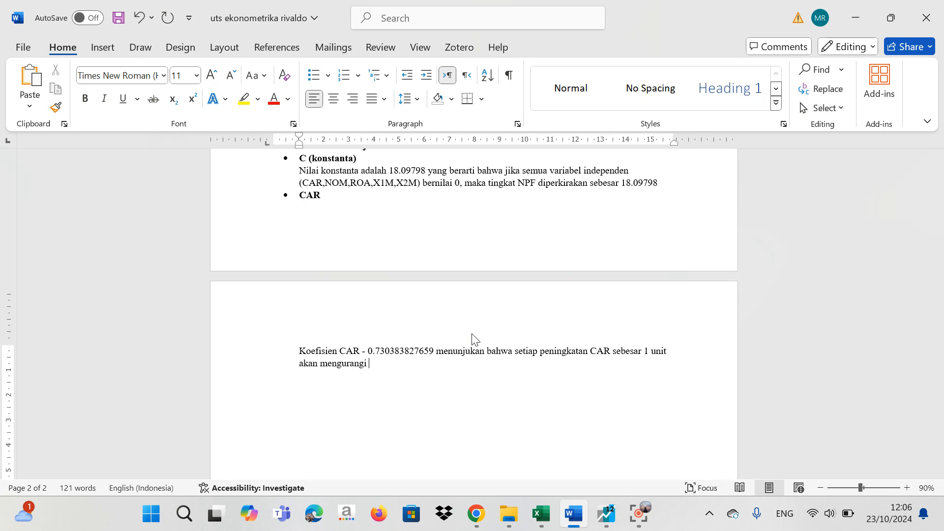
pyautogui.press('BackSpace')
pyautogui.press('BackSpace')
pyautogui.press('BackSpace')
pyautogui.press('BackSpace')
pyautogui.press('BackSpace')
pyautogui.press('BackSpace')
pyautogui.press('BackSpace')
pyautogui.press('BackSpace')
pyautogui.press('BackSpace')
pyautogui.press('BackSpace')
pyautogui.press('BackSpace')
pyautogui.press('BackSpace')
pyautogui.press('BackSpace')
pyautogui.press('BackSpace')
pyautogui.press('BackSpace')
pyautogui.press('BackSpace')
pyautogui.press('BackSpace')
# Extend the CAR sentence with ", tingkat NPF akan turun sebesar"
pyautogui.write(', tingakt')
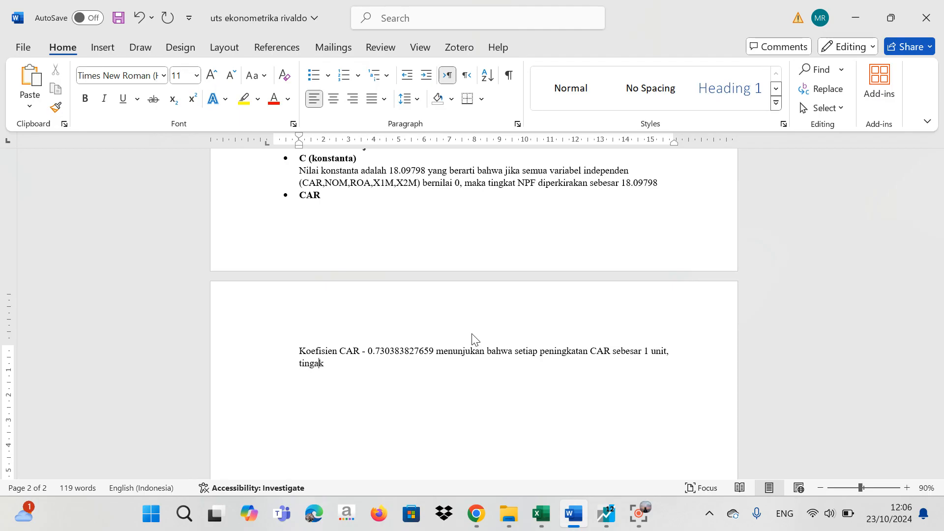
pyautogui.press('BackSpace')
pyautogui.press('BackSpace')
pyautogui.press('BackSpace')
pyautogui.write('kat NPF akan turun se')
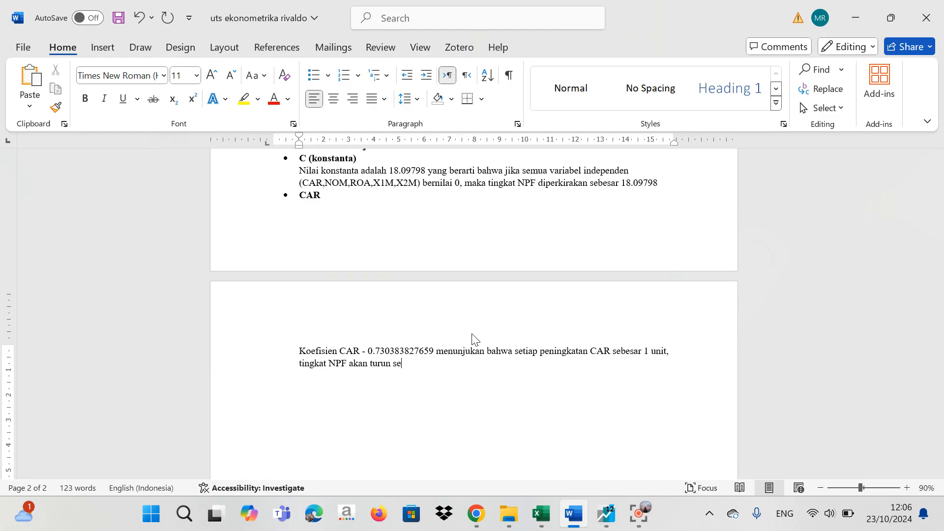
pyautogui.write('besar')
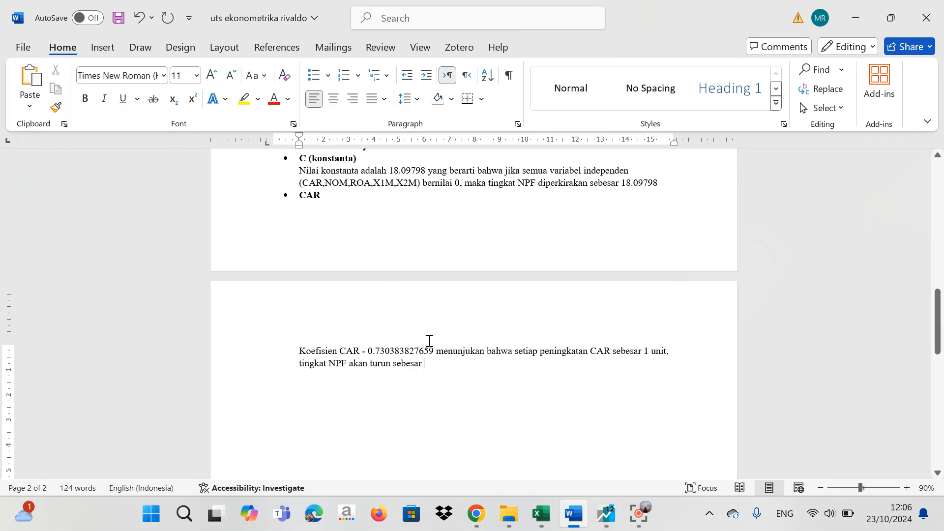
# Copy 0.730383827659 from the start of the CAR sentence to its end and add "unit" after it
pyautogui.moveTo(434, 351); pyautogui.dragTo(367, 354)
pyautogui.hotkey('ctrl', 'c')
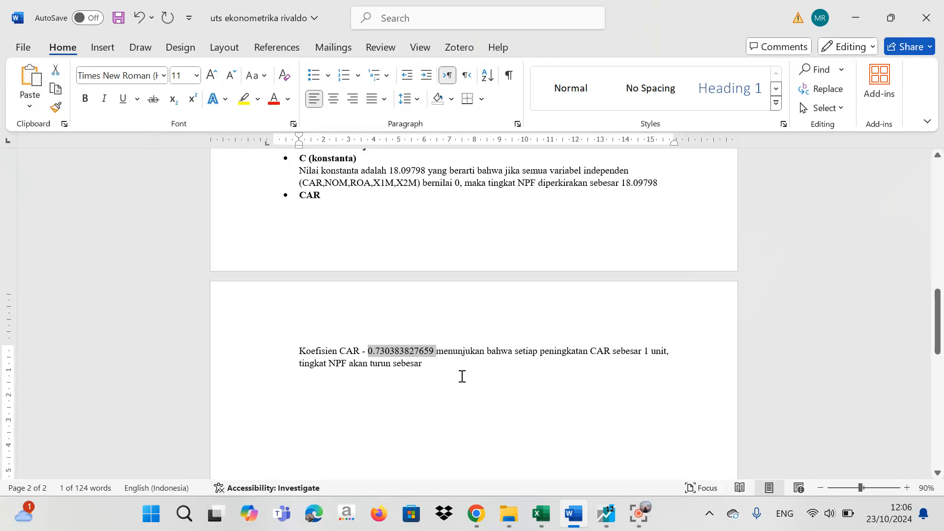
pyautogui.click(461, 374)
pyautogui.hotkey('ctrl', 'v')
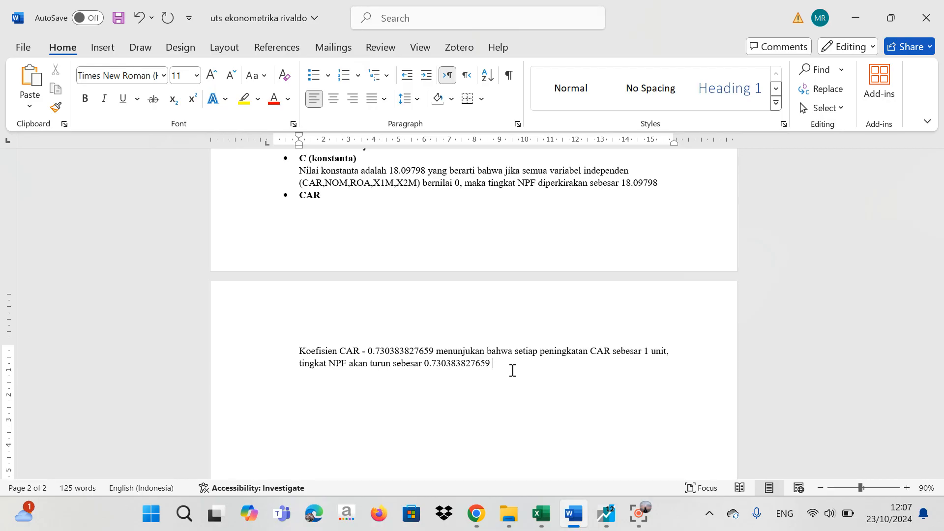
pyautogui.write('unit')
# Look up the CAR probability in the regression table and add ". Nilai P-value (),0140) < 0.05" to the CAR paragraph
pyautogui.write('. Nilai P-value (')
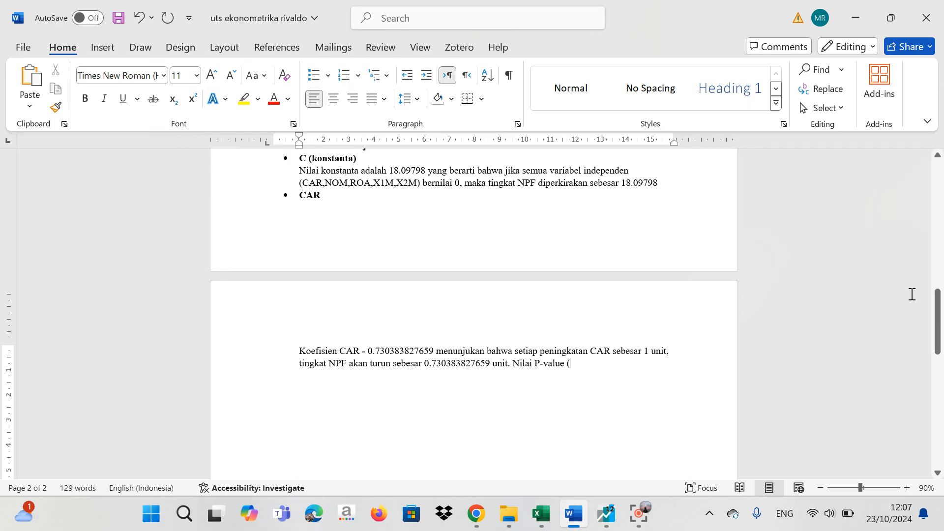
pyautogui.moveTo(940, 339); pyautogui.dragTo(941, 286)
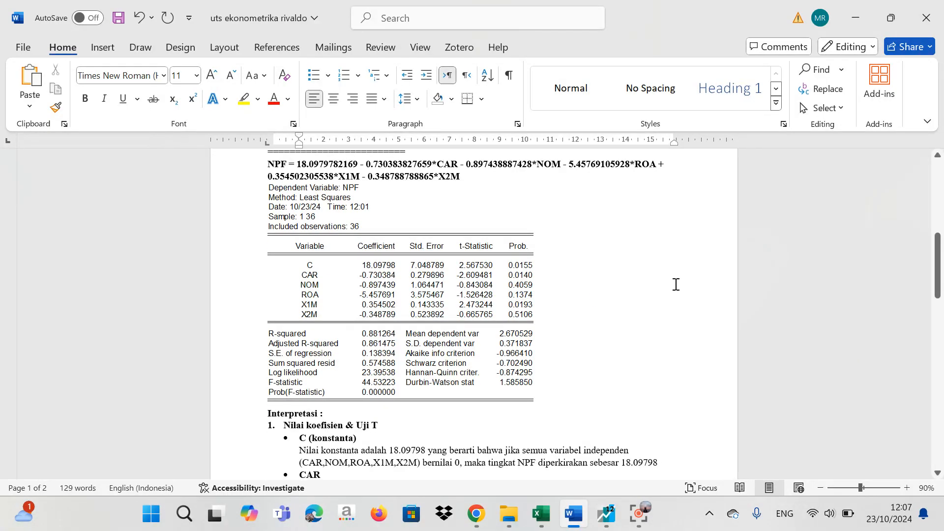
pyautogui.moveTo(938, 268); pyautogui.dragTo(938, 353)
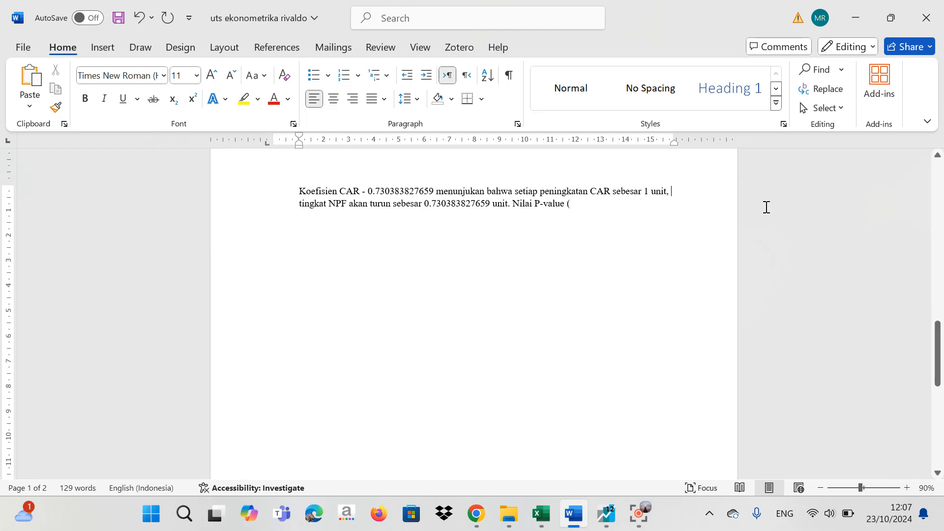
pyautogui.click(580, 208)
pyautogui.write('),0')
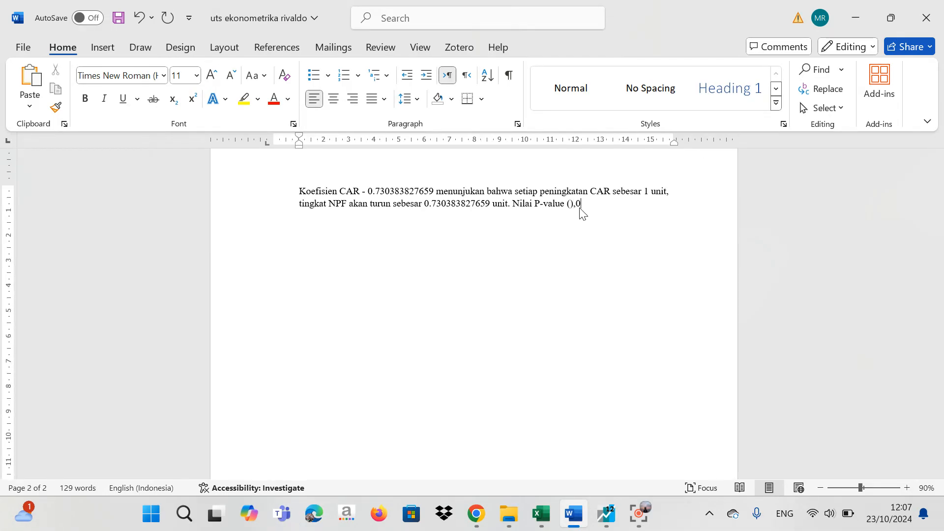
pyautogui.write('140) <')
pyautogui.write(').0')
pyautogui.press('BackSpace')
pyautogui.write('05')
# Finish the CAR paragraph with "yang berarti hubungan ini signifikan secara statistik."
pyautogui.write(' yang berar')
pyautogui.write('ti')
pyautogui.press('Tab')
pyautogui.write('hubungan')
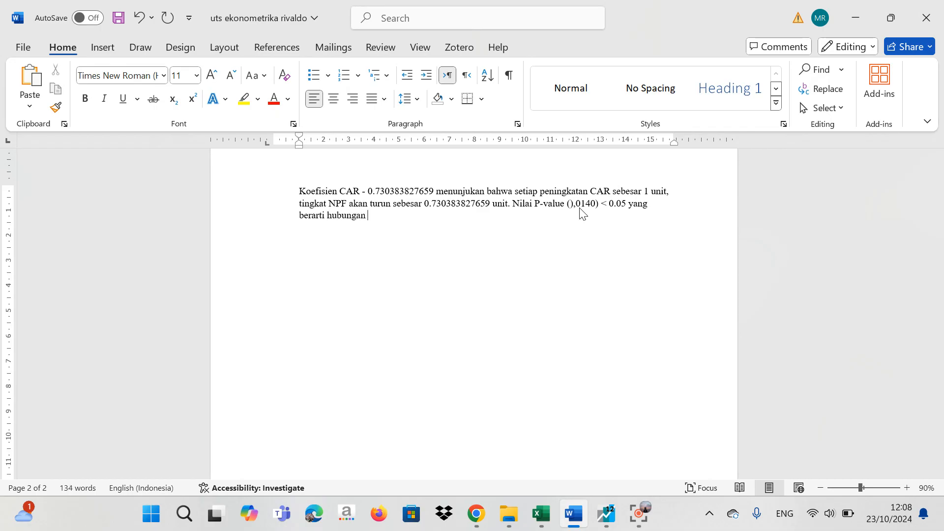
pyautogui.write(' ini')
pyautogui.write('signifikan')
pyautogui.write(' secar')
pyautogui.write('ar ')
pyautogui.write('statis')
pyautogui.write('t')
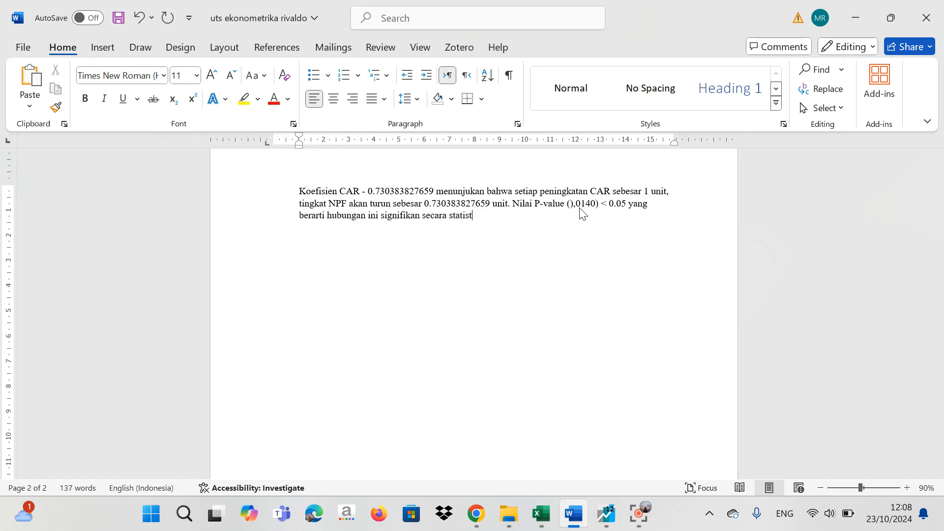
pyautogui.write('ik.')
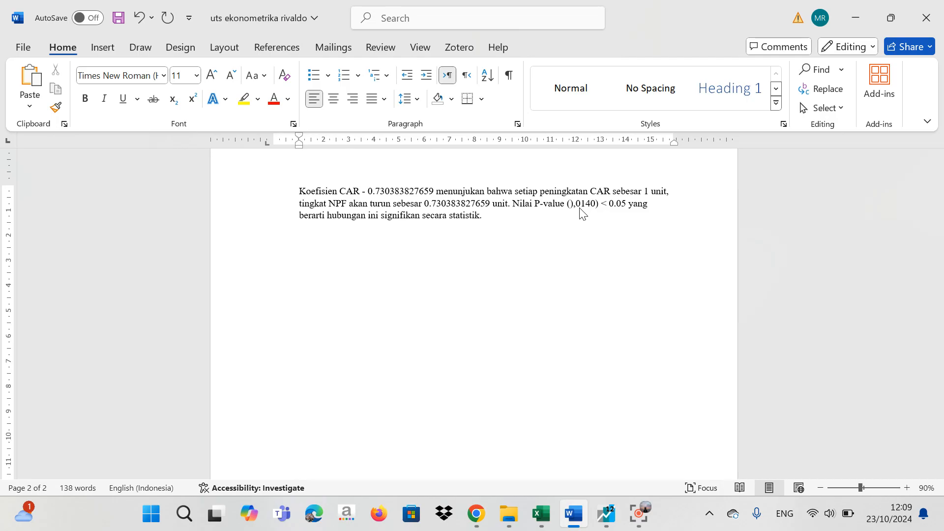
# Add a bold bullet "NOM" below the CAR paragraph, outdented so its text lines up with that paragraph
pyautogui.press('Return')
pyautogui.click(313, 76)
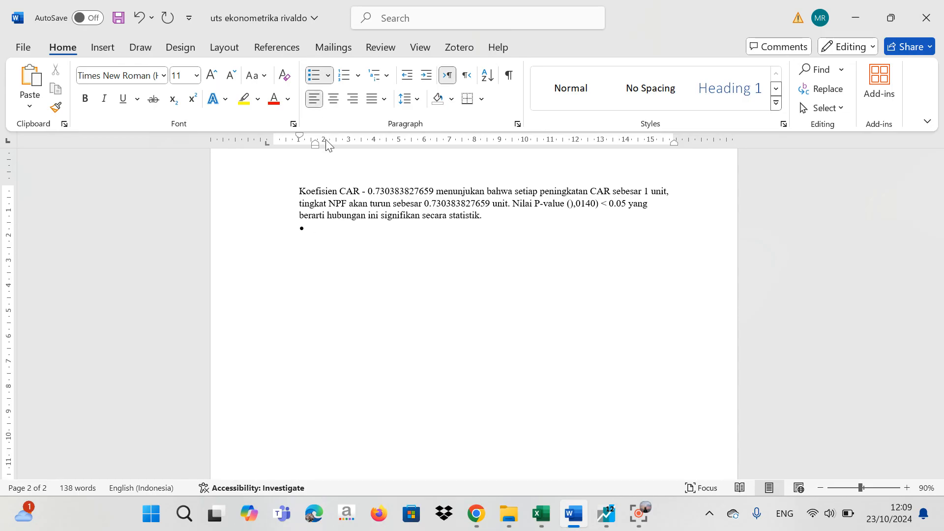
pyautogui.write('NOM')
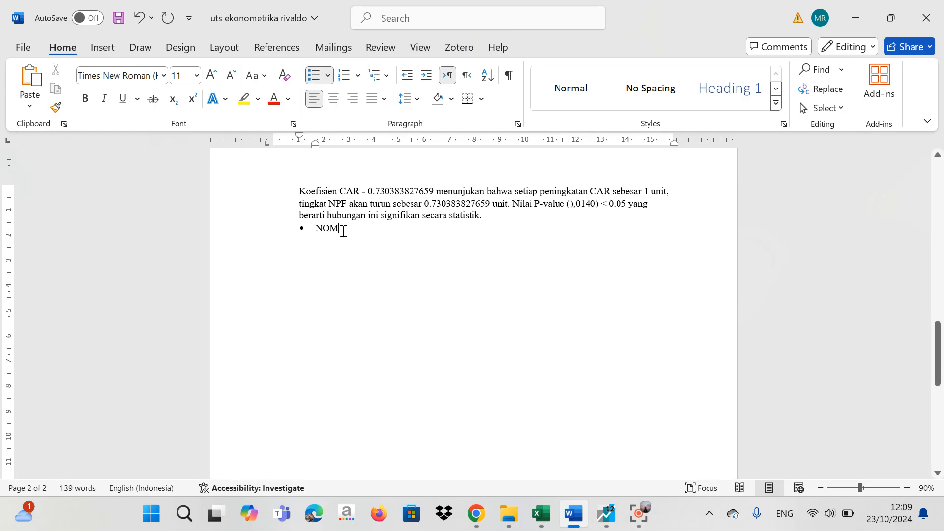
pyautogui.moveTo(343, 229); pyautogui.dragTo(316, 231)
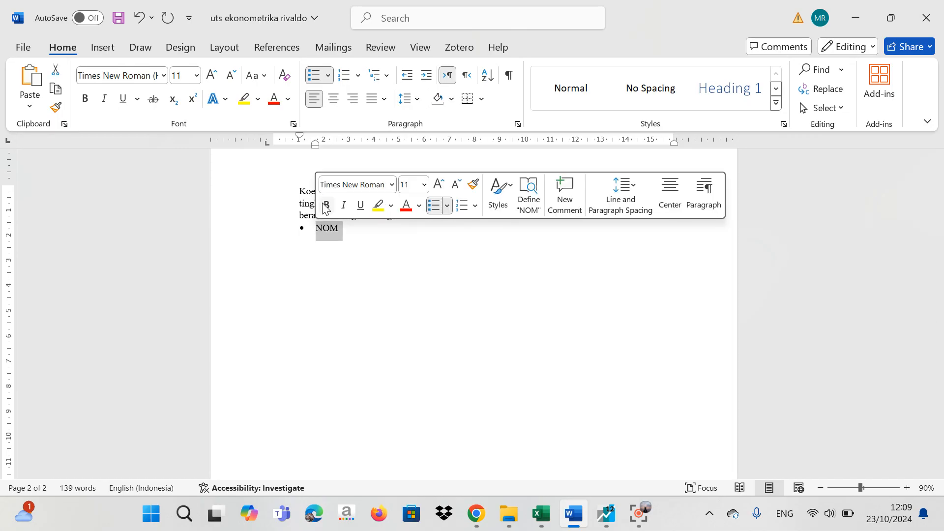
pyautogui.click(326, 207)
pyautogui.click(370, 240)
pyautogui.press('Return')
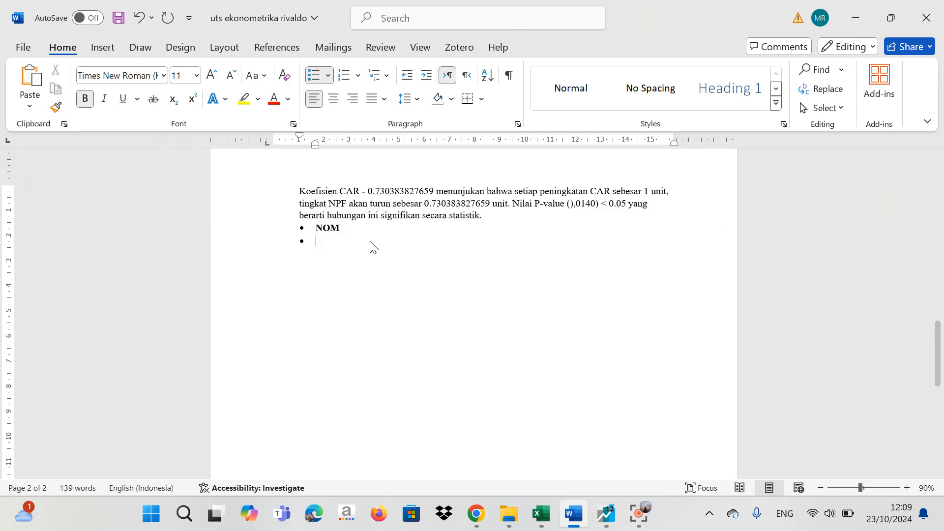
pyautogui.press('BackSpace')
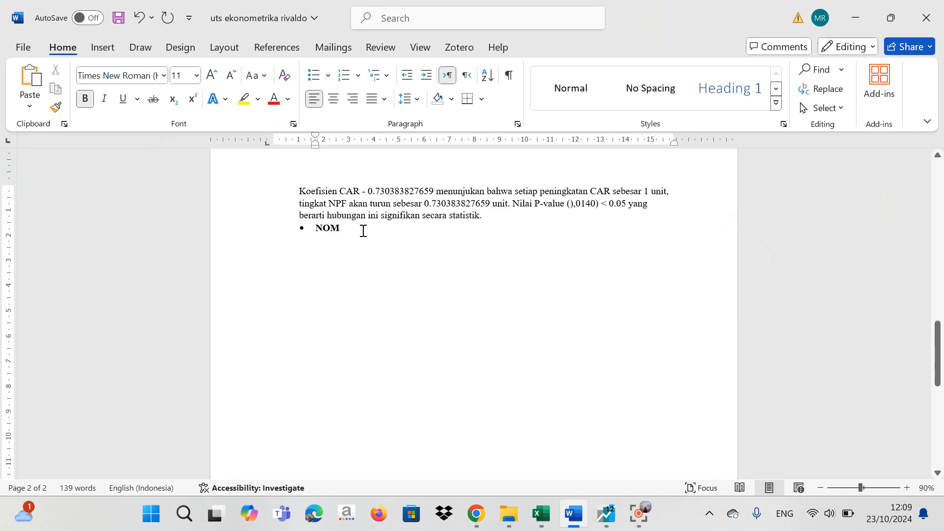
pyautogui.press('BackSpace')
pyautogui.moveTo(315, 145); pyautogui.dragTo(304, 153)
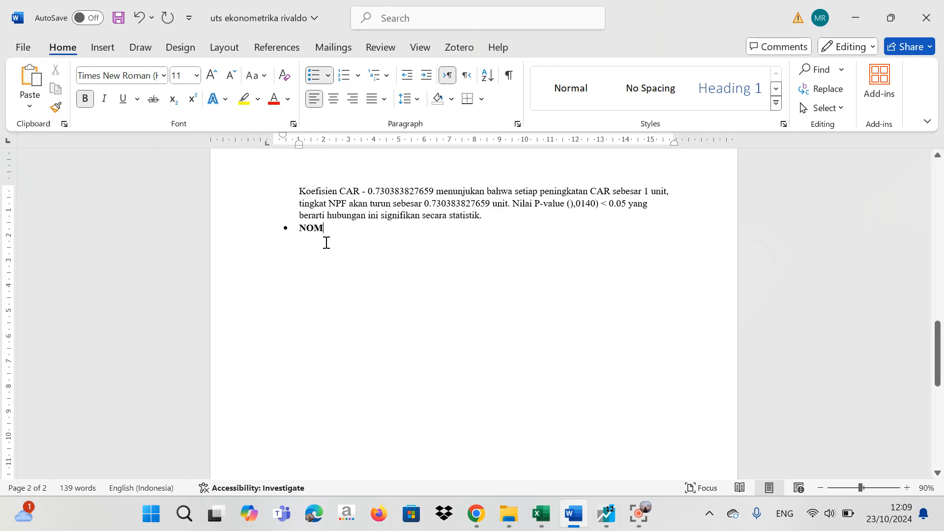
# Copy the whole CAR interpretation paragraph and paste it on a new line below the NOM bullet
pyautogui.press('Return')
pyautogui.hotkey('ctrl', 'b')
pyautogui.press('BackSpace')
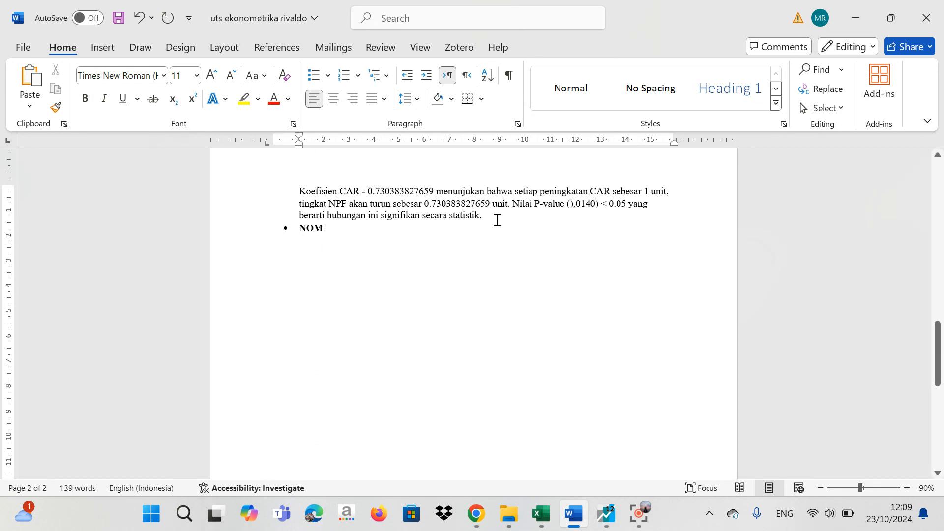
pyautogui.moveTo(497, 217); pyautogui.dragTo(321, 192)
pyautogui.hotkey('ctrl', 'c')
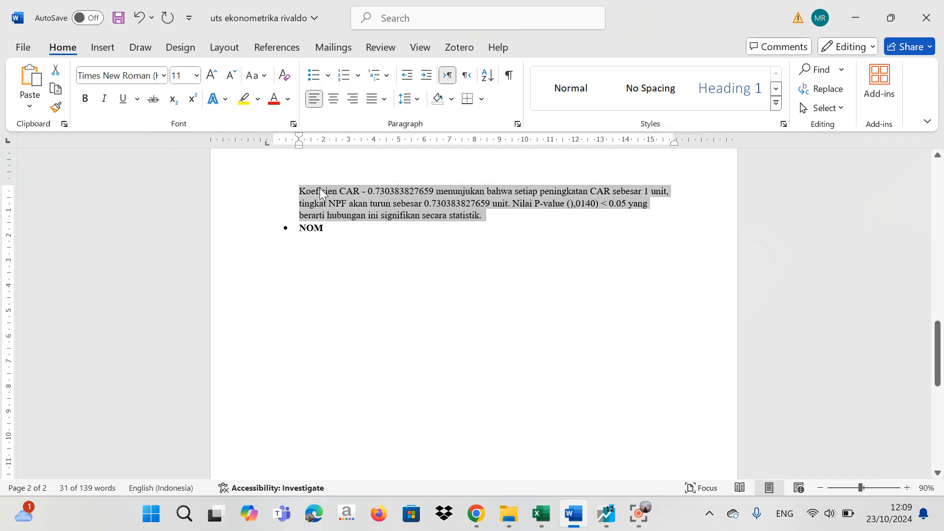
pyautogui.click(311, 255)
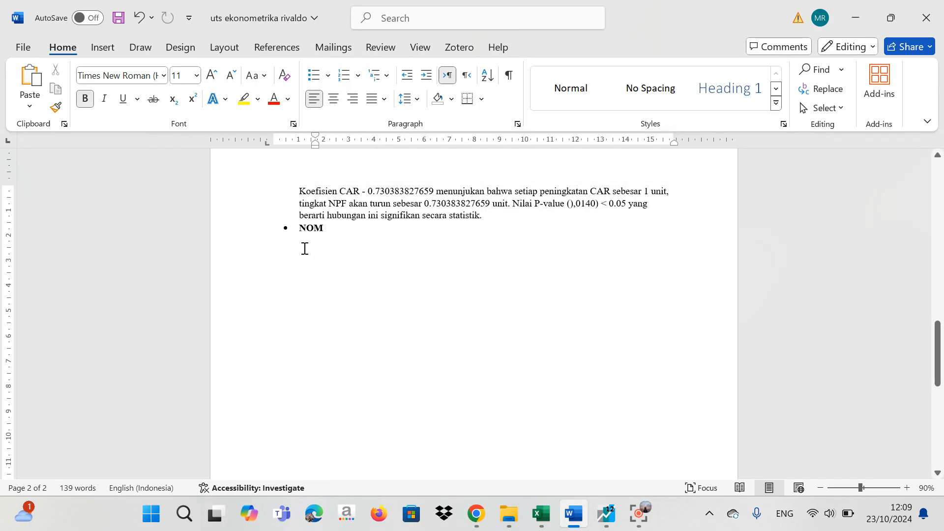
pyautogui.click(302, 240)
pyautogui.hotkey('ctrl', 'v')
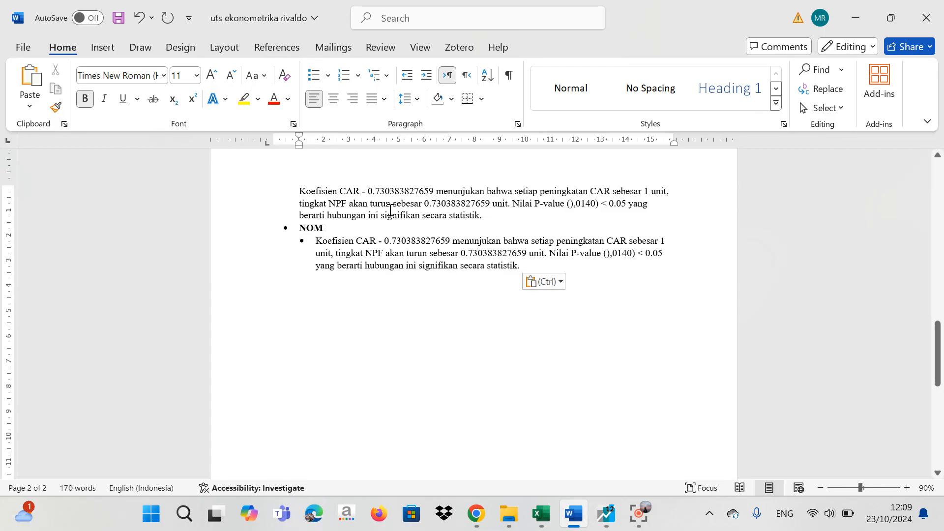
# Remove the bullet from the pasted paragraph and the empty line after it, and indent the paragraph to match the CAR paragraph
pyautogui.moveTo(298, 146); pyautogui.dragTo(289, 147)
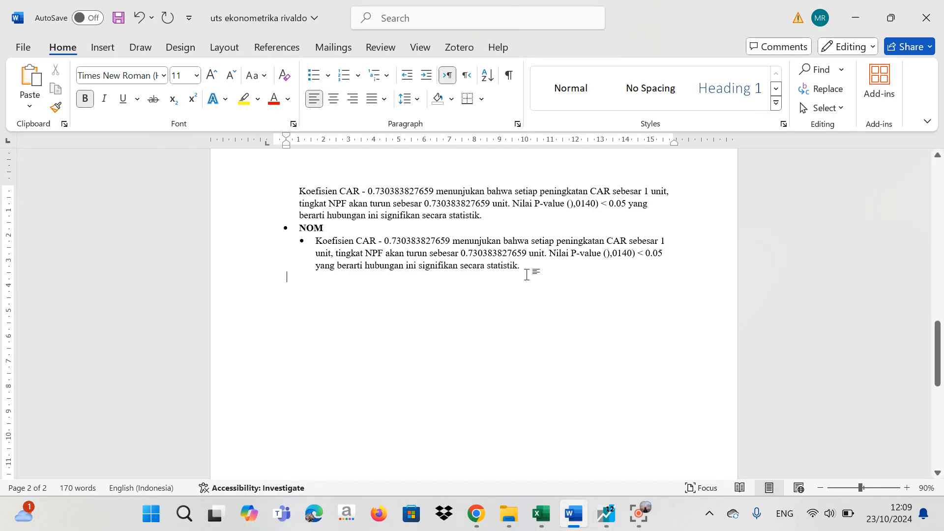
pyautogui.press('BackSpace')
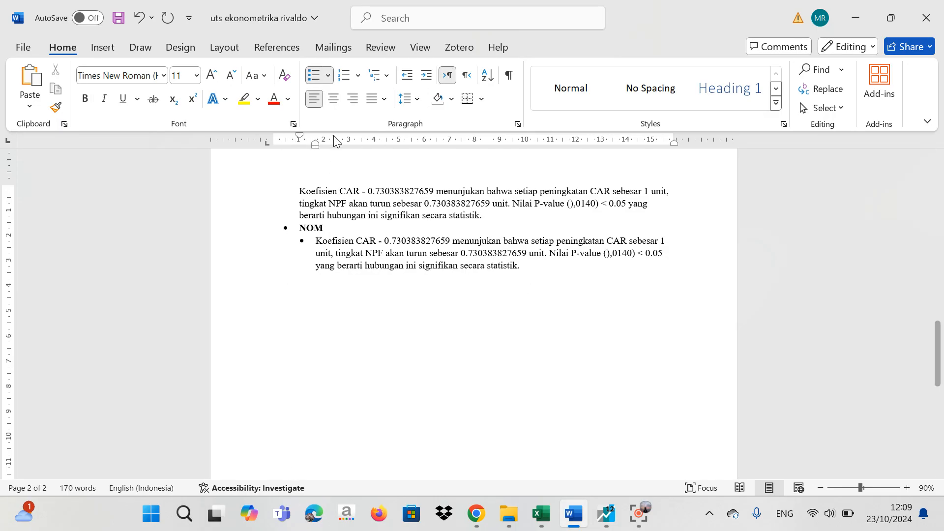
pyautogui.moveTo(316, 144); pyautogui.dragTo(300, 145)
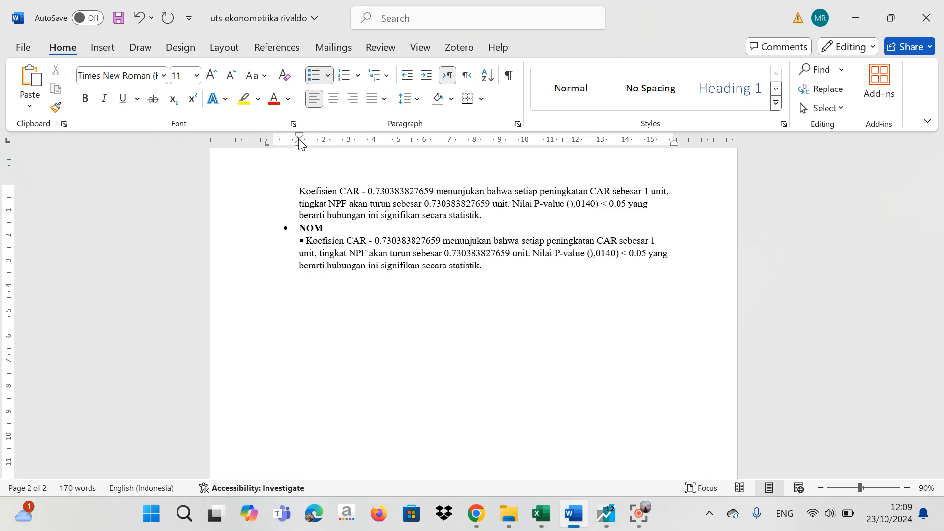
pyautogui.click(313, 77)
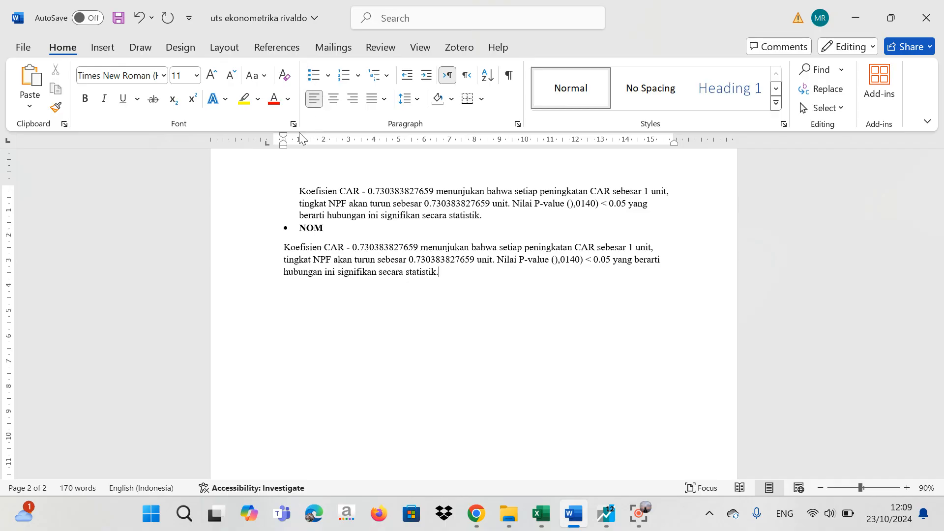
pyautogui.moveTo(285, 141)
pyautogui.mouseDown()
pyautogui.moveTo(305, 152)
pyautogui.moveTo(299, 132)
pyautogui.mouseUp()
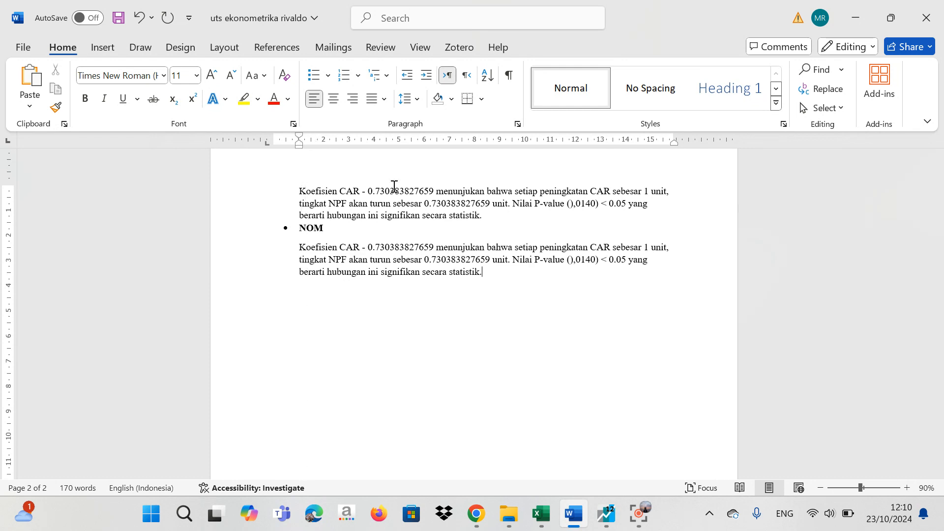
# Replace "CAR" with "NOM" after "Koefisien" in the pasted paragraph
pyautogui.press('Return')
pyautogui.click(359, 243)
pyautogui.press('BackSpace')
pyautogui.press('BackSpace')
pyautogui.press('BackSpace')
pyautogui.write('NOM')
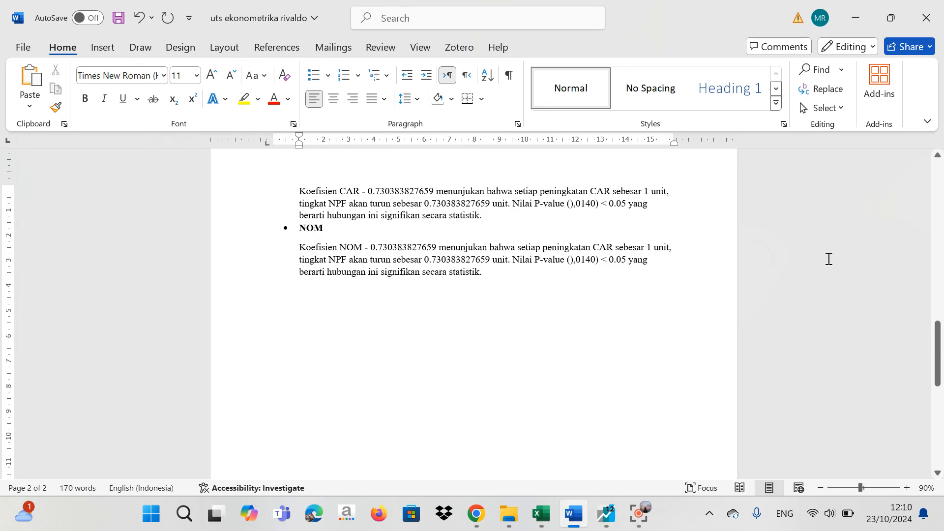
# Replace the coefficient after "Koefisien NOM -" with 0.897438887428 copied from the estimated equation, as unformatted text followed by a space
pyautogui.moveTo(941, 334); pyautogui.dragTo(942, 239)
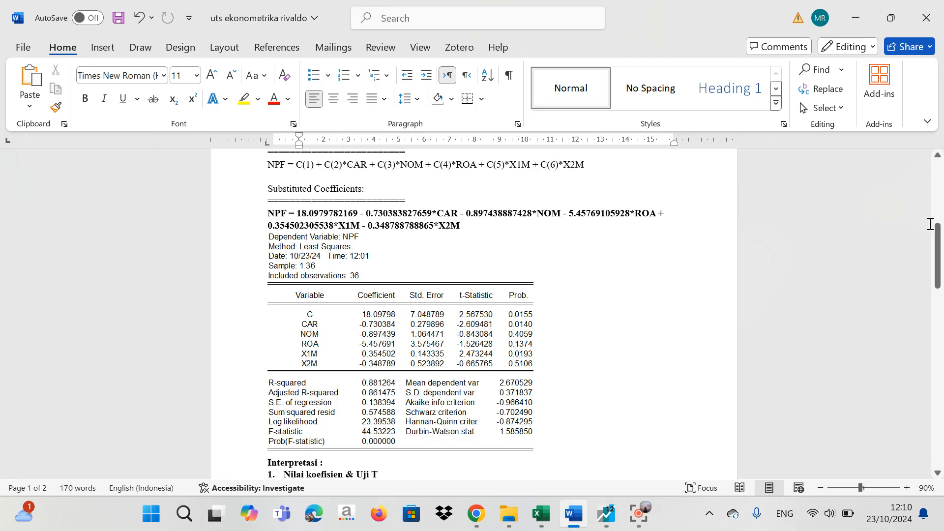
pyautogui.moveTo(938, 236); pyautogui.dragTo(938, 231)
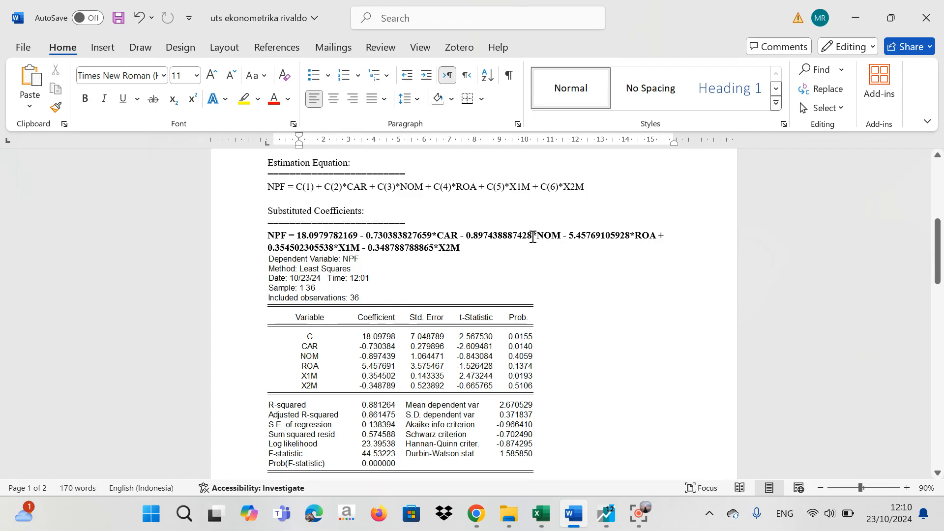
pyautogui.moveTo(533, 237); pyautogui.dragTo(468, 240)
pyautogui.hotkey('ctrl', 'c')
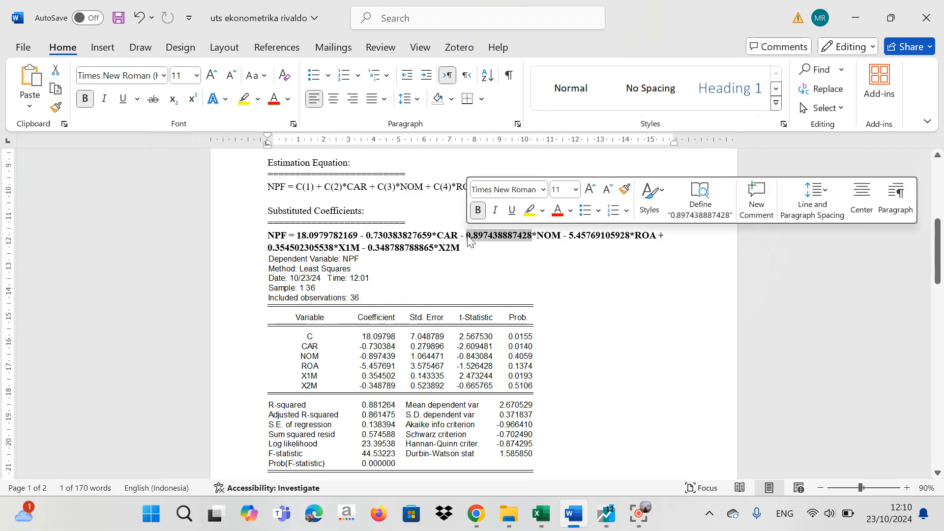
pyautogui.moveTo(940, 256); pyautogui.dragTo(942, 340)
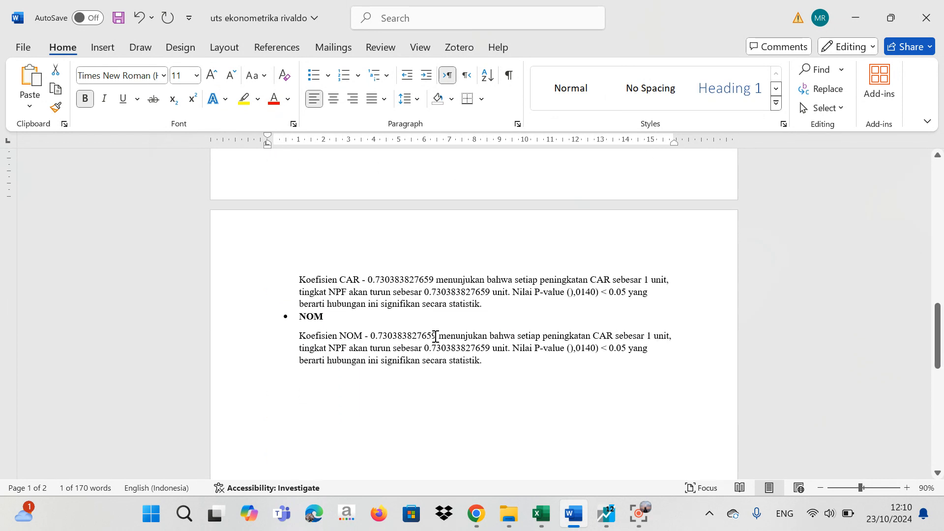
pyautogui.moveTo(436, 337); pyautogui.dragTo(373, 335)
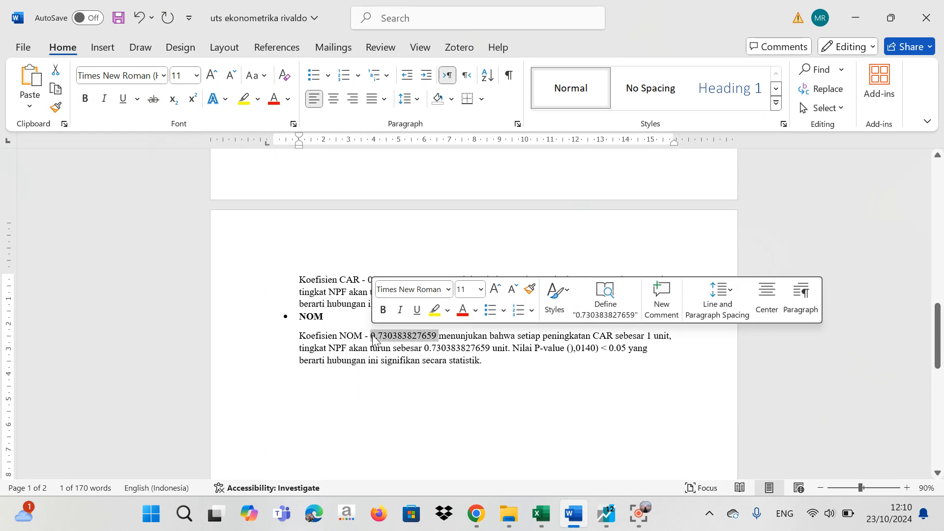
pyautogui.hotkey('ctrl', 'v')
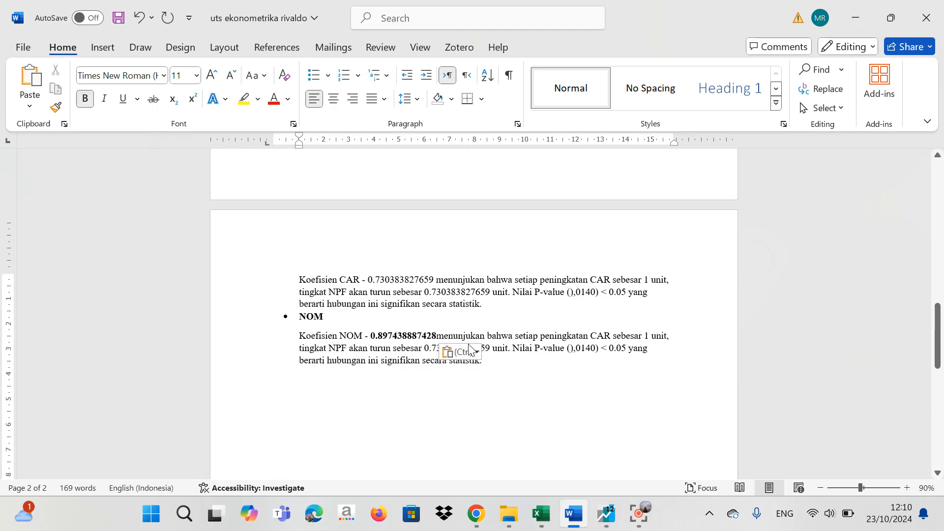
pyautogui.click(471, 350)
pyautogui.click(515, 389)
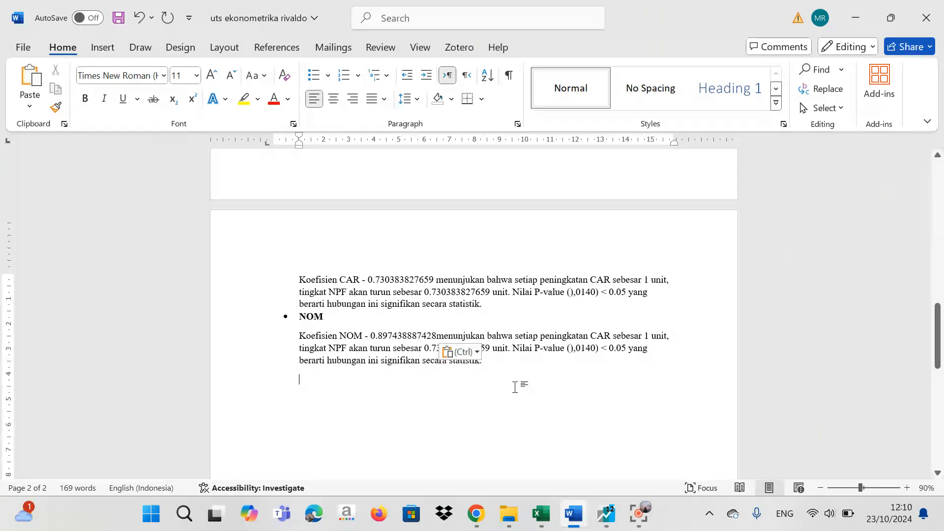
pyautogui.click(437, 338)
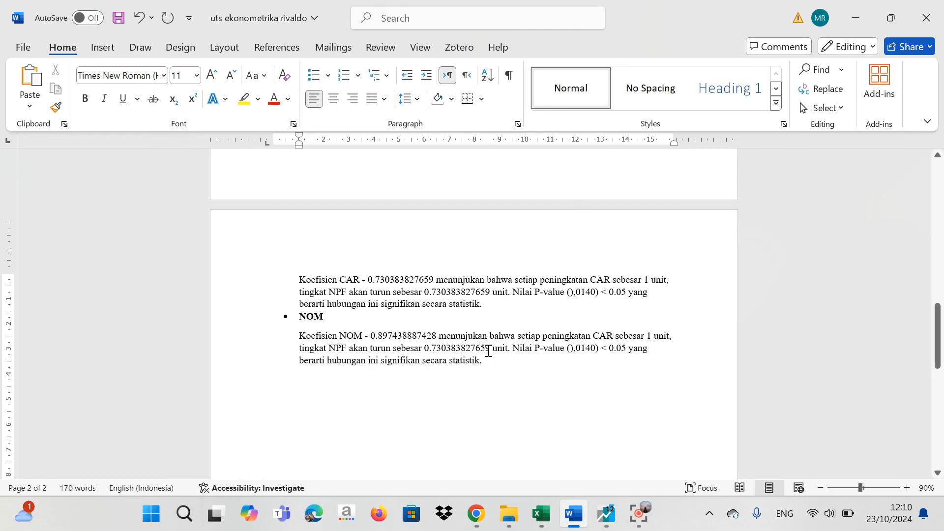
# Replace "CAR" with "NOM" after "setiap peningkatan" in the NOM paragraph
pyautogui.click(615, 337)
pyautogui.press('BackSpace')
pyautogui.press('BackSpace')
pyautogui.press('BackSpace')
pyautogui.write('N')
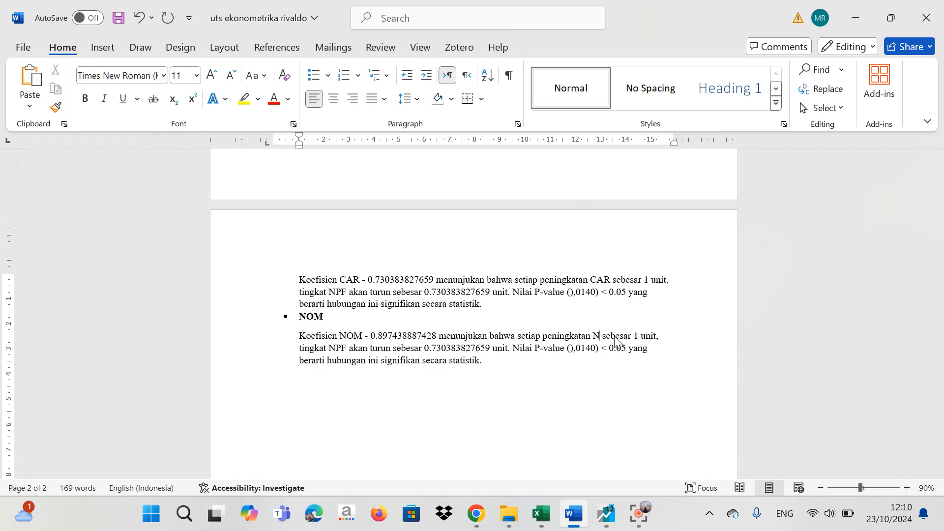
pyautogui.write('OM')
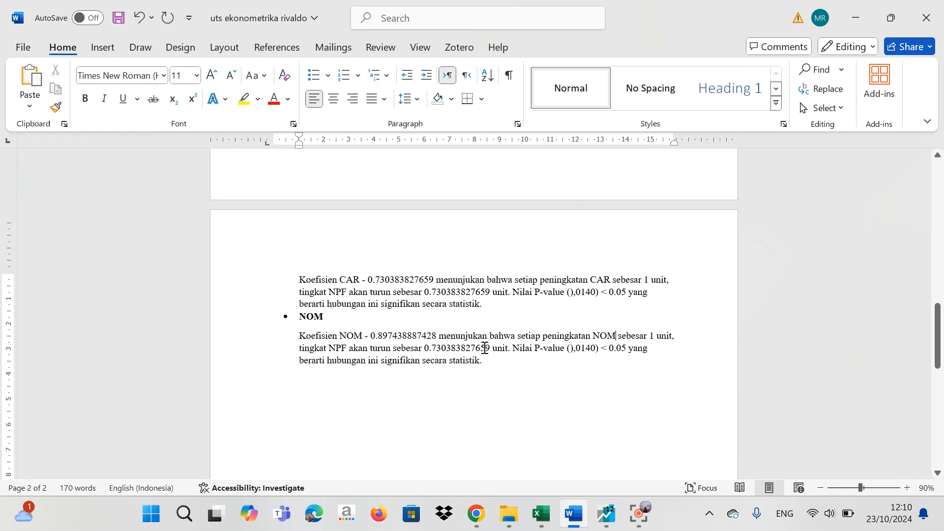
# Replace the number after "turun sebesar" in the NOM paragraph with the copied 0.897438887428 as unformatted text, keeping a space before "unit"
pyautogui.moveTo(490, 349); pyautogui.dragTo(425, 349)
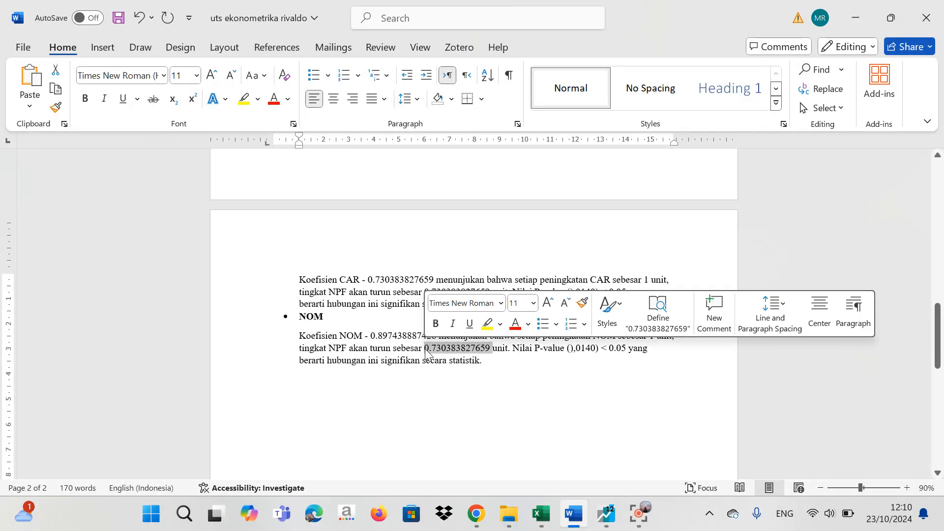
pyautogui.hotkey('ctrl', 'v')
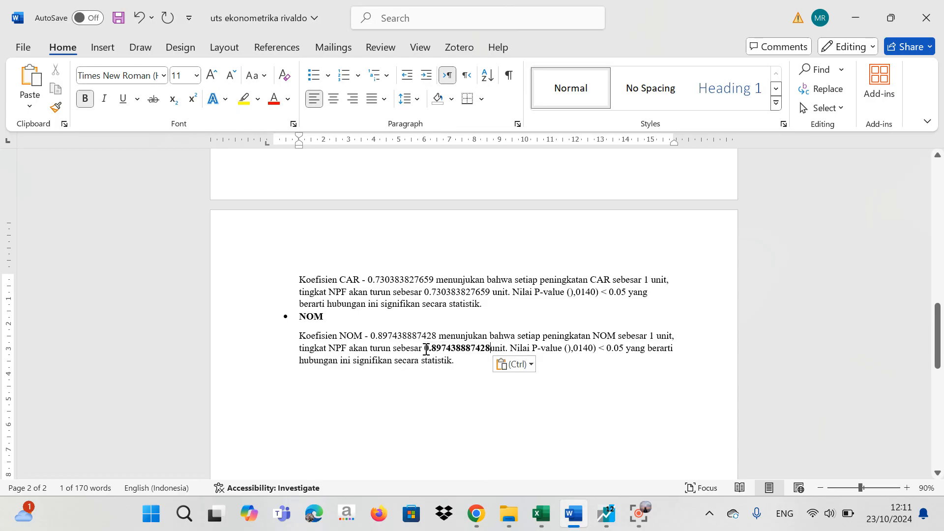
pyautogui.click(518, 364)
pyautogui.click(569, 404)
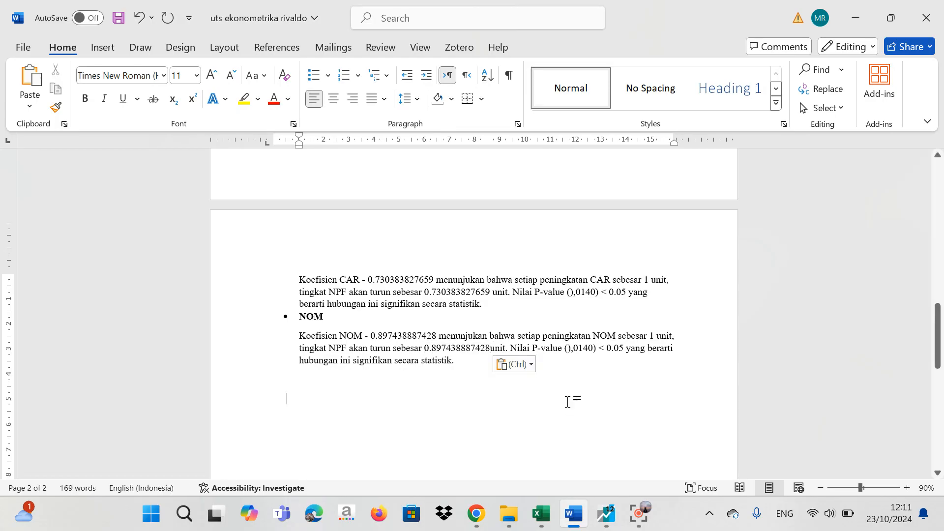
pyautogui.click(491, 349)
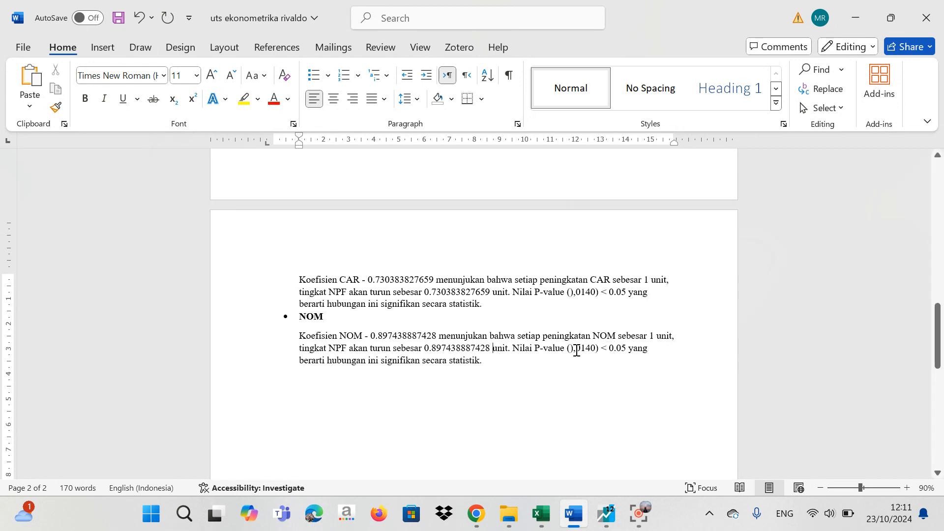
# Correct the mistyped P-value to (0,0140) in both the CAR and NOM paragraphs
pyautogui.click(574, 292)
pyautogui.press('BackSpace')
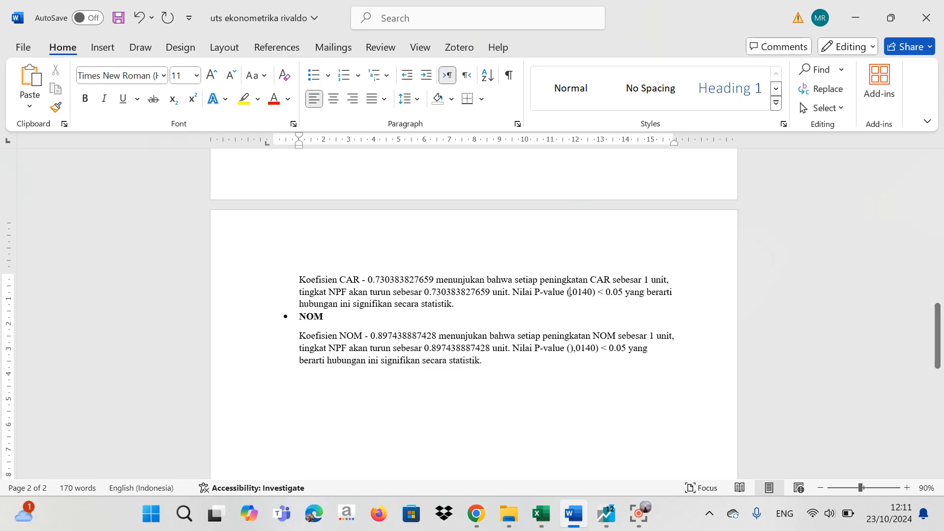
pyautogui.write('0')
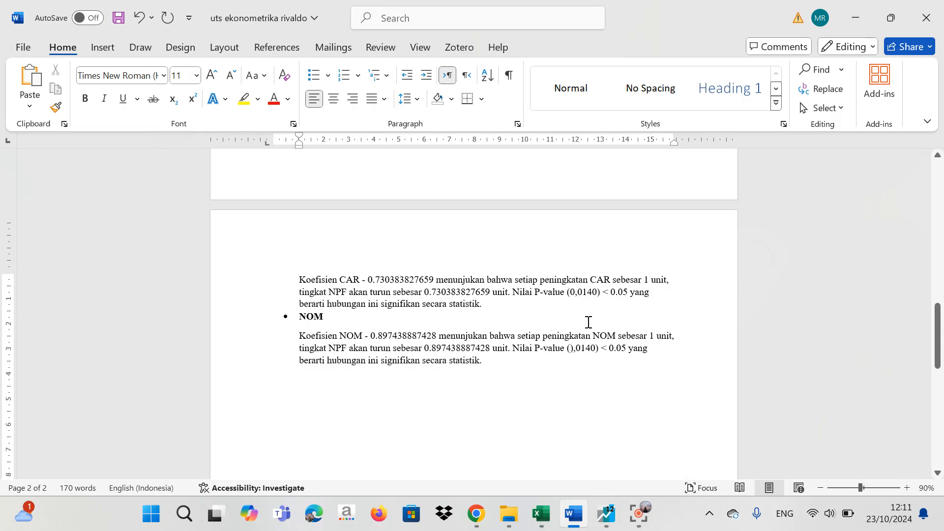
pyautogui.click(574, 348)
pyautogui.write('0')
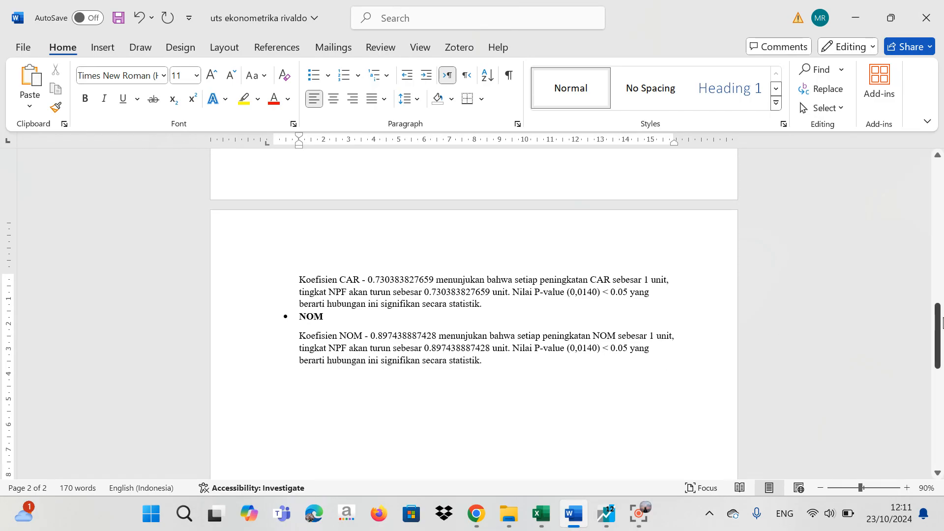
# Look up the probability for NOM in the regression table and set the NOM paragraph's P-value to 0,4059
pyautogui.moveTo(942, 322); pyautogui.dragTo(942, 271)
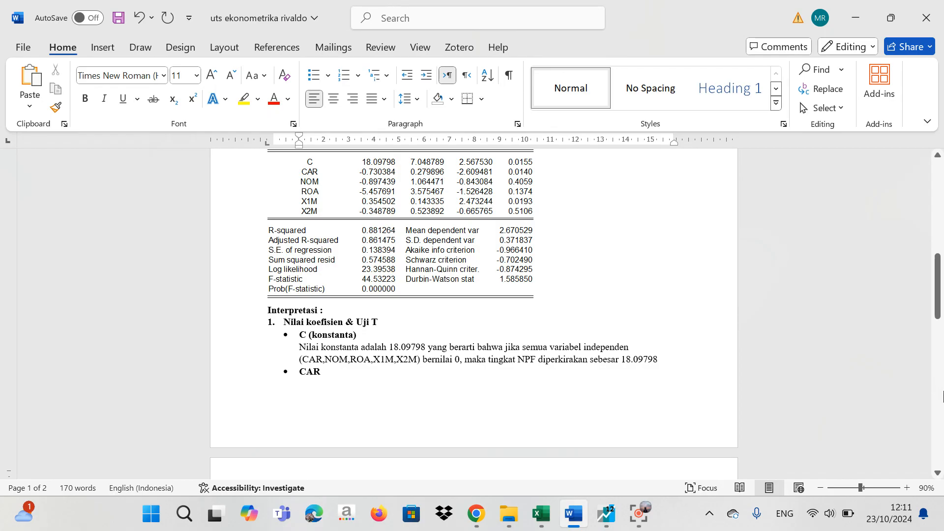
pyautogui.moveTo(942, 300); pyautogui.dragTo(942, 359)
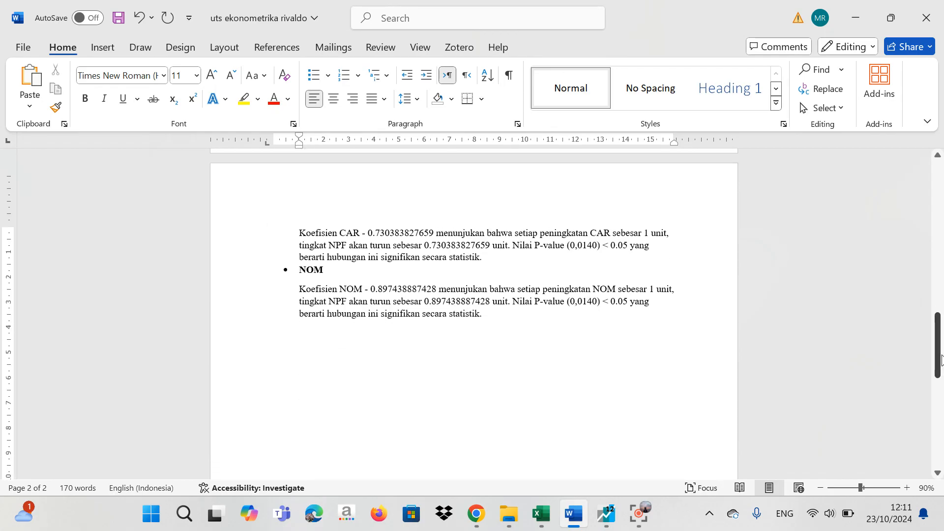
pyautogui.click(596, 305)
pyautogui.press('BackSpace')
pyautogui.press('BackSpace')
pyautogui.press('BackSpace')
pyautogui.press('BackSpace')
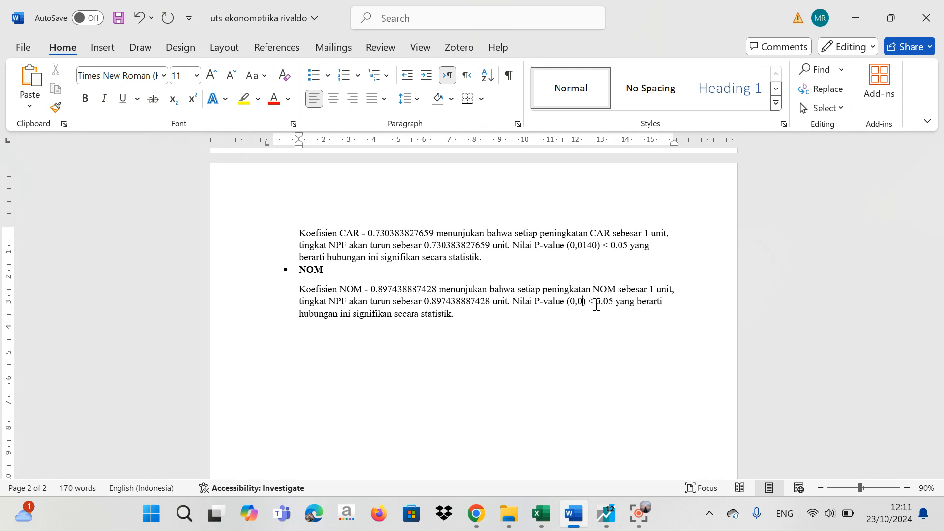
pyautogui.write('4059')
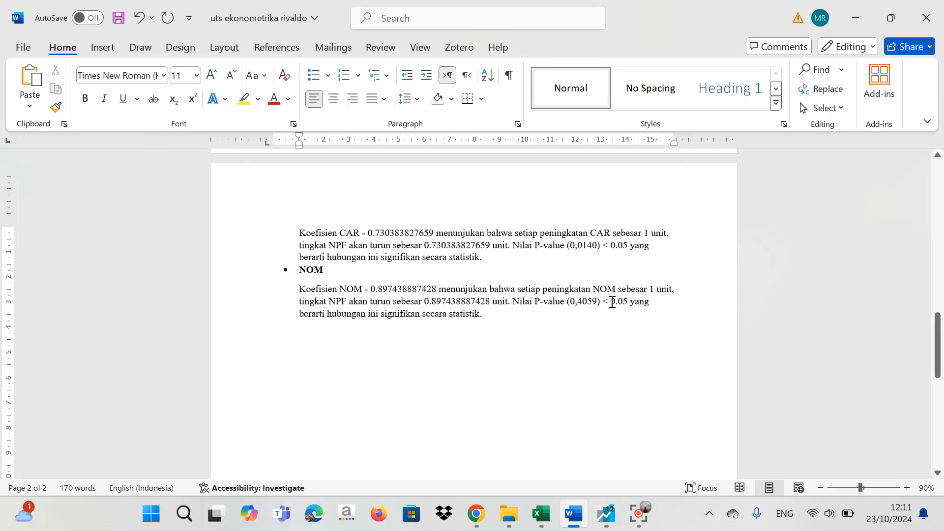
# Change the NOM paragraph's comparison sign to ">" and insert "tidak" before "signifikan"
pyautogui.click(612, 302)
pyautogui.press('BackSpace')
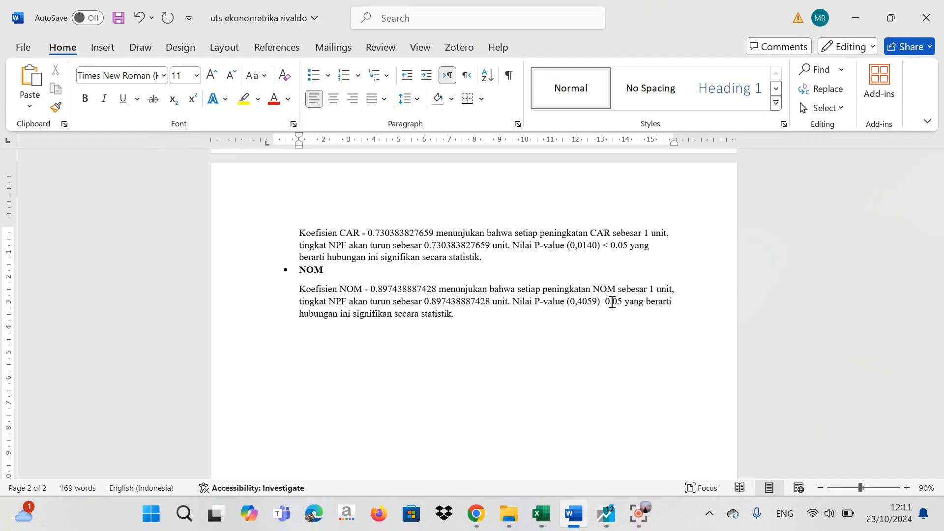
pyautogui.write('>')
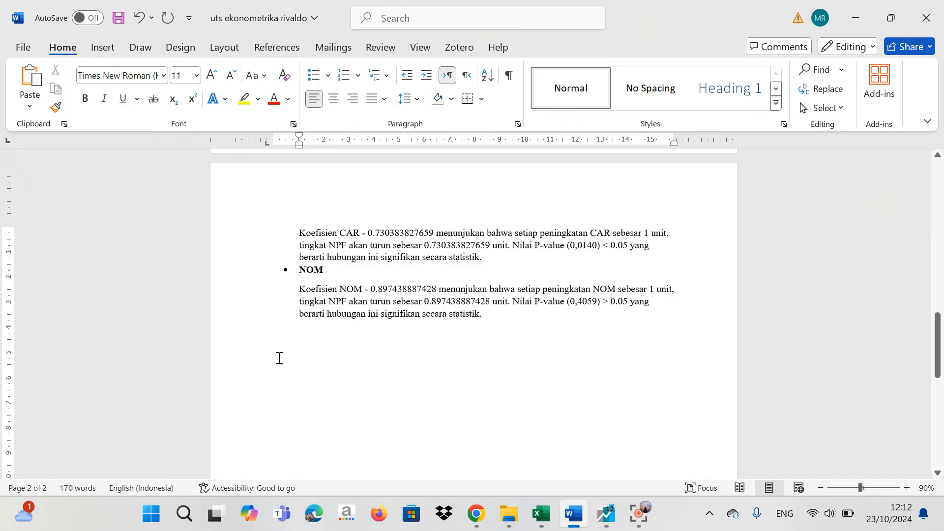
pyautogui.write('tidak')
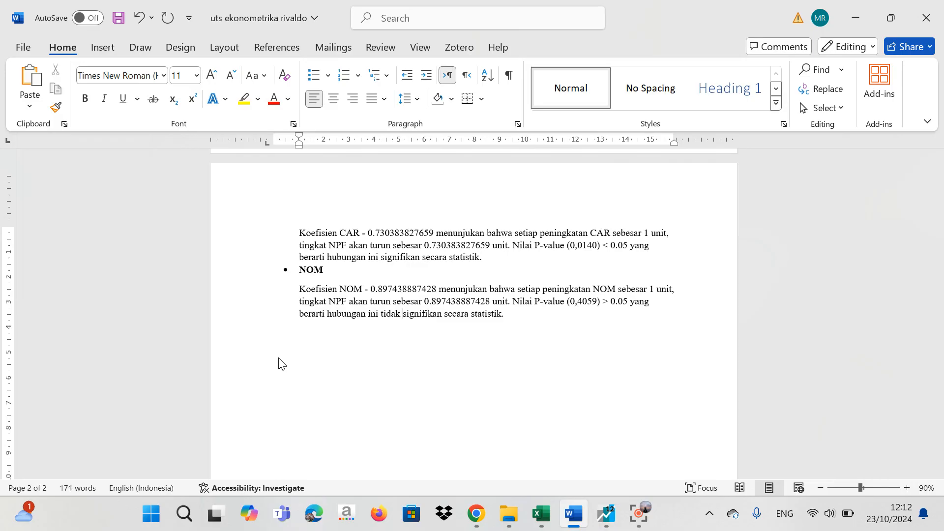
# Add a bold bullet "ROA" below the NOM paragraph, aligned with the NOM bullet, and start an unbulleted line under it
pyautogui.click(513, 317)
pyautogui.press('Return')
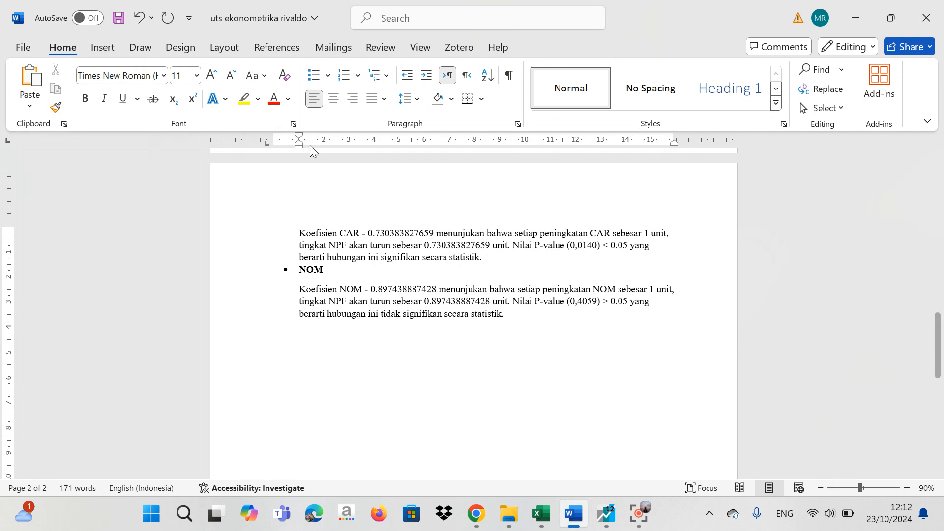
pyautogui.click(312, 79)
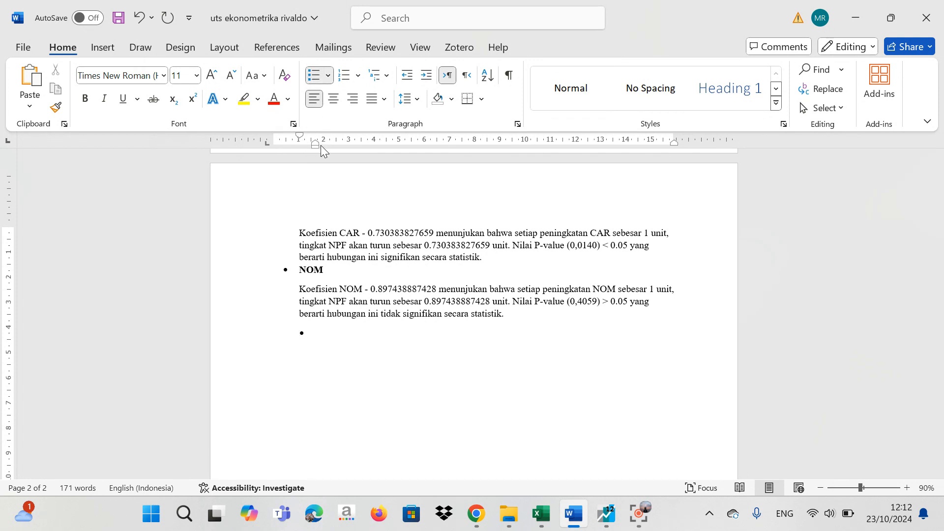
pyautogui.moveTo(316, 144); pyautogui.dragTo(302, 145)
pyautogui.hotkey('ctrl', 'b')
pyautogui.write('ROA')
pyautogui.hotkey('ctrl', 'b')
pyautogui.press('BackSpace')
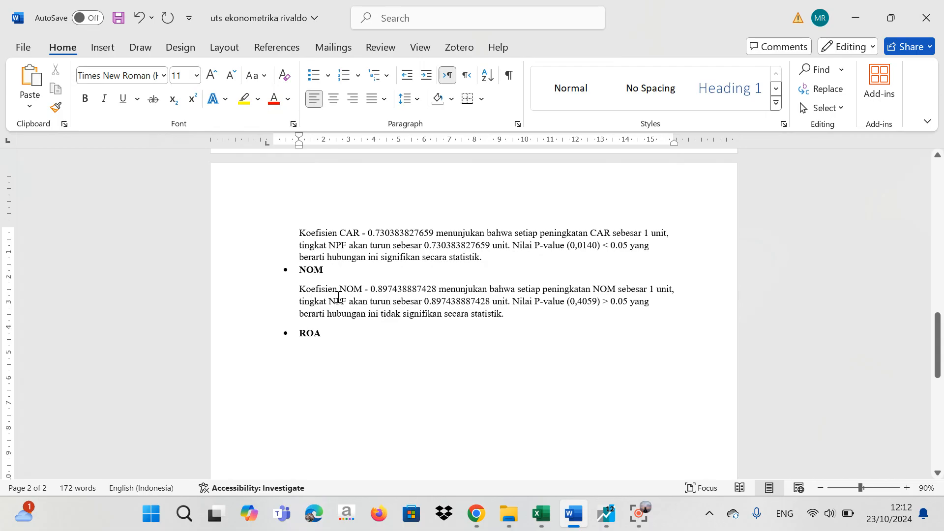
pyautogui.write('n')
pyautogui.press('BackSpace')
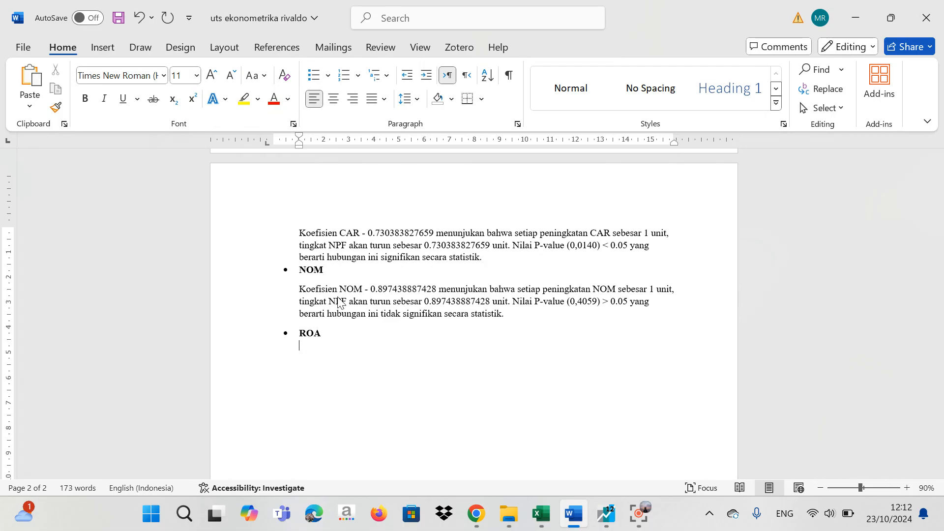
# Copy the whole NOM interpretation paragraph and paste it below the ROA bullet
pyautogui.moveTo(521, 319); pyautogui.dragTo(305, 293)
pyautogui.hotkey('ctrl', 'c')
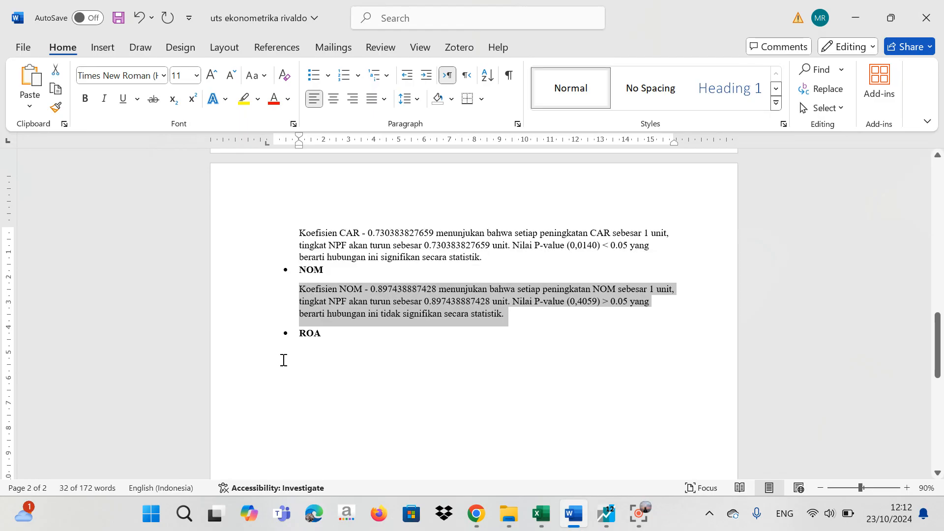
pyautogui.click(305, 351)
pyautogui.hotkey('ctrl', 'v')
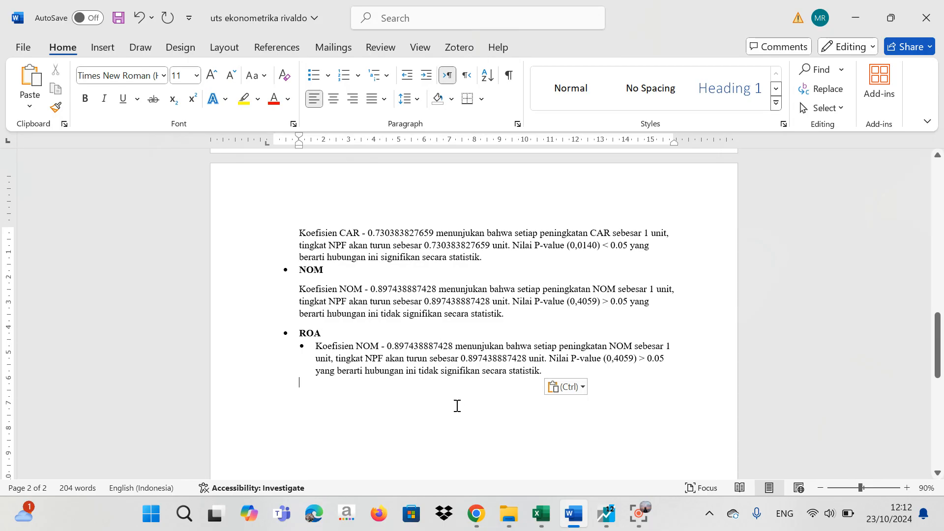
# Remove the bullet from the paragraph pasted under ROA and indent it to line up with the NOM paragraph
pyautogui.moveTo(456, 405); pyautogui.dragTo(301, 339)
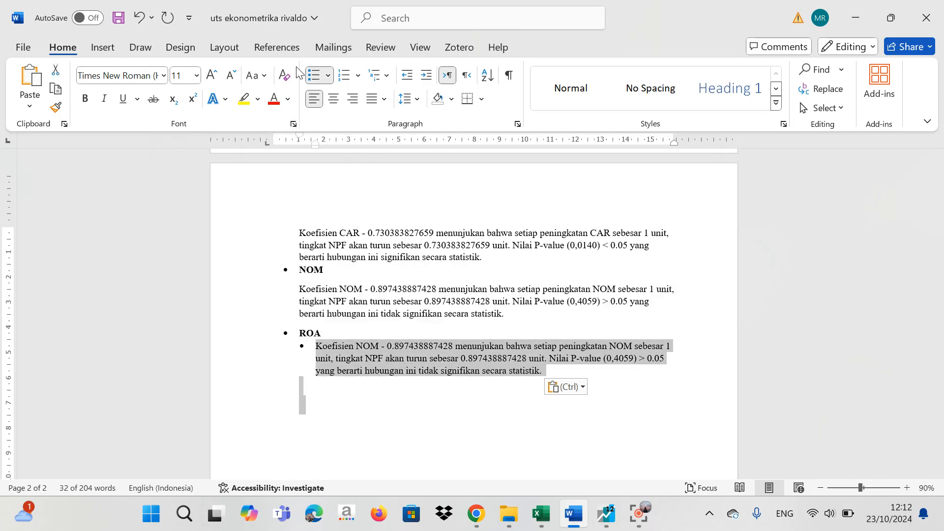
pyautogui.click(314, 75)
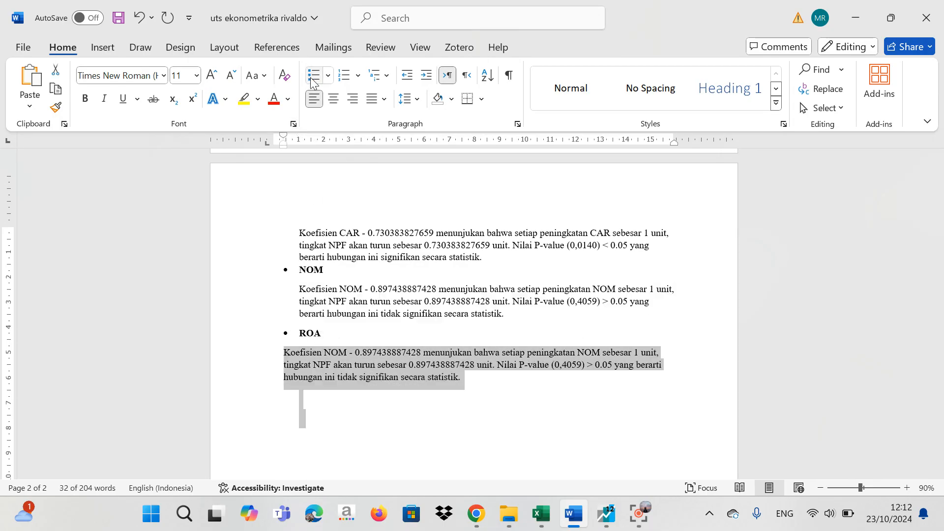
pyautogui.moveTo(284, 143)
pyautogui.mouseDown()
pyautogui.moveTo(302, 140)
pyautogui.moveTo(293, 143)
pyautogui.mouseUp()
pyautogui.doubleClick(293, 142)
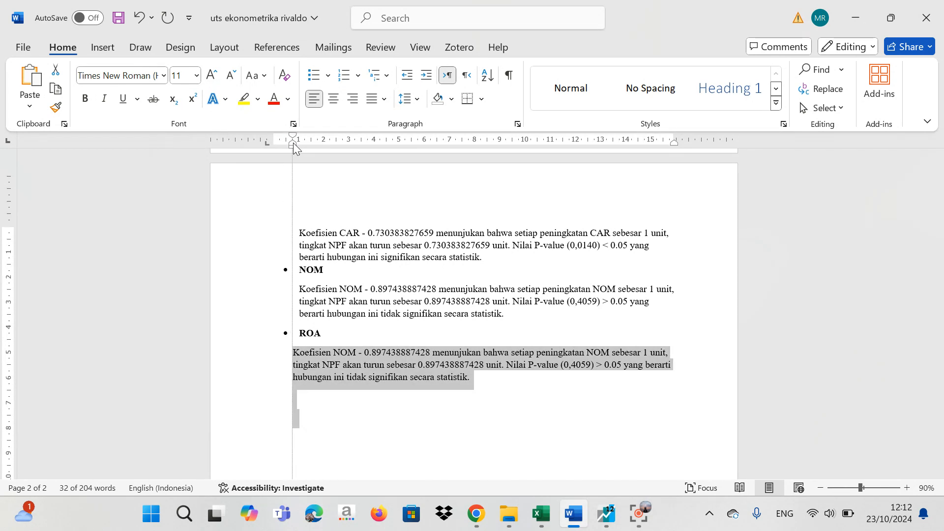
pyautogui.click(599, 34)
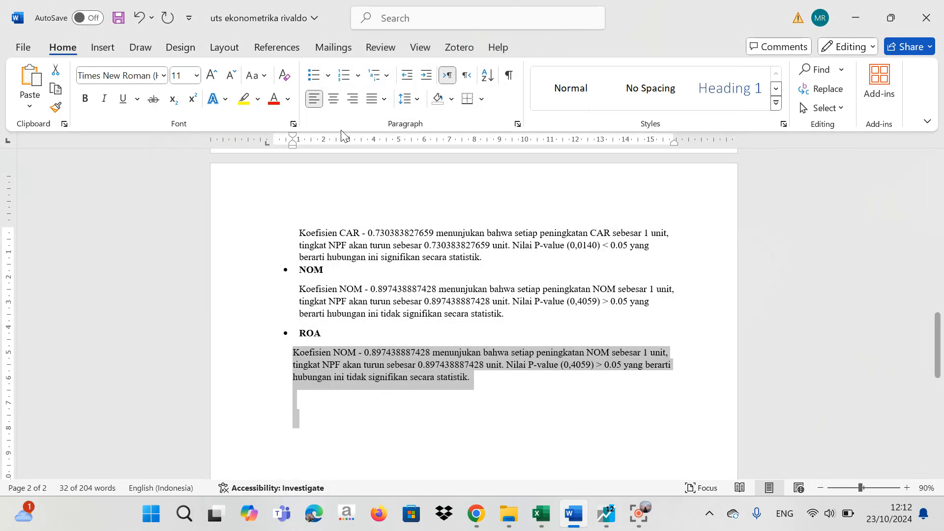
pyautogui.moveTo(293, 143); pyautogui.dragTo(299, 136)
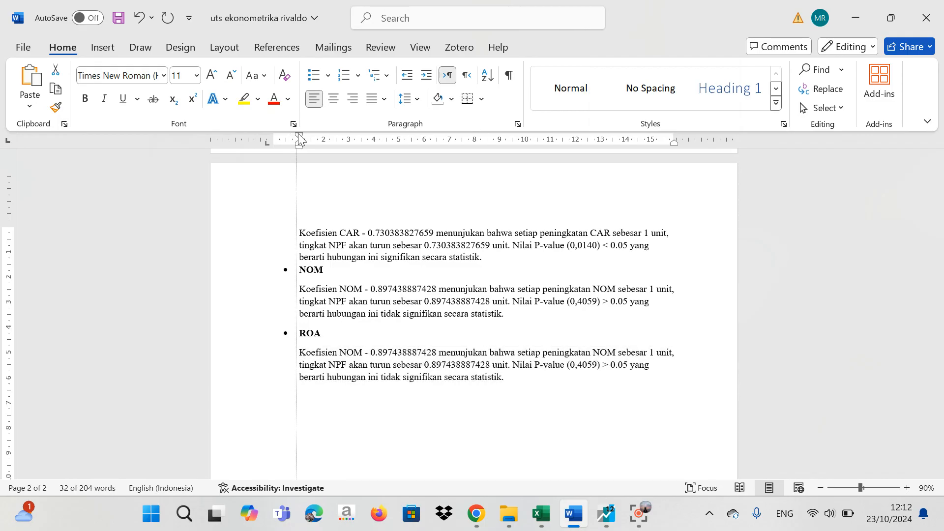
# Replace "NOM" with "ROA" after "Koefisien" in the paragraph under the ROA bullet
pyautogui.click(537, 378)
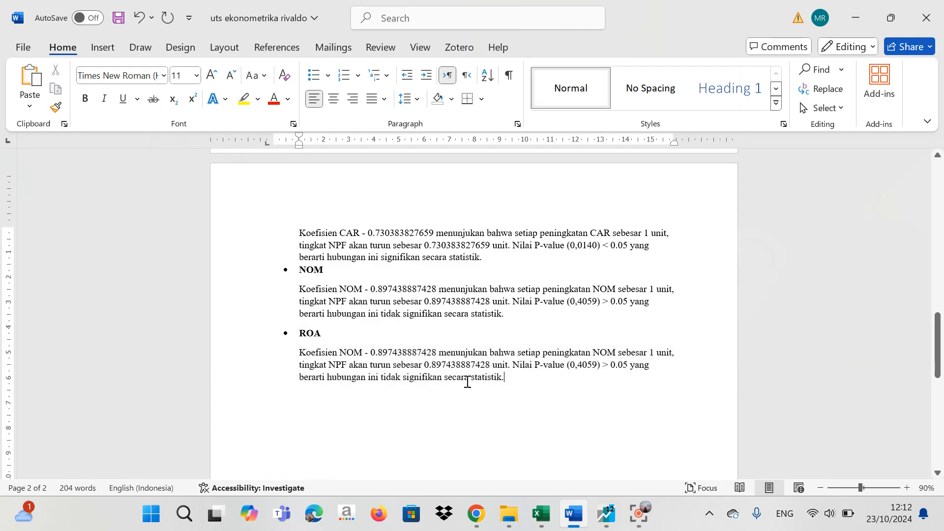
pyautogui.doubleClick(352, 353)
pyautogui.press('BackSpace')
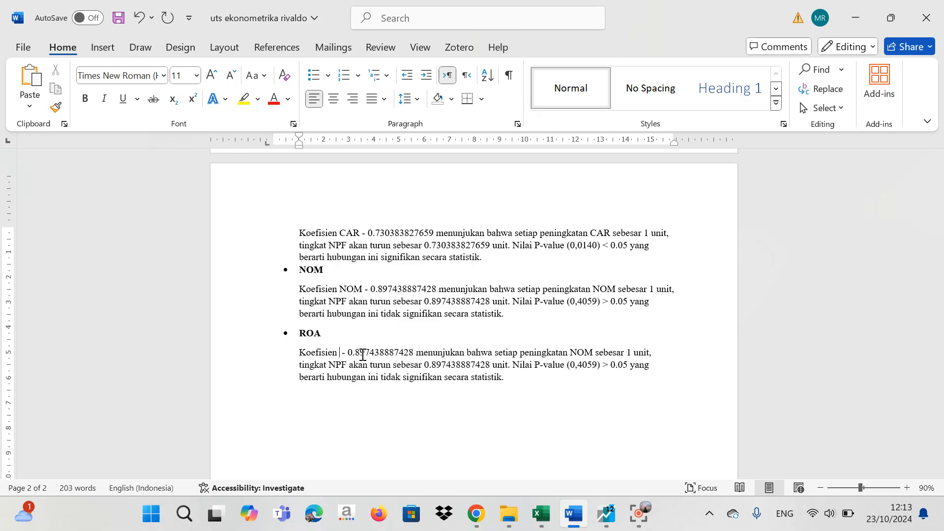
pyautogui.write('ROA')
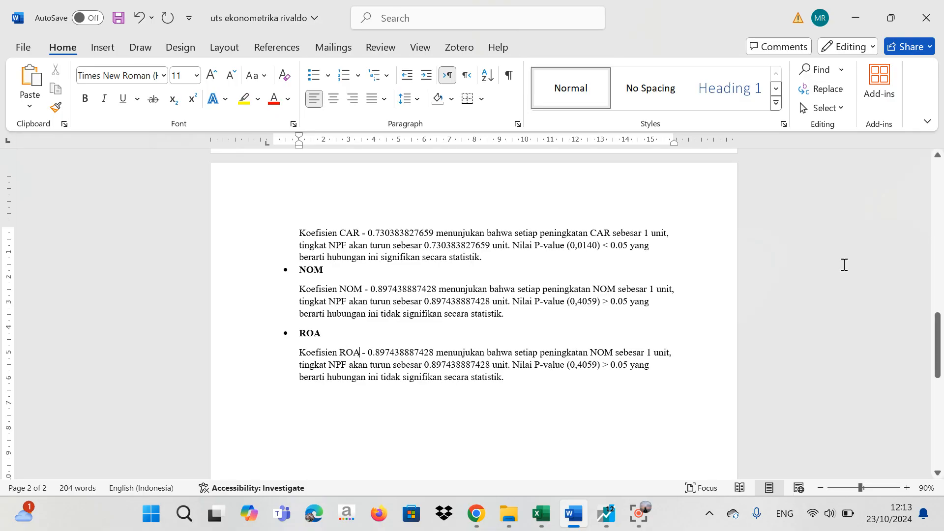
# Copy the ROA coefficient "- 5.45769105928" from the substituted-coefficients equation and paste it over both coefficient values in the ROA paragraph
pyautogui.moveTo(938, 320); pyautogui.dragTo(941, 268)
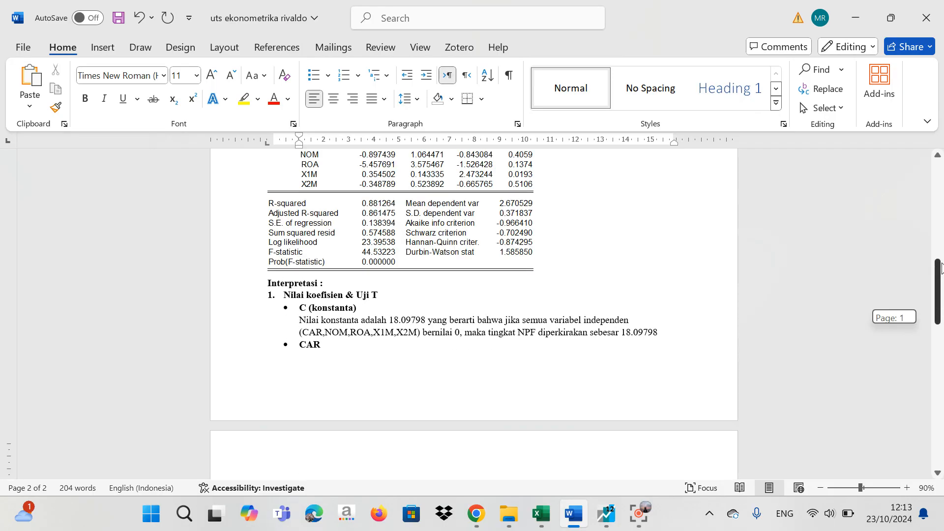
pyautogui.moveTo(941, 269); pyautogui.dragTo(940, 224)
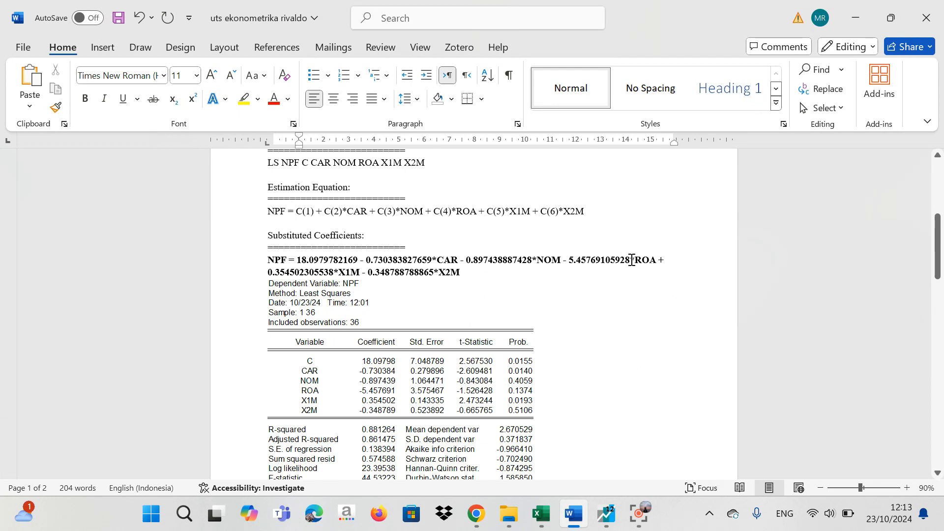
pyautogui.moveTo(630, 259); pyautogui.dragTo(566, 261)
pyautogui.hotkey('ctrl', 'c')
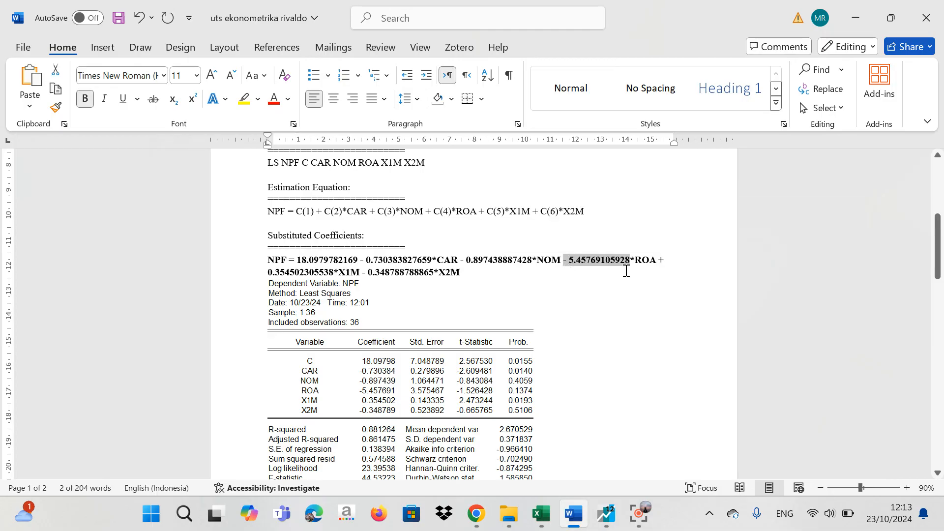
pyautogui.moveTo(938, 240); pyautogui.dragTo(941, 364)
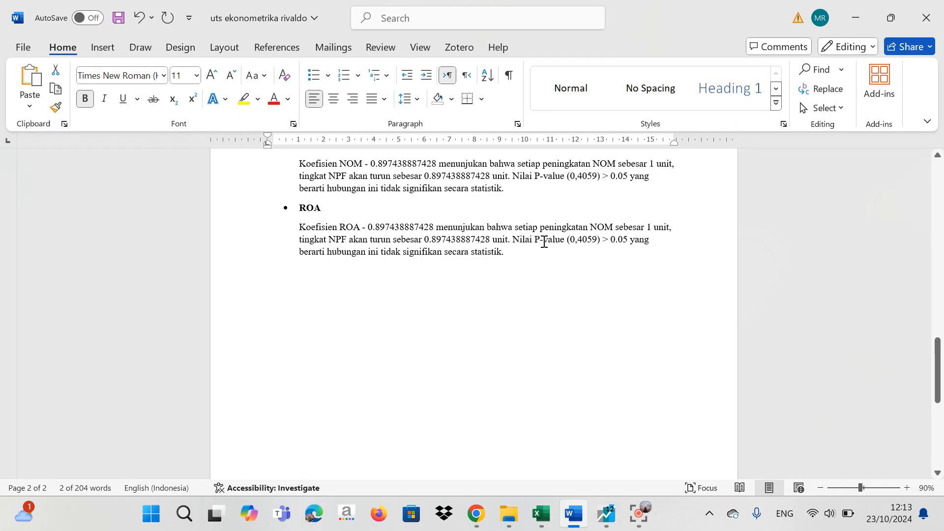
pyautogui.moveTo(435, 227); pyautogui.dragTo(370, 227)
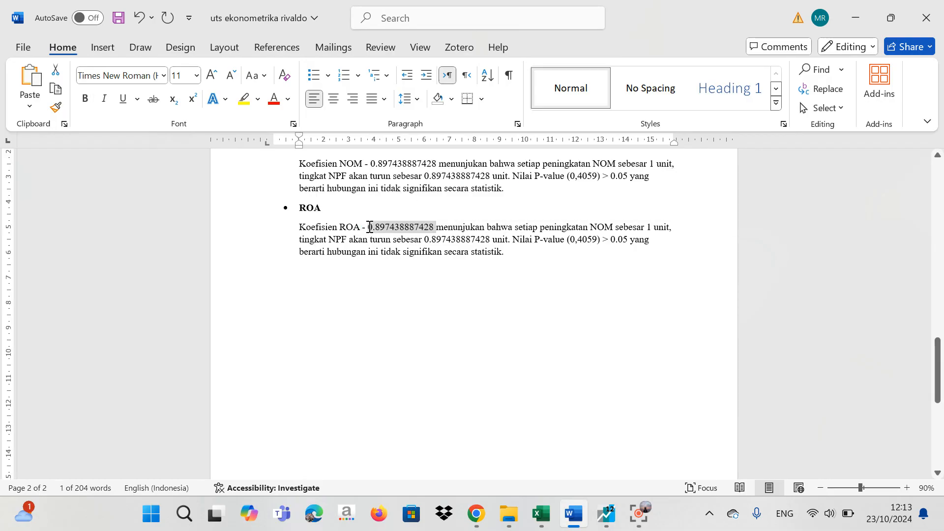
pyautogui.hotkey('ctrl', 'v')
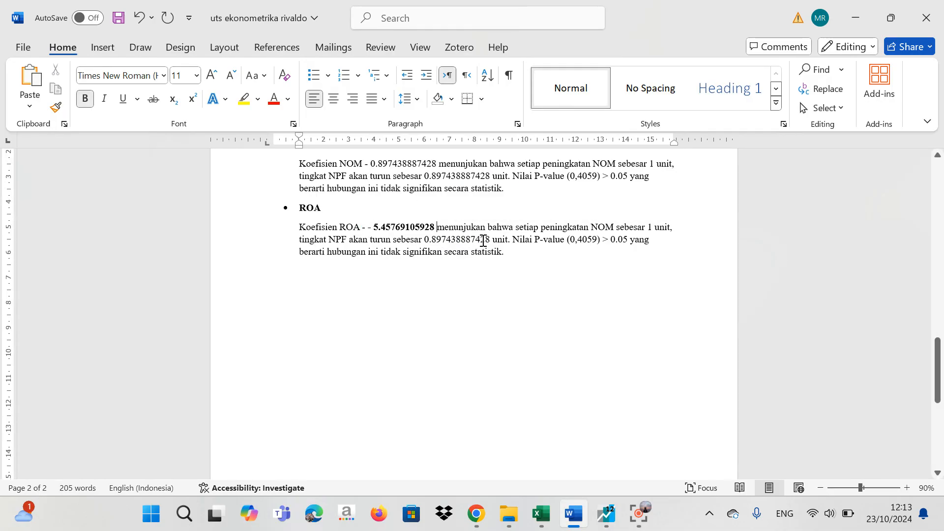
pyautogui.moveTo(491, 240); pyautogui.dragTo(426, 238)
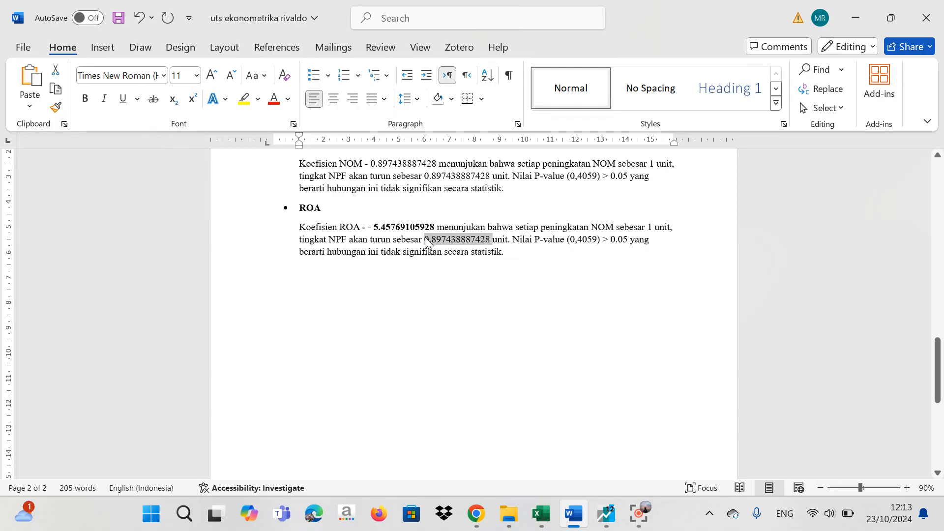
pyautogui.hotkey('ctrl', 'v')
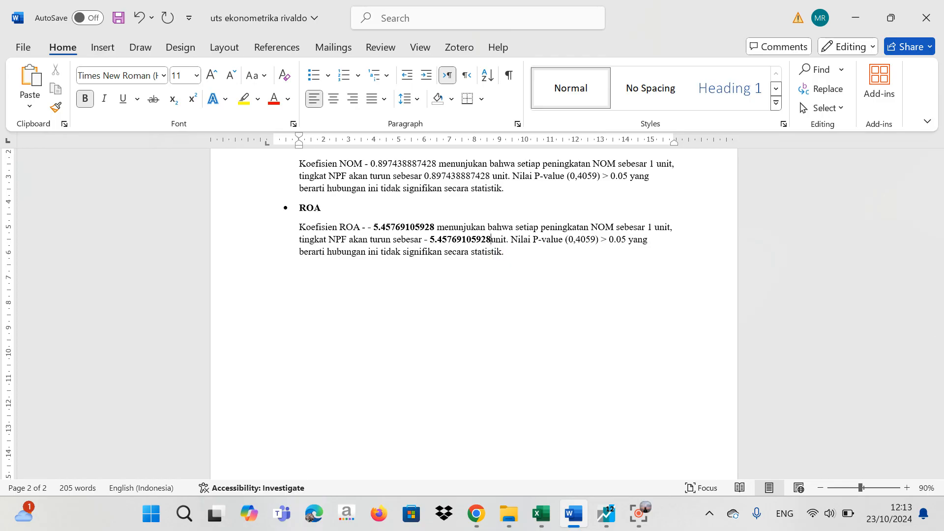
# Replace "NOM" with "ROA" after "peningkatan" in the ROA paragraph
pyautogui.click(618, 227)
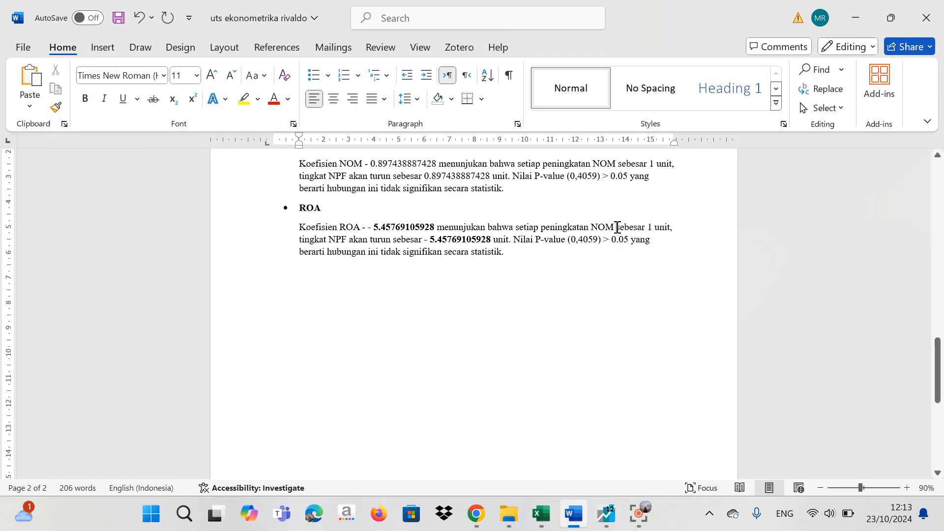
pyautogui.press('BackSpace')
pyautogui.press('BackSpace')
pyautogui.press('BackSpace')
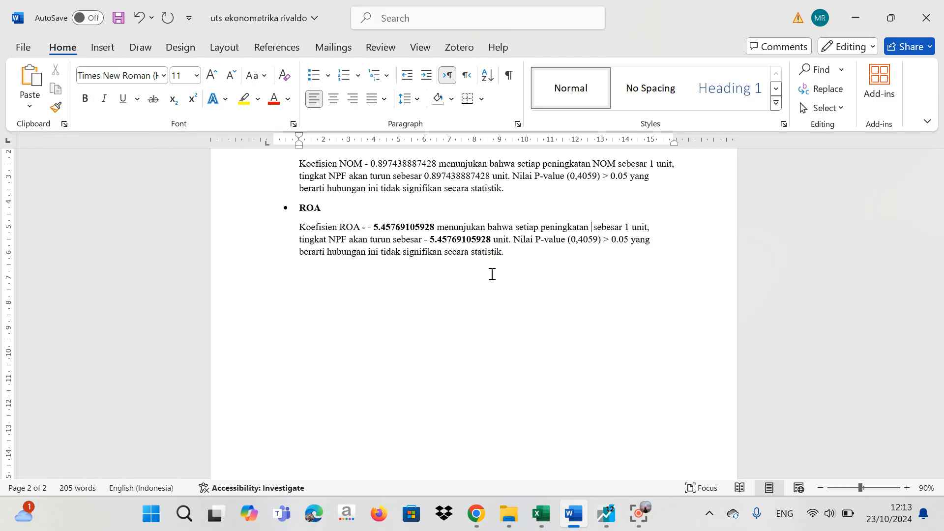
pyautogui.write('ROA')
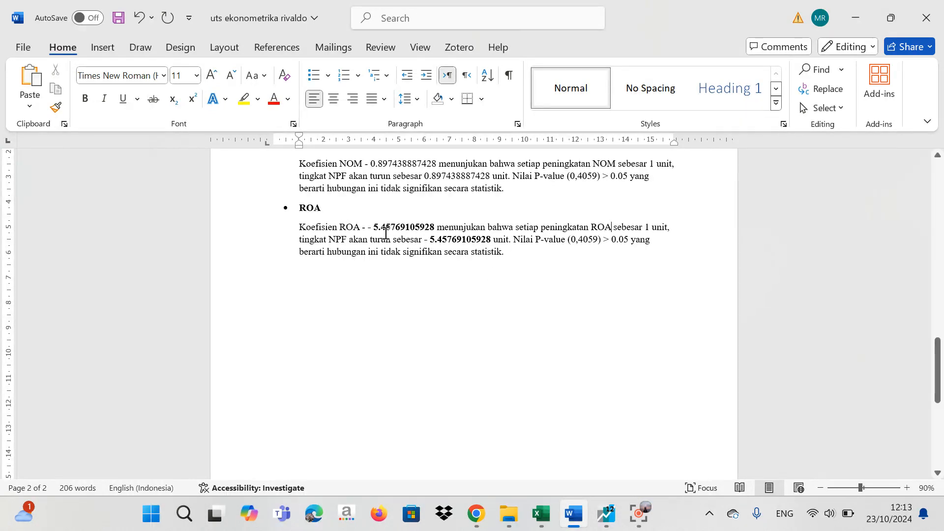
# Delete the duplicate minus sign after "Koefisien ROA" and the minus sign after "turun sebesar" in the ROA paragraph
pyautogui.click(368, 230)
pyautogui.press('BackSpace')
pyautogui.press('BackSpace')
pyautogui.press('BackSpace')
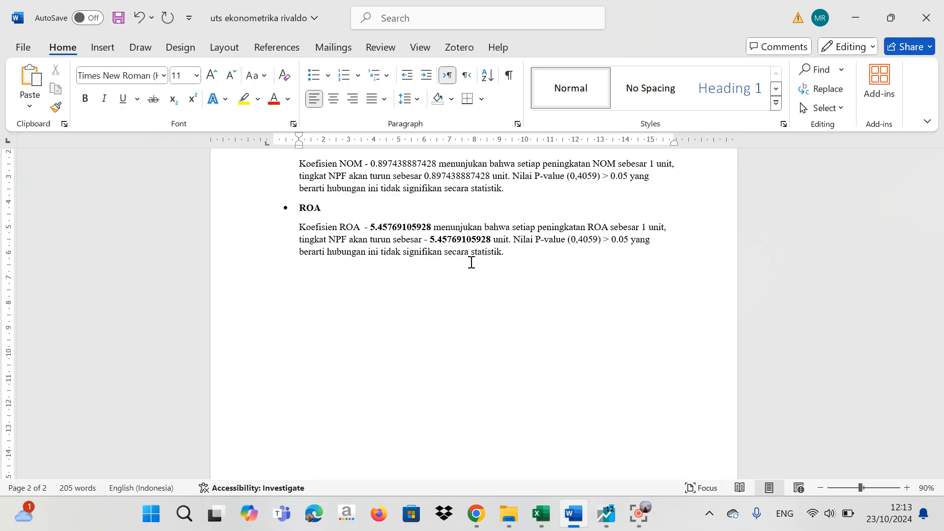
pyautogui.click(431, 241)
pyautogui.press('BackSpace')
pyautogui.press('BackSpace')
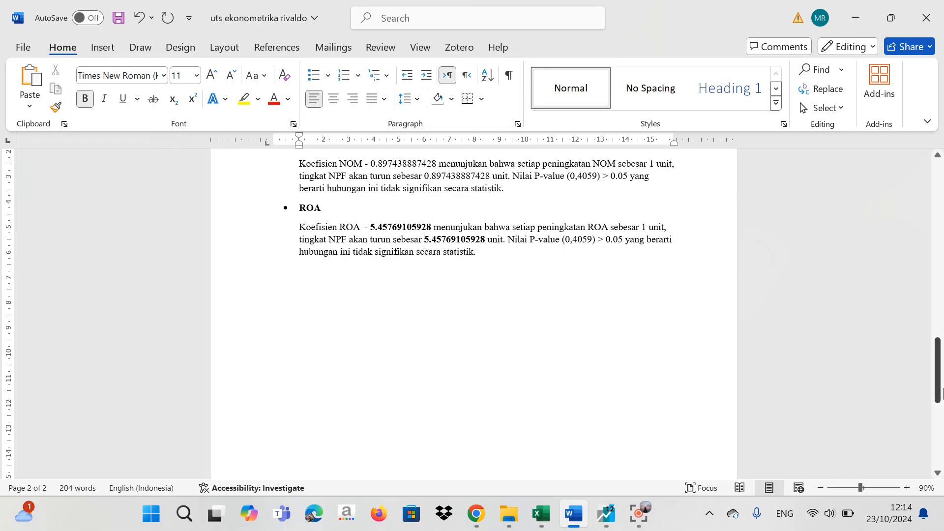
# Look up ROA's probability in the regression table and set the P-value in the ROA paragraph to 0,1374
pyautogui.moveTo(938, 382); pyautogui.dragTo(939, 260)
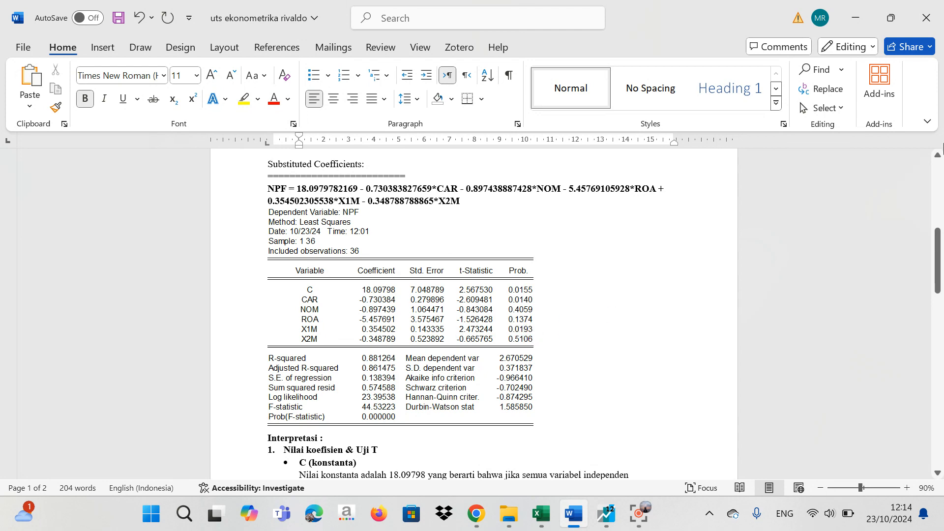
pyautogui.moveTo(940, 248); pyautogui.dragTo(934, 351)
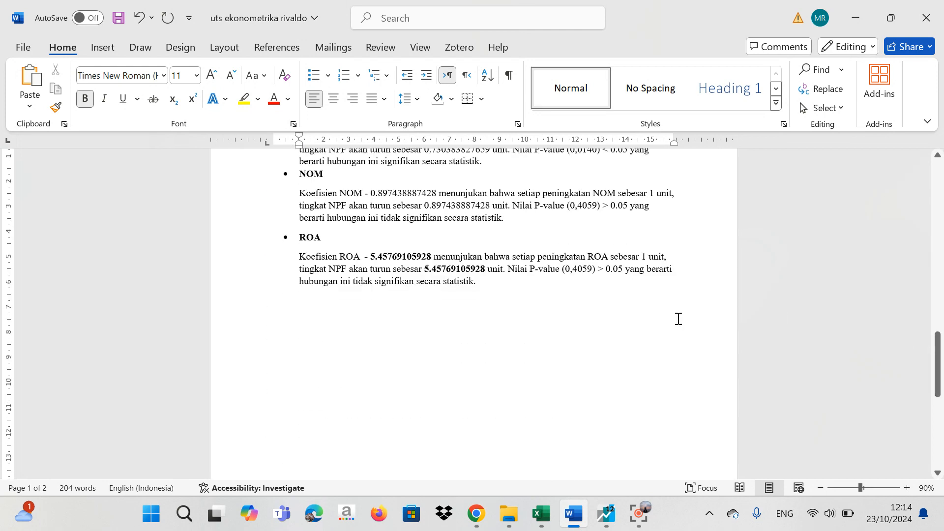
pyautogui.click(594, 273)
pyautogui.press('BackSpace')
pyautogui.press('BackSpace')
pyautogui.press('BackSpace')
pyautogui.press('BackSpace')
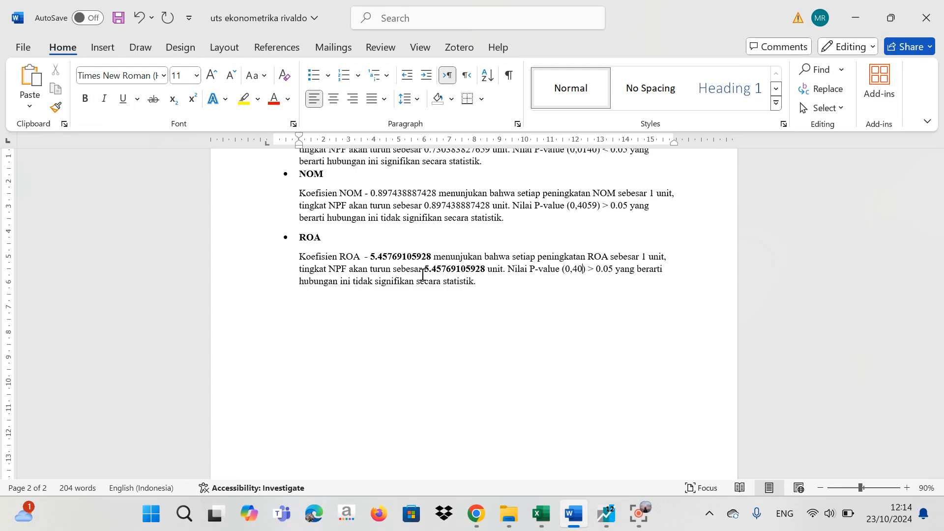
pyautogui.write('1374')
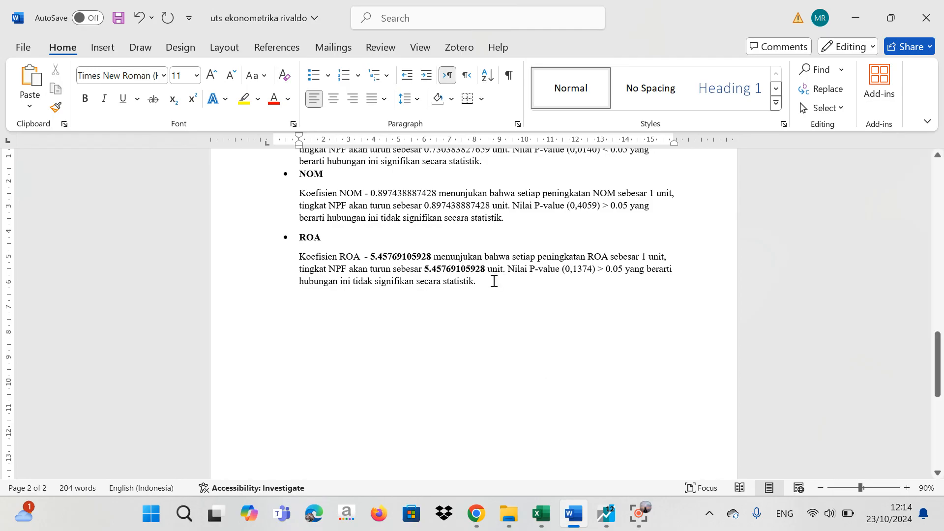
# Add a bold bullet "X1M" below the ROA paragraph, aligned with the ROA bullet, and start an unbulleted line under it
pyautogui.press('Return')
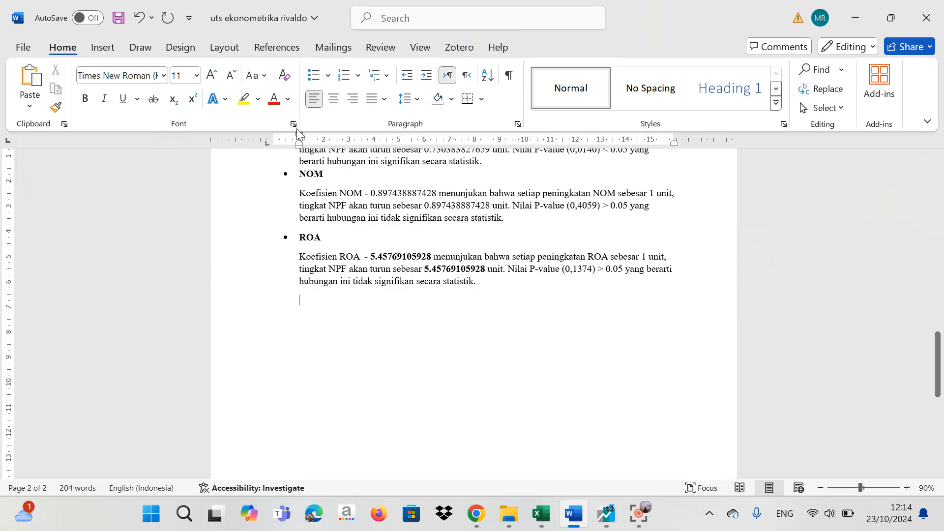
pyautogui.hotkey('ctrl', 'End')
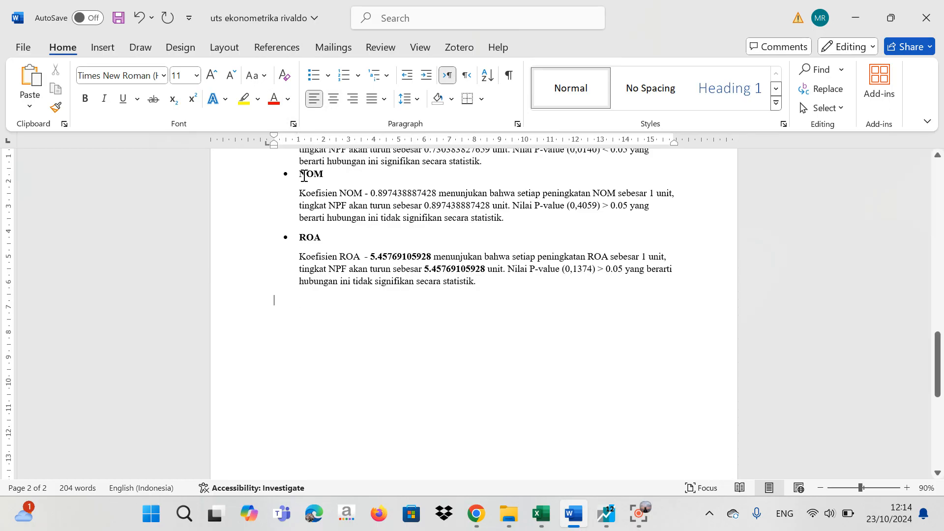
pyautogui.click(312, 78)
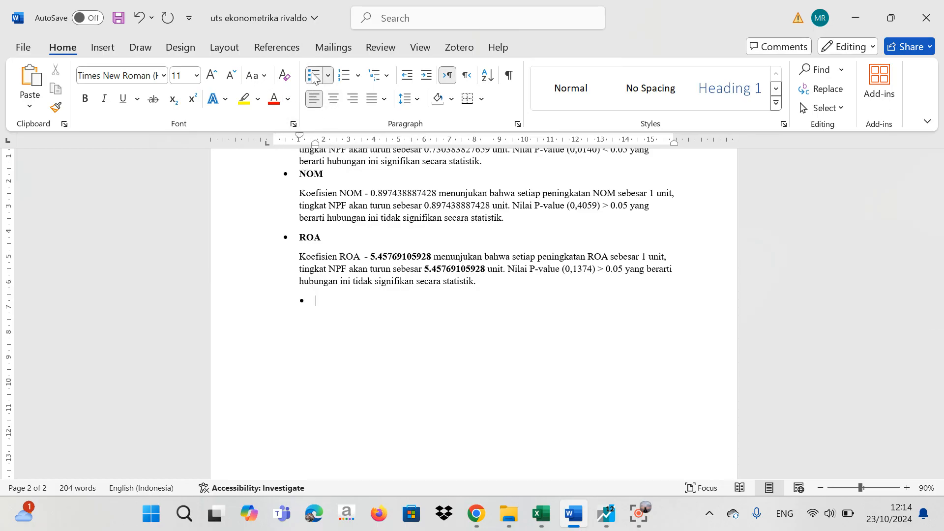
pyautogui.moveTo(316, 146); pyautogui.dragTo(300, 149)
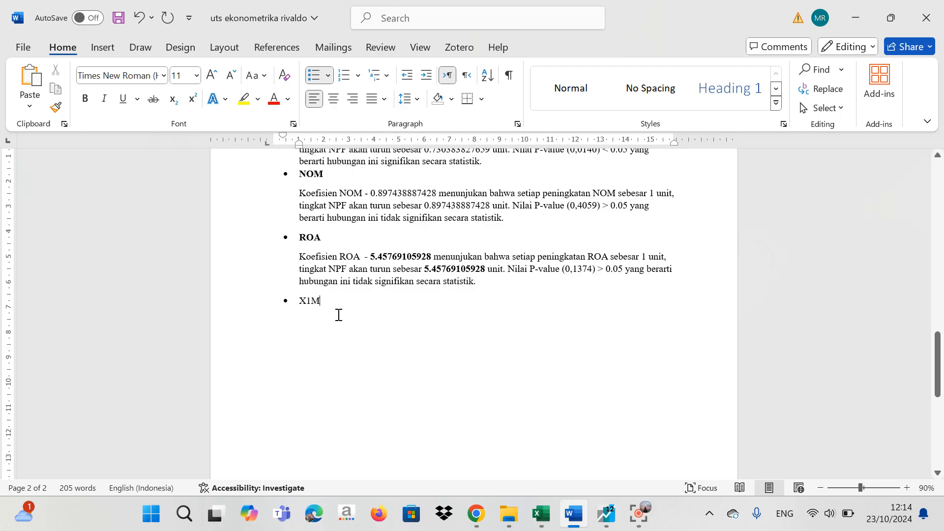
pyautogui.moveTo(338, 305); pyautogui.dragTo(300, 304)
pyautogui.hotkey('ctrl', 'b')
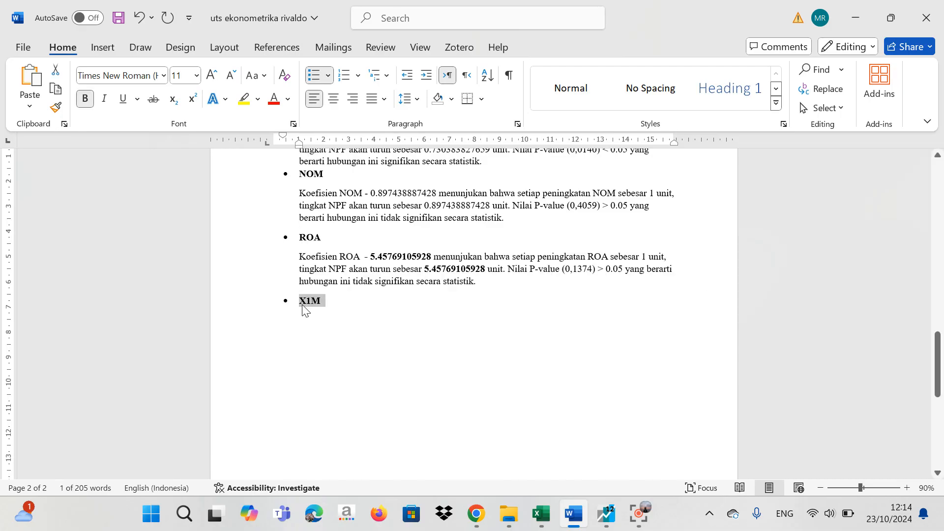
pyautogui.click(349, 312)
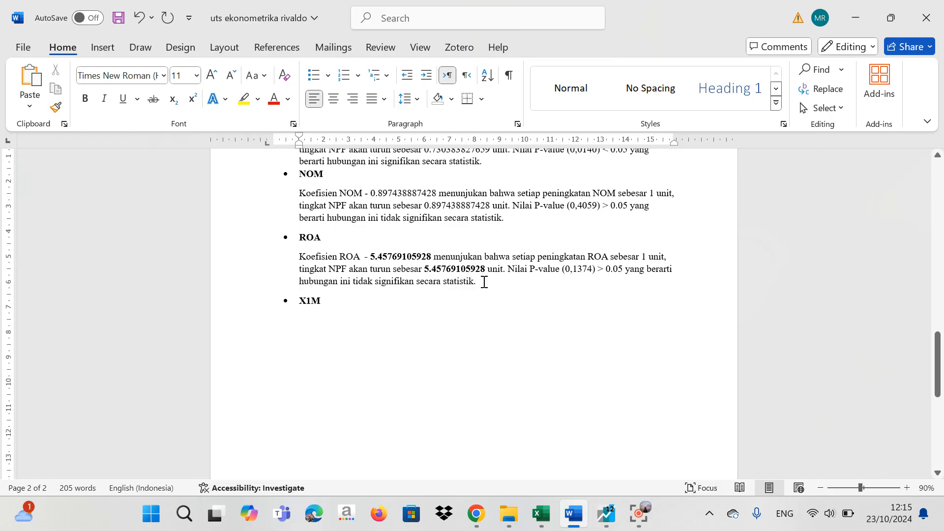
# Copy the whole ROA interpretation paragraph below the X1M bullet and indent it to line up with the ROA paragraph
pyautogui.moveTo(484, 282); pyautogui.dragTo(301, 256)
pyautogui.hotkey('ctrl', 'c')
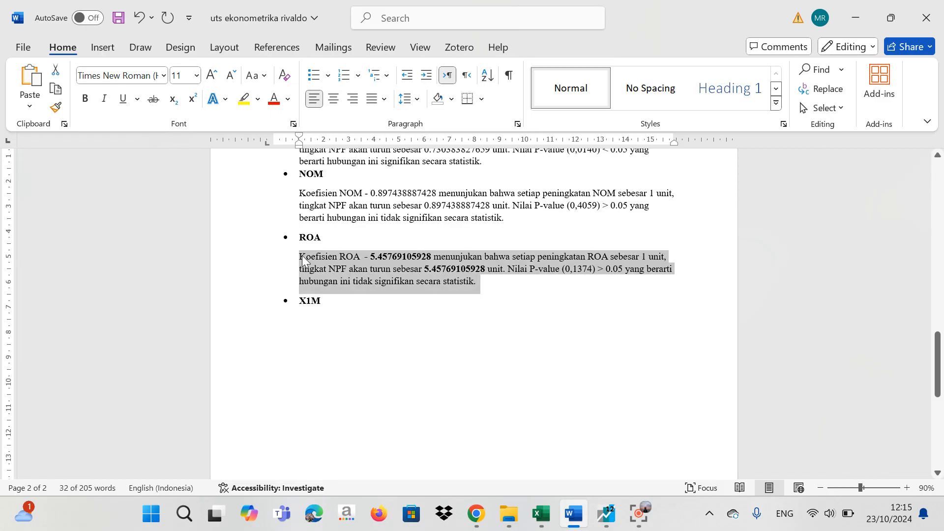
pyautogui.click(311, 326)
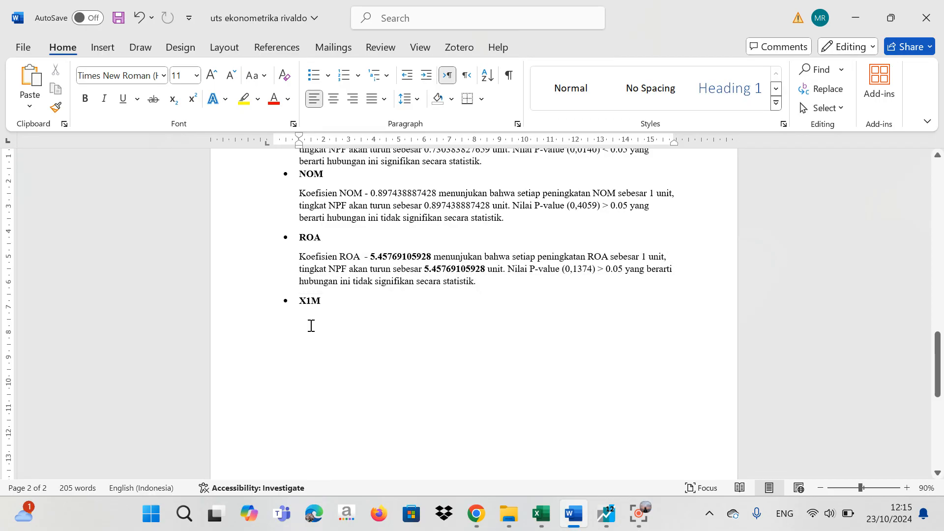
pyautogui.hotkey('ctrl', 'v')
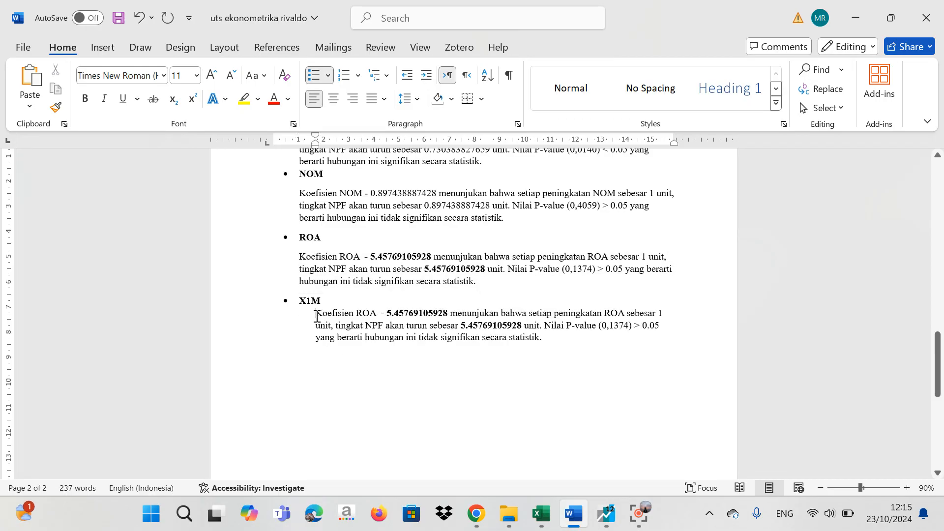
pyautogui.moveTo(315, 145); pyautogui.dragTo(299, 146)
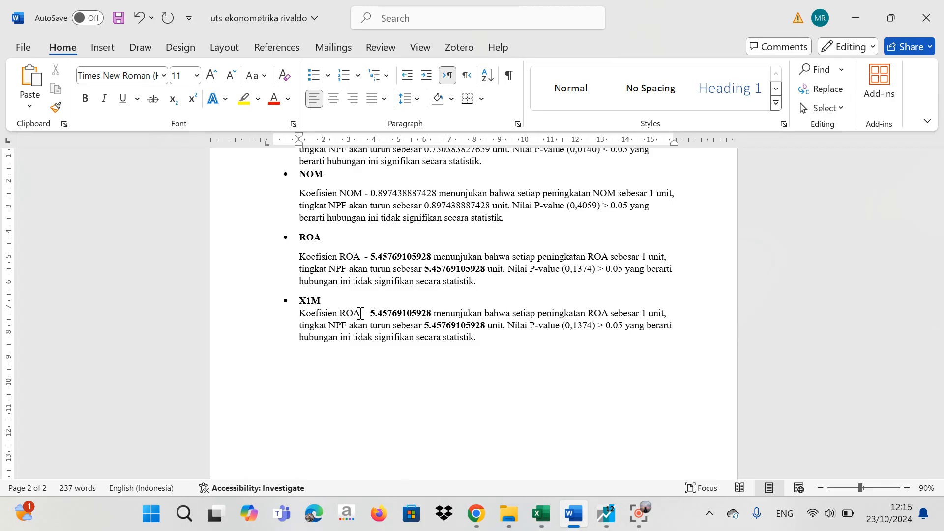
# Extend the X1M bullet heading with "(interaksi CAR dan moderasi)"
pyautogui.click(336, 301)
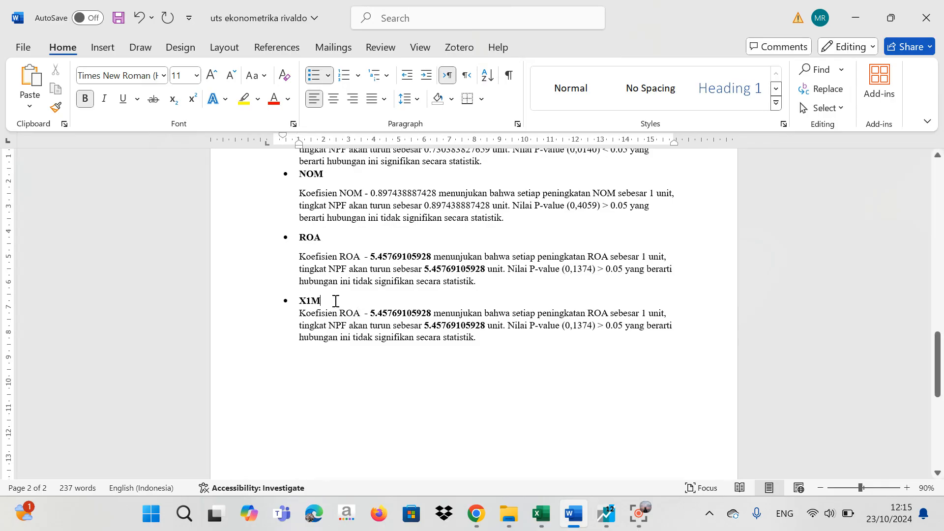
pyautogui.write('(')
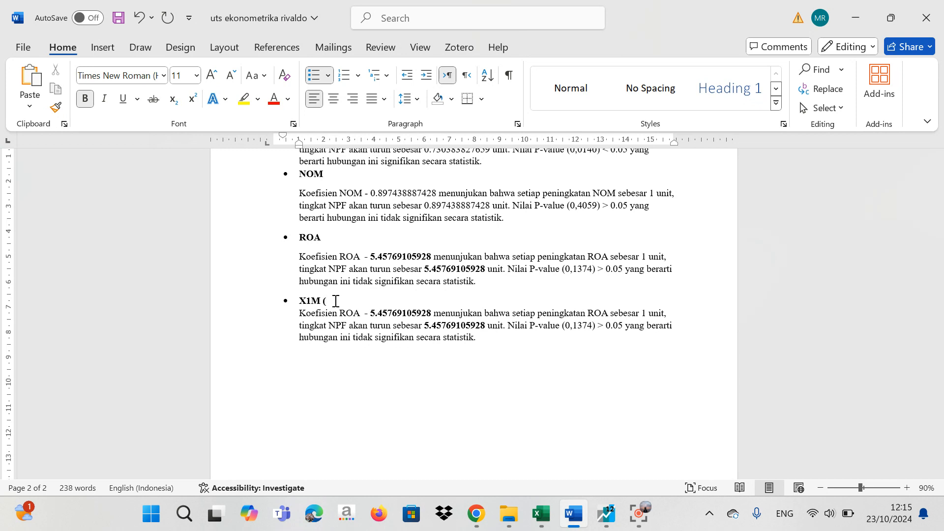
pyautogui.write('i')
pyautogui.write('nteraksi CAR')
pyautogui.write('dan moderas')
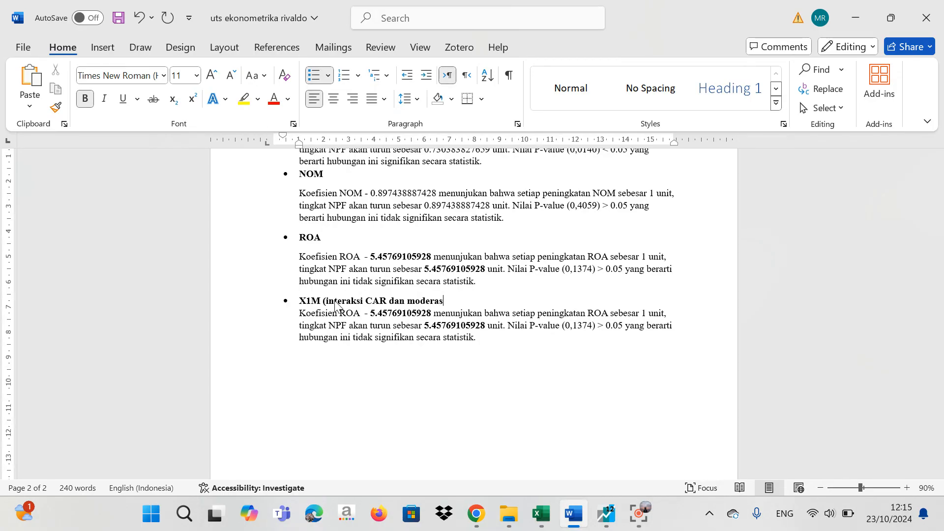
pyautogui.write('i)')
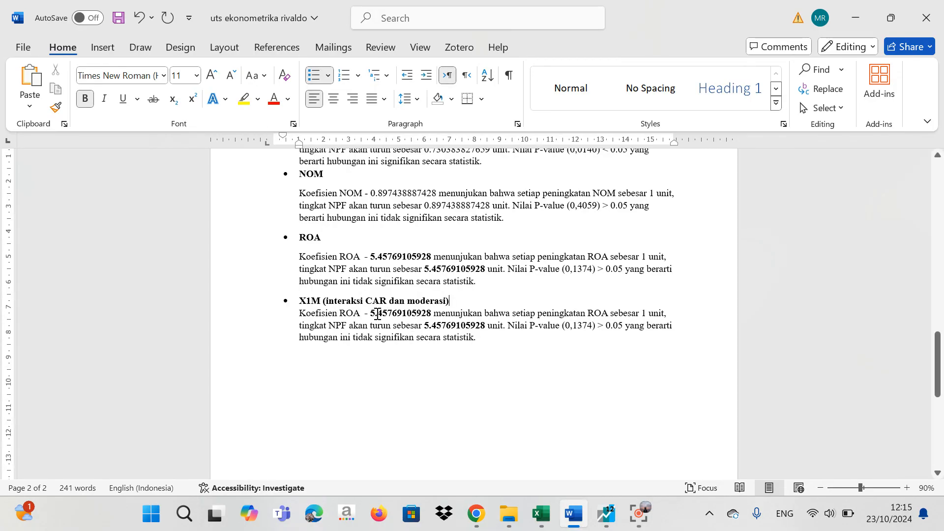
# Replace "ROA" after "Koefisien" with "X1M" in the paragraph under the X1M bullet
pyautogui.click(361, 313)
pyautogui.press('BackSpace')
pyautogui.press('BackSpace')
pyautogui.press('BackSpace')
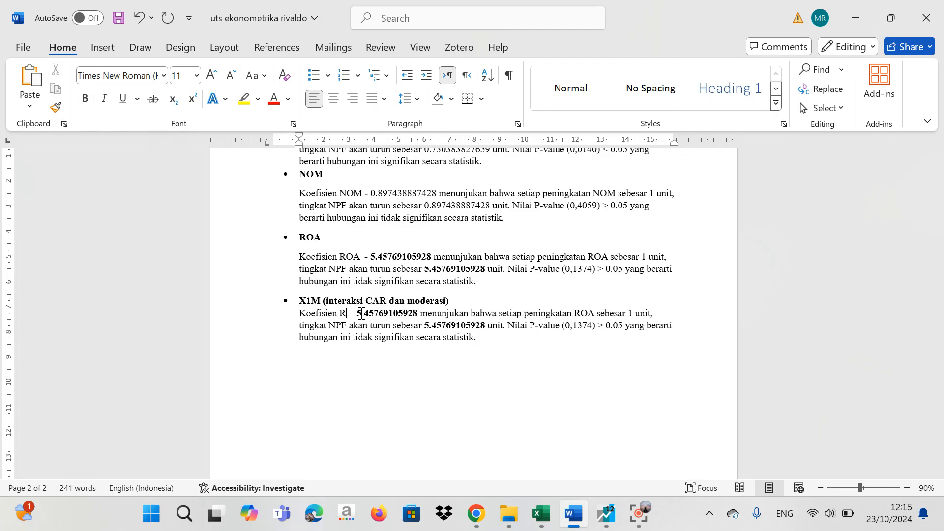
pyautogui.write('X1')
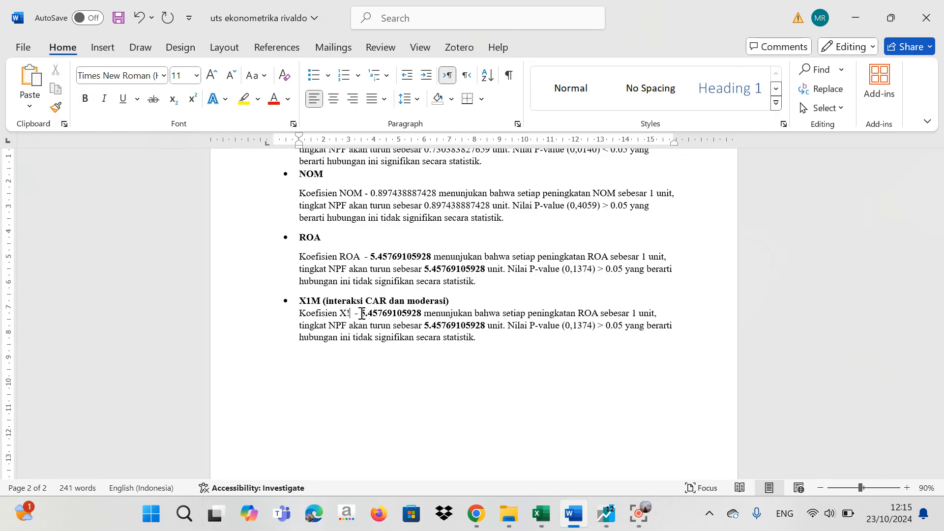
pyautogui.write('M')
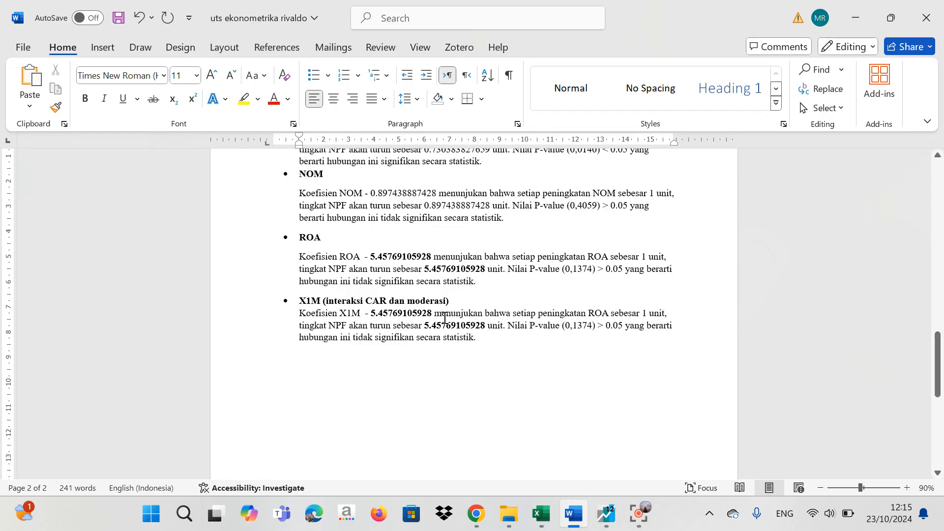
# Copy X1M's coefficient, 0.354502305538, from the substituted equation over both coefficient values in the X1M paragraph
pyautogui.moveTo(938, 364); pyautogui.dragTo(942, 219)
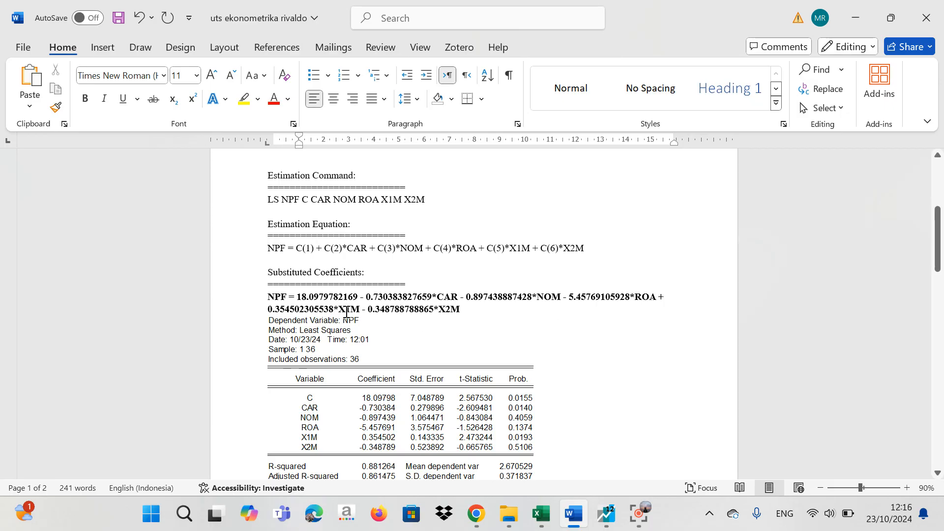
pyautogui.moveTo(336, 311); pyautogui.dragTo(270, 315)
pyautogui.hotkey('ctrl', 'c')
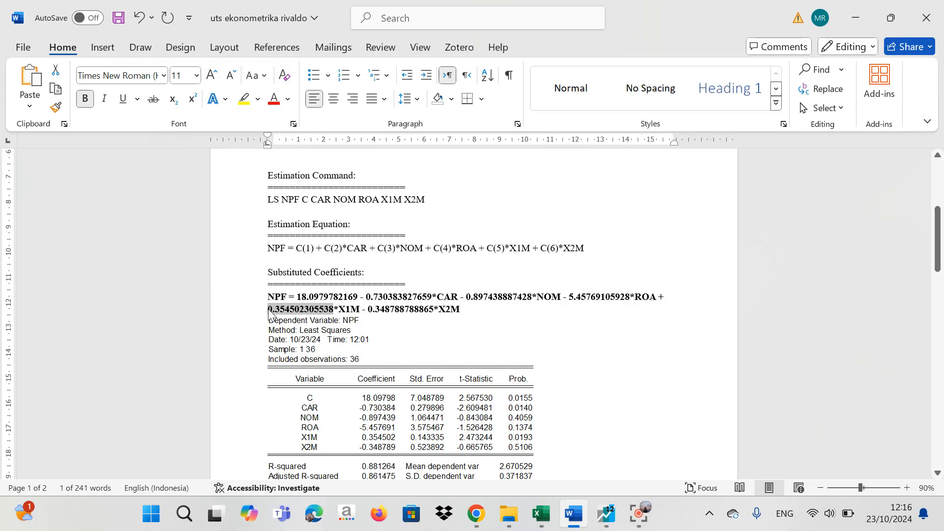
pyautogui.click(939, 205)
pyautogui.moveTo(939, 206); pyautogui.dragTo(939, 394)
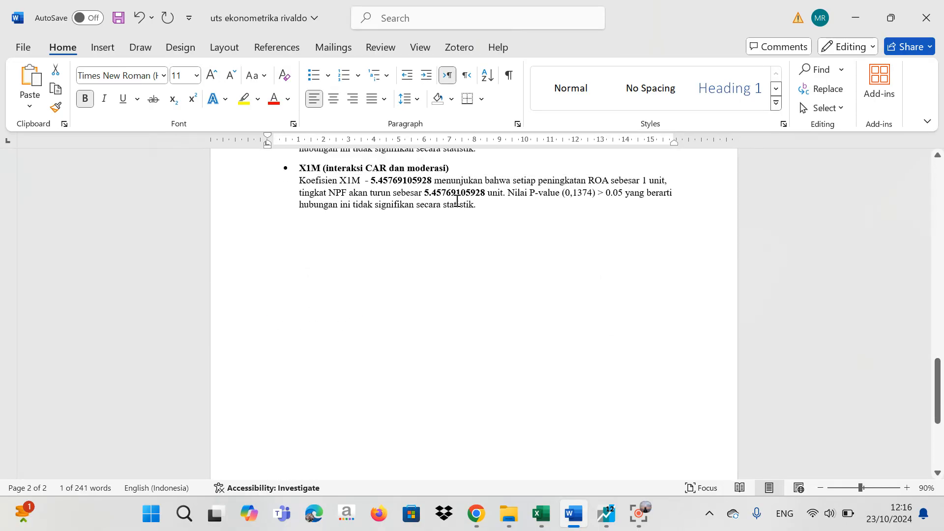
pyautogui.click(432, 181)
pyautogui.moveTo(418, 182); pyautogui.dragTo(370, 187)
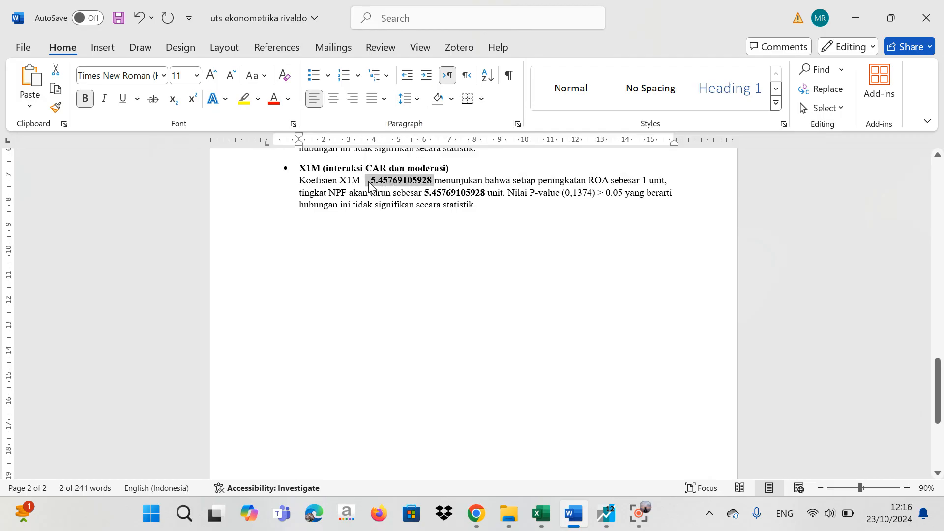
pyautogui.hotkey('ctrl', 'v')
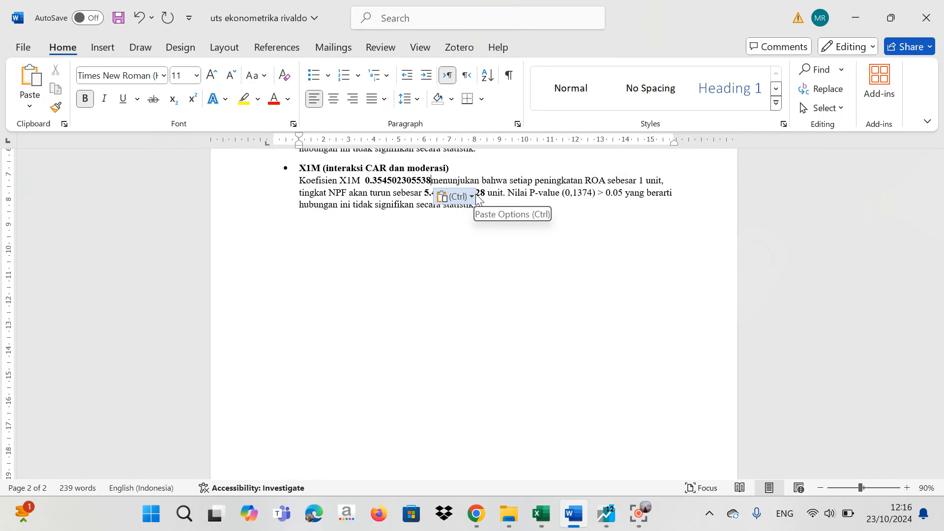
pyautogui.moveTo(486, 195); pyautogui.dragTo(424, 195)
pyautogui.hotkey('ctrl', 'v')
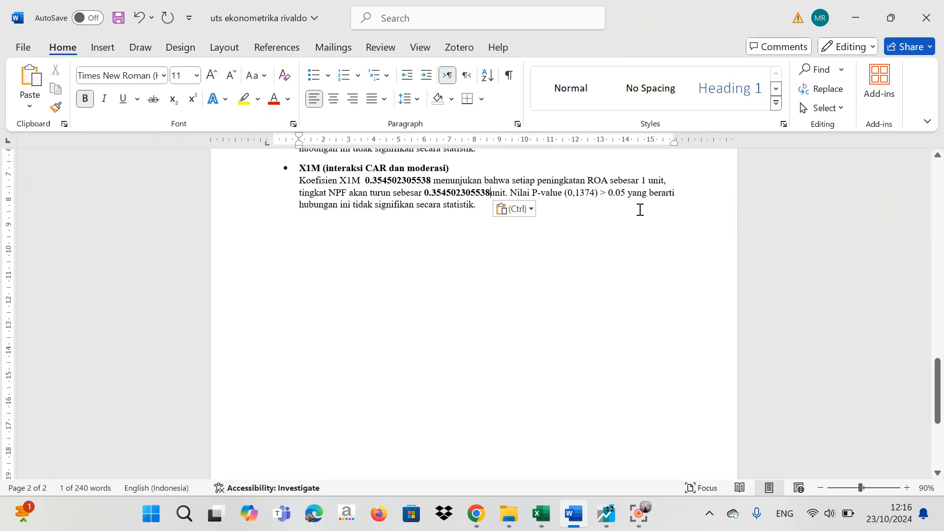
# Check the regression table and replace "ROA" after "setiap peningkatan" with "X1M" in the X1M paragraph
pyautogui.moveTo(942, 369); pyautogui.dragTo(941, 235)
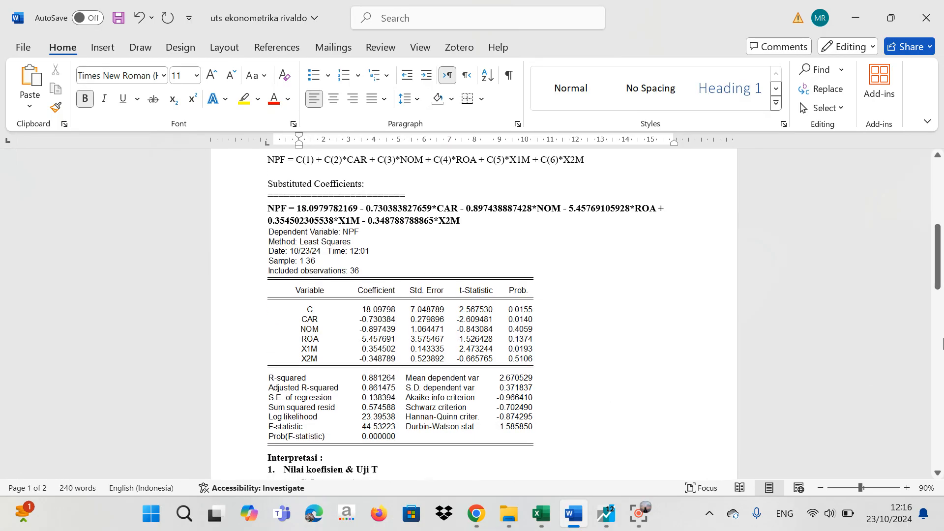
pyautogui.moveTo(942, 268); pyautogui.dragTo(937, 381)
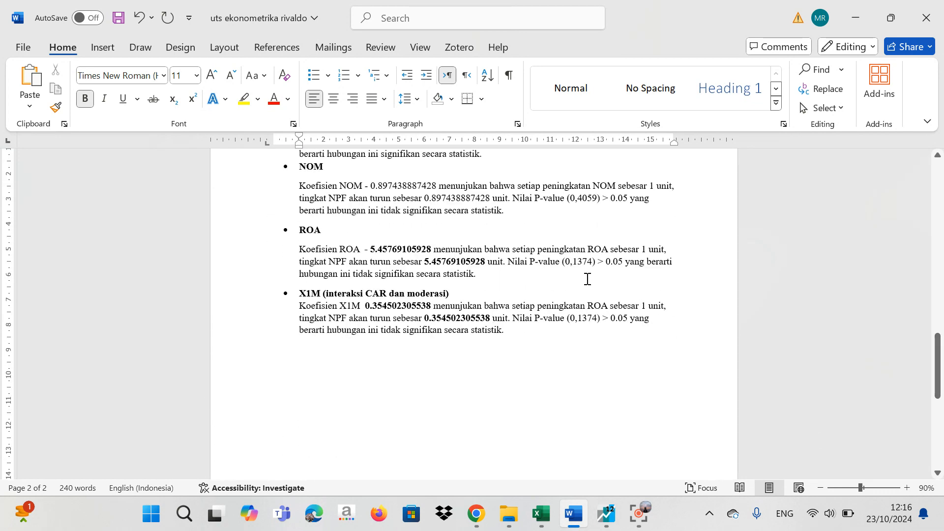
pyautogui.click(609, 306)
pyautogui.press('BackSpace')
pyautogui.press('BackSpace')
pyautogui.press('BackSpace')
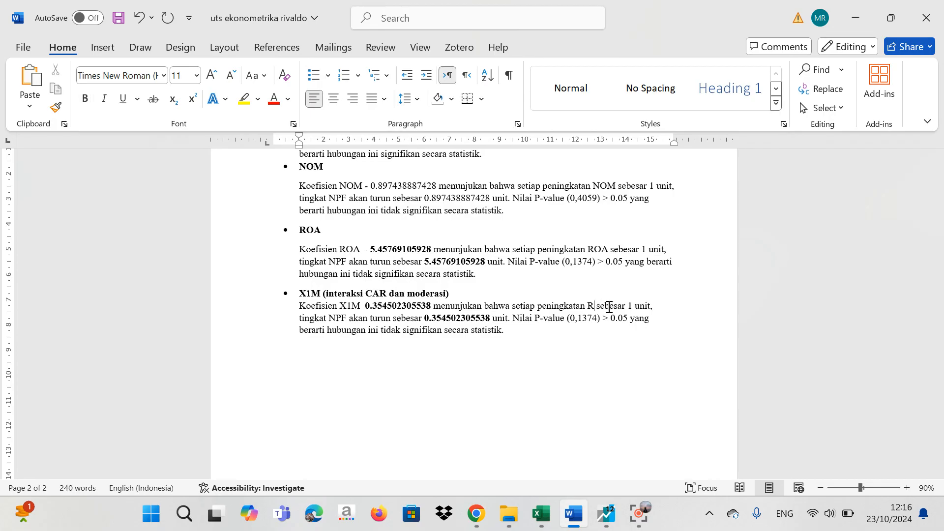
pyautogui.write('X1M')
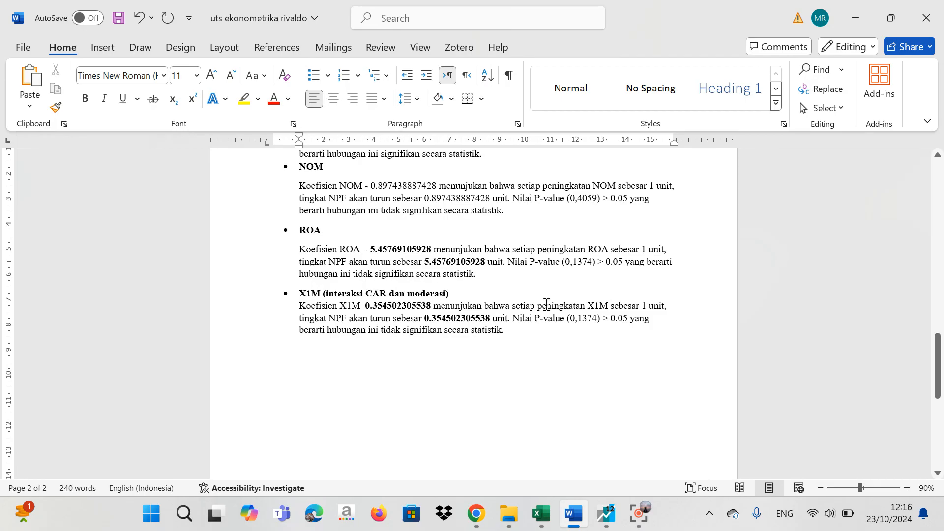
# Change "turun" to "naik" in the X1M paragraph's statement about the NPF level
pyautogui.click(393, 317)
pyautogui.press('BackSpace')
pyautogui.press('BackSpace')
pyautogui.press('BackSpace')
pyautogui.press('BackSpace')
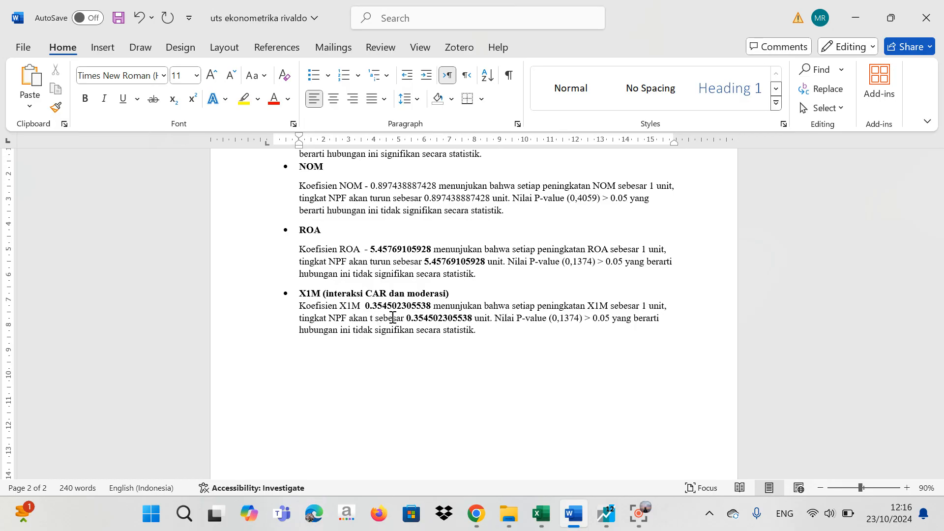
pyautogui.press('BackSpace')
pyautogui.write('naik')
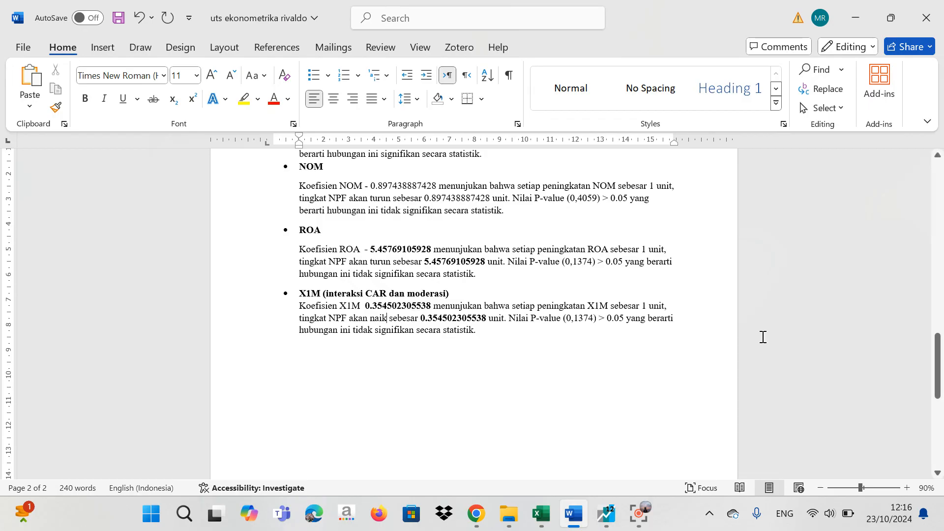
# Look up X1M's probability in the regression table and set the P-value in the X1M paragraph to 0,0193
pyautogui.moveTo(937, 367); pyautogui.dragTo(942, 233)
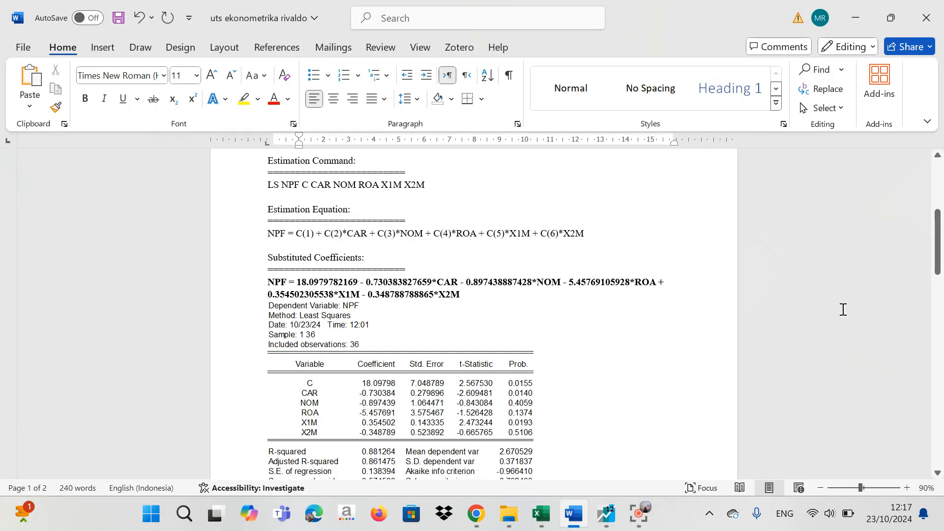
pyautogui.moveTo(938, 246); pyautogui.dragTo(927, 380)
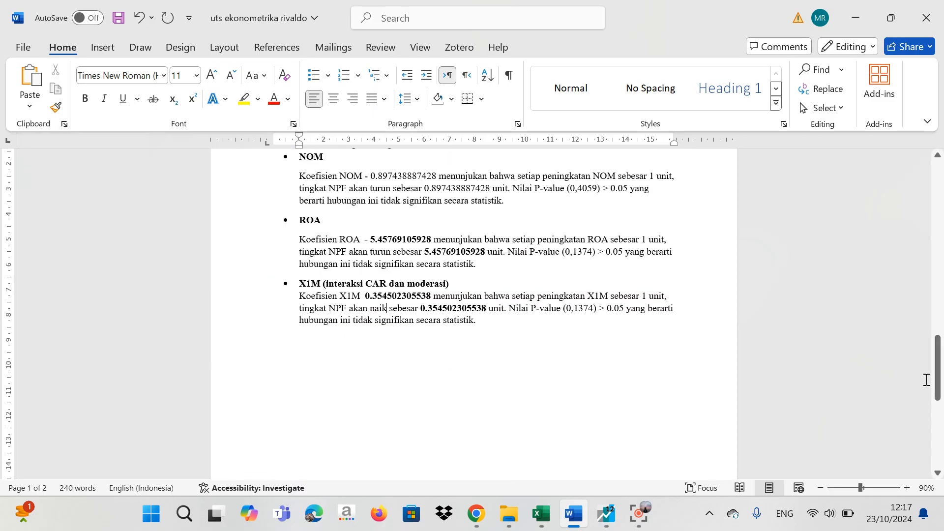
pyautogui.click(595, 308)
pyautogui.press('BackSpace')
pyautogui.press('BackSpace')
pyautogui.press('BackSpace')
pyautogui.press('BackSpace')
pyautogui.write('0')
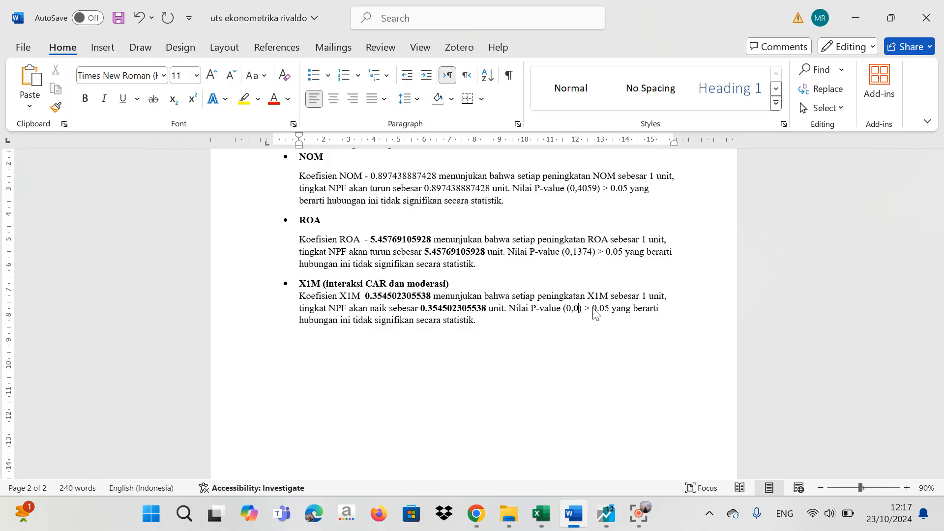
pyautogui.write('19')
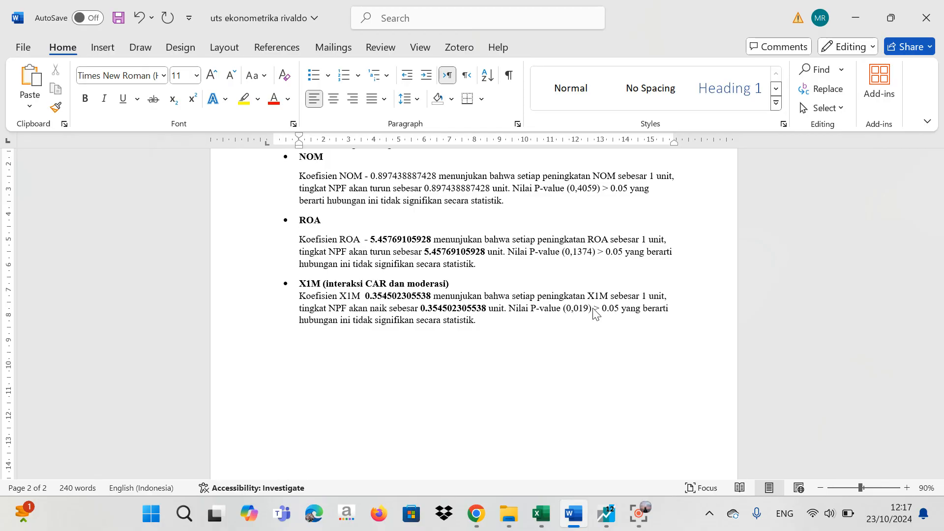
pyautogui.write('3')
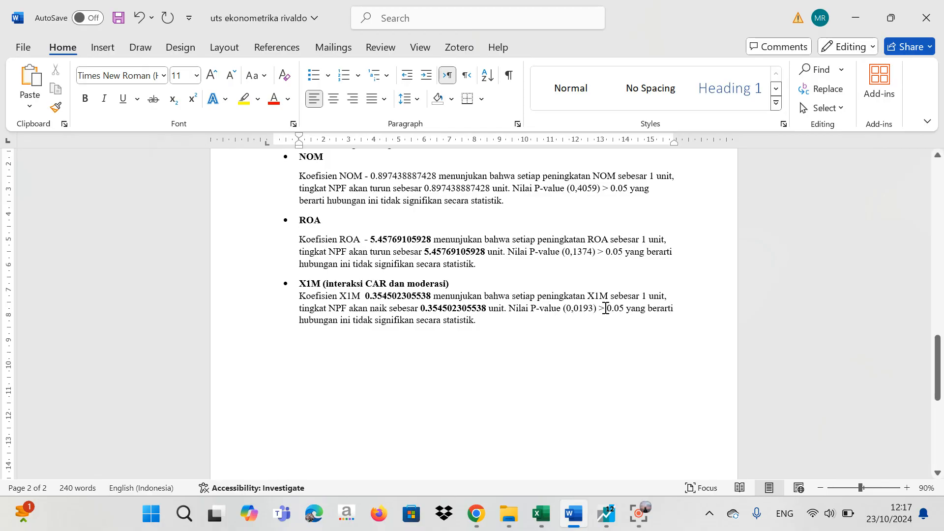
# Change the X1M comparison with 0.05 to "<" and delete "tidak" so the relationship reads as significant
pyautogui.click(606, 308)
pyautogui.press('BackSpace')
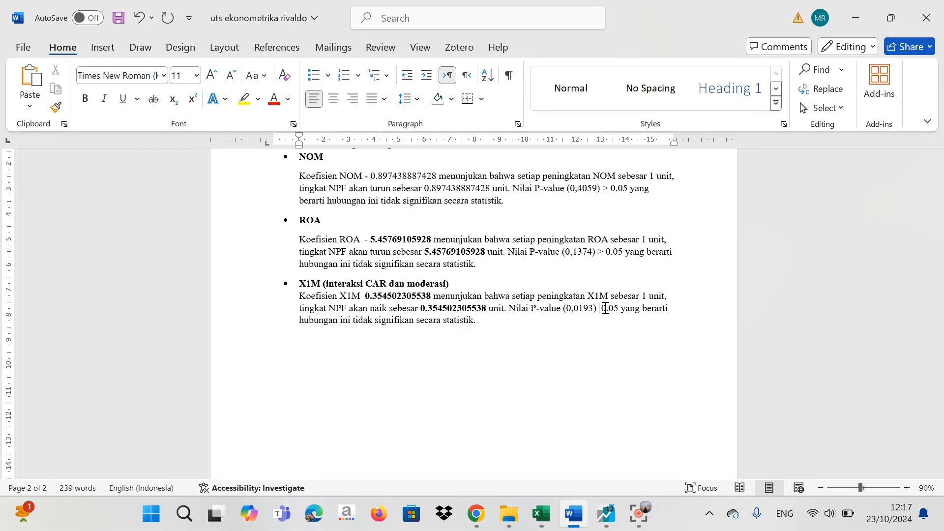
pyautogui.write('<')
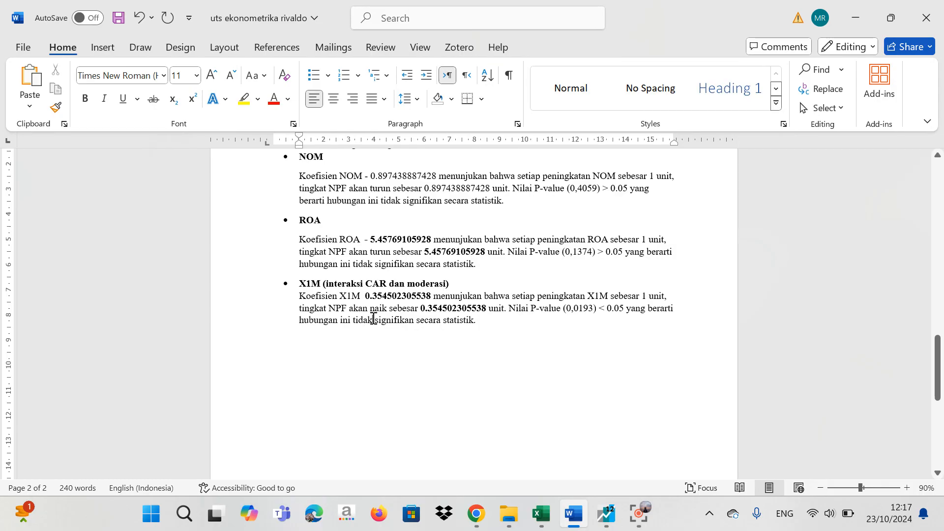
pyautogui.press('BackSpace')
pyautogui.press('BackSpace')
pyautogui.press('BackSpace')
pyautogui.press('BackSpace')
pyautogui.press('BackSpace')
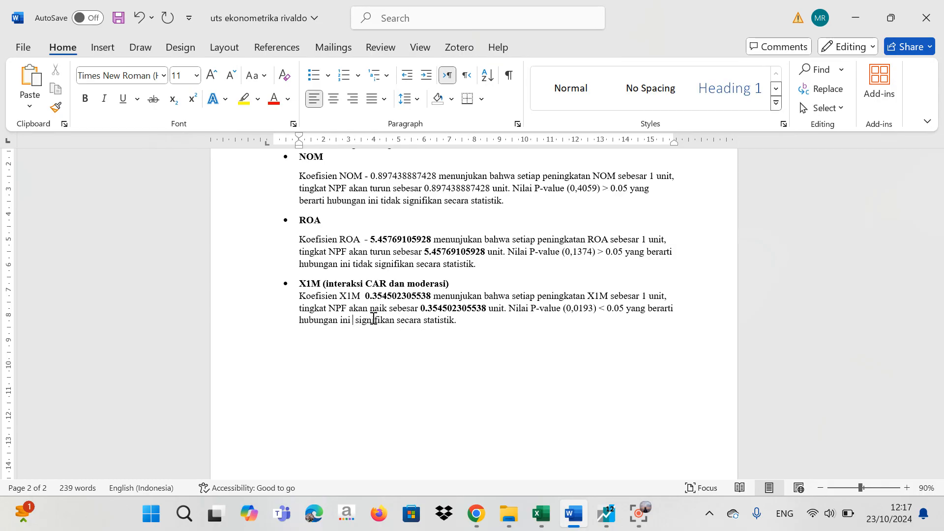
pyautogui.press('BackSpace')
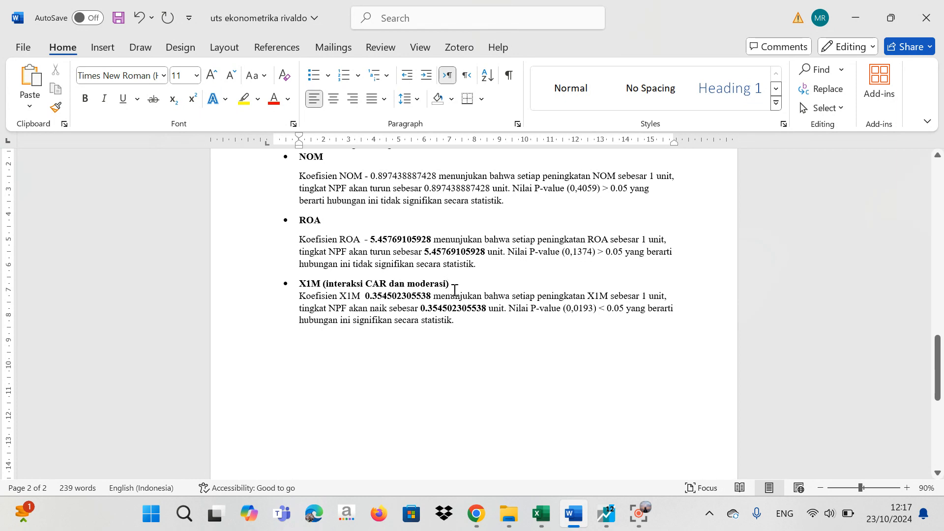
# Duplicate the X1M bullet and its interpretation paragraph directly below the original
pyautogui.moveTo(453, 287); pyautogui.dragTo(303, 288)
pyautogui.hotkey('ctrl', 'c')
pyautogui.click(480, 319)
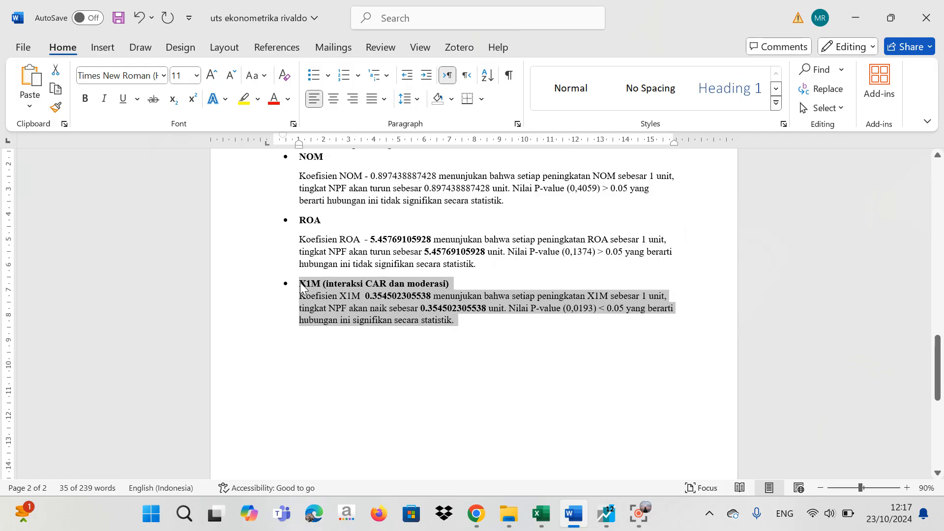
pyautogui.click(462, 327)
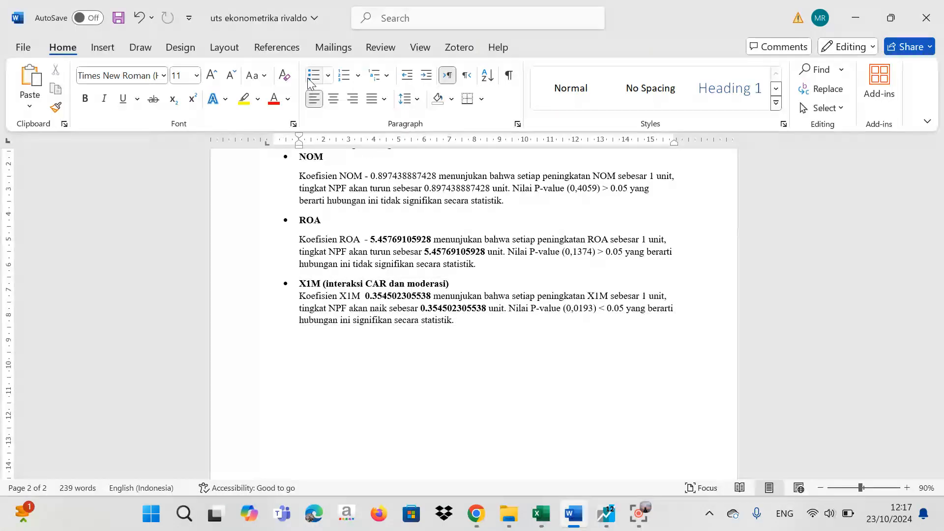
pyautogui.hotkey('ctrl', 'v')
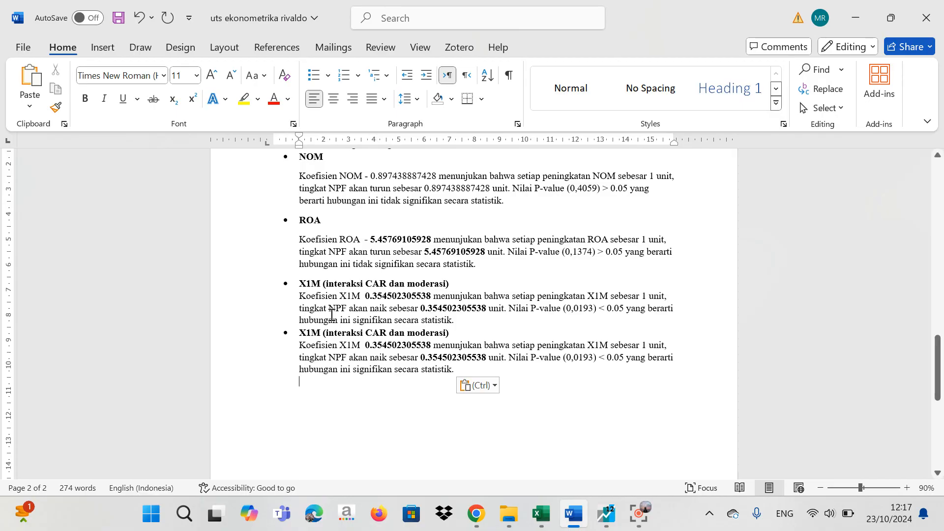
# Change the duplicated bullet heading to "X2M (interaksi NOM dan moderasi)"
pyautogui.click(313, 334)
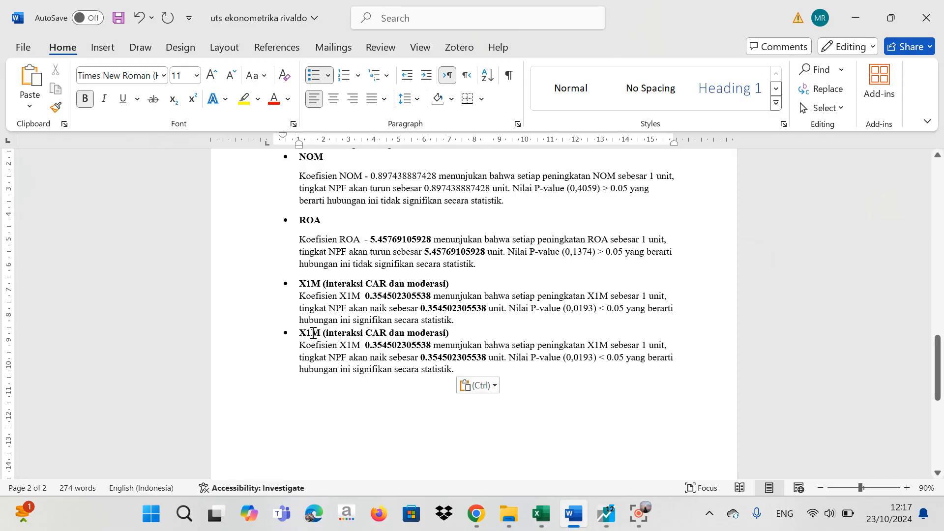
pyautogui.press('BackSpace')
pyautogui.write('2')
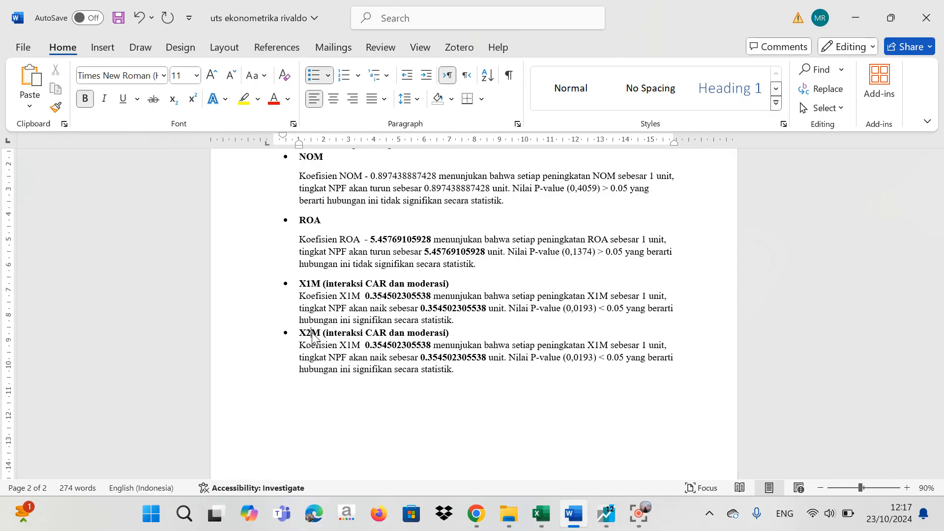
pyautogui.click(386, 333)
pyautogui.press('BackSpace')
pyautogui.press('BackSpace')
pyautogui.press('BackSpace')
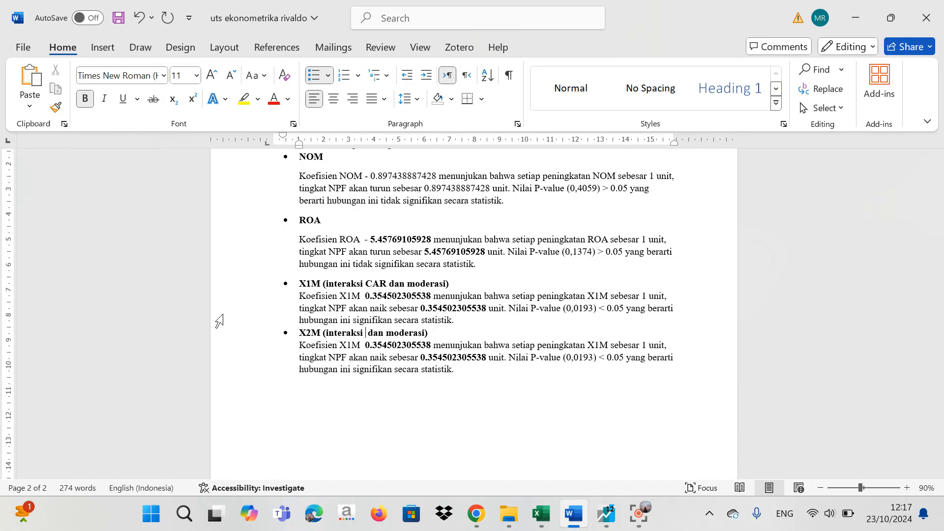
pyautogui.write('NOM')
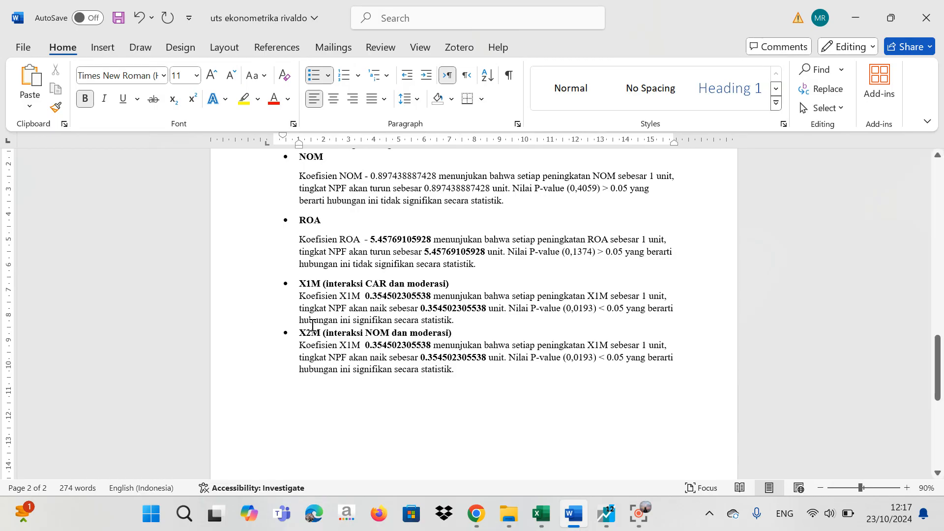
# Change the variable after "Koefisien" in the duplicated paragraph to X2M
pyautogui.click(352, 345)
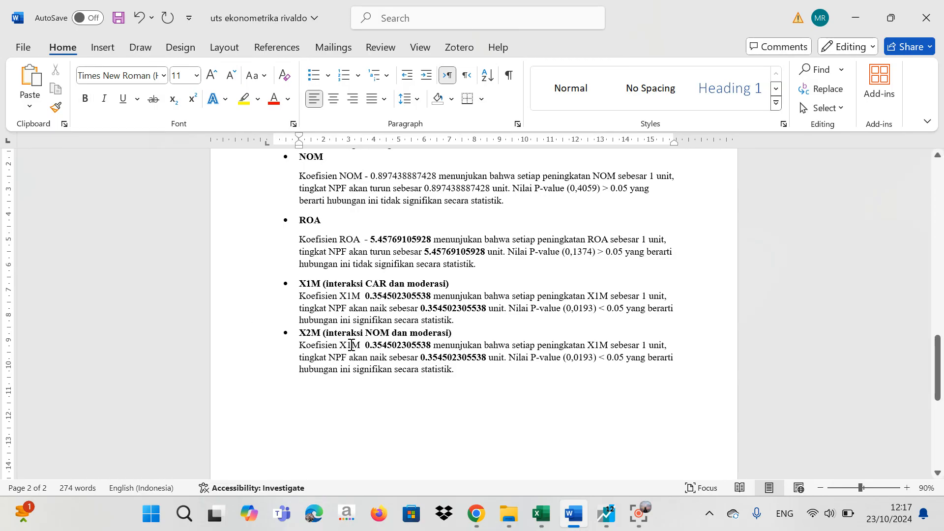
pyautogui.press('BackSpace')
pyautogui.write('2')
# Carry X2M's coefficient, - 0.348788788865, from the substituted equation into the X2M paragraph in place of the X1M coefficient
pyautogui.moveTo(941, 355); pyautogui.dragTo(942, 262)
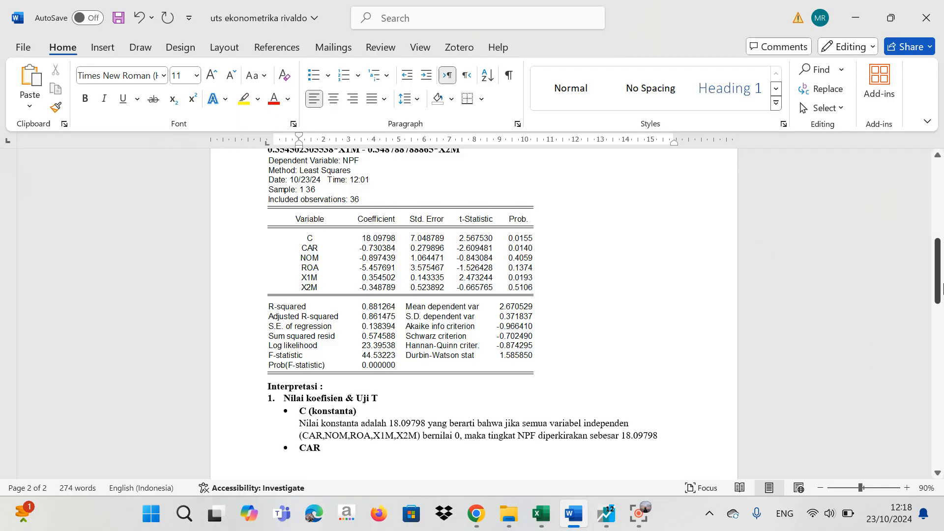
pyautogui.moveTo(943, 287); pyautogui.dragTo(943, 273)
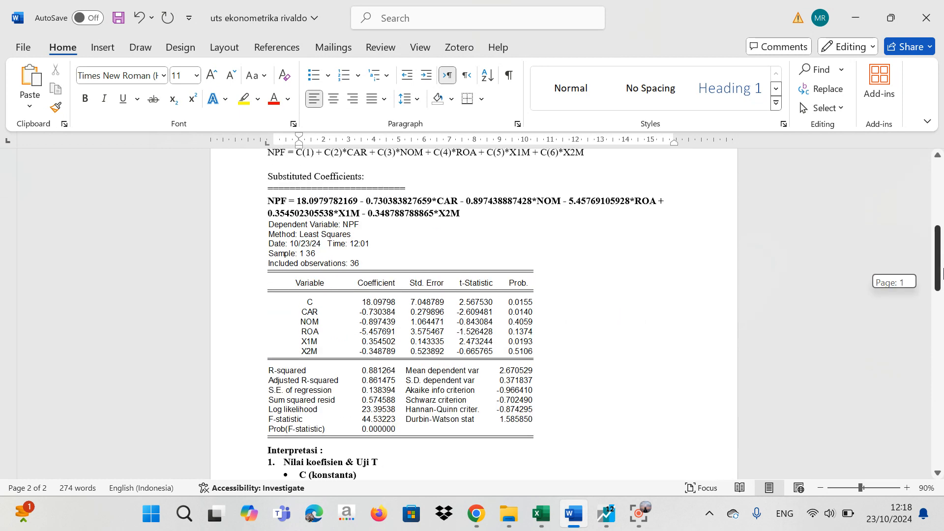
pyautogui.doubleClick(436, 214)
pyautogui.moveTo(436, 214); pyautogui.dragTo(363, 213)
pyautogui.hotkey('ctrl', 'c')
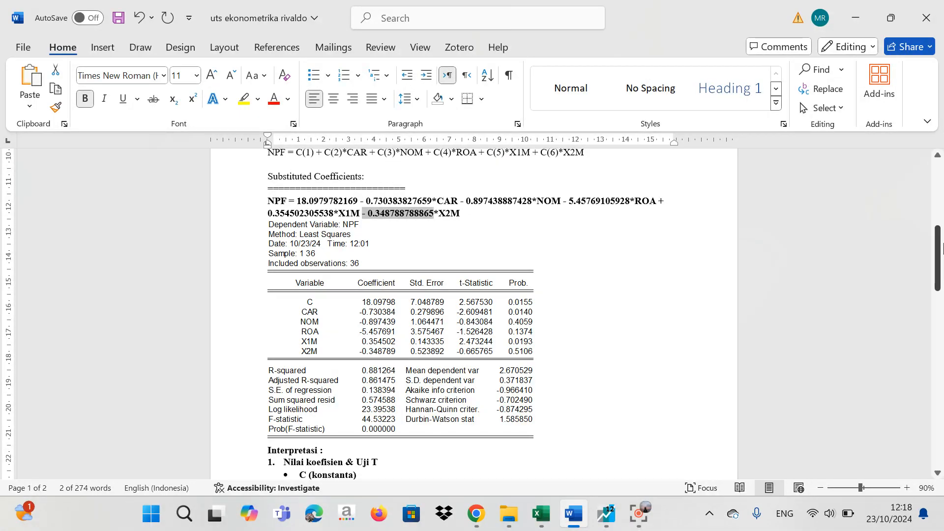
pyautogui.moveTo(937, 243); pyautogui.dragTo(929, 358)
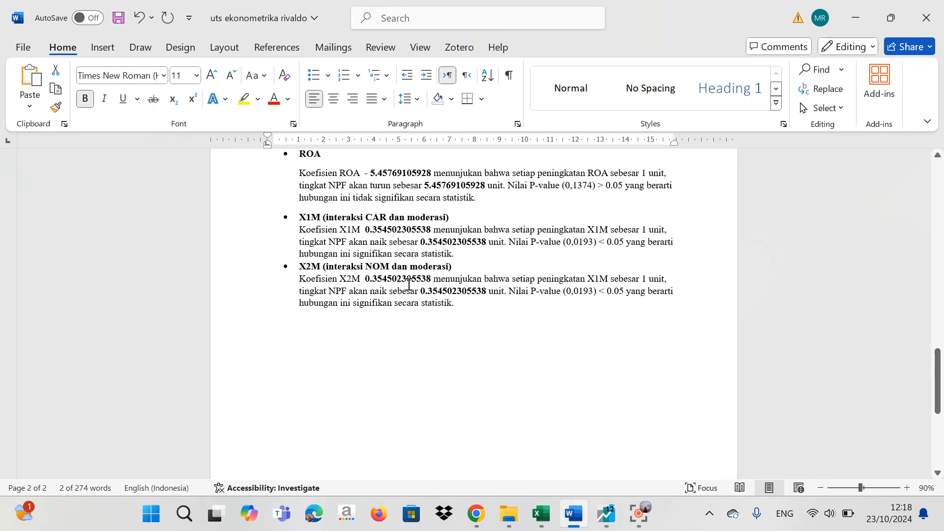
pyautogui.moveTo(431, 279); pyautogui.dragTo(365, 279)
pyautogui.hotkey('ctrl', 'v')
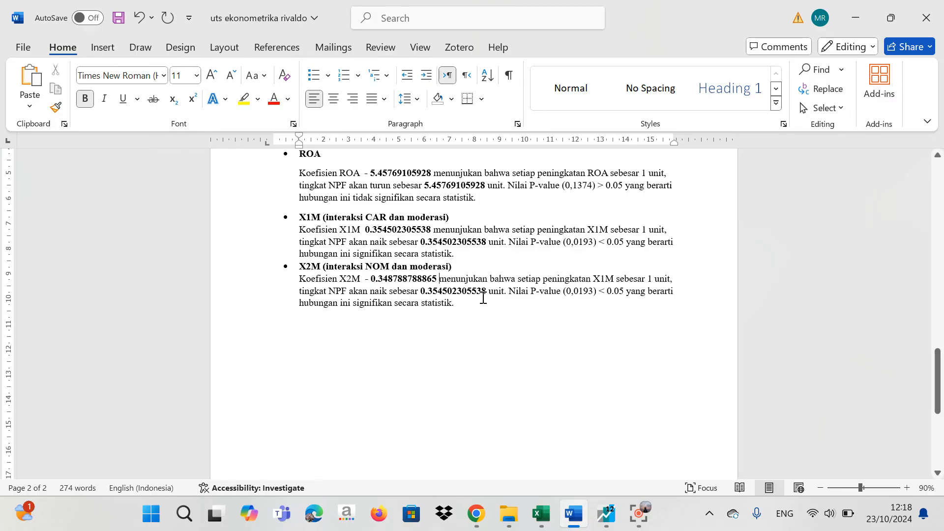
pyautogui.moveTo(487, 291); pyautogui.dragTo(420, 292)
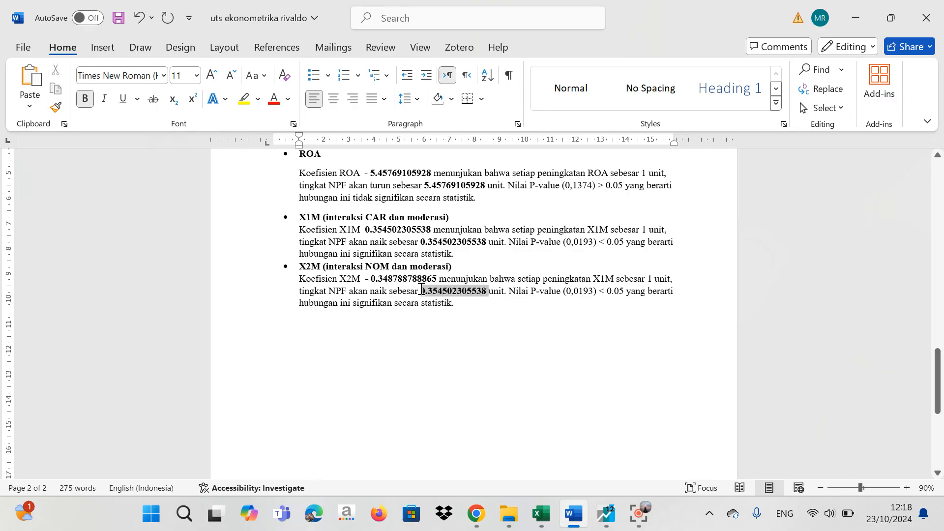
# Replace the second coefficient in the X2M paragraph with the copied - 0.348788788865 and change its X1M mention to X2M
pyautogui.hotkey('ctrl', 'v')
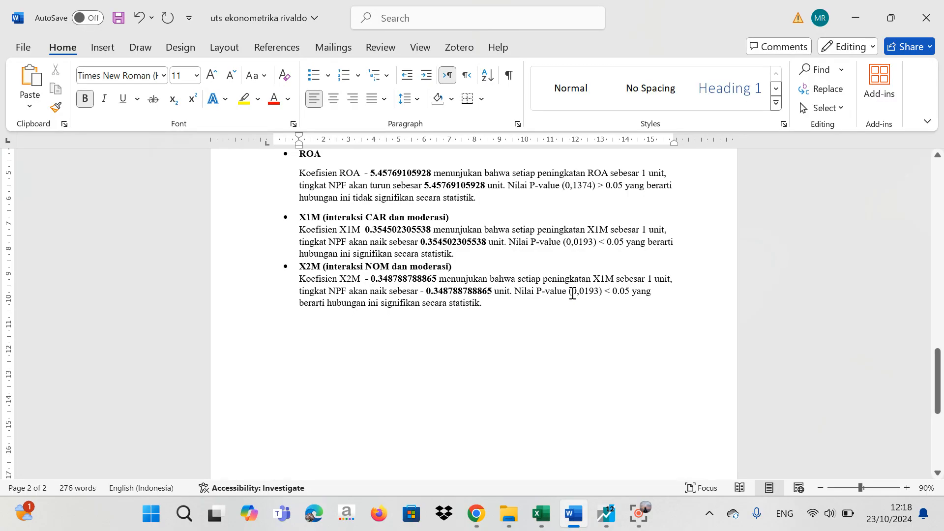
pyautogui.click(605, 280)
pyautogui.press('BackSpace')
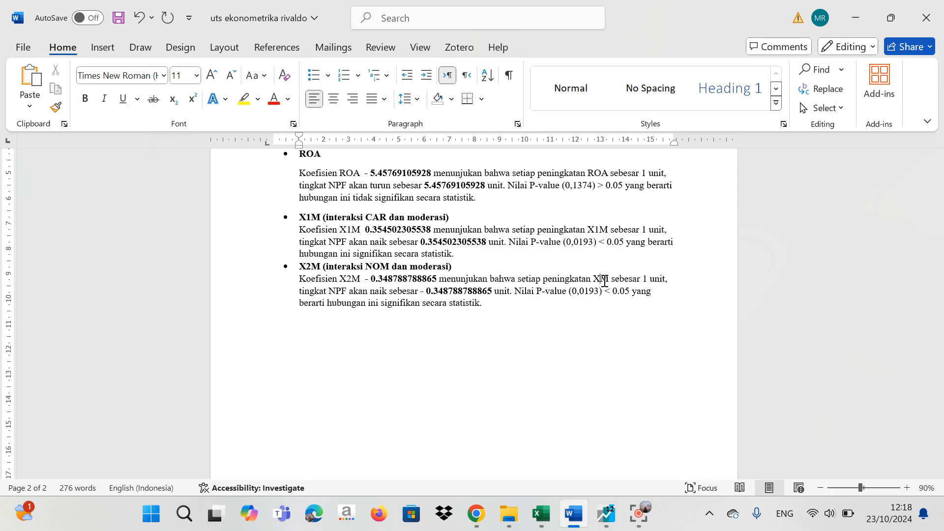
pyautogui.write('2')
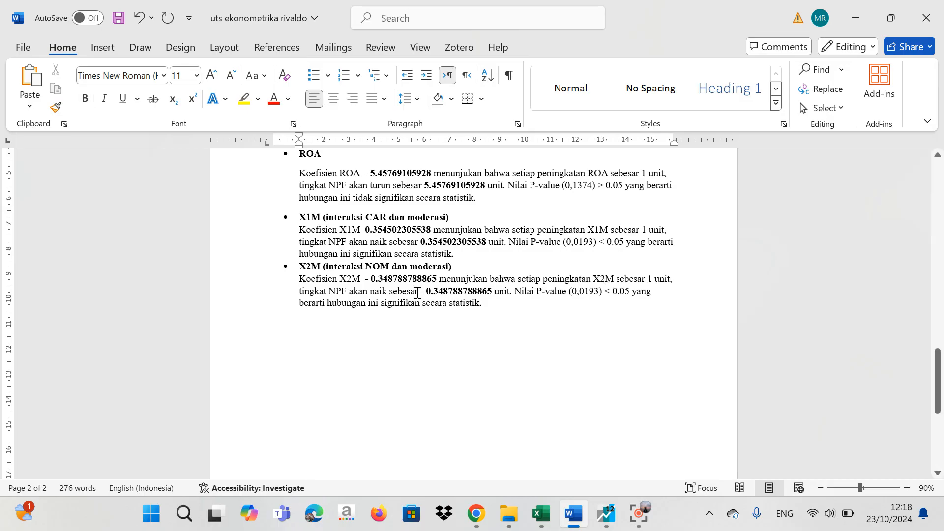
# Change the word "naik" to "turun" in the X2M paragraph
pyautogui.click(390, 291)
pyautogui.press('BackSpace')
pyautogui.press('BackSpace')
pyautogui.press('BackSpace')
pyautogui.press('BackSpace')
pyautogui.press('BackSpace')
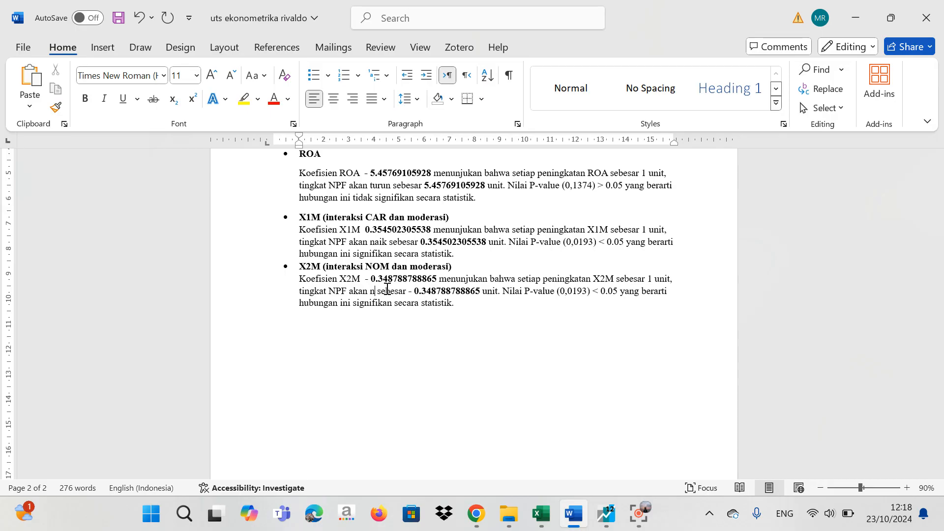
pyautogui.write('turun')
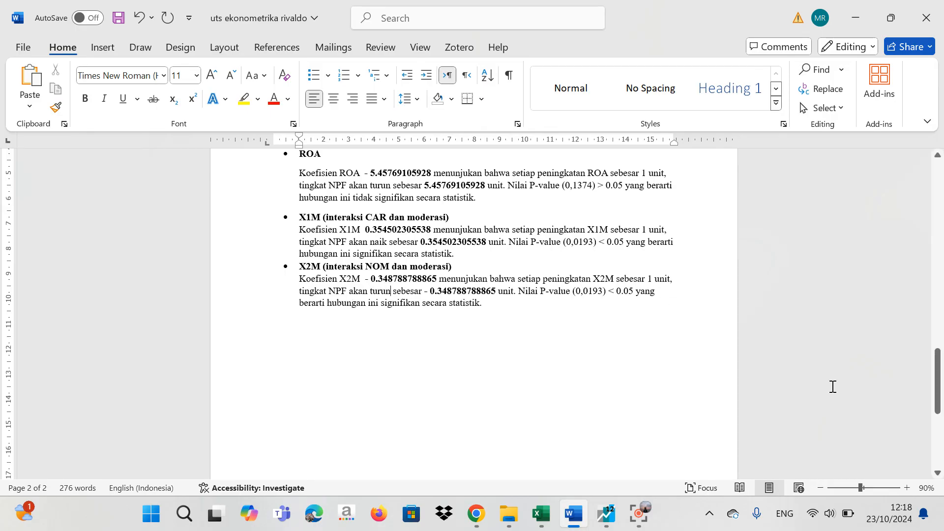
# Look up X2M's probability in the regression table and set the X2M paragraph's P-value to 0,5106
pyautogui.moveTo(943, 377); pyautogui.dragTo(941, 275)
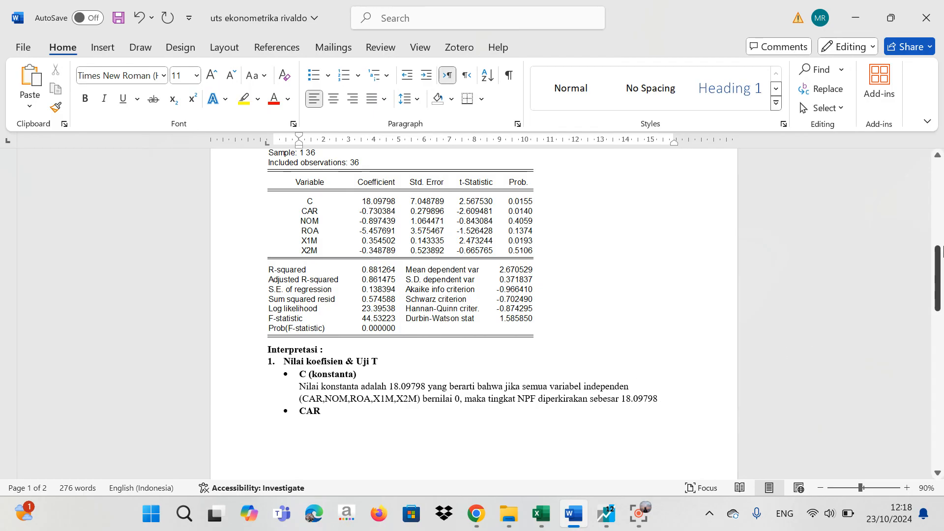
pyautogui.moveTo(943, 252); pyautogui.dragTo(943, 347)
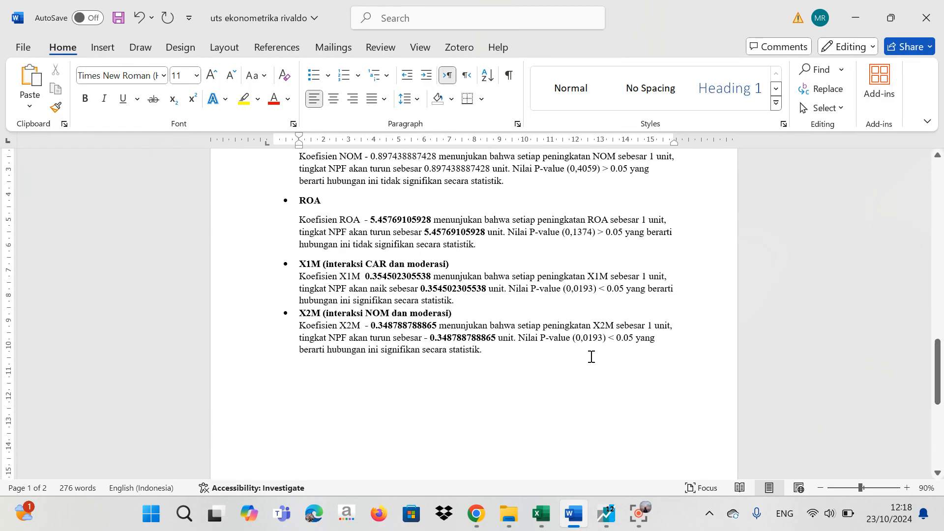
pyautogui.click(601, 339)
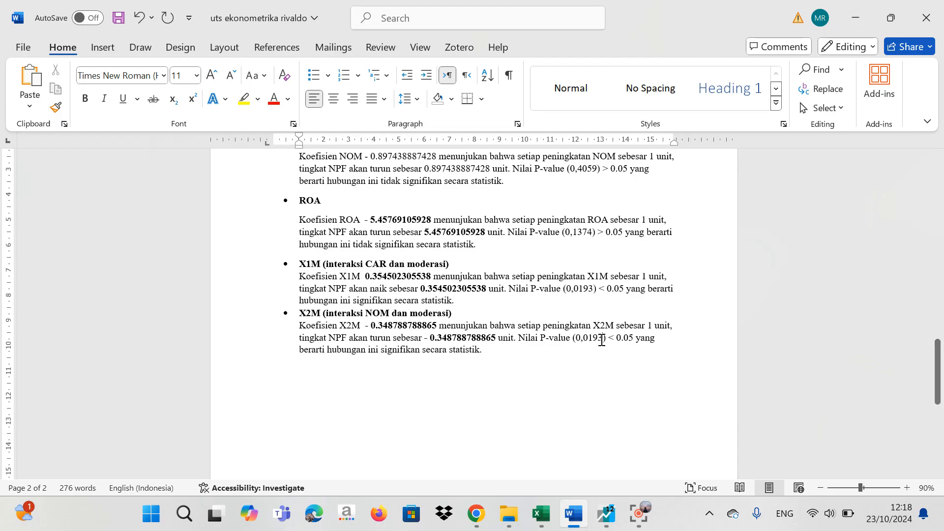
pyautogui.press('BackSpace')
pyautogui.press('BackSpace')
pyautogui.press('BackSpace')
pyautogui.press('BackSpace')
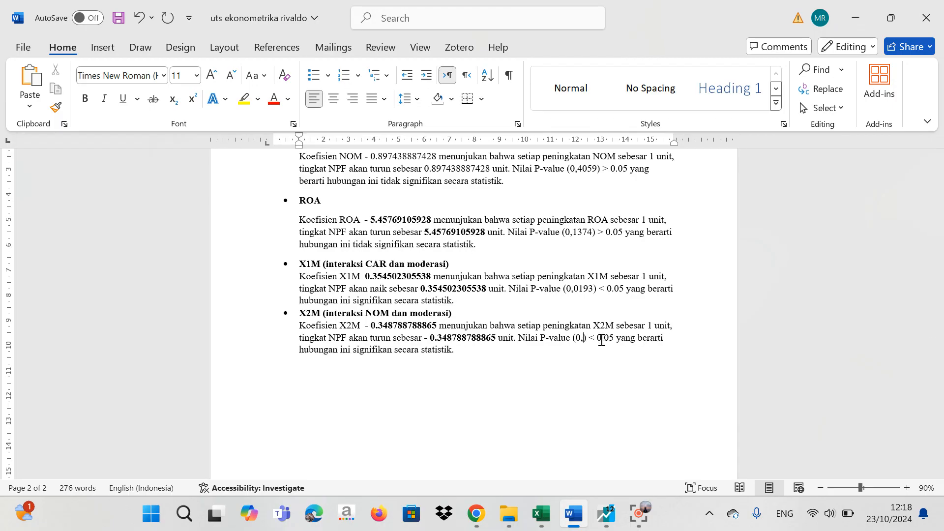
pyautogui.write('5106')
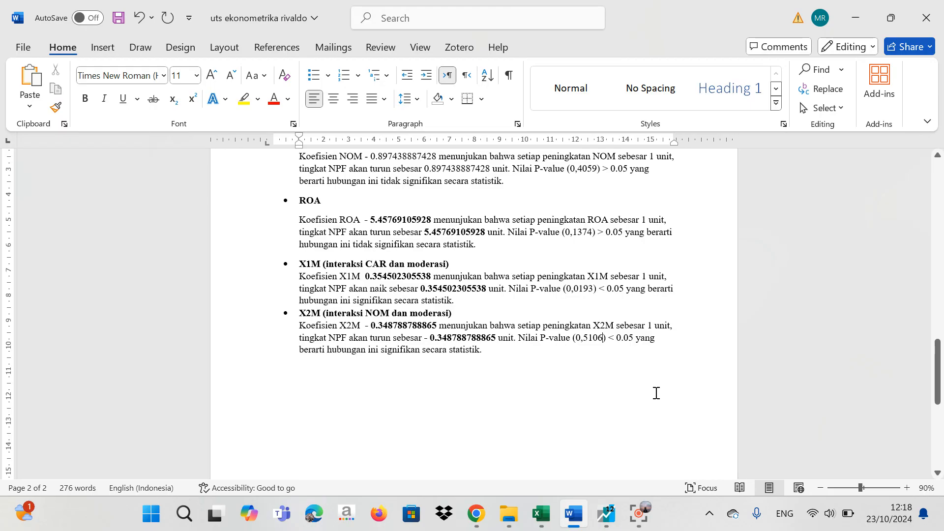
# Change the X2M P-value comparison to > 0.05 and insert "tidak" before "signifikan"
pyautogui.click(621, 339)
pyautogui.press('BackSpace')
pyautogui.press('BackSpace')
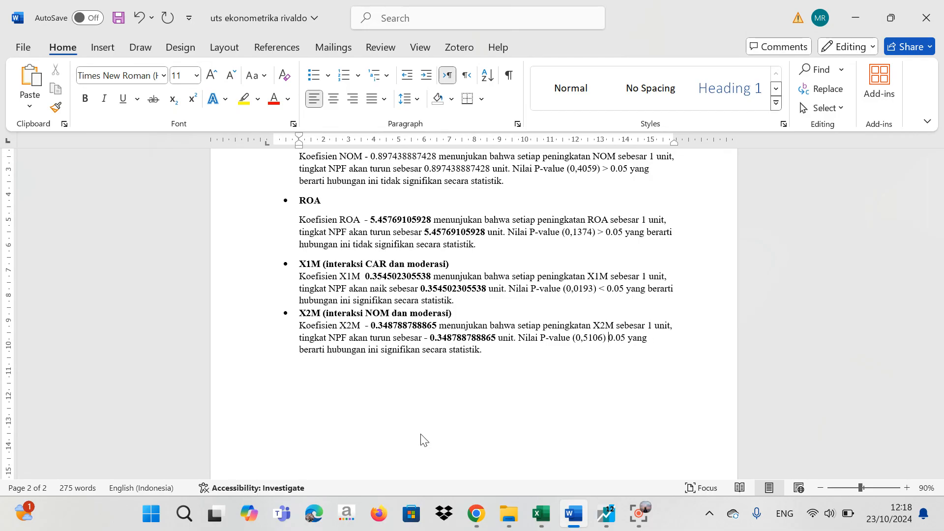
pyautogui.write('>')
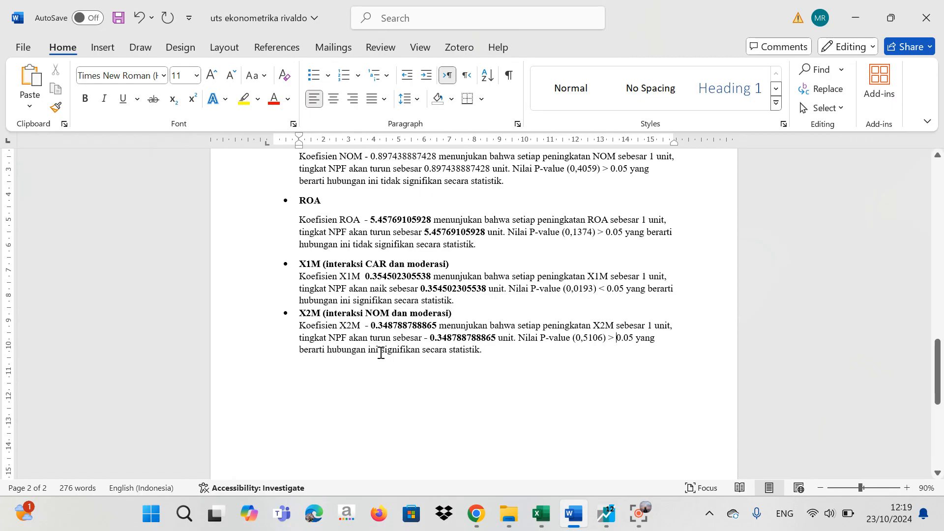
pyautogui.click(381, 350)
pyautogui.write('tidak')
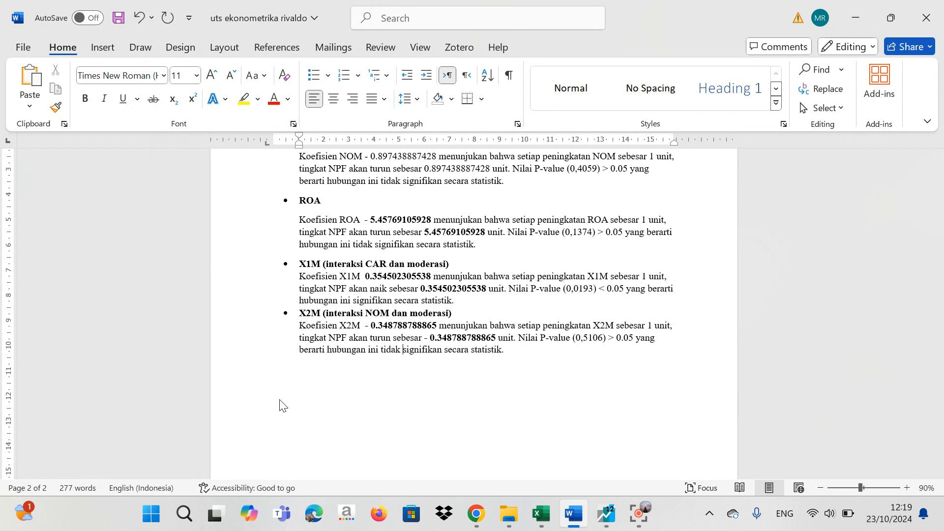
# Remove the minus sign before the coefficient that follows "turun sebesar" in the X2M paragraph
pyautogui.click(520, 374)
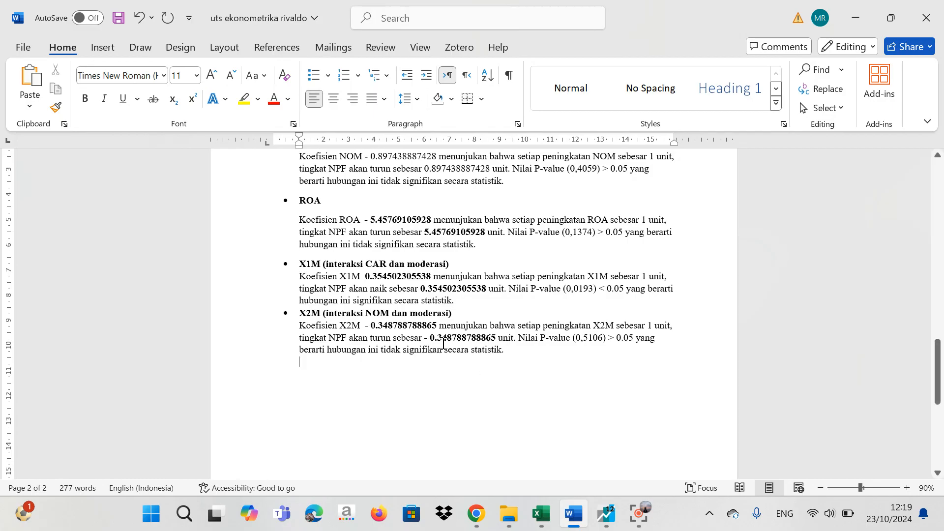
pyautogui.click(429, 339)
pyautogui.press('BackSpace')
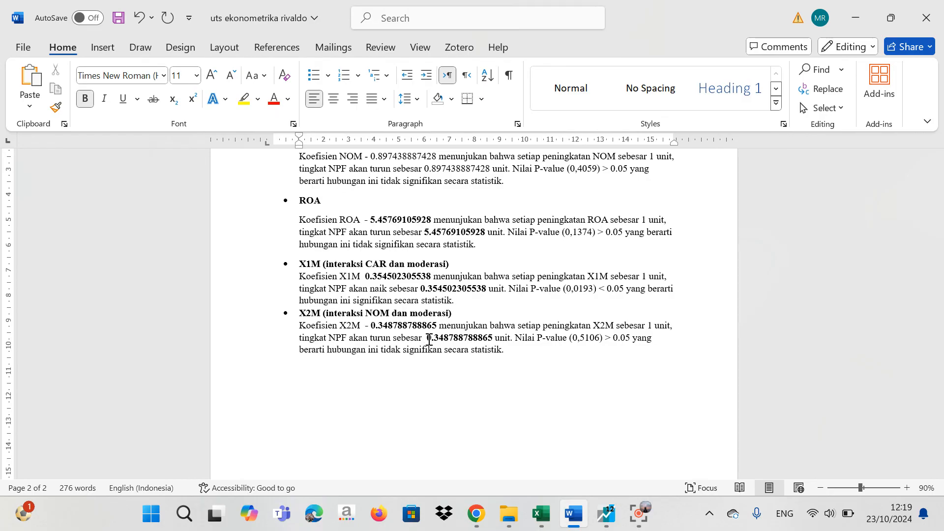
# Add numbered item 2 below the X2M paragraph, reading "Signifikansi model (F-statistic) /Uji F"
pyautogui.click(528, 354)
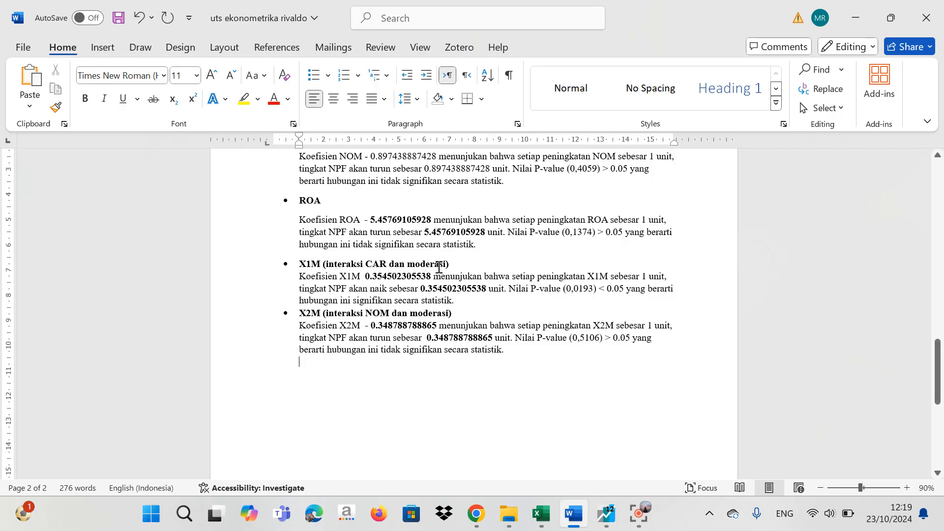
pyautogui.write('2.')
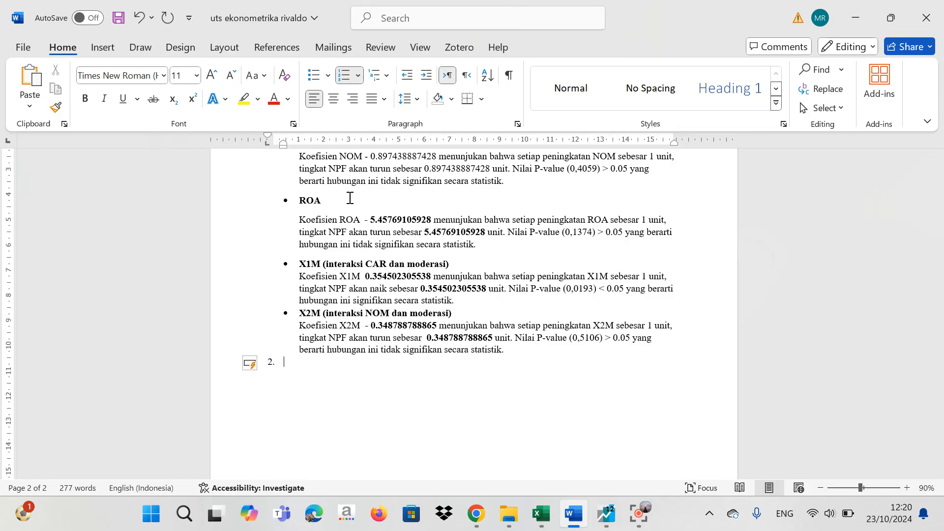
pyautogui.write('Signifikansi')
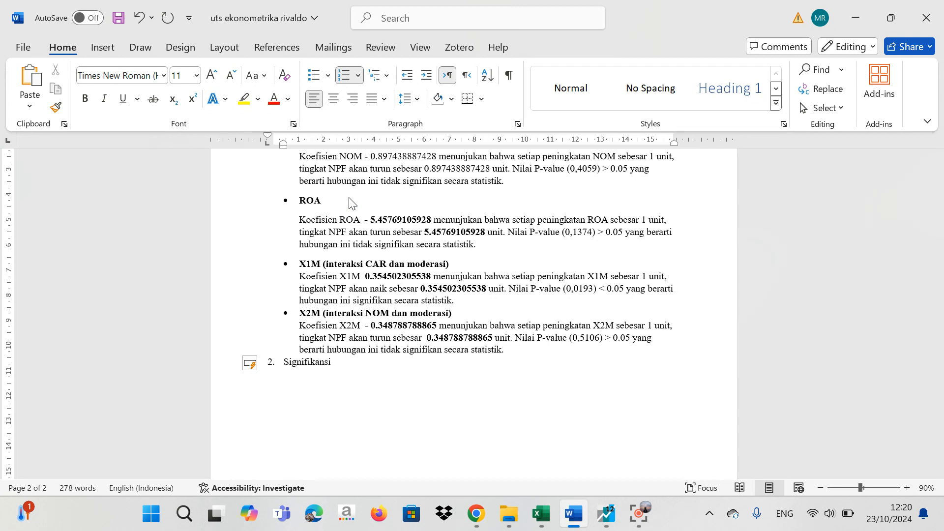
pyautogui.write(' model (f')
pyautogui.press('BackSpace')
pyautogui.write('F-statistic)')
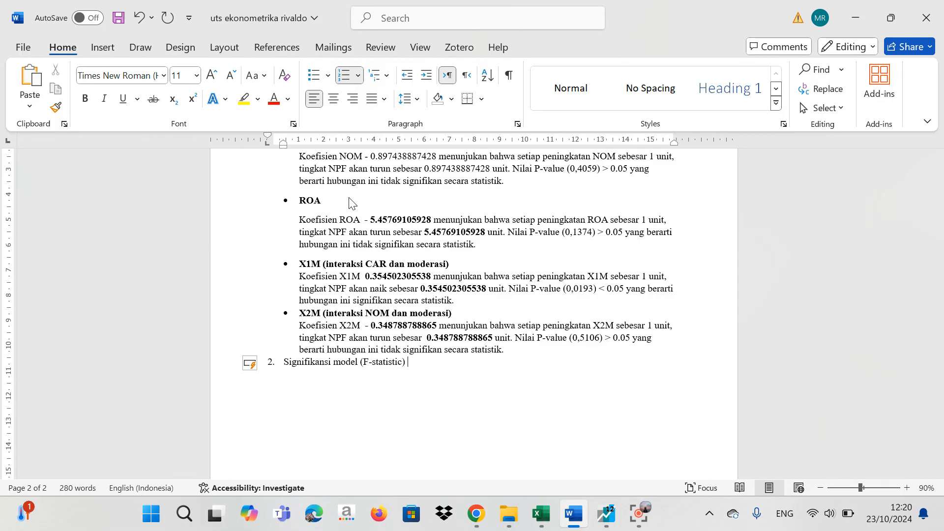
pyautogui.write(' /Uji F')
# Insert a blank line between the X2M paragraph and heading 2, and make the heading bold
pyautogui.click(534, 349)
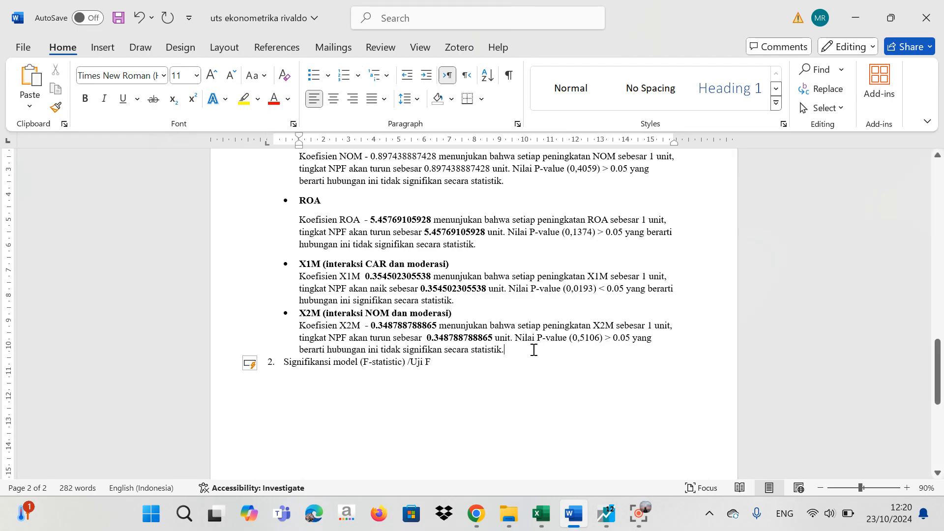
pyautogui.press('Return')
pyautogui.moveTo(424, 377); pyautogui.dragTo(274, 377)
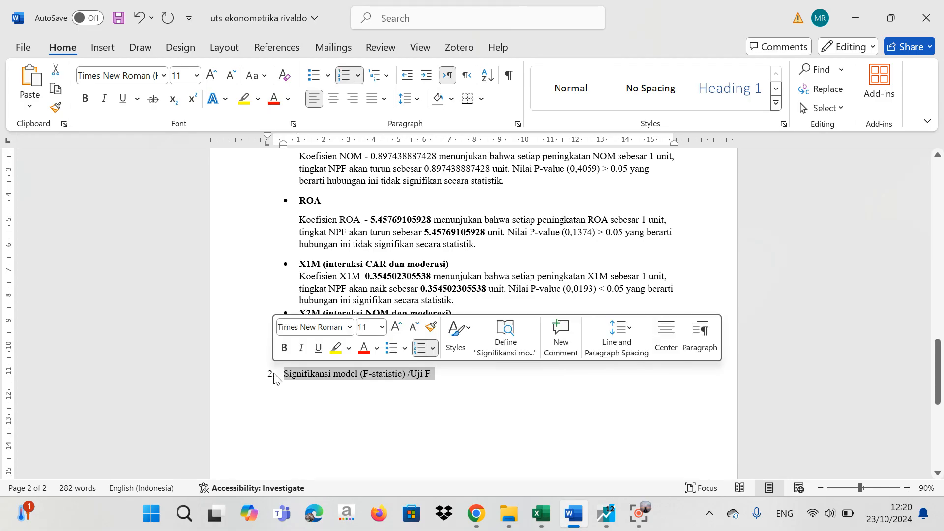
pyautogui.hotkey('ctrl', 'b')
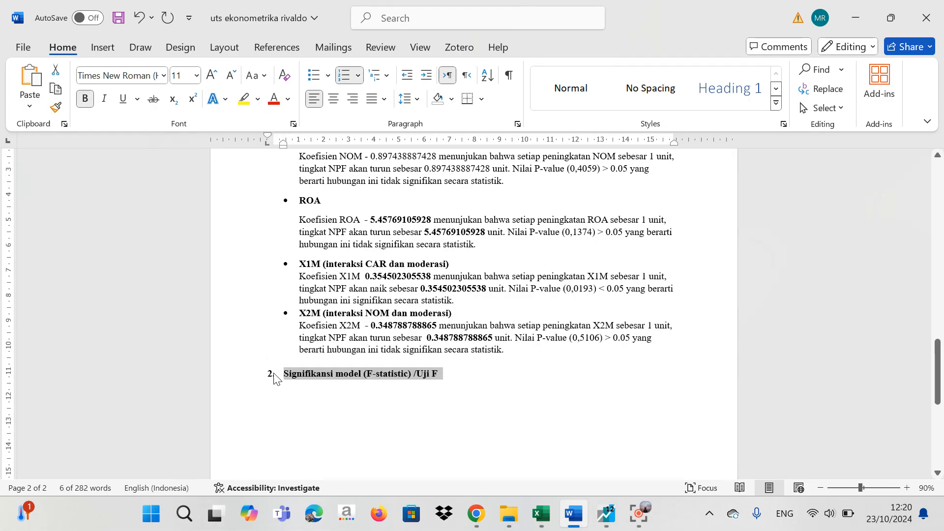
# Start an unnumbered, non-bold line under heading 2 with the text "Nilai F-statistic sebesar"
pyautogui.click(460, 376)
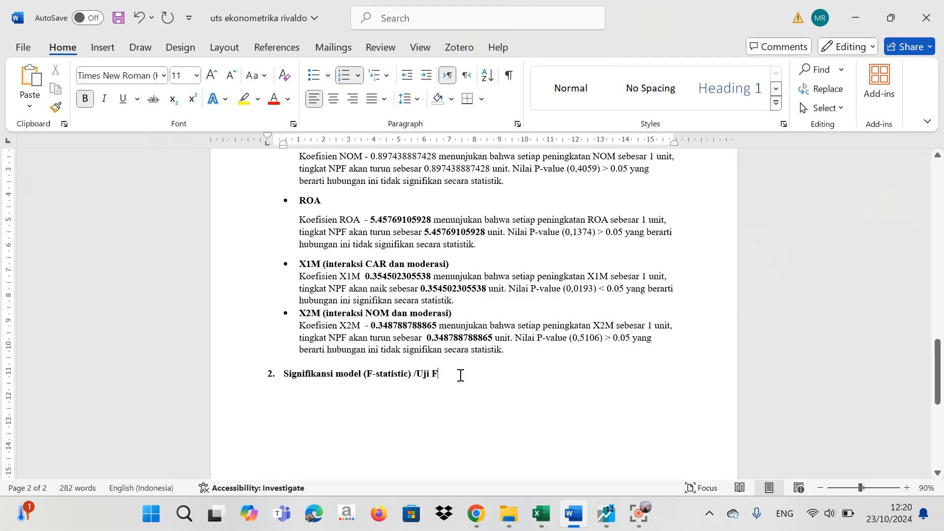
pyautogui.press('Return')
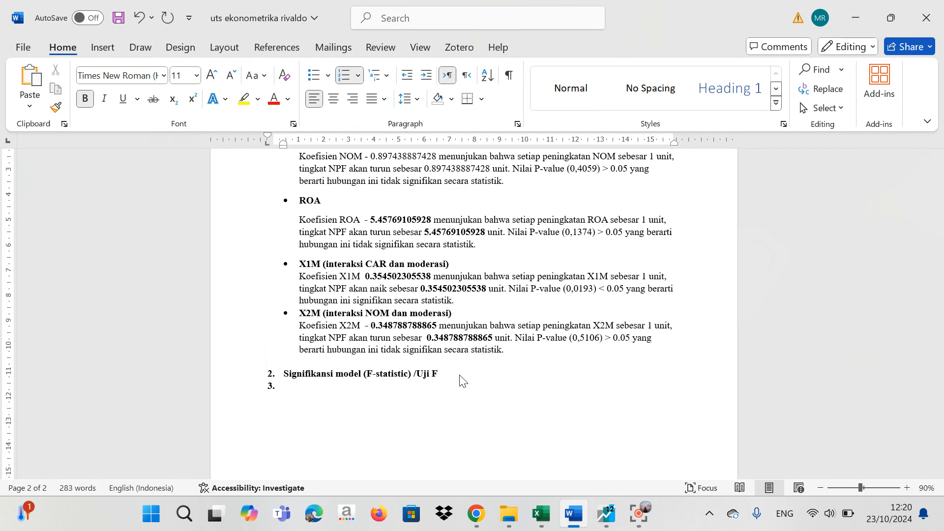
pyautogui.press('BackSpace')
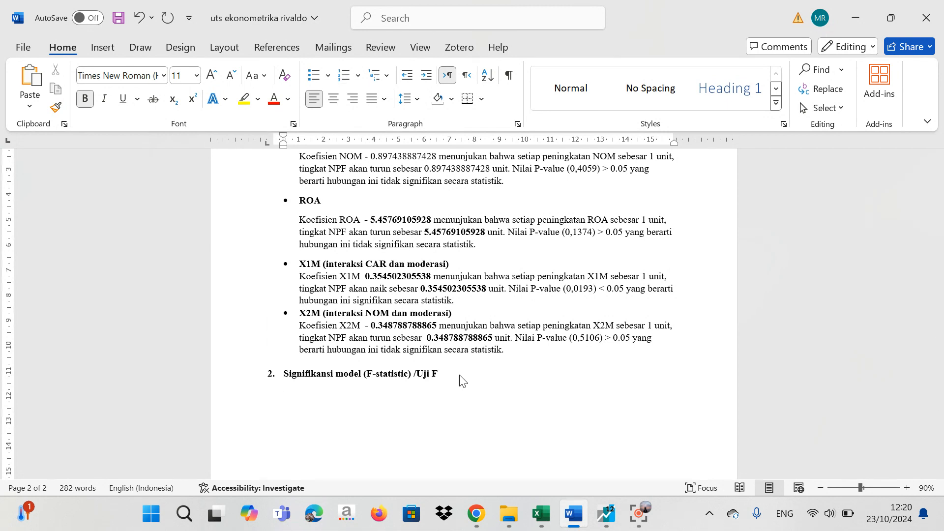
pyautogui.write('Nila')
pyautogui.press('BackSpace')
pyautogui.press('BackSpace')
pyautogui.press('BackSpace')
pyautogui.press('BackSpace')
pyautogui.hotkey('ctrl', 'b')
pyautogui.write('n')
pyautogui.press('BackSpace')
pyautogui.write('Nilai ')
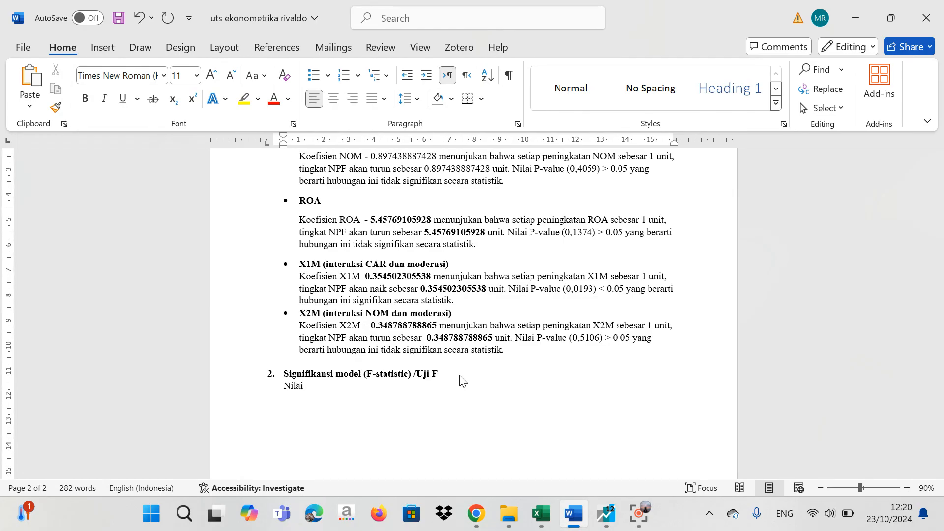
pyautogui.write('F-statistic sebesar')
# Look up the F-statistic and its probability in the regression output, and continue the line with "44.53223 dengan p-value (0.0000000)"
pyautogui.moveTo(941, 341); pyautogui.dragTo(941, 268)
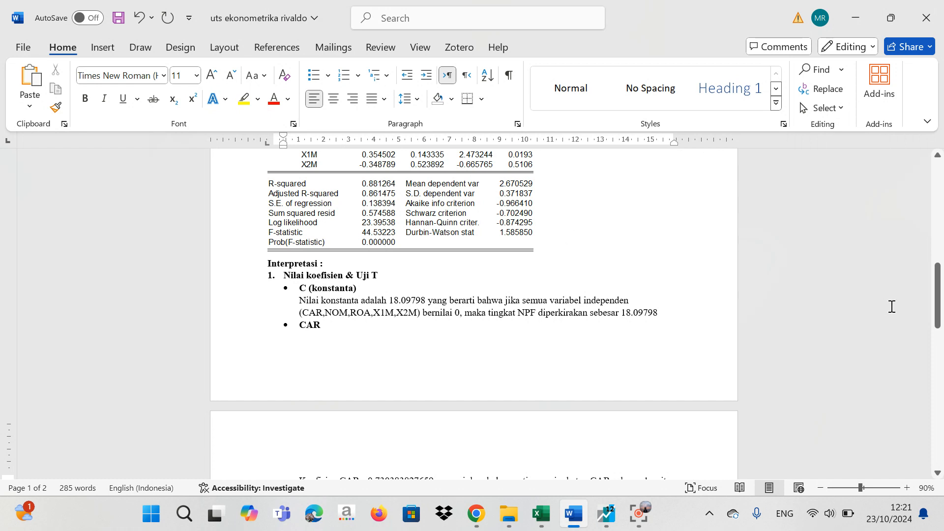
pyautogui.moveTo(942, 309); pyautogui.dragTo(943, 311)
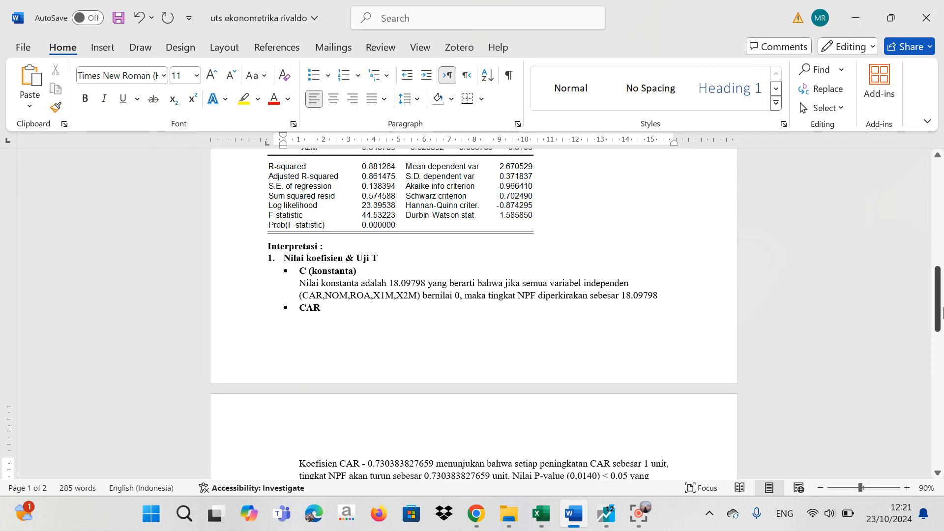
pyautogui.moveTo(943, 311); pyautogui.dragTo(940, 383)
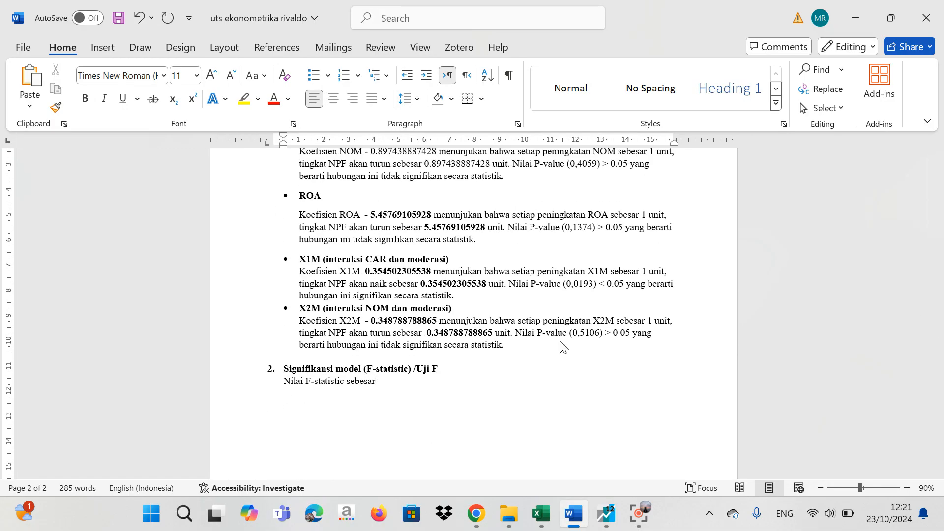
pyautogui.write('44.53223 dengan p-value')
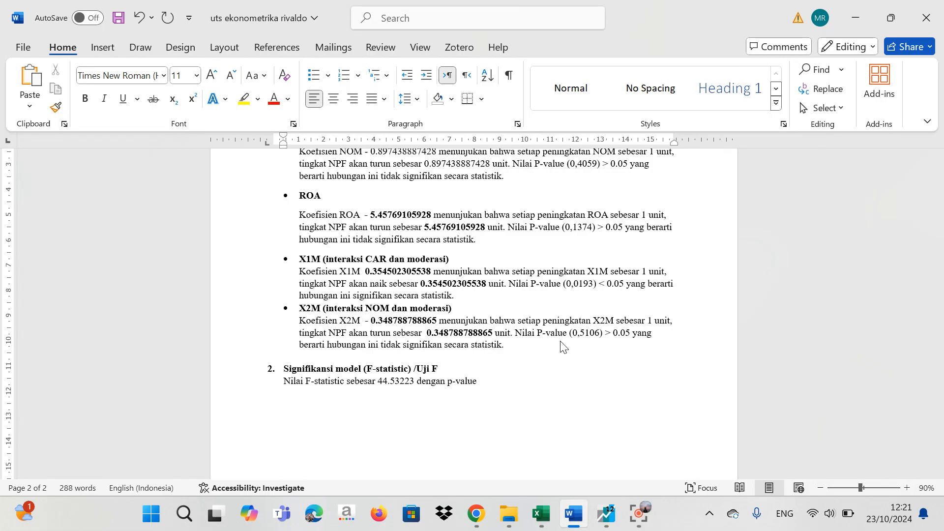
pyautogui.write(' (0.')
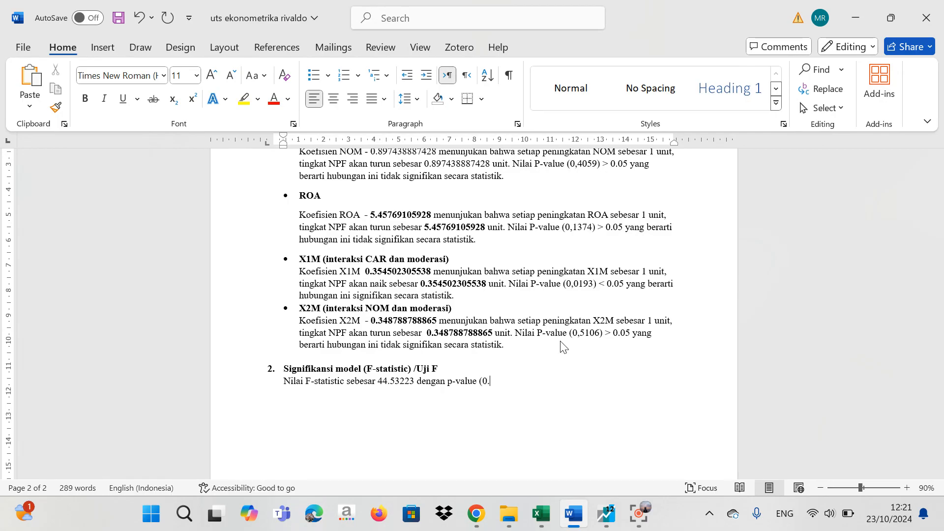
pyautogui.write('0000000)')
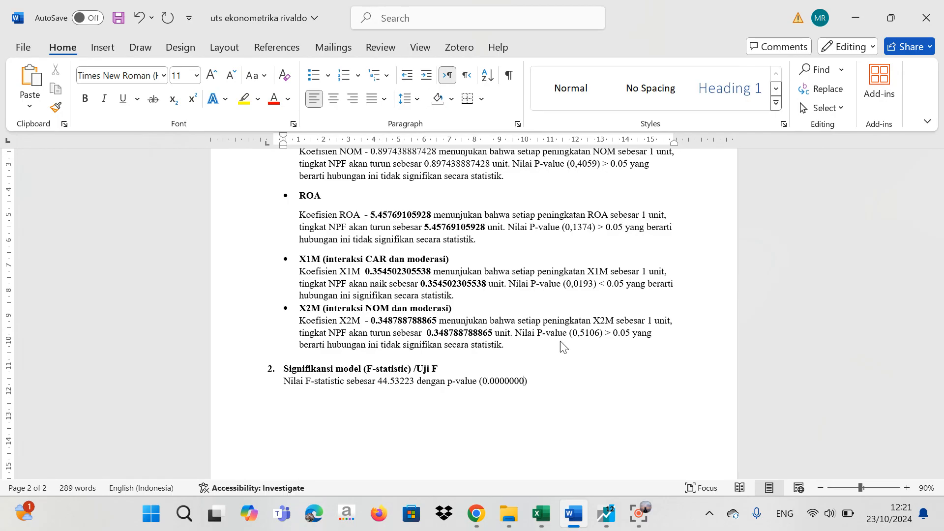
# Continue the F-statistic line under heading 2 with "menunjukan bahwa model regresi ini signifikan secra keseluruhan"
pyautogui.write(' menunjukan')
pyautogui.write('bahwa ')
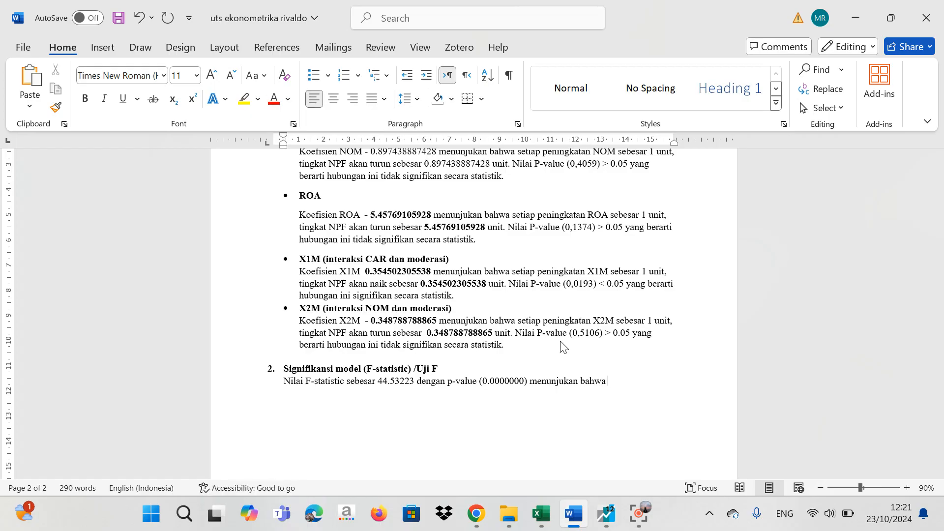
pyautogui.write('model reg')
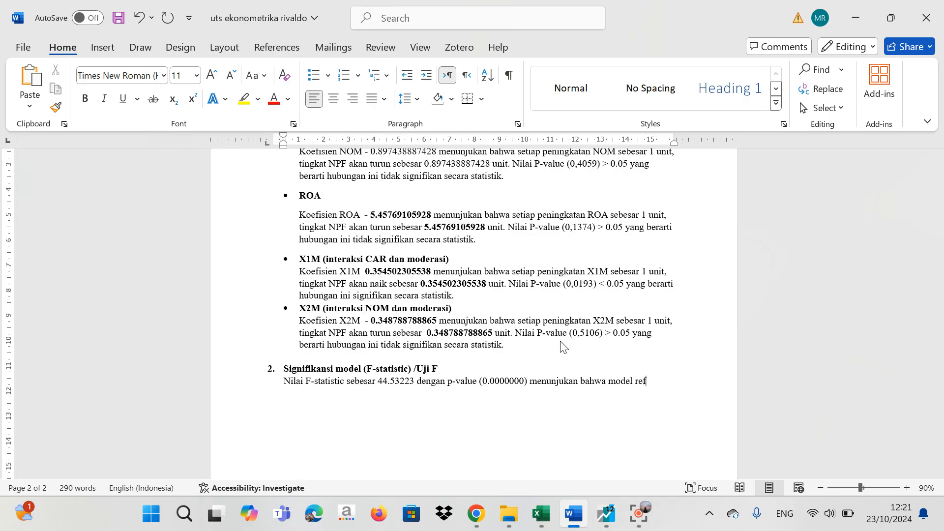
pyautogui.write('resiini')
pyautogui.press('BackSpace')
pyautogui.press('BackSpace')
pyautogui.press('BackSpace')
pyautogui.write('ini')
pyautogui.write('sig')
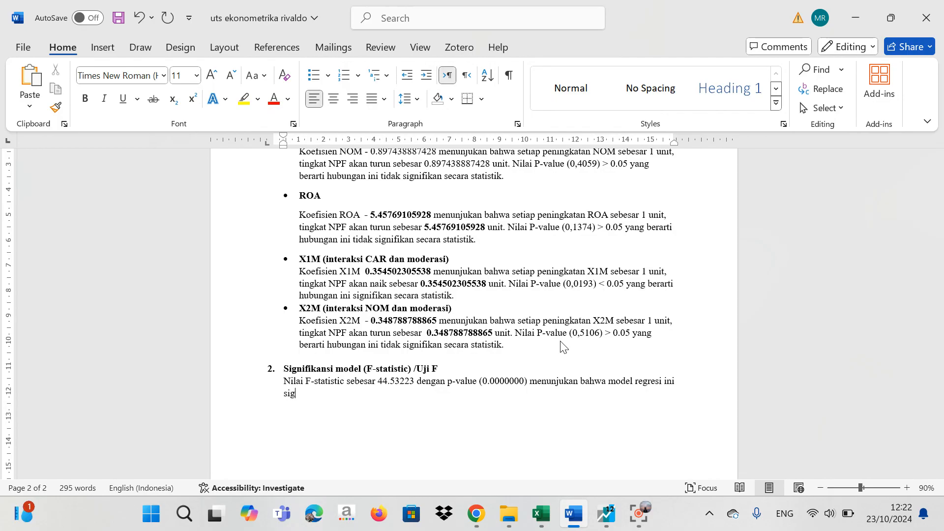
pyautogui.write('nifikan secra keseluruhan')
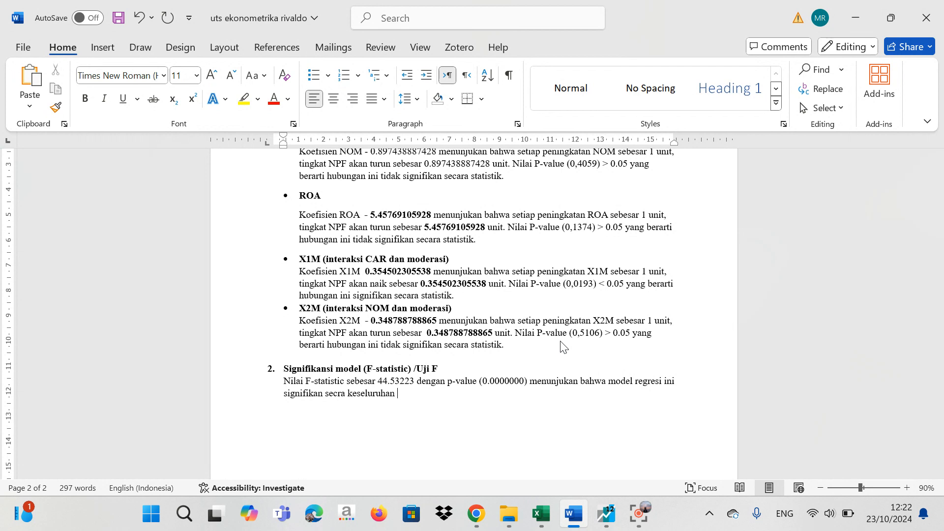
# Finish the F-statistic paragraph with ".artinya, secara keseluruhan variabel independen yang digunakan dalam model ini mampu menjelesakan variabel dalam NPF."
pyautogui.write(' .')
pyautogui.write('arti')
pyautogui.write('nya')
pyautogui.write(',')
pyautogui.write('se')
pyautogui.write('cara ')
pyautogui.write('keseluruh')
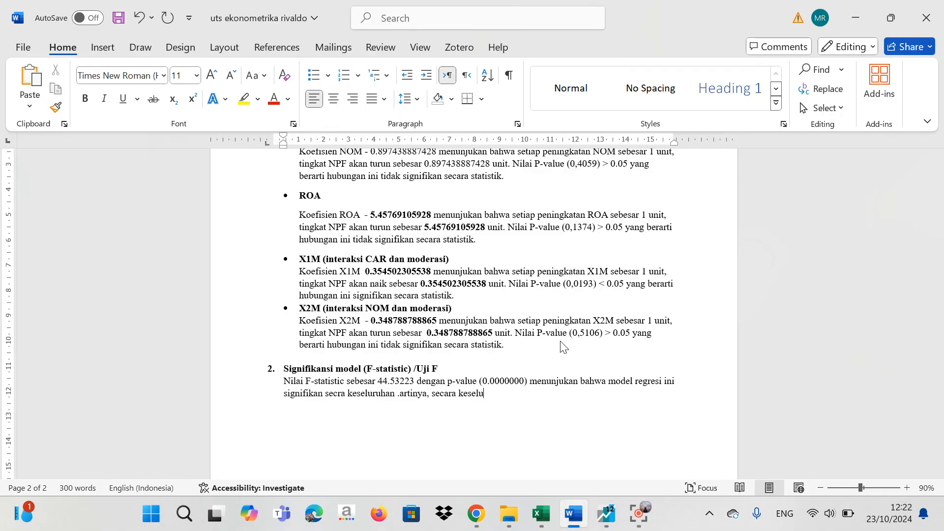
pyautogui.write('an var')
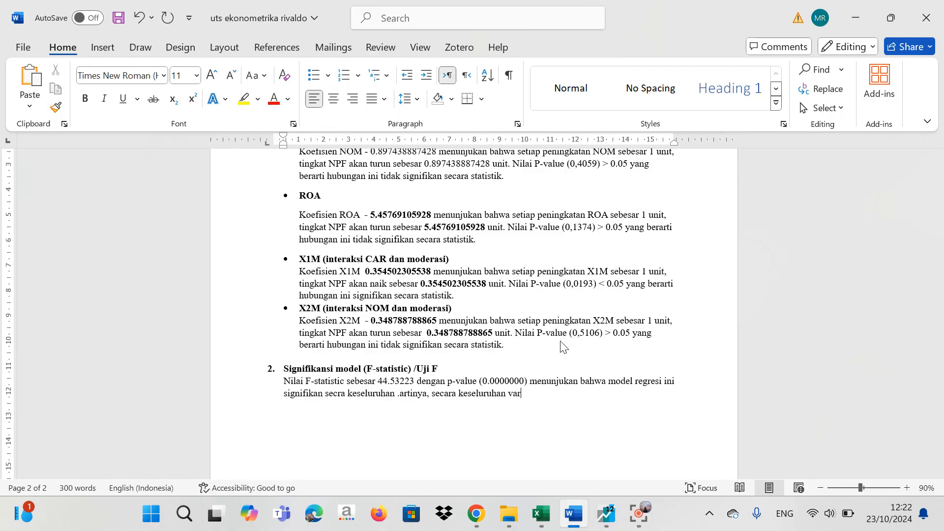
pyautogui.write('iabel indep')
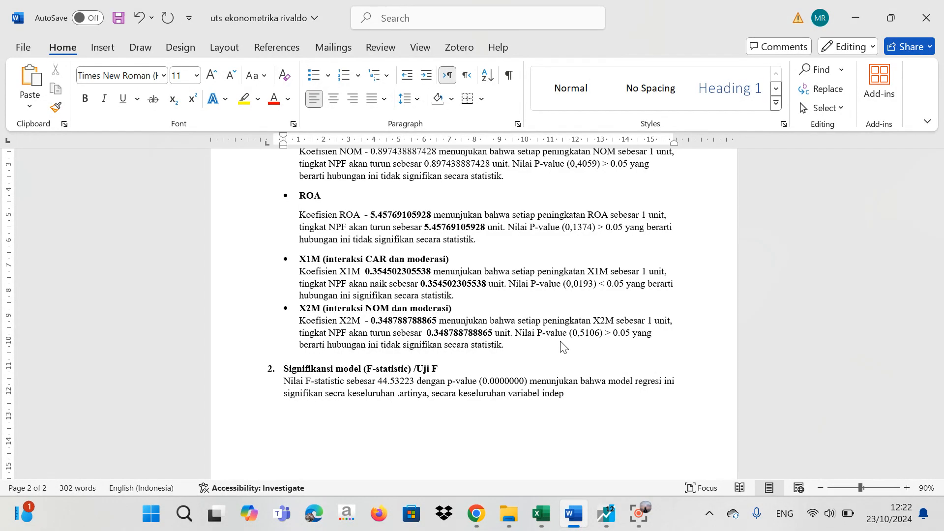
pyautogui.write('enden yang digunakan dalam m')
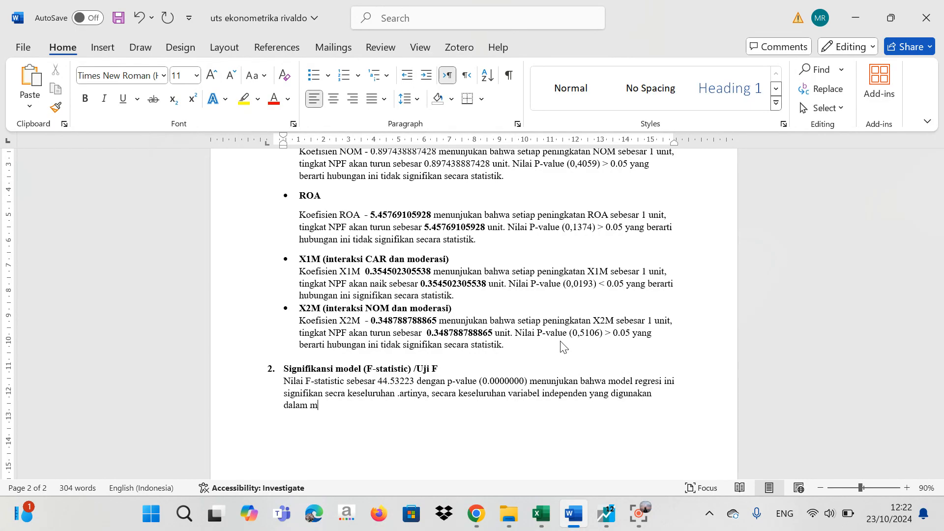
pyautogui.write('odel ini mampu men')
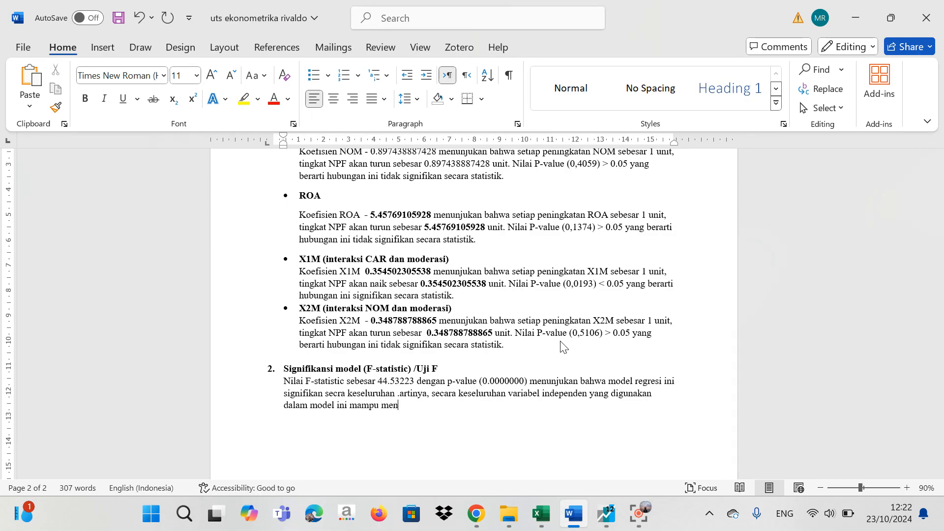
pyautogui.write('jelesakna')
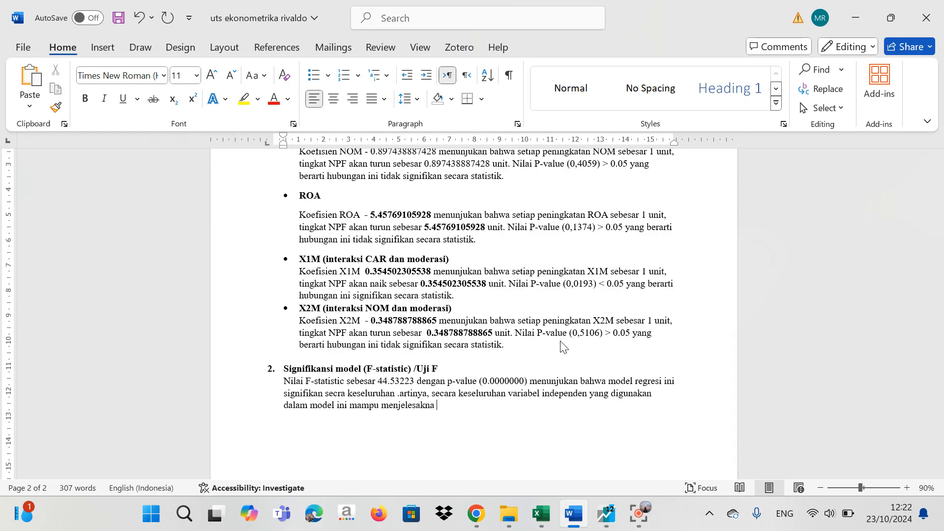
pyautogui.press('BackSpace')
pyautogui.press('BackSpace')
pyautogui.press('BackSpace')
pyautogui.write('a')
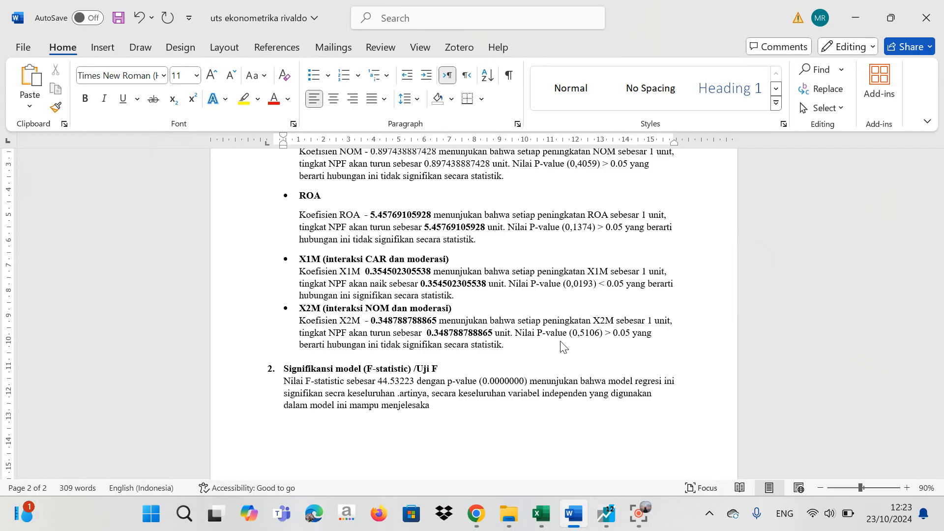
pyautogui.write('n variabel')
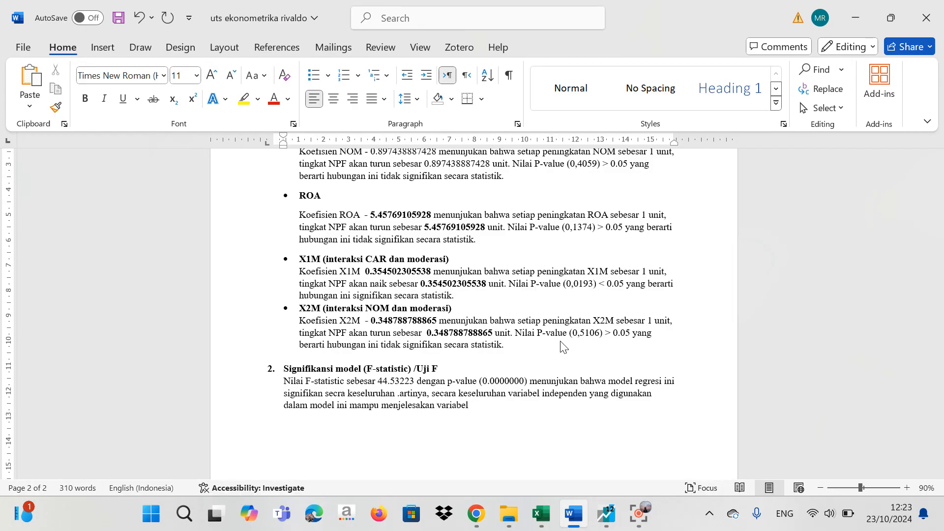
pyautogui.write(' dalam NPF')
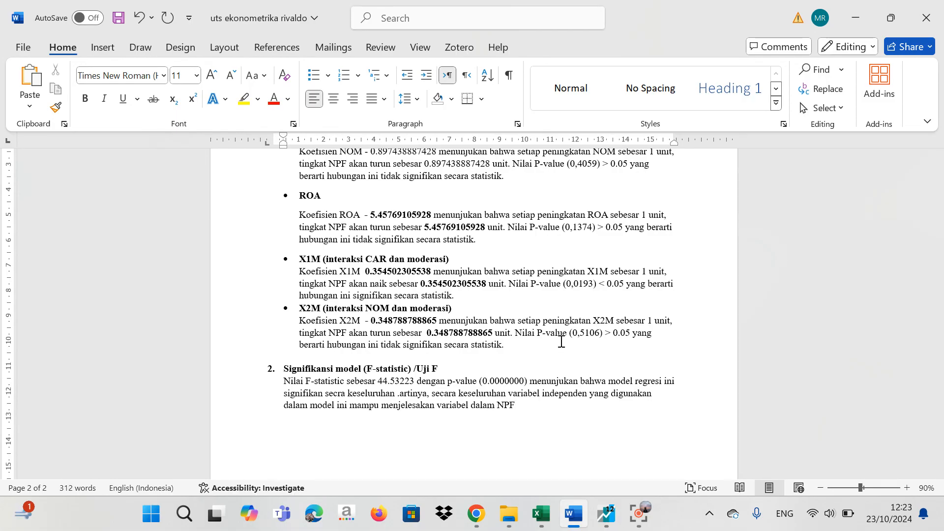
pyautogui.write('.')
# Add numbered item 3 below the F-statistic paragraph, with the bold heading text "R.squared"
pyautogui.press('Return')
pyautogui.write('3.')
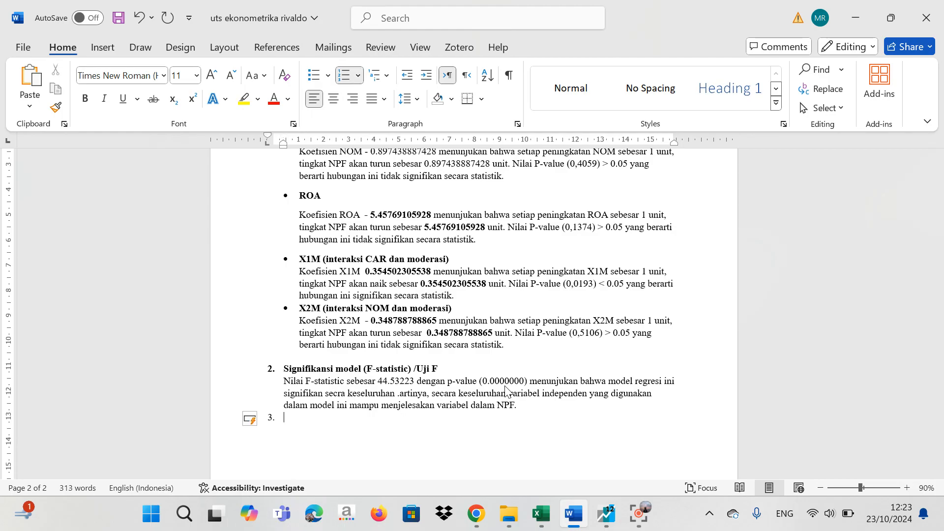
pyautogui.hotkey('ctrl', 'b')
pyautogui.write('r')
pyautogui.press('BackSpace')
pyautogui.write('R,squared')
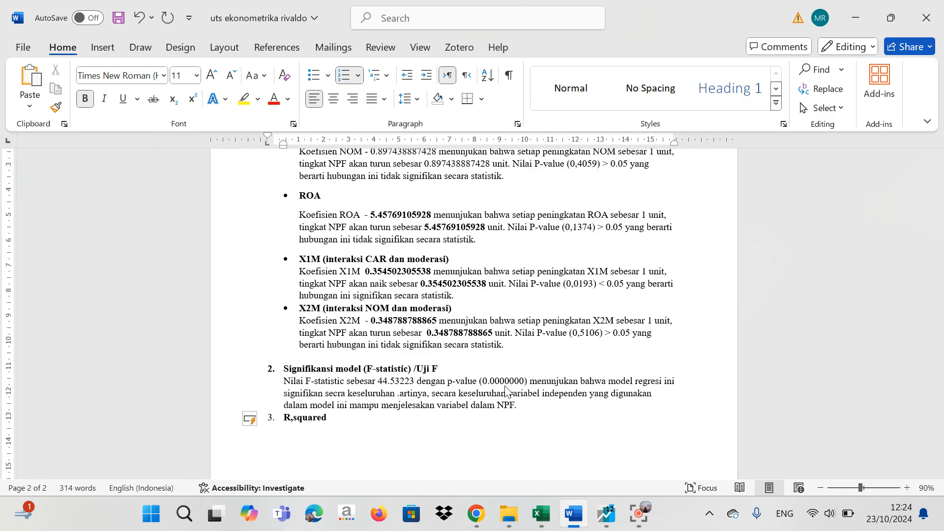
pyautogui.press('BackSpace')
pyautogui.press('BackSpace')
pyautogui.press('BackSpace')
pyautogui.press('BackSpace')
pyautogui.press('BackSpace')
pyautogui.press('BackSpace')
pyautogui.press('BackSpace')
pyautogui.press('BackSpace')
pyautogui.press('BackSpace')
pyautogui.write('.squared')
# Start an unnumbered, non-bold line under heading 3 with the text "R.squared"
pyautogui.press('Return')
pyautogui.press('BackSpace')
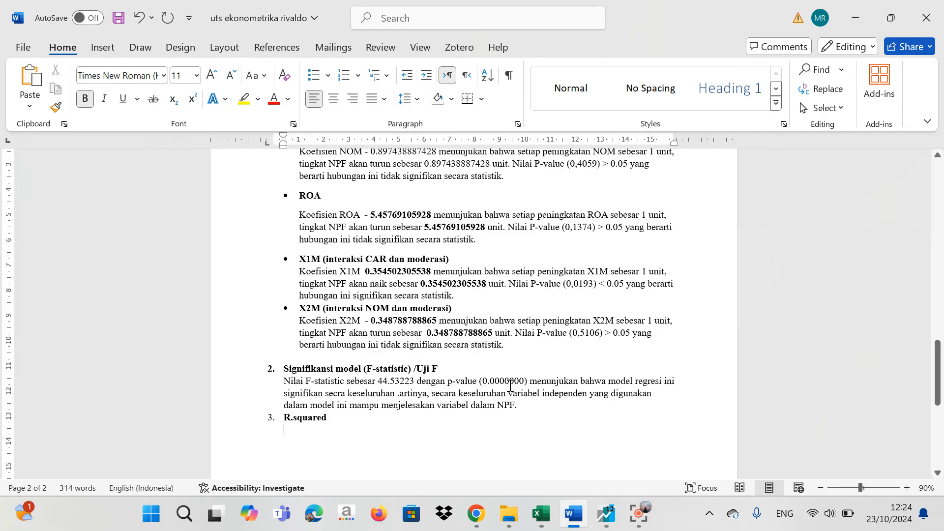
pyautogui.write('R')
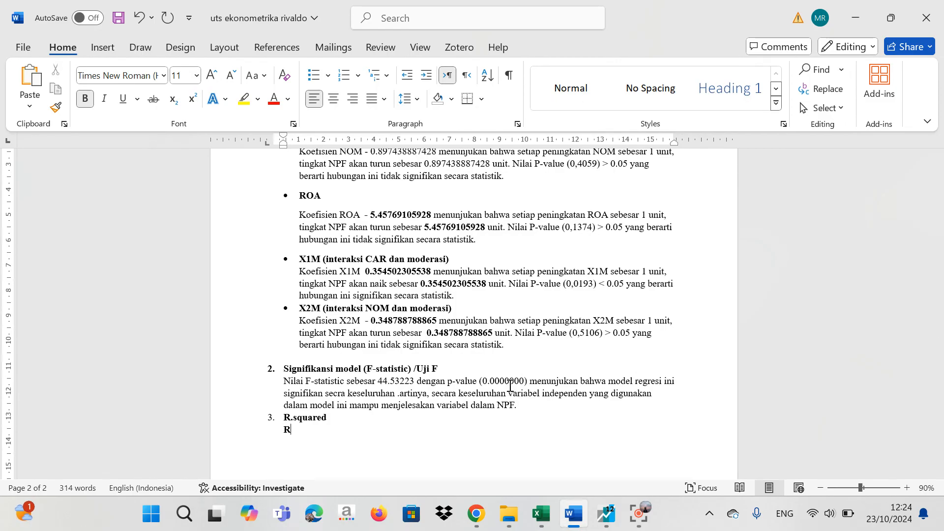
pyautogui.write('.squared')
pyautogui.moveTo(369, 433); pyautogui.dragTo(283, 436)
pyautogui.hotkey('ctrl', 'b')
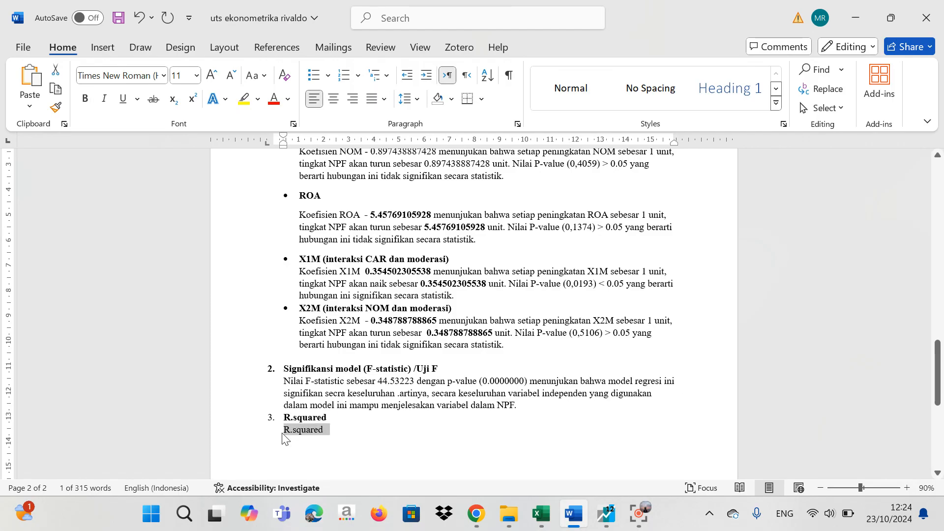
pyautogui.click(335, 433)
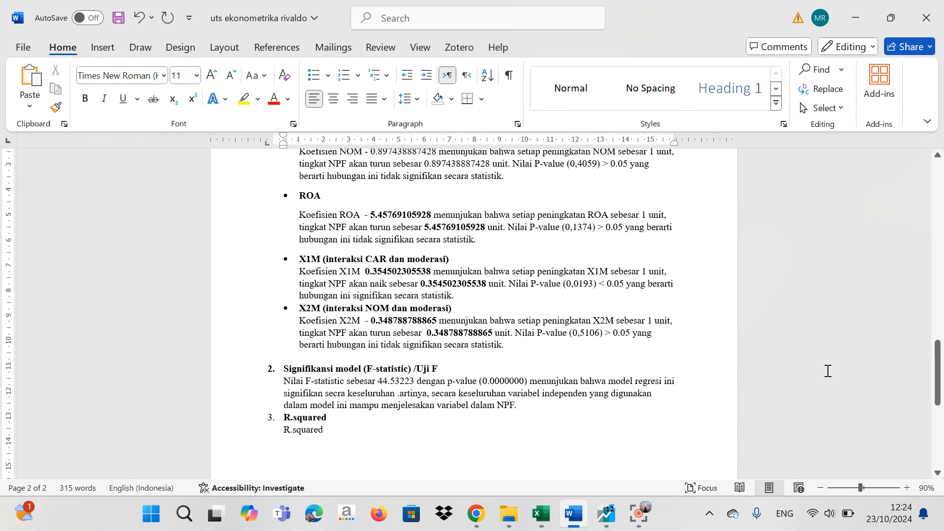
# Look up R-squared in the regression output, and continue the line under heading 3 with "(0.881264) menunjukan bahwa 88.13%"
pyautogui.moveTo(939, 401); pyautogui.dragTo(939, 300)
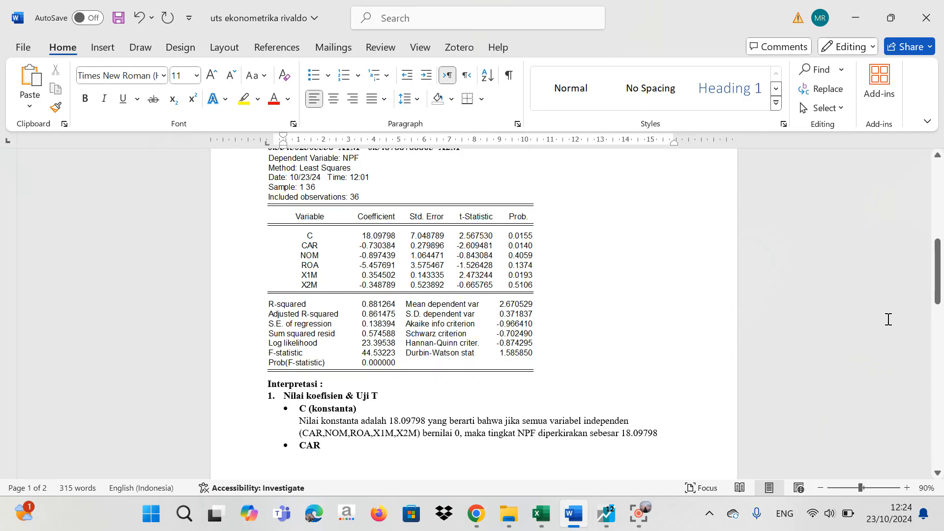
pyautogui.moveTo(938, 300); pyautogui.dragTo(941, 396)
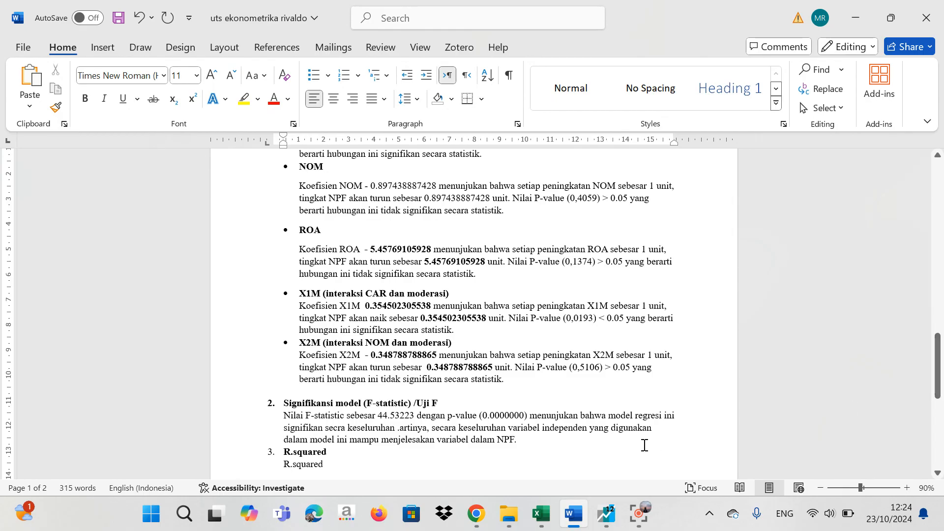
pyautogui.write('(')
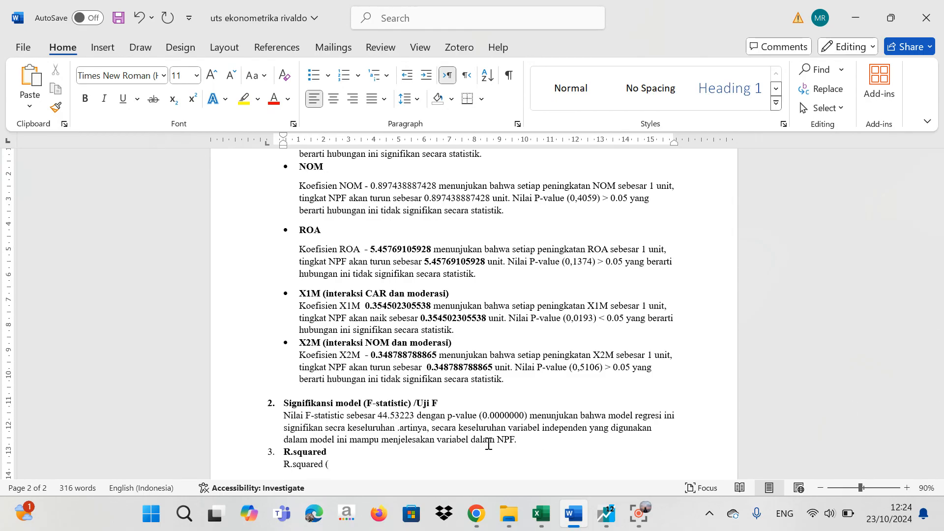
pyautogui.write('0.88')
pyautogui.write('1264) menunjukan')
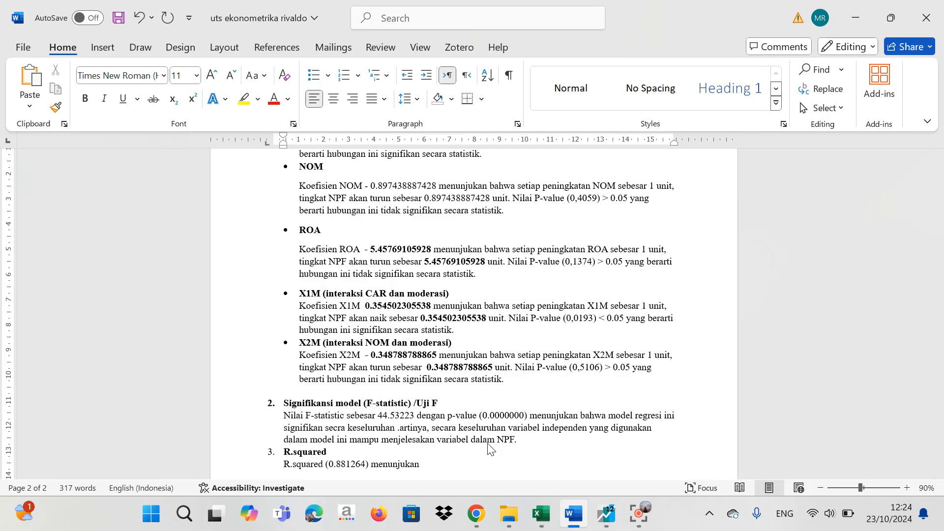
pyautogui.write(' bahwa 88.13%')
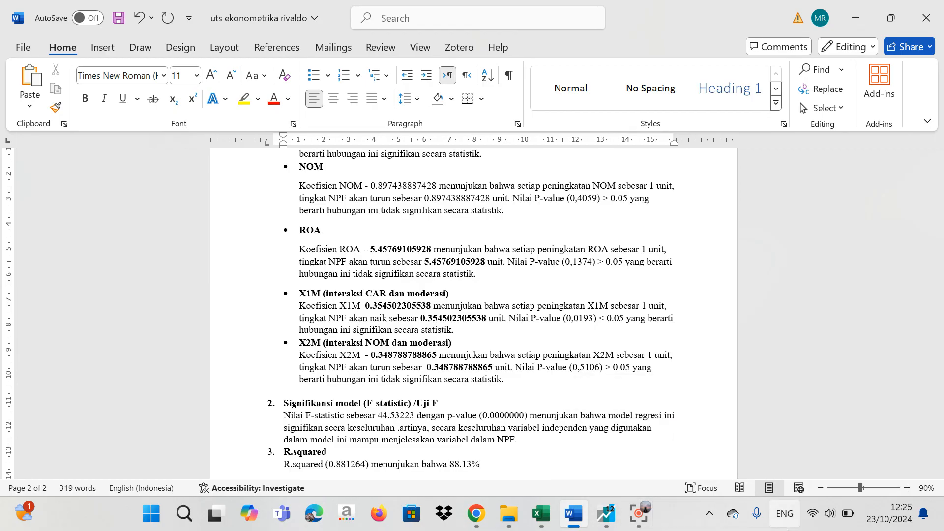
# Continue the R-squared line with "variasi dalam NPF dapat dijelesakan oleh variabel independen (CAR,NOM,ROA,X1M,X2M)"
pyautogui.write(' var')
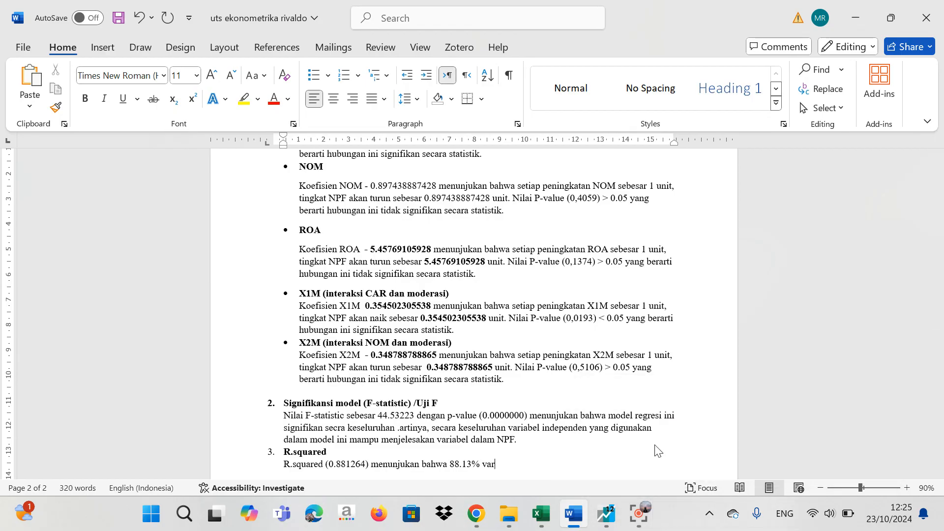
pyautogui.write('iasi dalam NPF')
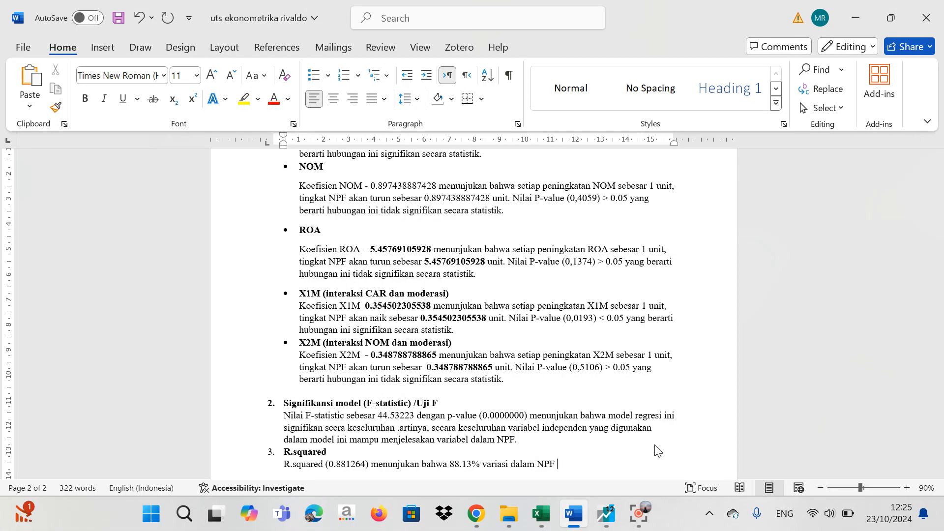
pyautogui.write(' dapat dijelesakan ')
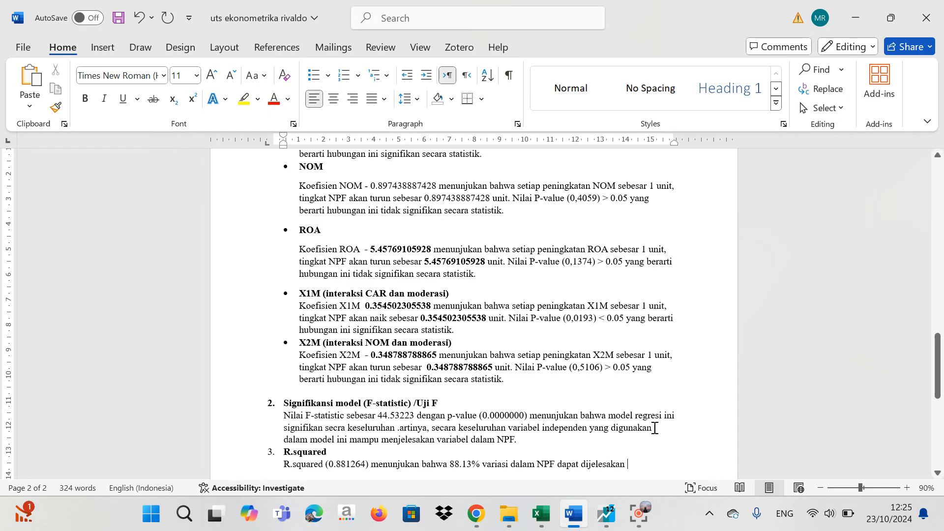
pyautogui.write(' ole')
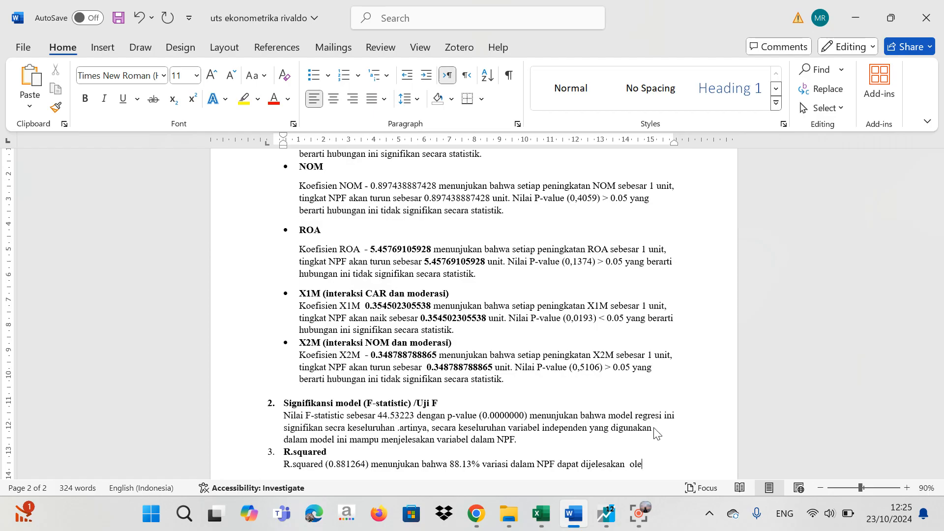
pyautogui.write('h variabel independen (CAR<')
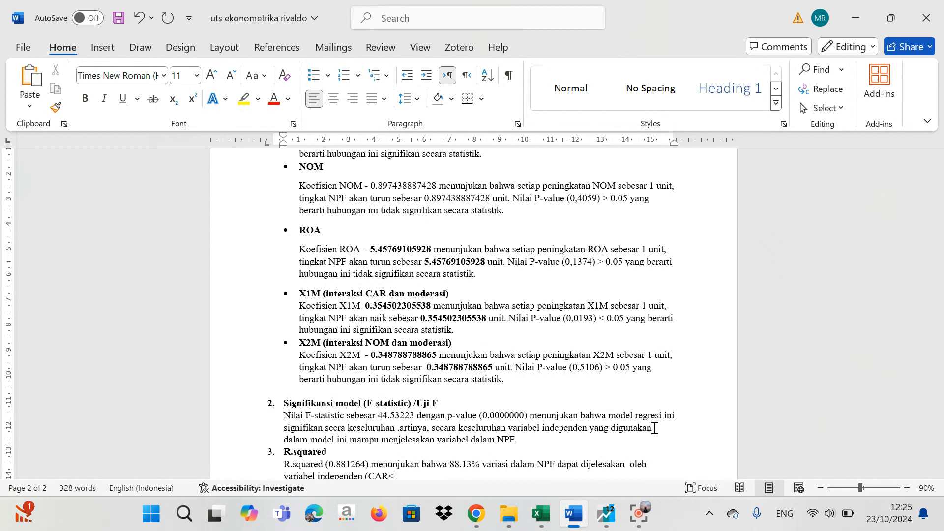
pyautogui.press('BackSpace')
pyautogui.write(',NOM,RA')
pyautogui.press('BackSpace')
pyautogui.write('OA,X1M,X2M)')
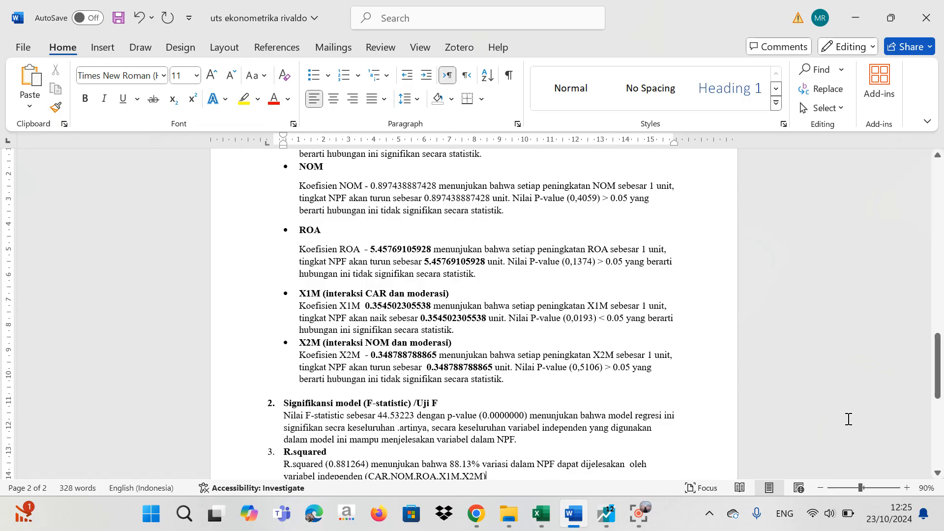
# Finish the sentence under heading 3 R.squared with "dalam model ini."
pyautogui.moveTo(942, 366); pyautogui.dragTo(942, 377)
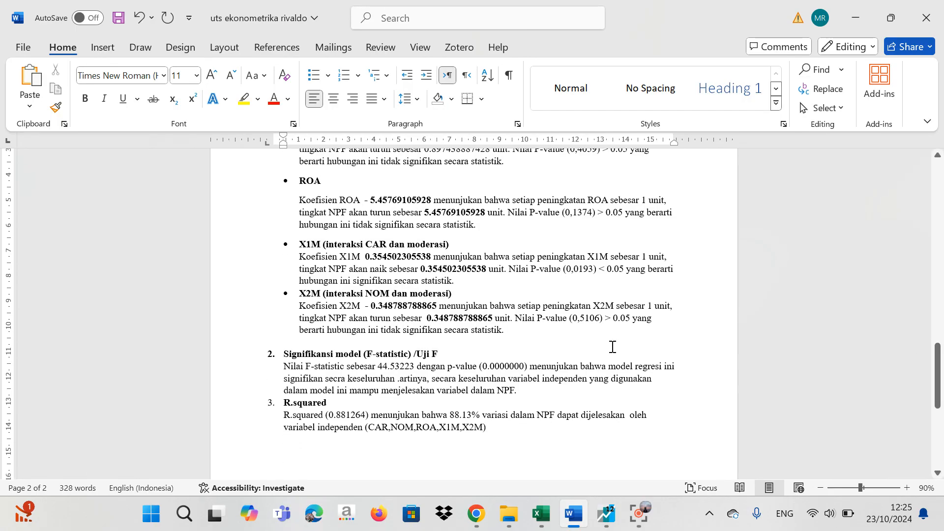
pyautogui.write('dalam ')
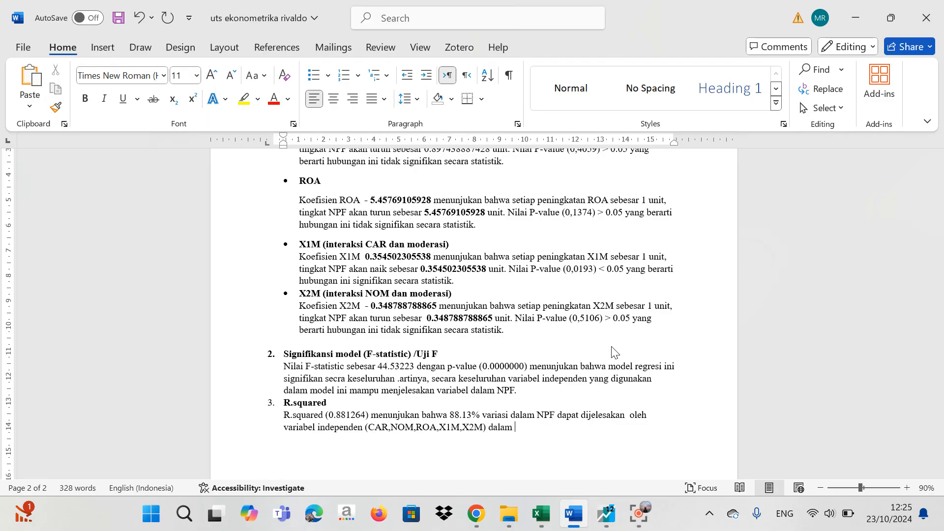
pyautogui.write('model ')
pyautogui.write('ini.11.87 % dijelaskan olev')
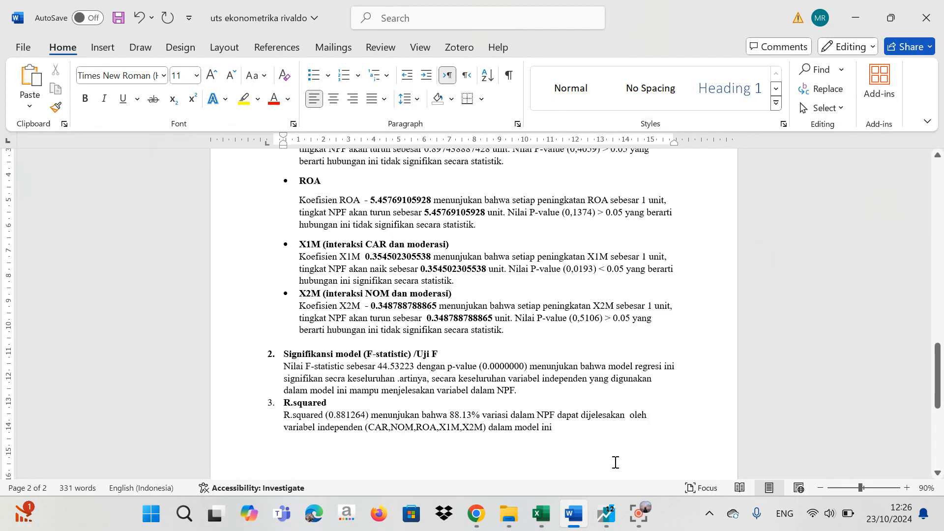
pyautogui.write('.')
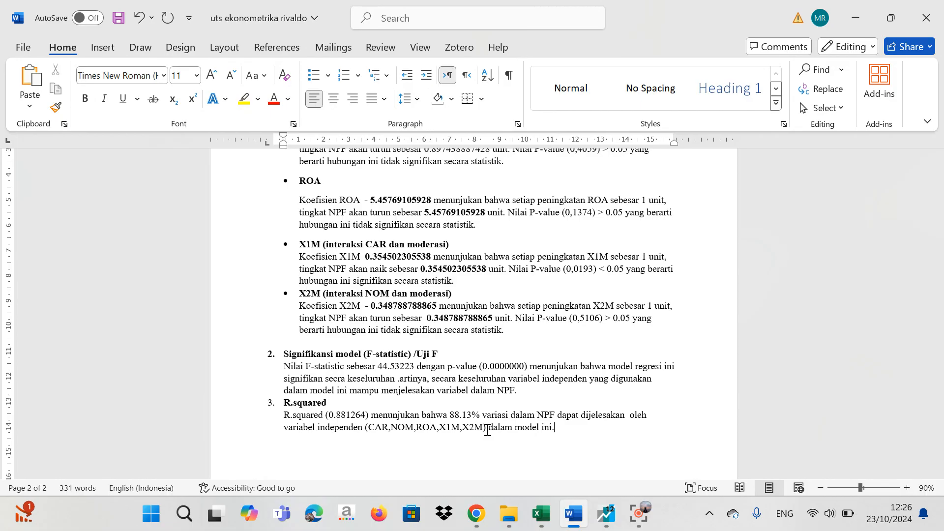
# Add the closing sentence "11.87 % dijelaskan oleh variabel lain yang tidak ada dalam model." to the R-squared paragraph
pyautogui.write('11')
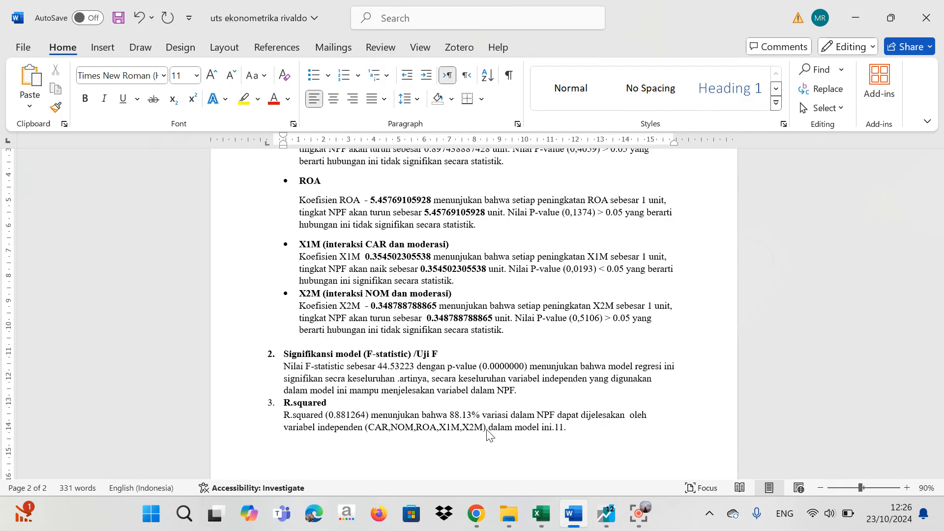
pyautogui.write('.87 % dijelaskan olev variabel')
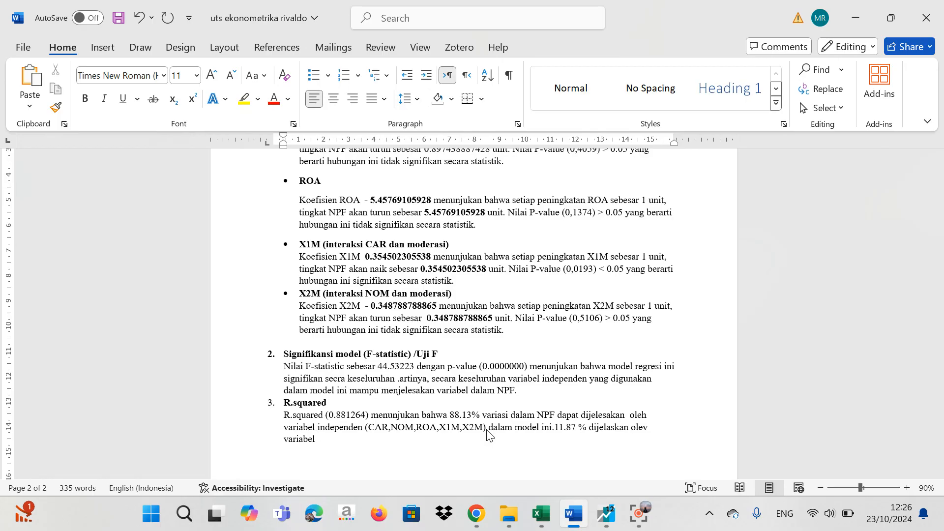
pyautogui.press('BackSpace')
pyautogui.press('BackSpace')
pyautogui.press('BackSpace')
pyautogui.press('BackSpace')
pyautogui.press('BackSpace')
pyautogui.press('BackSpace')
pyautogui.press('BackSpace')
pyautogui.press('BackSpace')
pyautogui.press('BackSpace')
pyautogui.write('h var')
pyautogui.write('iabel lai')
pyautogui.write('n yang to')
pyautogui.press('BackSpace')
pyautogui.write('idak ada dalam')
pyautogui.press('BackSpace')
pyautogui.press('BackSpace')
pyautogui.write('dalam ')
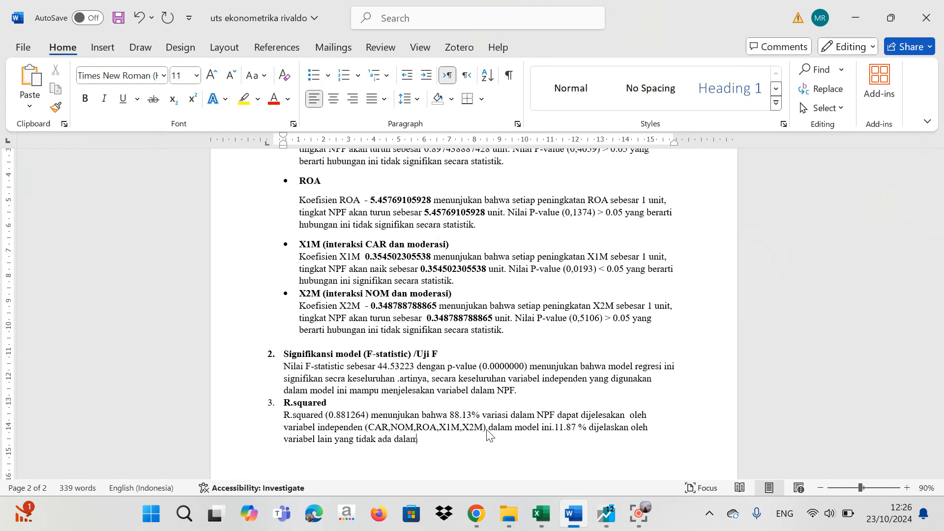
pyautogui.write('model.')
# Add the bold heading "ASUMSI KLASIK" below the R-squared paragraph, separated by a blank line
pyautogui.press('Return')
pyautogui.write('ASUN')
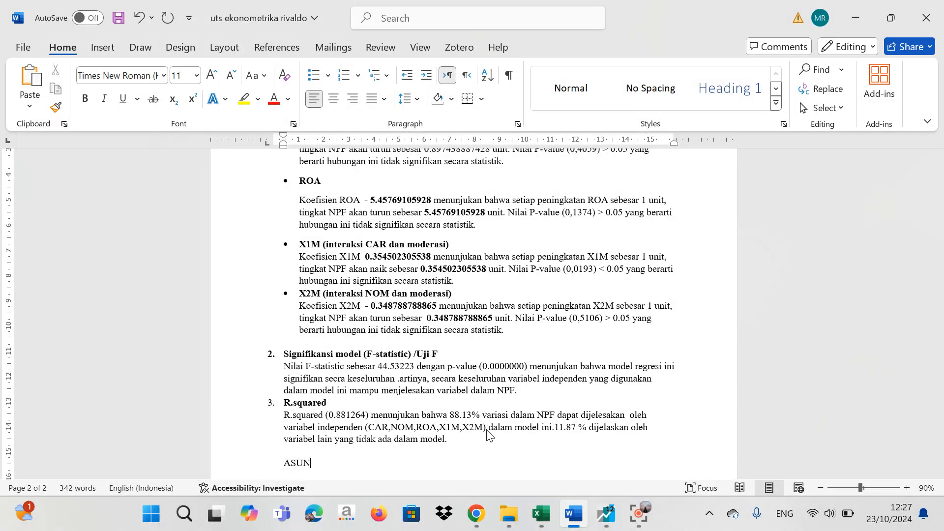
pyautogui.press('BackSpace')
pyautogui.write('MSI KLASIK')
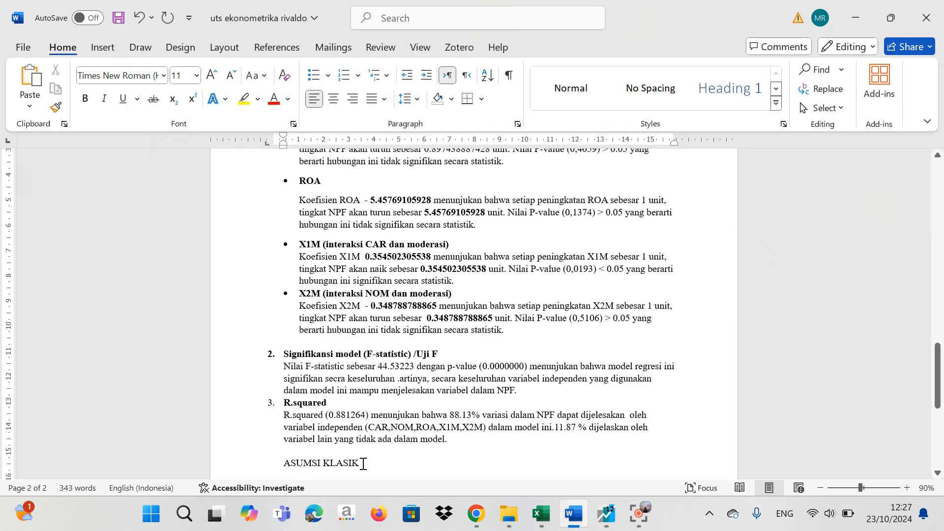
pyautogui.moveTo(362, 462); pyautogui.dragTo(283, 463)
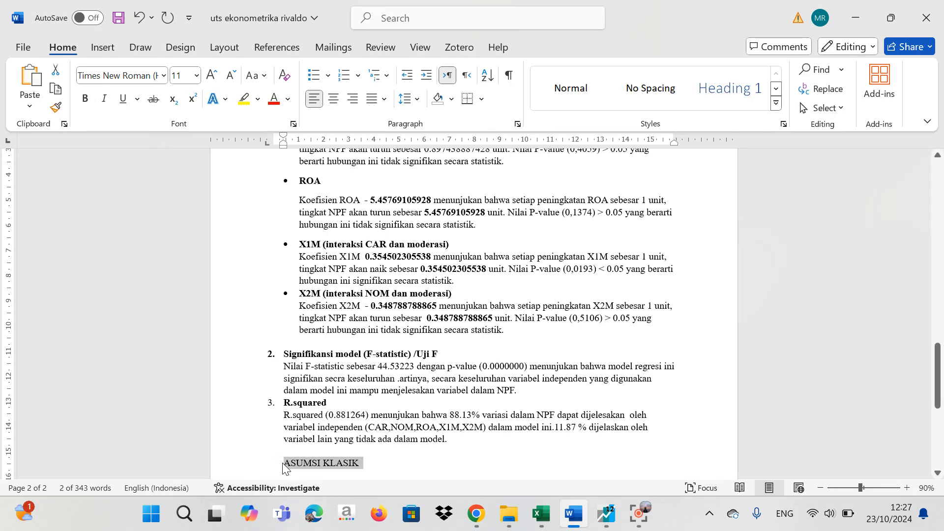
pyautogui.hotkey('ctrl', 'b')
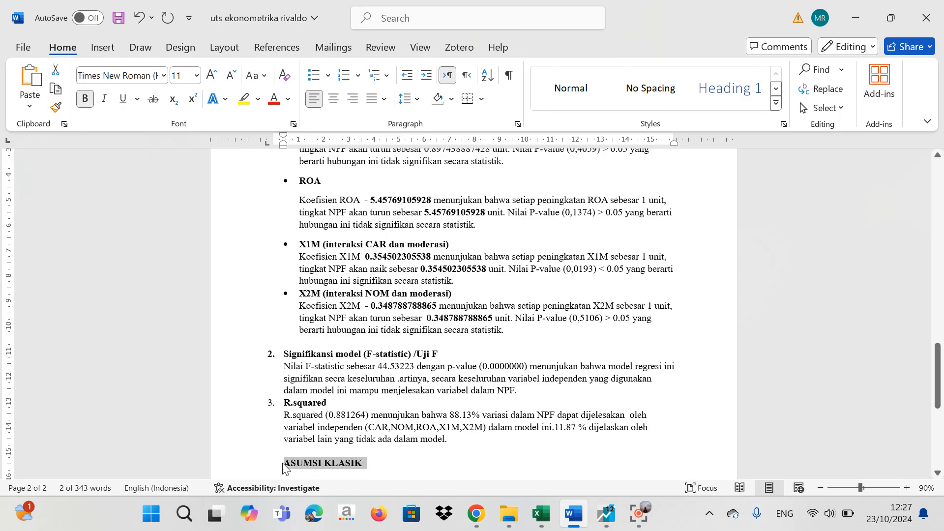
pyautogui.click(439, 452)
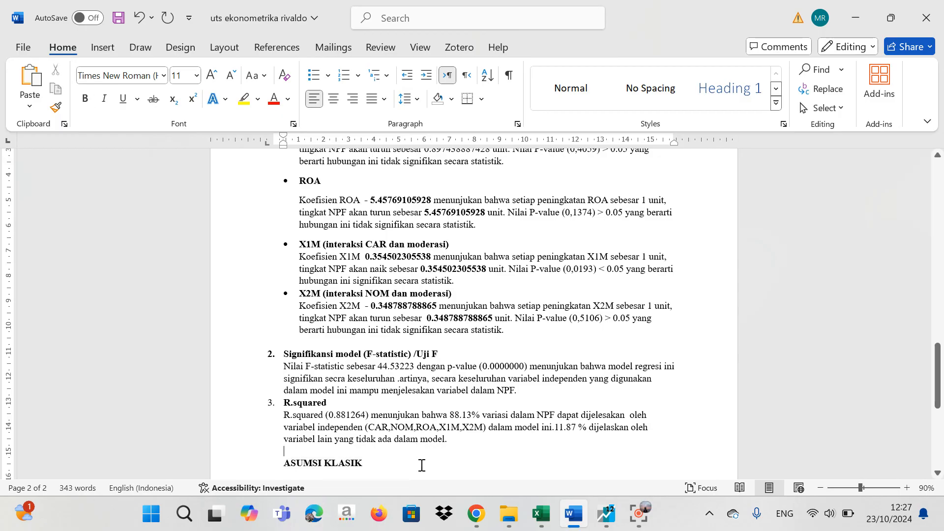
# Add bold numbered item 1 "UJI NORMALITAS" under the ASUMSI KLASIK heading, with an empty unnumbered line beneath it
pyautogui.click(421, 466)
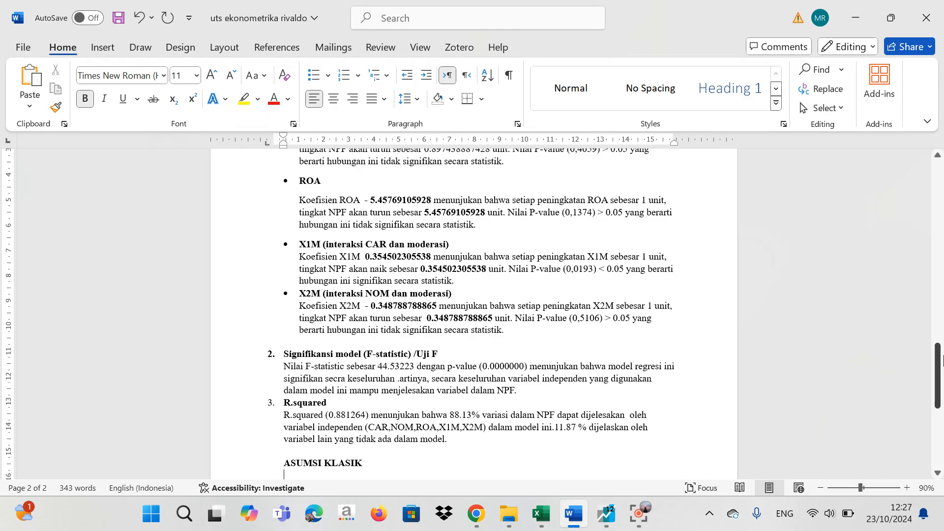
pyautogui.moveTo(939, 352); pyautogui.dragTo(939, 388)
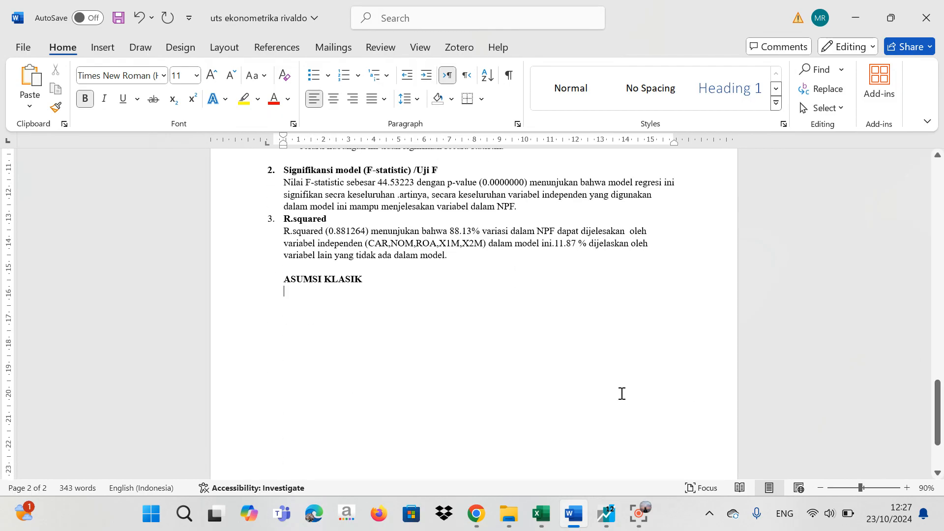
pyautogui.write('1.')
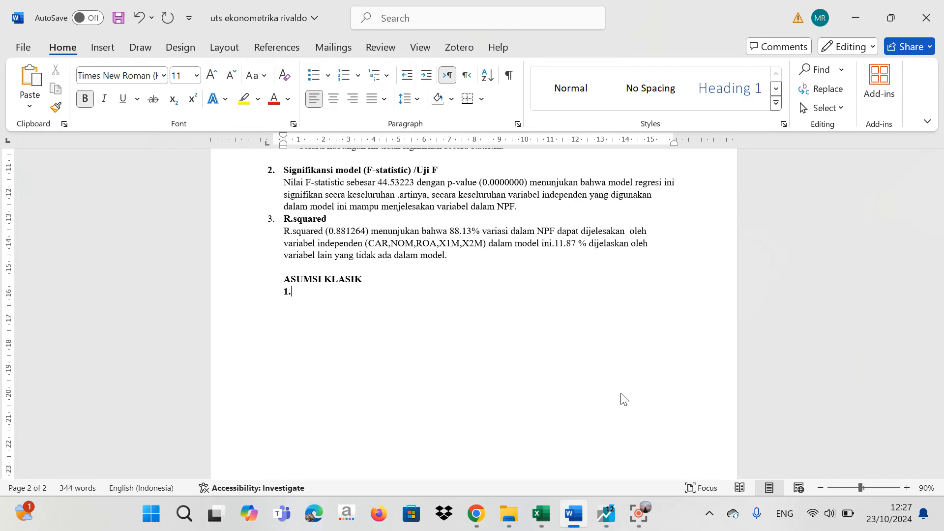
pyautogui.write('UJI')
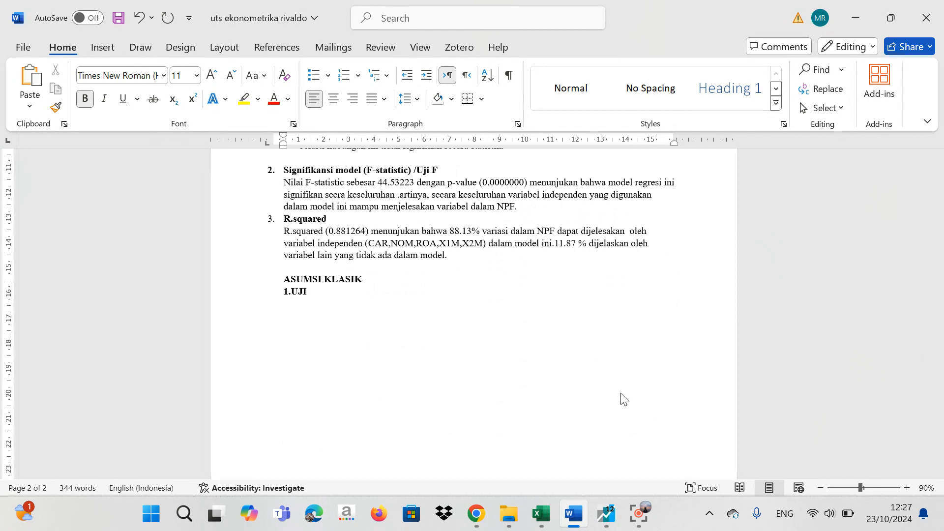
pyautogui.write(' NOR')
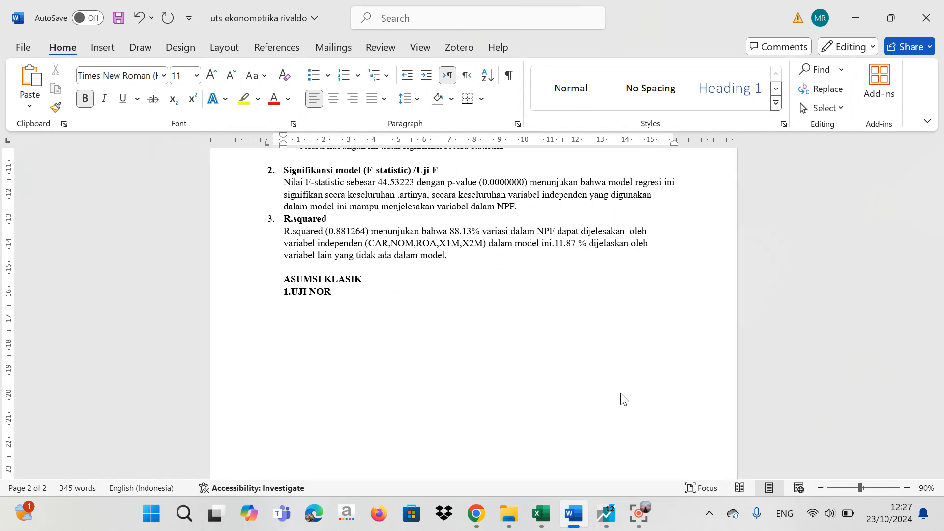
pyautogui.write('MALITAS')
pyautogui.press('Return')
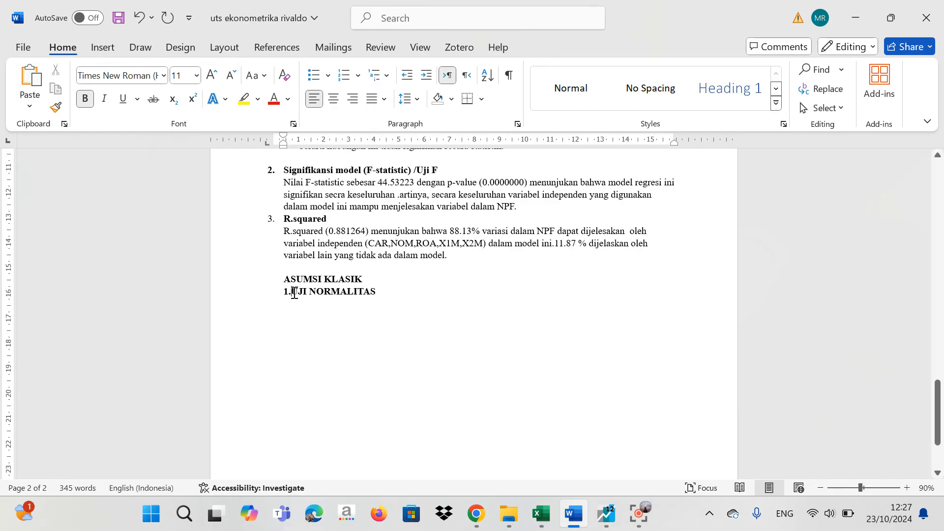
pyautogui.click(427, 301)
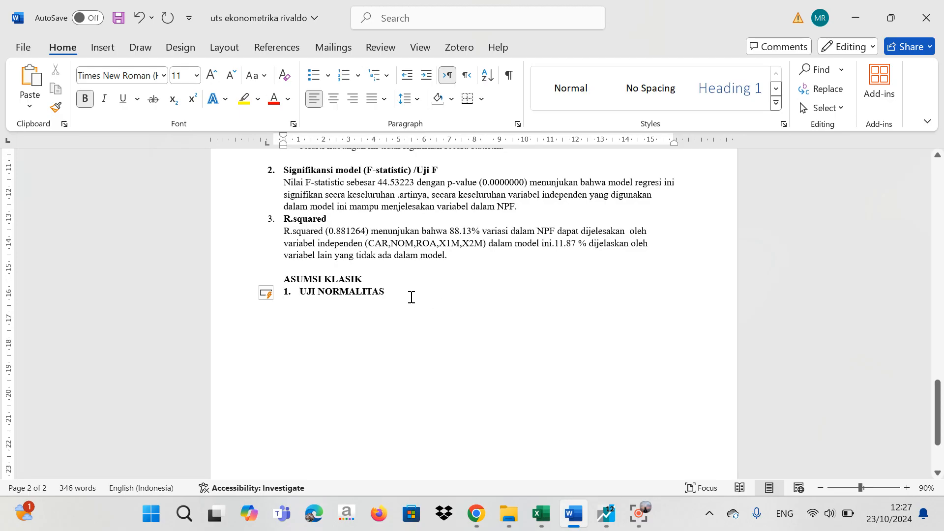
pyautogui.click(411, 294)
pyautogui.press('Return')
pyautogui.press('BackSpace')
# Switch to EViews and run the Histogram - Normality Test on the residuals of the NPF equation
pyautogui.click(601, 526)
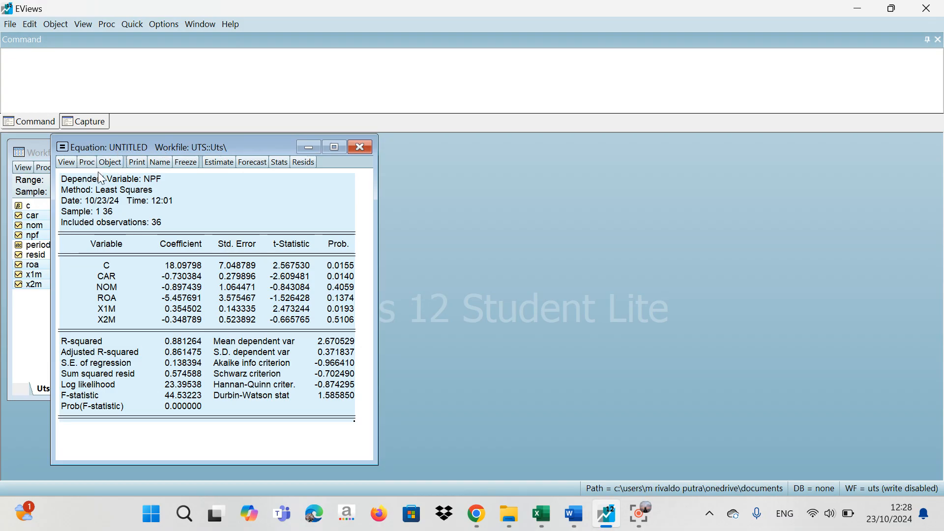
pyautogui.click(64, 164)
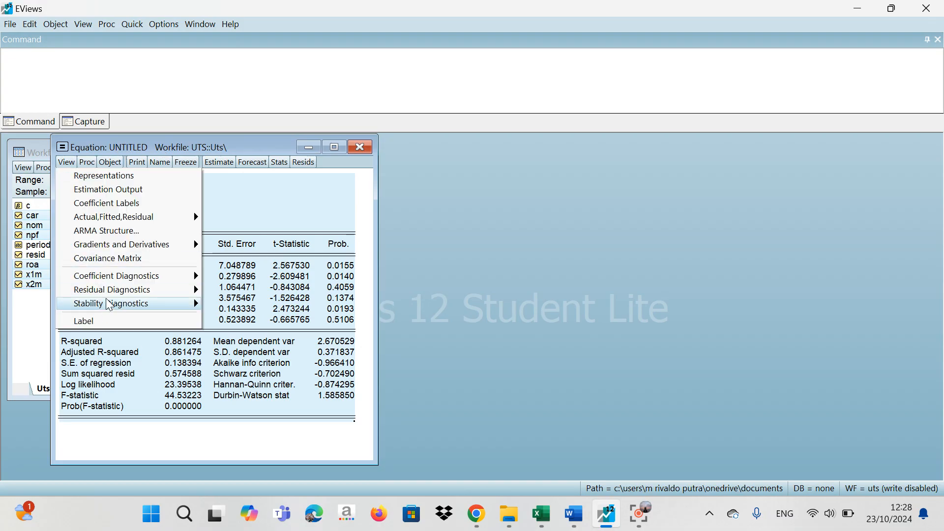
pyautogui.moveTo(127, 295)
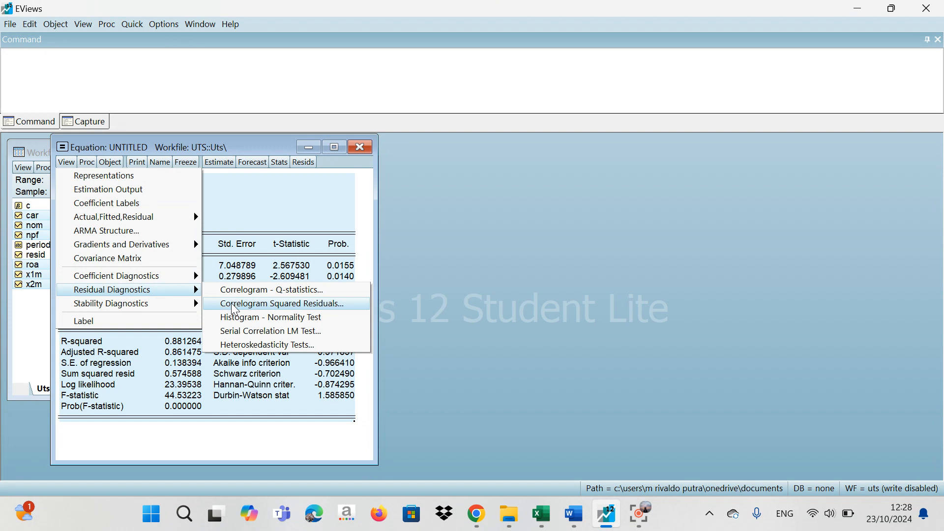
pyautogui.click(280, 322)
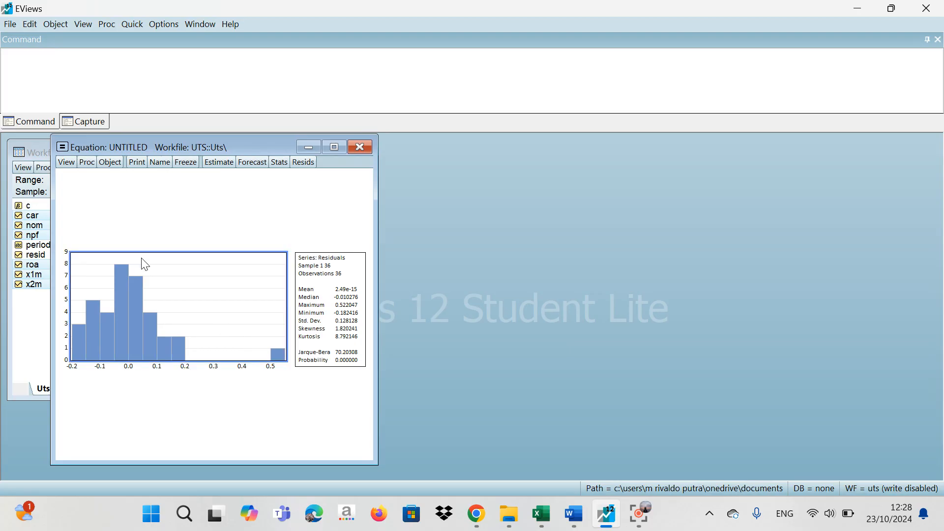
pyautogui.doubleClick(229, 274)
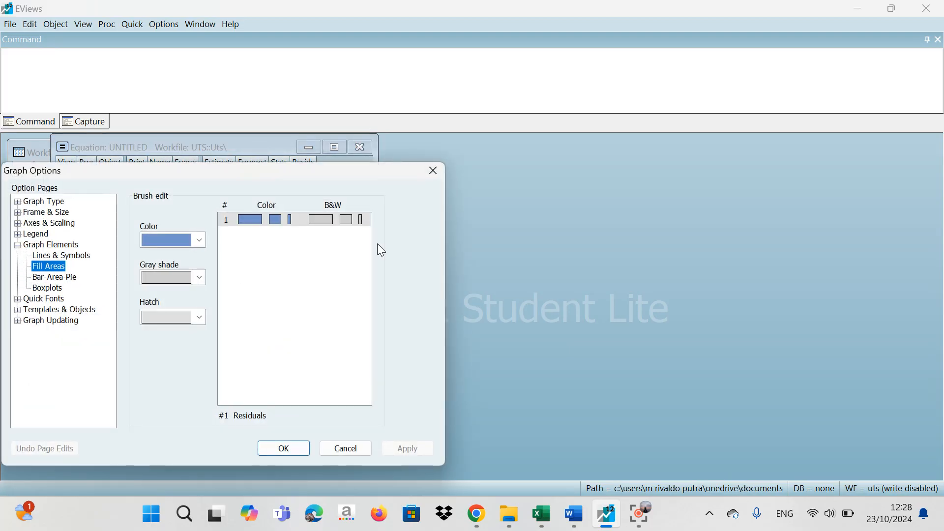
pyautogui.click(434, 171)
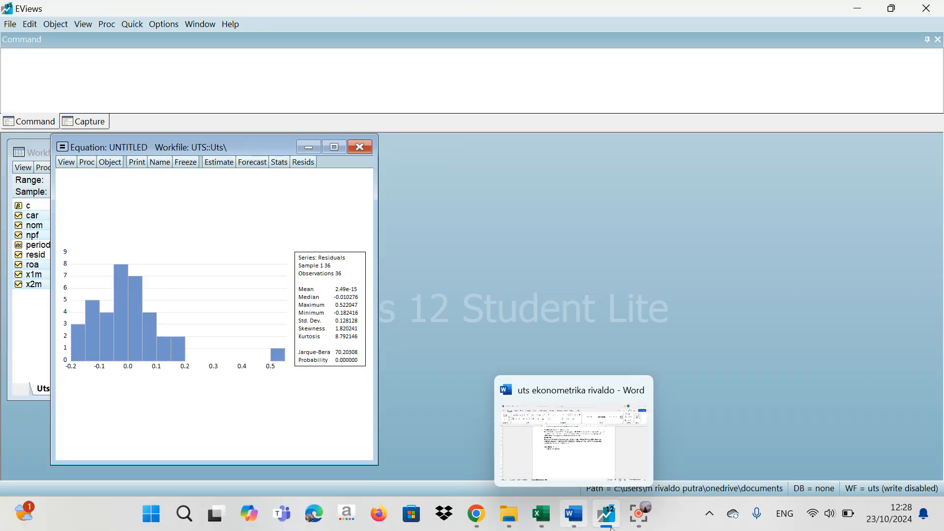
# Return to Word and insert the picture Screenshot (20) from the Pictures library's Screenshots folder below UJI NORMALITAS
pyautogui.click(576, 515)
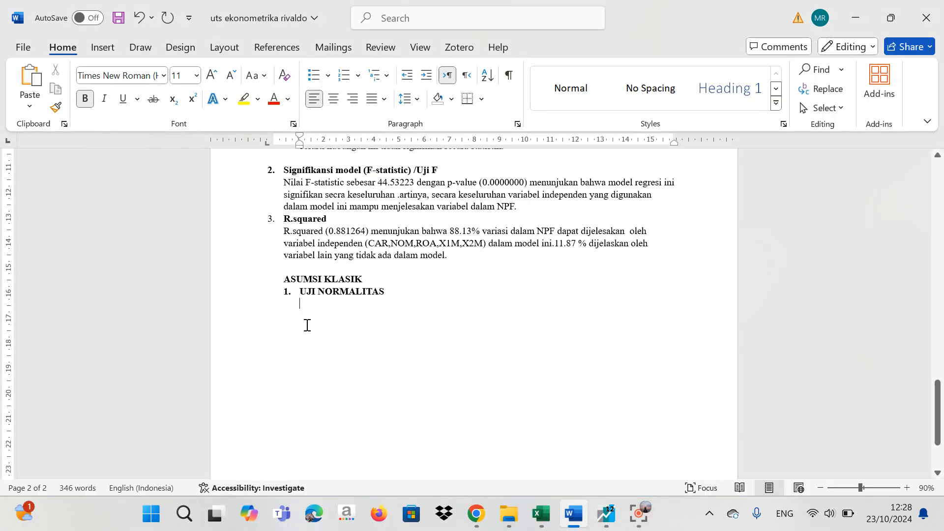
pyautogui.click(104, 48)
pyautogui.click(161, 88)
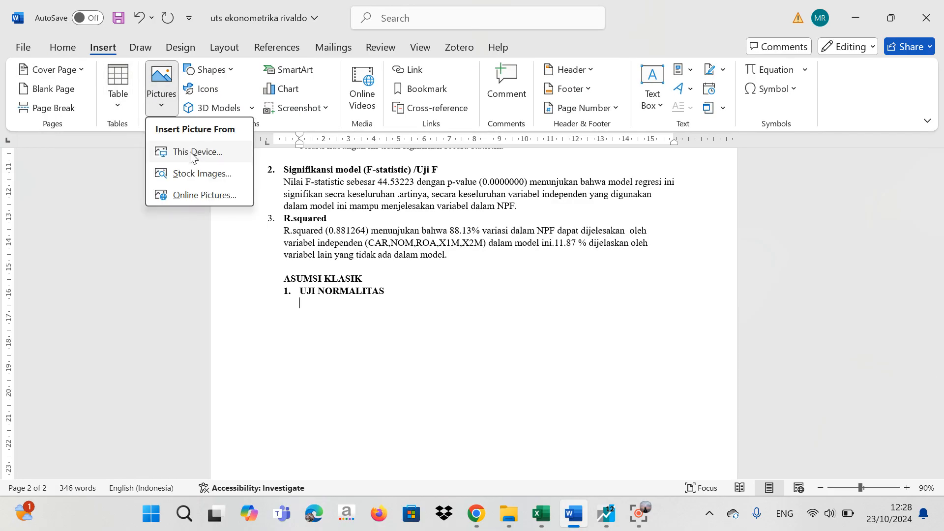
pyautogui.click(190, 151)
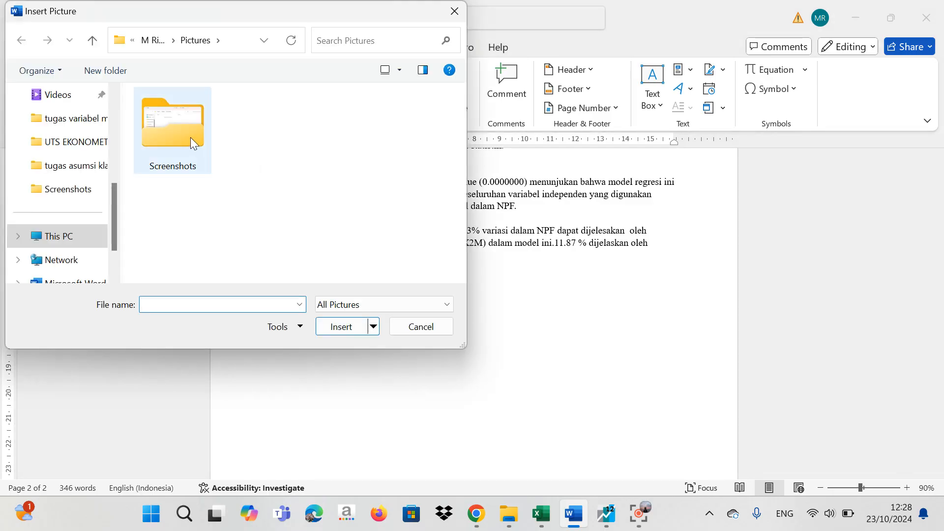
pyautogui.doubleClick(190, 137)
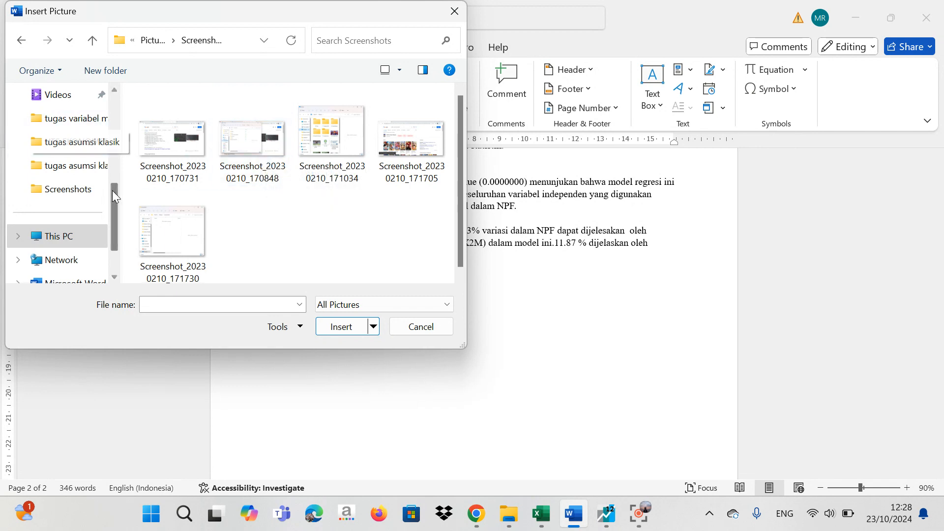
pyautogui.moveTo(113, 206); pyautogui.dragTo(114, 161)
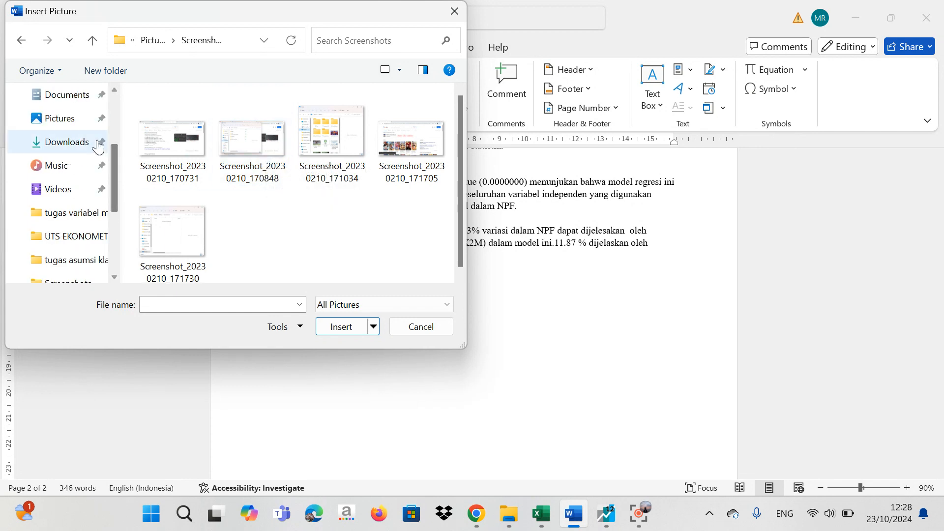
pyautogui.click(99, 119)
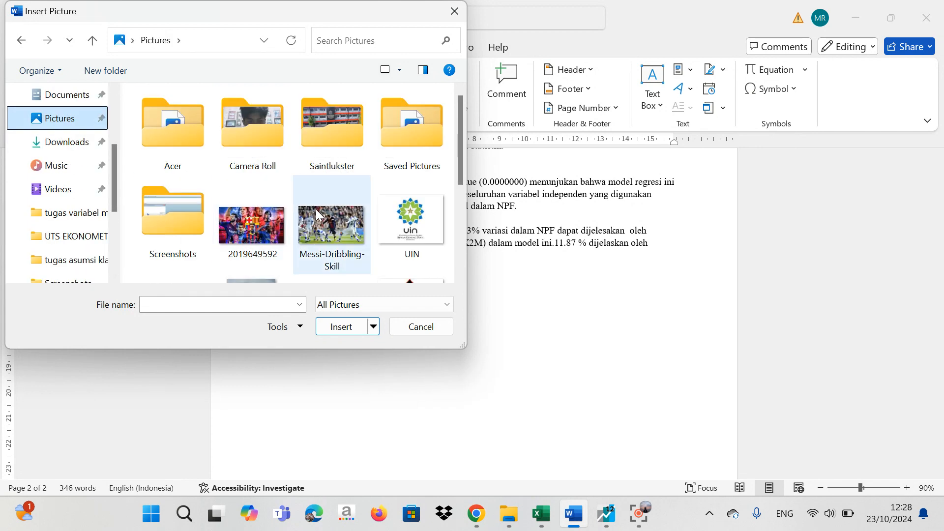
pyautogui.doubleClick(201, 215)
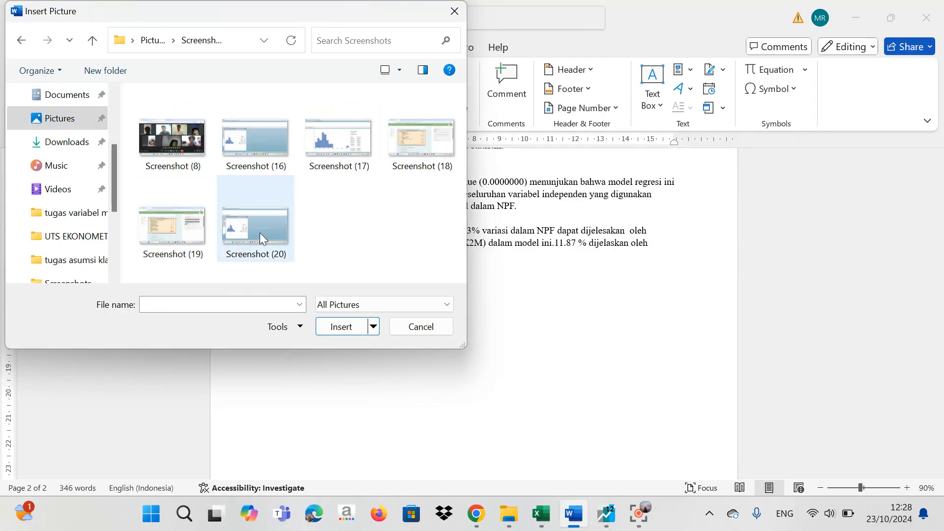
pyautogui.doubleClick(260, 234)
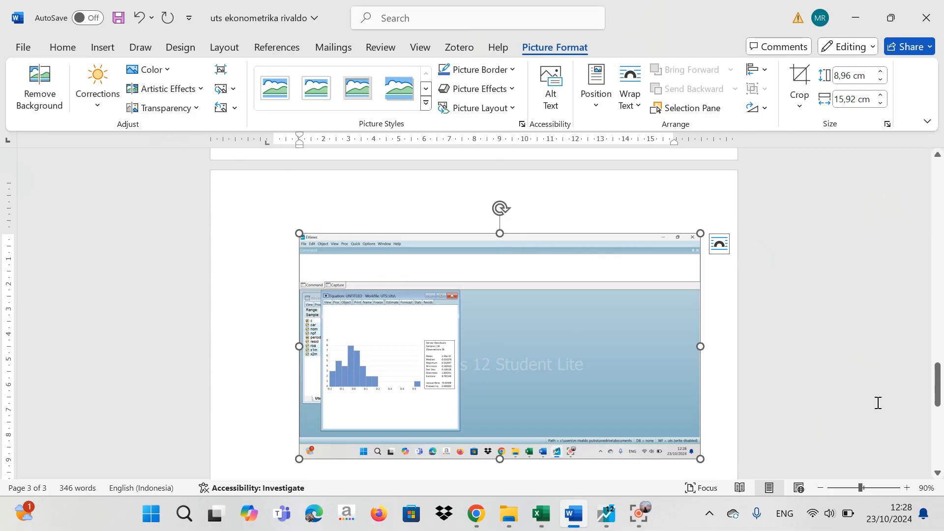
# Shrink the inserted EViews screenshot proportionally so it fits directly beneath the UJI NORMALITAS heading on page 2
pyautogui.moveTo(942, 392)
pyautogui.mouseDown()
pyautogui.moveTo(942, 328)
pyautogui.moveTo(942, 400)
pyautogui.mouseUp()
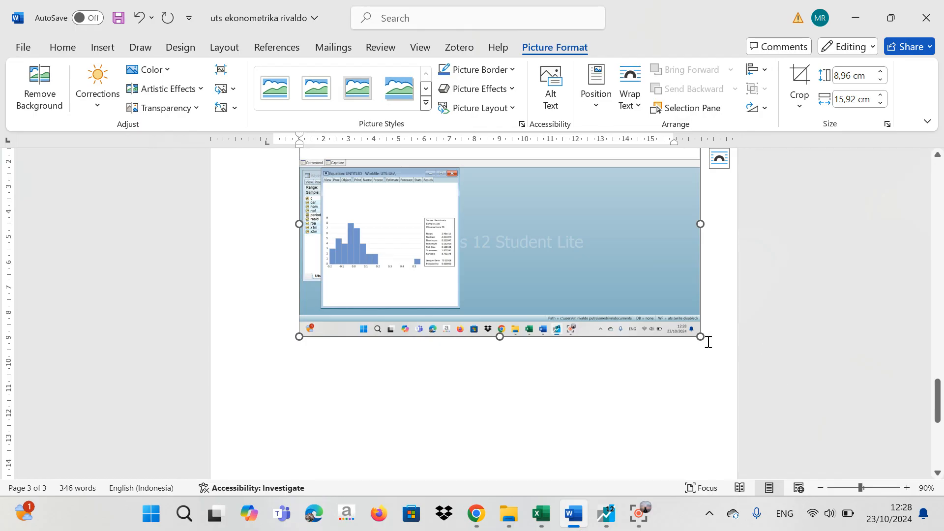
pyautogui.moveTo(702, 333); pyautogui.dragTo(604, 209)
pyautogui.moveTo(940, 352); pyautogui.dragTo(942, 342)
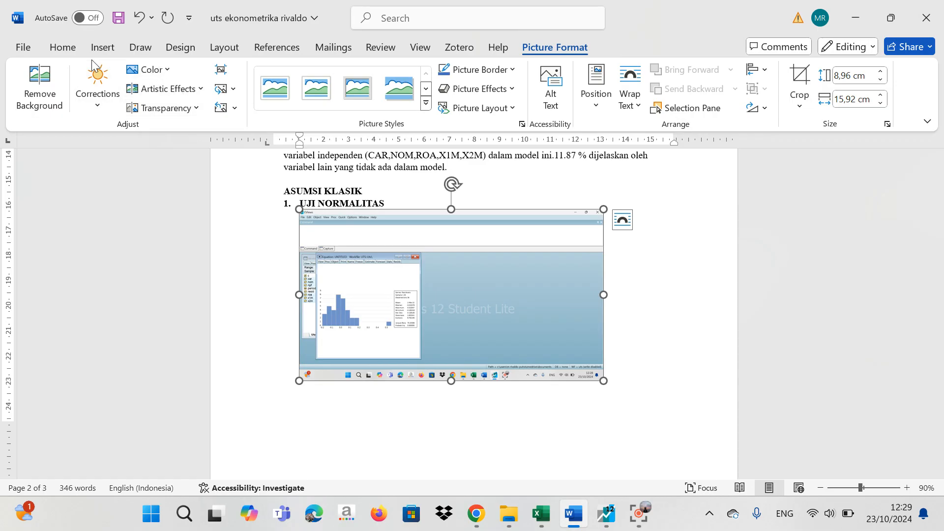
pyautogui.click(71, 49)
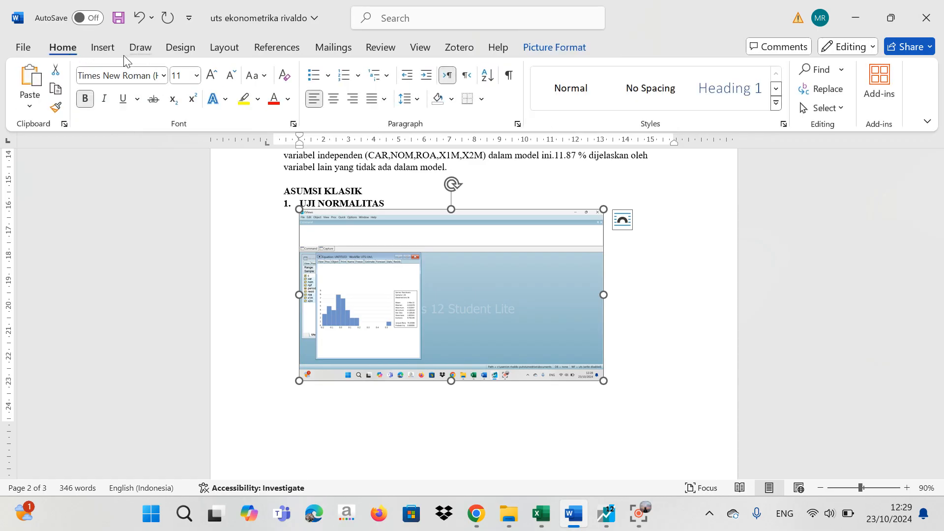
pyautogui.click(100, 48)
pyautogui.click(141, 47)
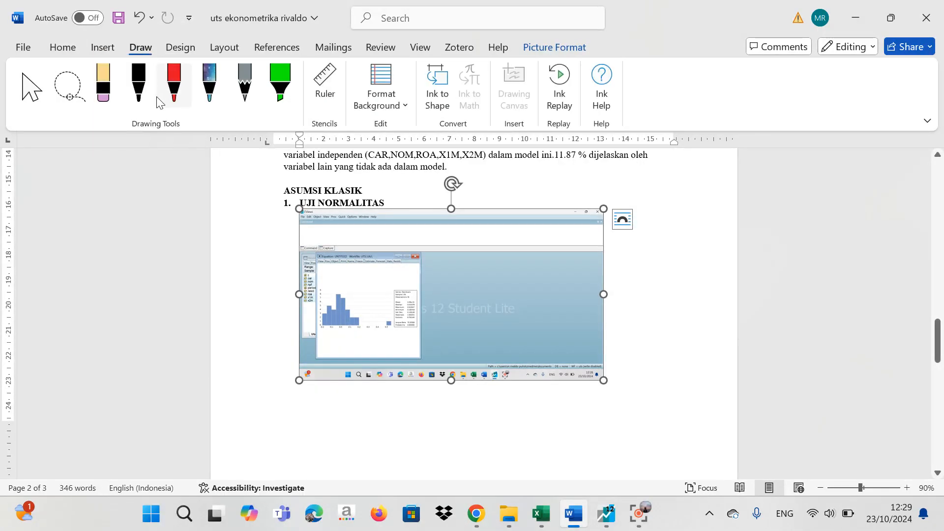
pyautogui.click(292, 90)
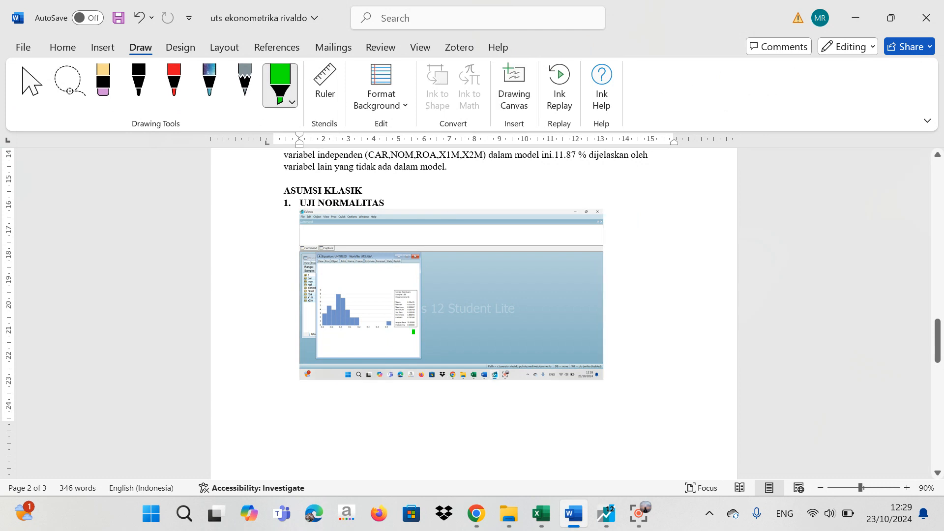
pyautogui.click(40, 74)
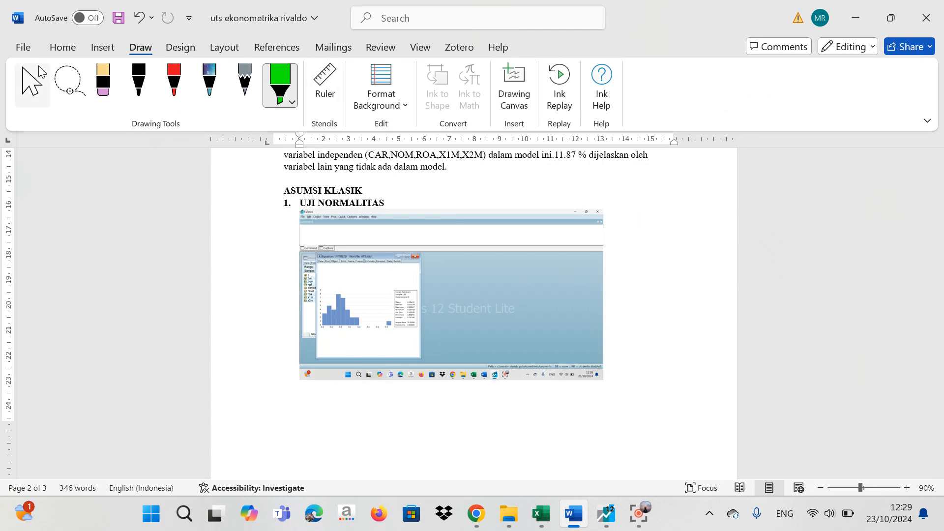
# Enlarge the EViews histogram screenshot proportionally below the UJI NORMALITAS heading
pyautogui.click(597, 379)
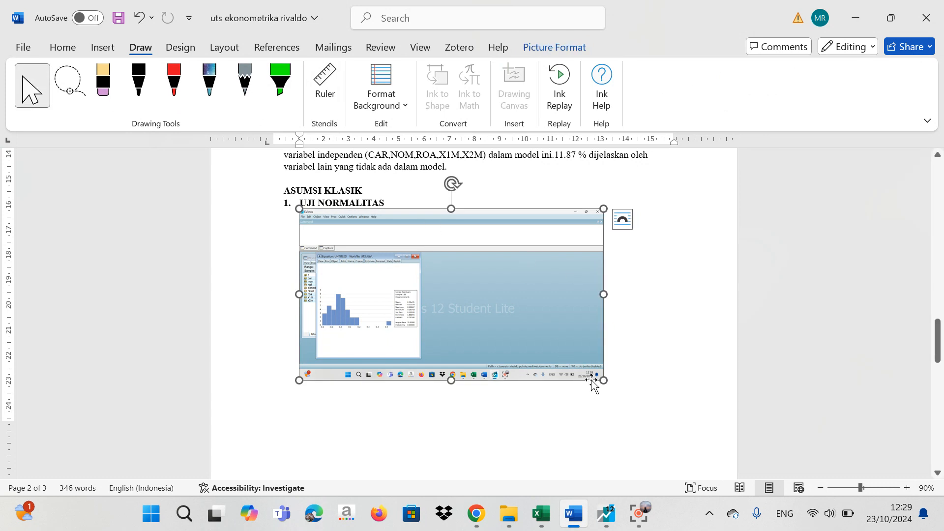
pyautogui.moveTo(603, 380); pyautogui.dragTo(653, 407)
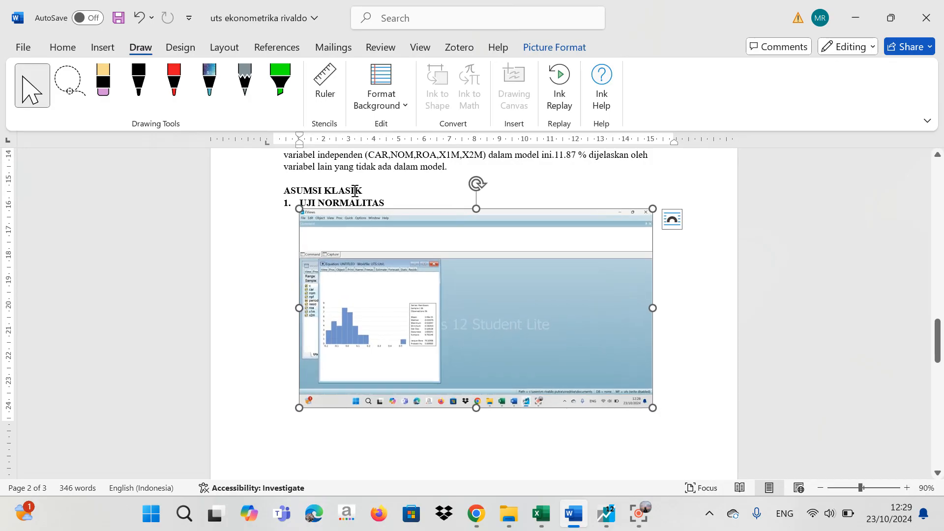
# Mark the Probability value in the histogram screenshot's statistics box with the green highlighter, keeping the thinnest stroke
pyautogui.scroll(5, 301, 191)
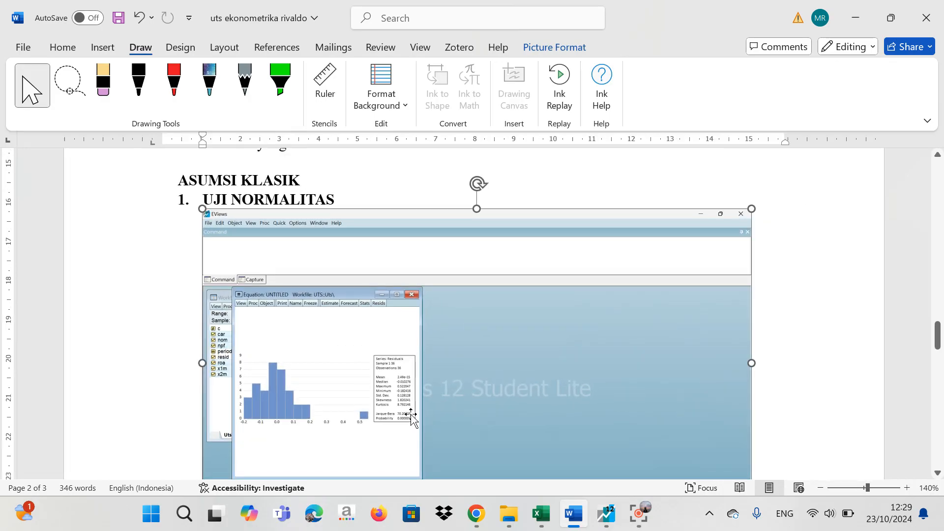
pyautogui.click(281, 81)
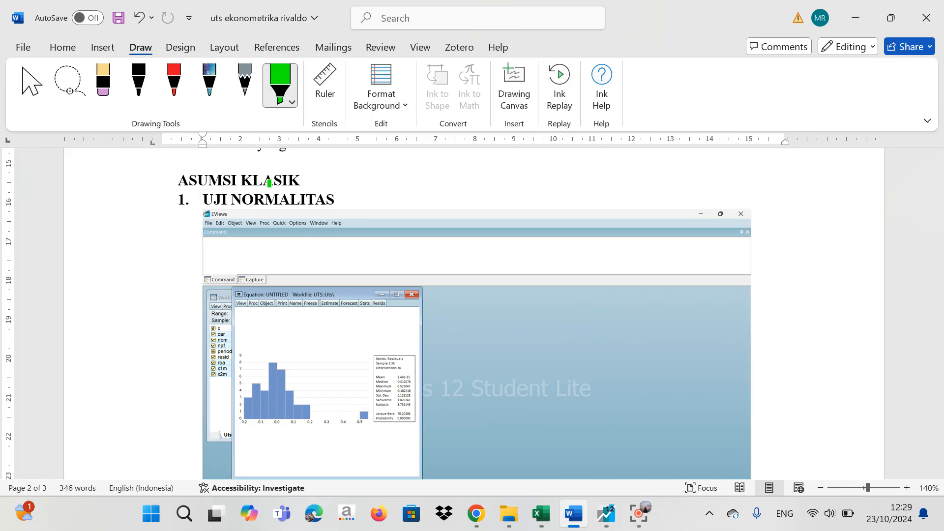
pyautogui.click(292, 103)
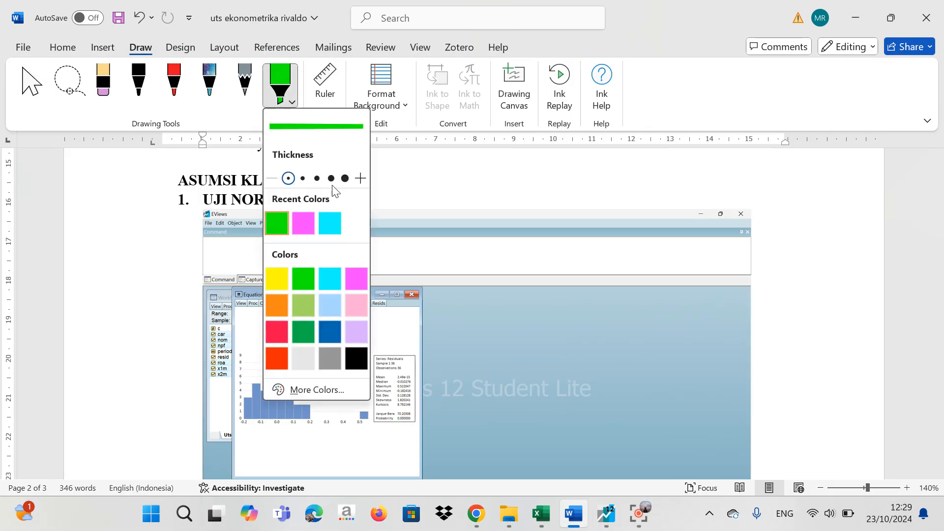
pyautogui.click(466, 338)
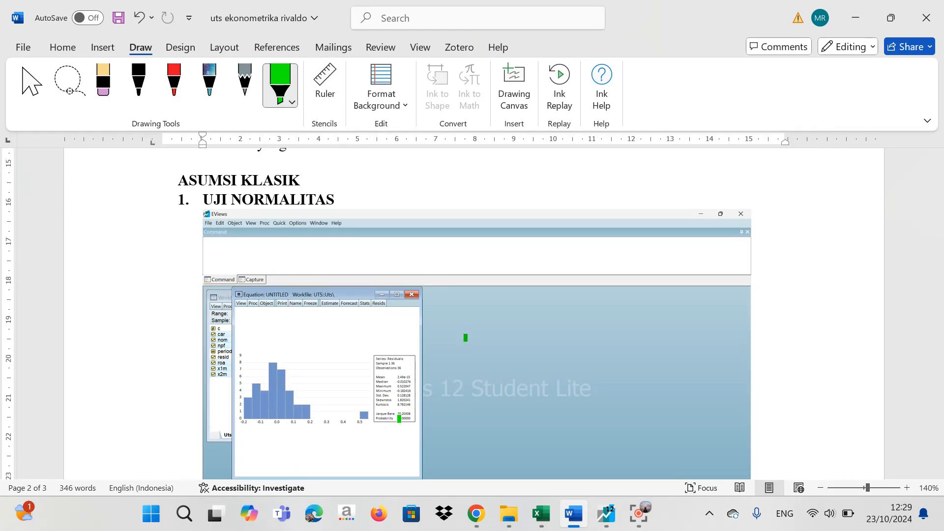
pyautogui.moveTo(400, 419); pyautogui.dragTo(413, 419)
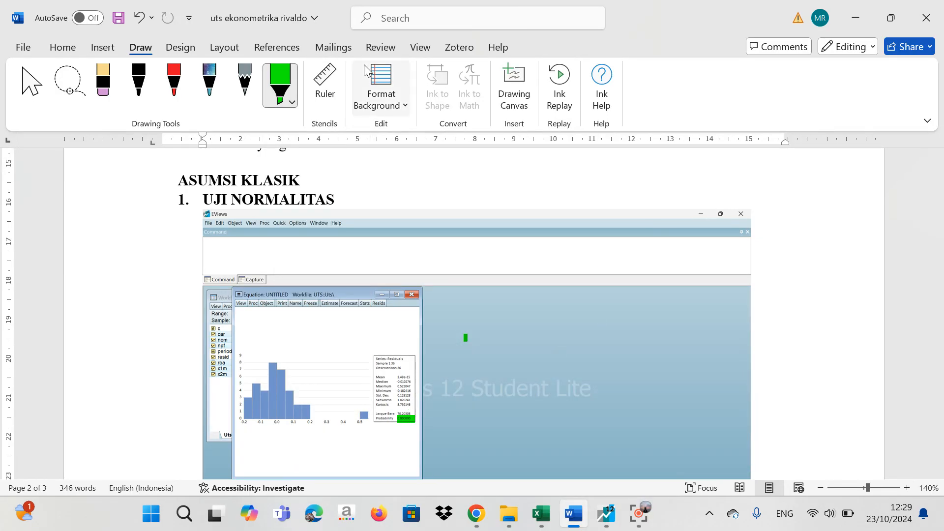
pyautogui.click(16, 88)
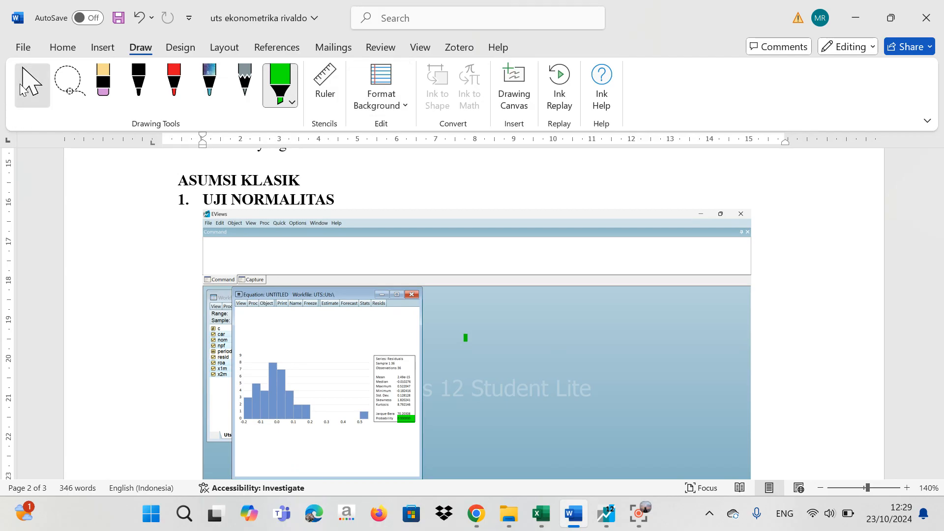
# Add an empty line directly below the EViews histogram screenshot and turn off bold for its text
pyautogui.scroll(-3, 339, 236)
pyautogui.scroll(-4, 887, 289)
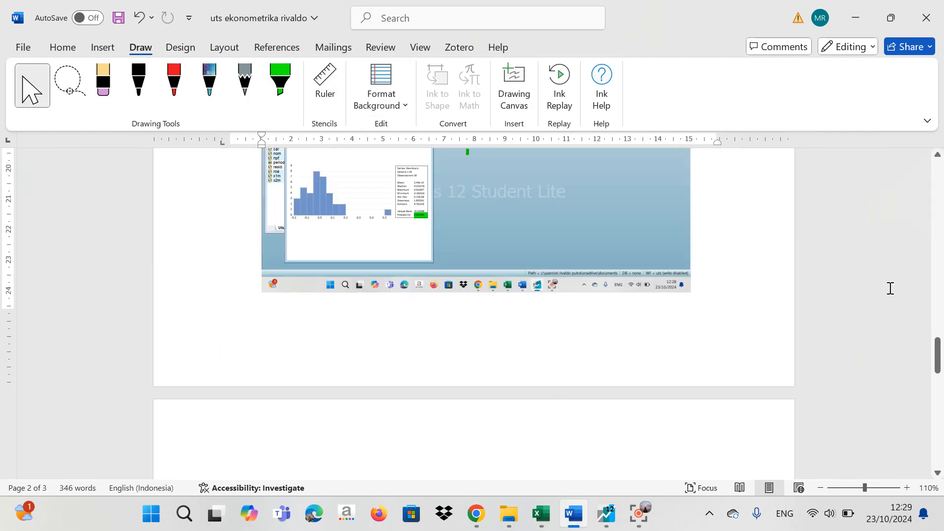
pyautogui.moveTo(936, 355)
pyautogui.mouseDown()
pyautogui.moveTo(942, 334)
pyautogui.moveTo(940, 345)
pyautogui.mouseUp()
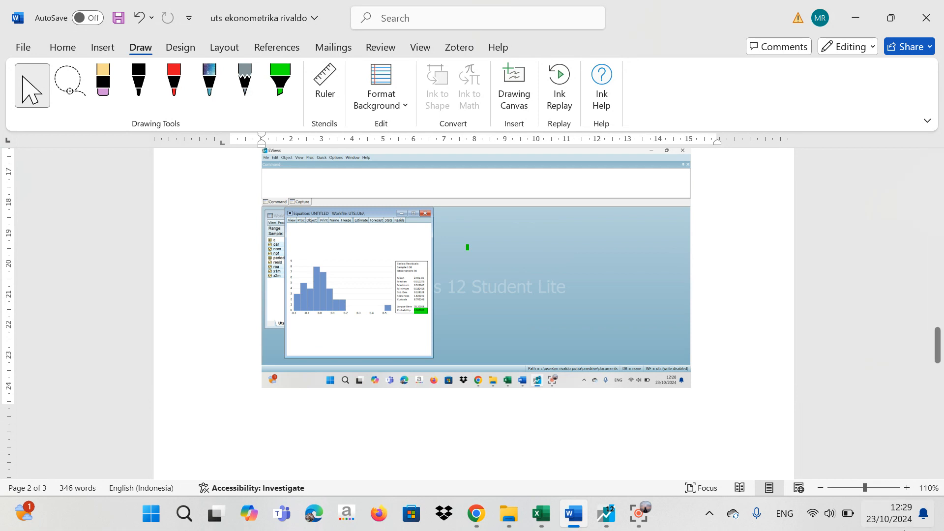
pyautogui.click(701, 385)
pyautogui.press('Return')
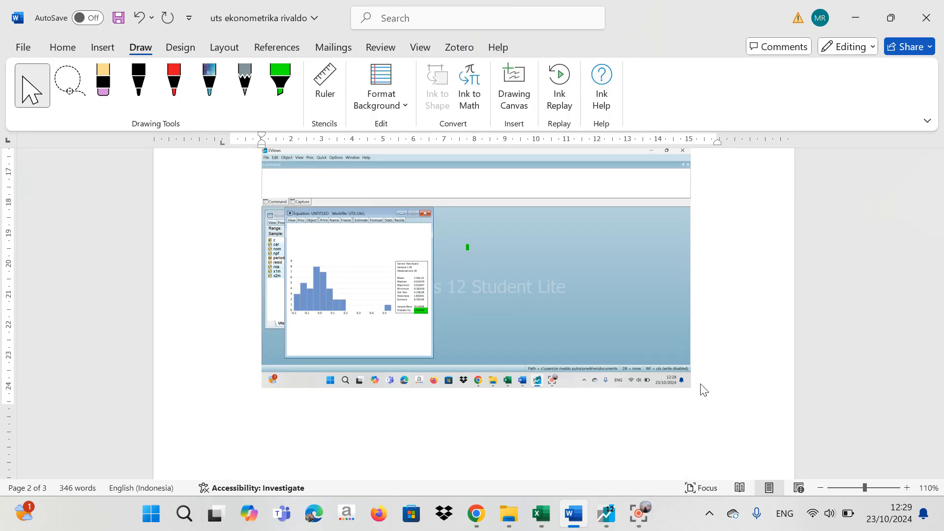
pyautogui.write('Dar')
pyautogui.press('BackSpace')
pyautogui.press('BackSpace')
pyautogui.press('BackSpace')
pyautogui.click(69, 44)
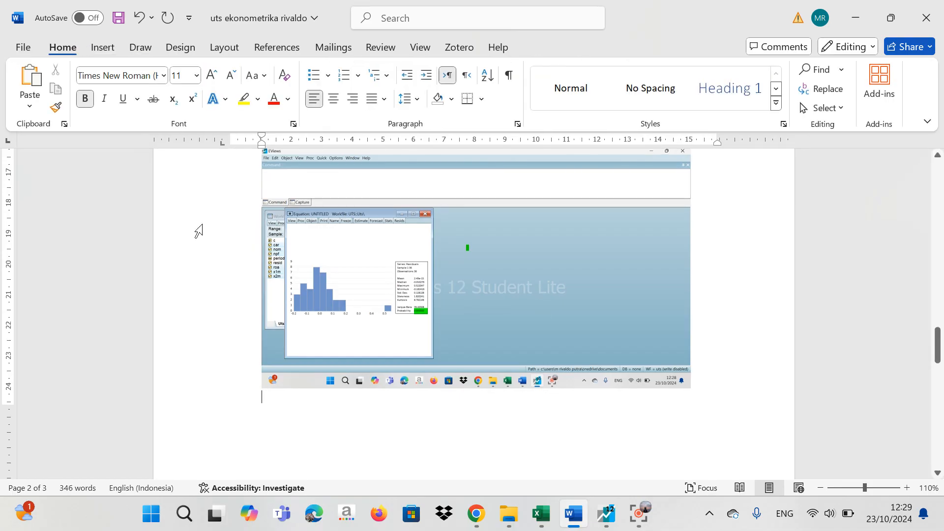
pyautogui.hotkey('ctrl', 'b')
# Begin the normality interpretation below the screenshot with "Dari data yang didapatkan dalam hasil penelitian ini"
pyautogui.write('DAr')
pyautogui.press('BackSpace')
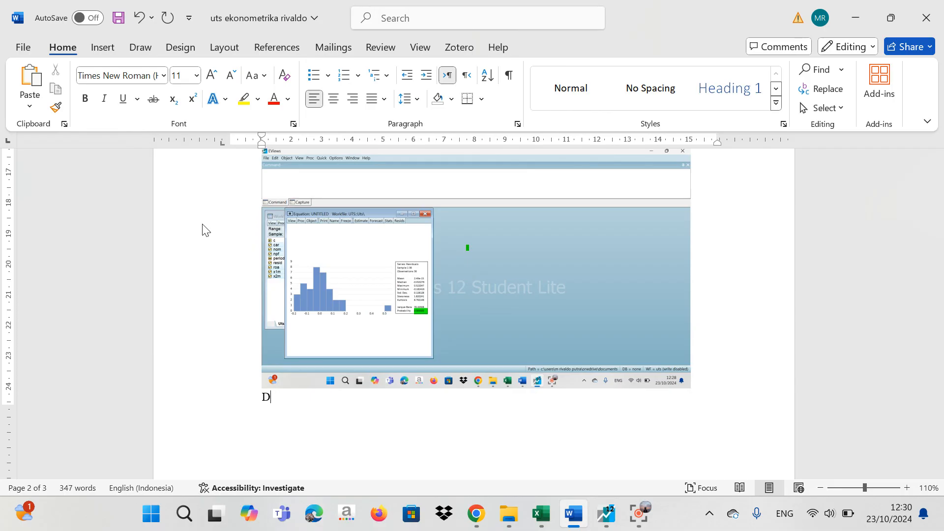
pyautogui.write('data yangdia')
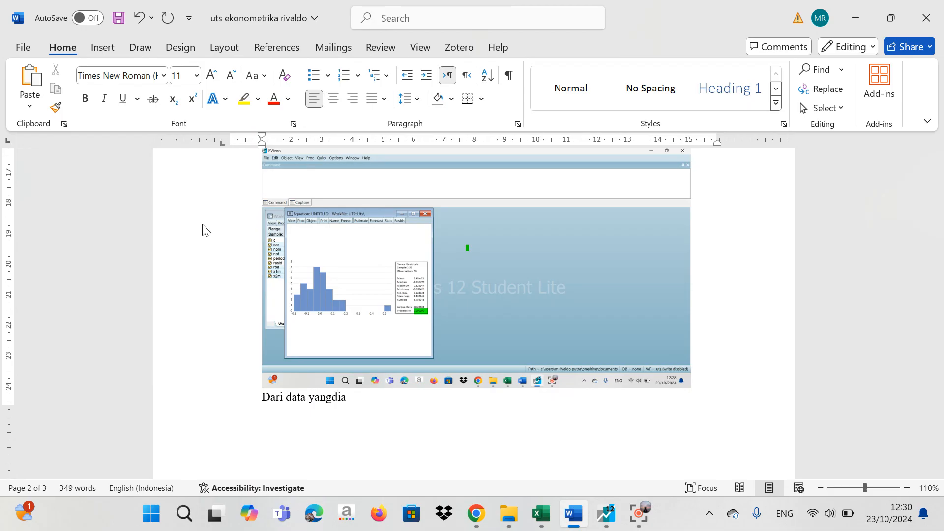
pyautogui.press('BackSpace')
pyautogui.press('BackSpace')
pyautogui.write('didapatkan dalam')
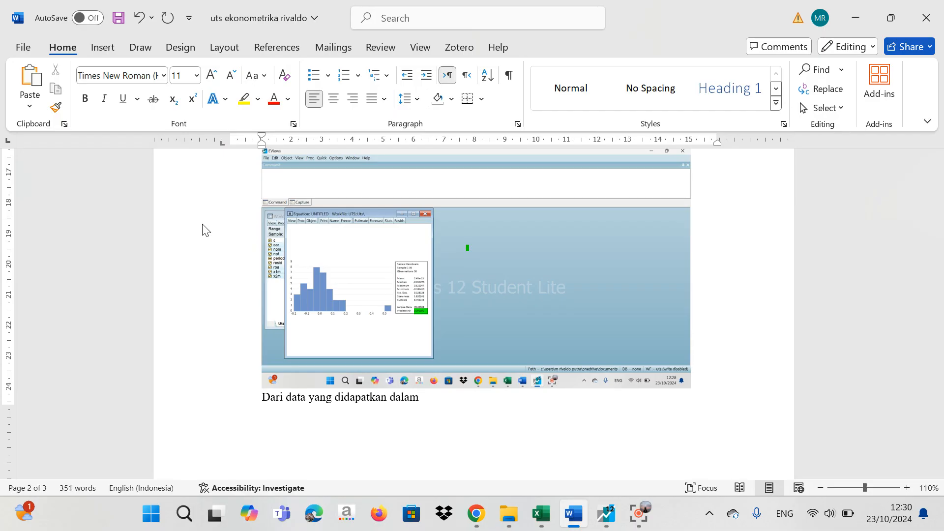
pyautogui.write(' hasil ')
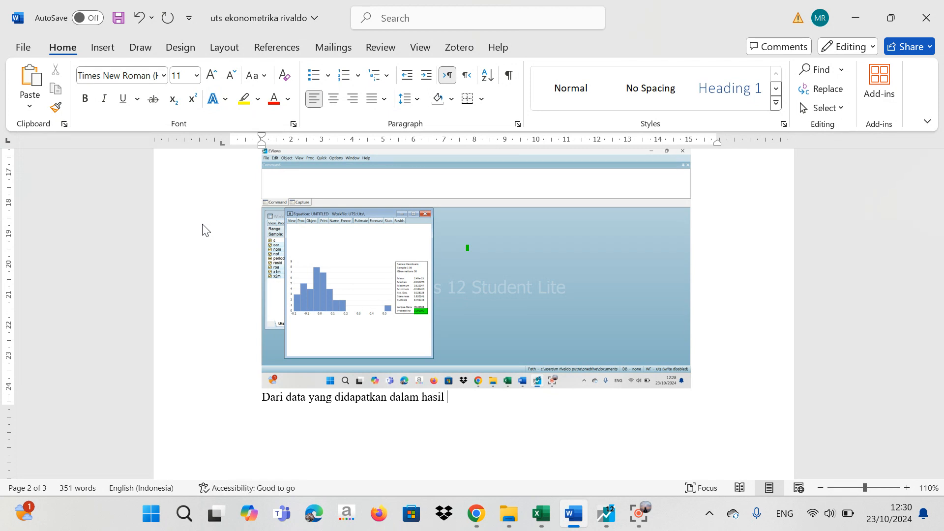
pyautogui.write('peneliti')
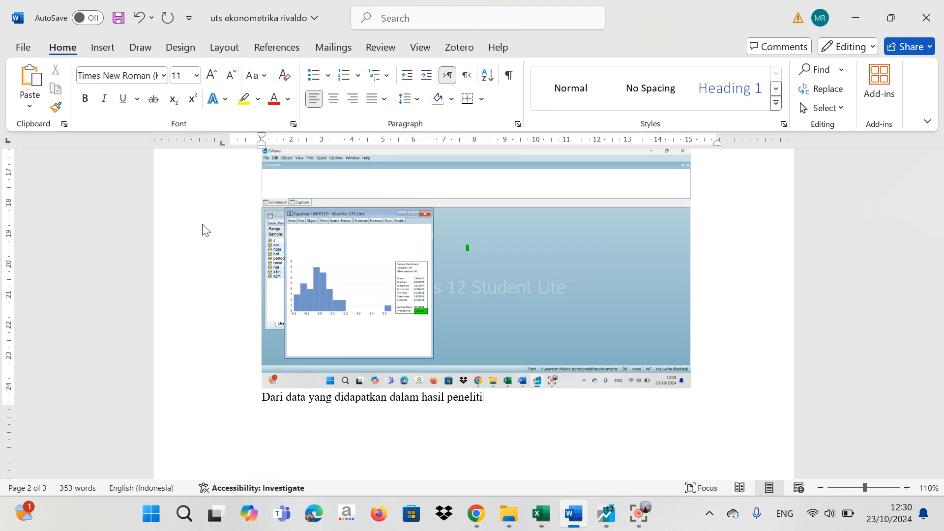
pyautogui.write('an ')
pyautogui.write('ini ')
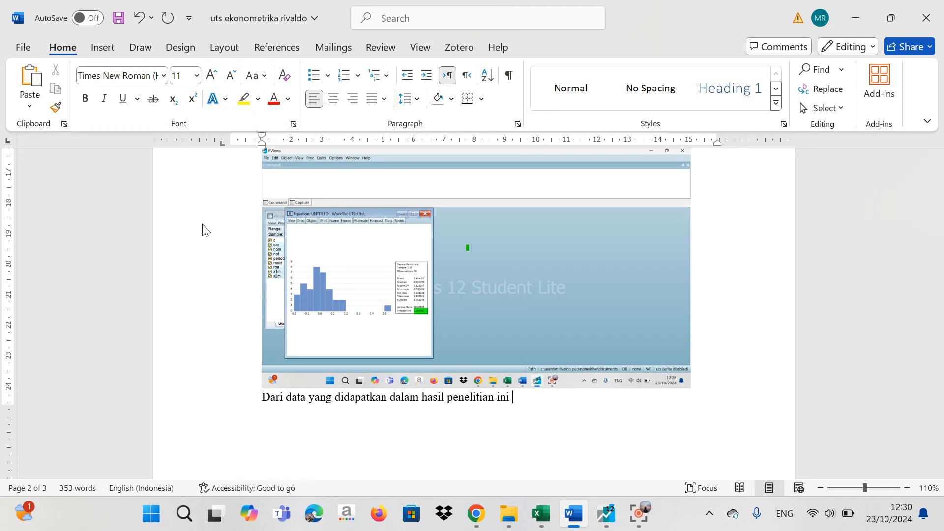
# Continue the interpretation sentence with "menu jukan bahwasannya nilai jarque-bera probability"
pyautogui.write('menu jukan')
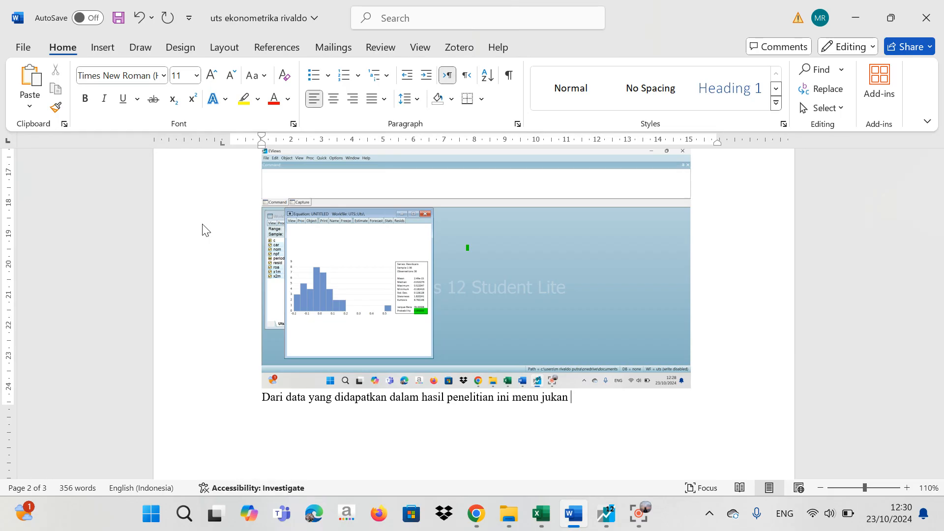
pyautogui.write(' bahwasannya nilai')
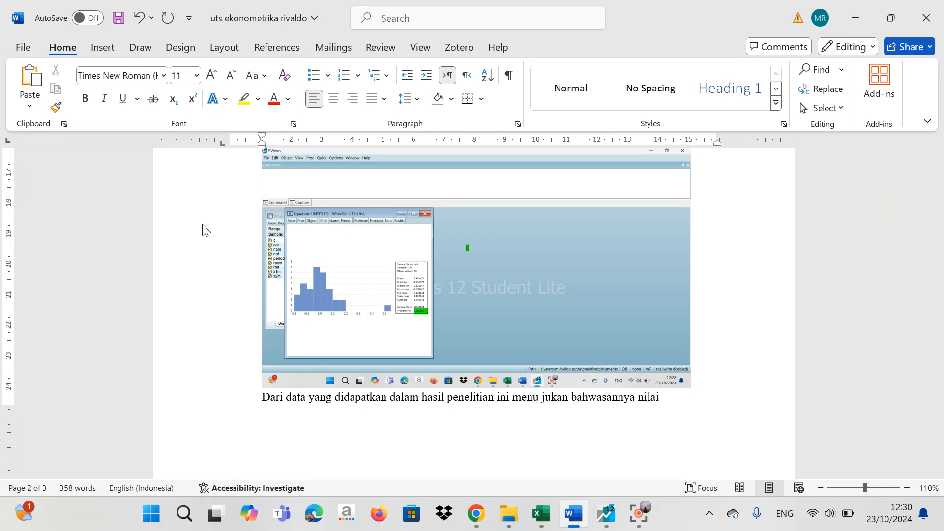
pyautogui.write(' jarque')
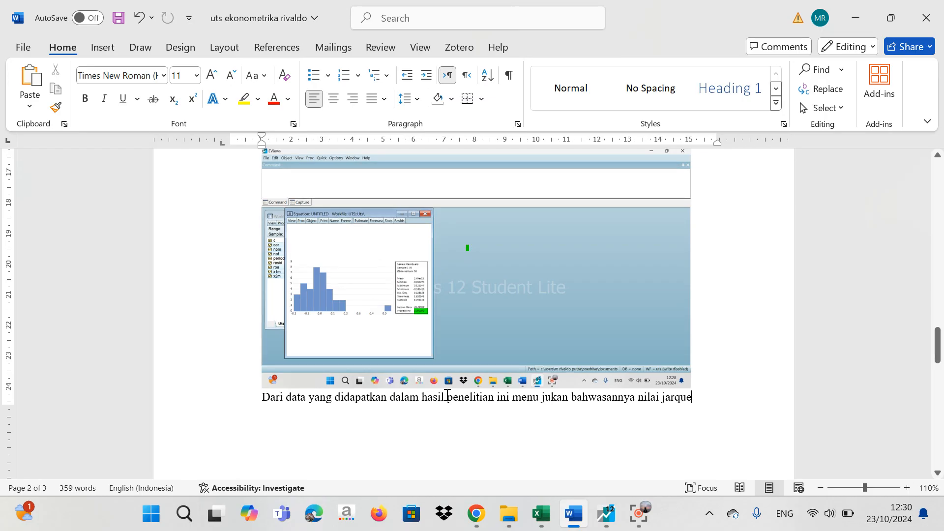
pyautogui.write('-bera')
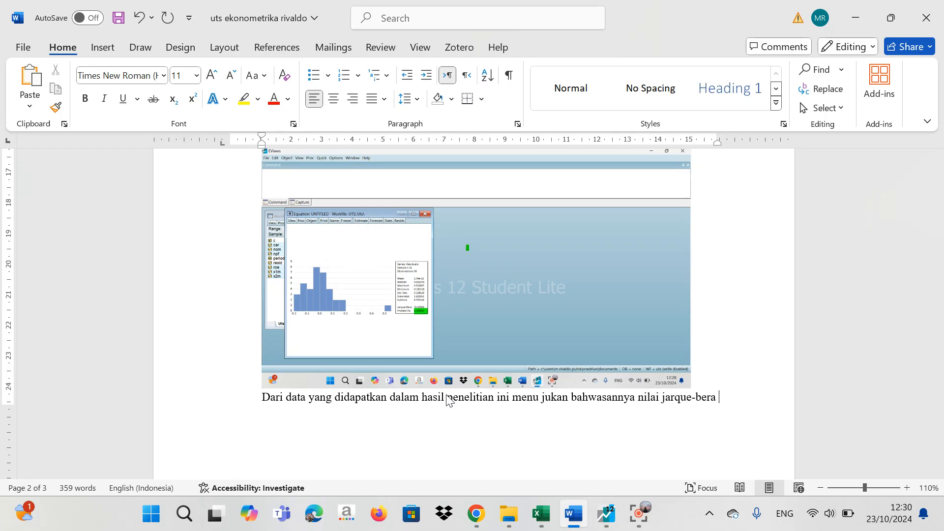
pyautogui.write(' probabil')
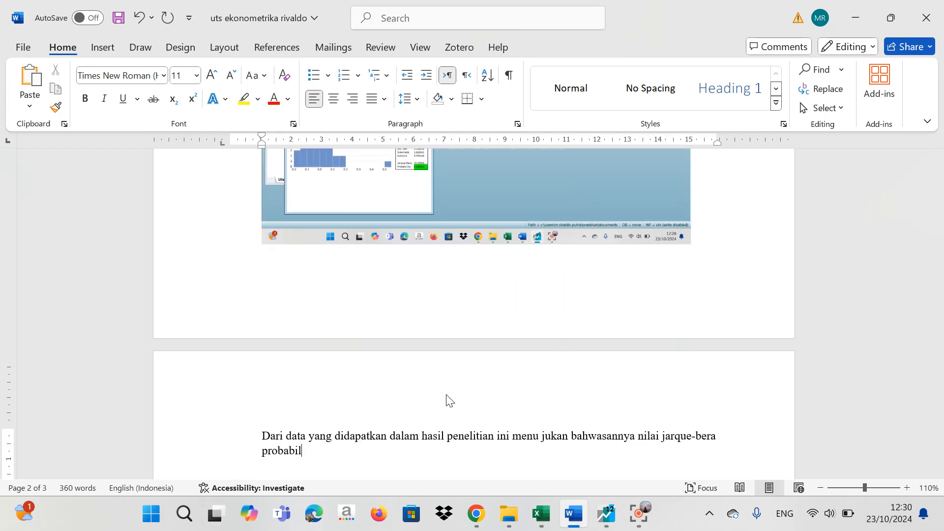
pyautogui.write('ity yai')
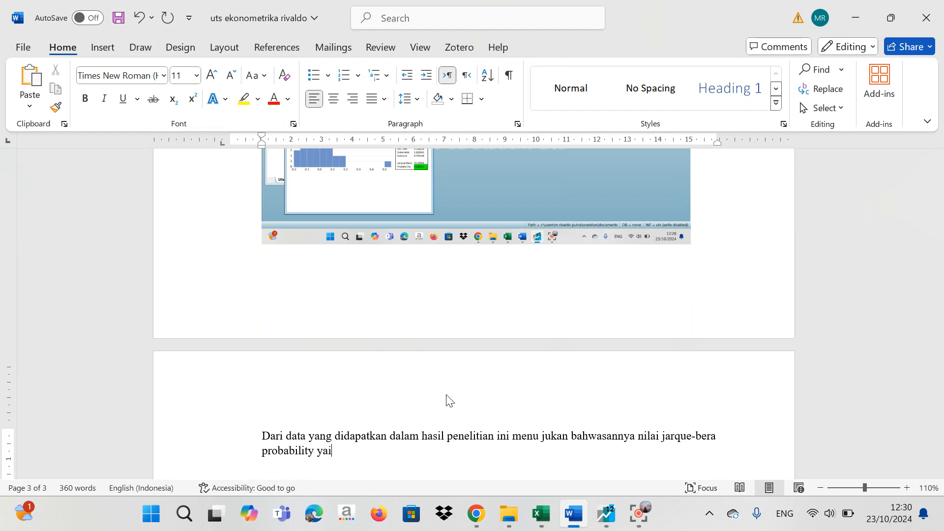
# State the probability comparison by adding "yaitu sebesar 0.00000 lebih kecil dari ambang batas 0.05"
pyautogui.write('tu sebes')
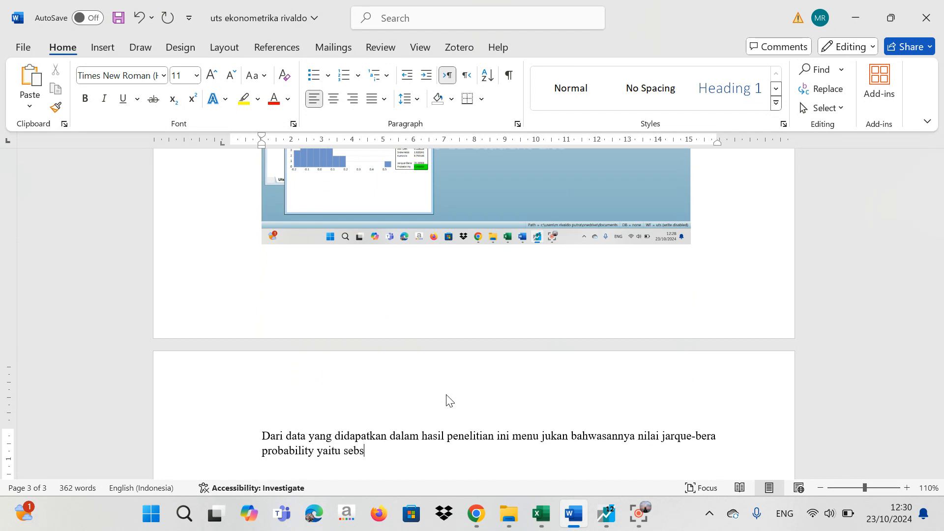
pyautogui.press('BackSpace')
pyautogui.write('esar )')
pyautogui.press('Left')
pyautogui.write('1,000')
pyautogui.press('BackSpace')
pyautogui.press('BackSpace')
pyautogui.press('BackSpace')
pyautogui.press('BackSpace')
pyautogui.press('BackSpace')
pyautogui.press('BackSpace')
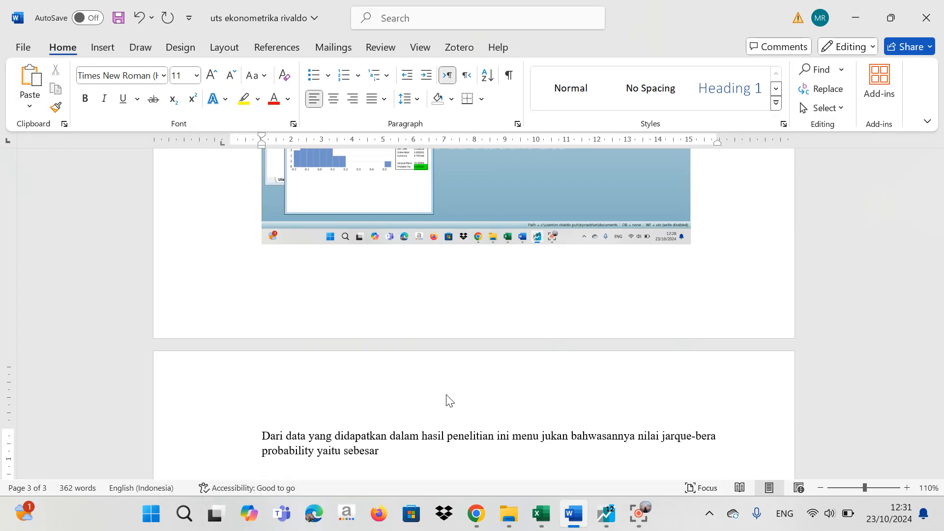
pyautogui.write('0.00000 l')
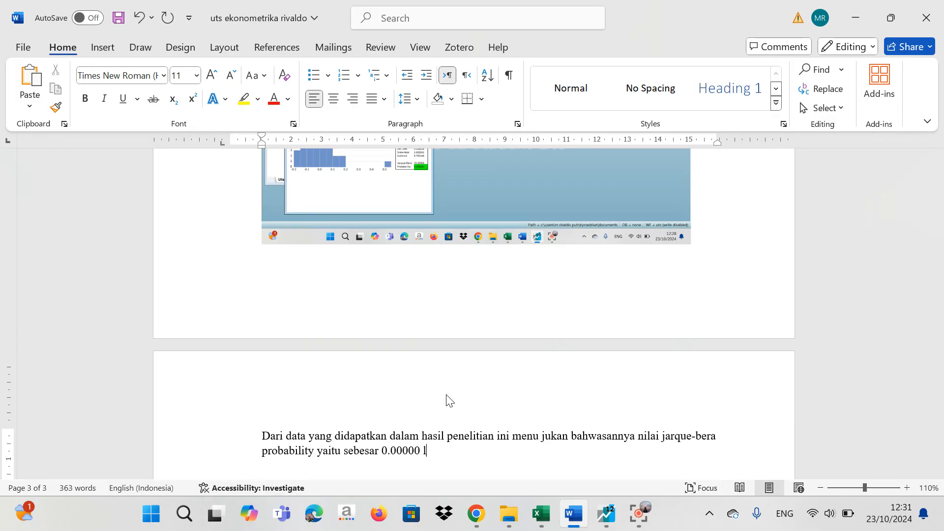
pyautogui.write('ebih kecil dari ambang ')
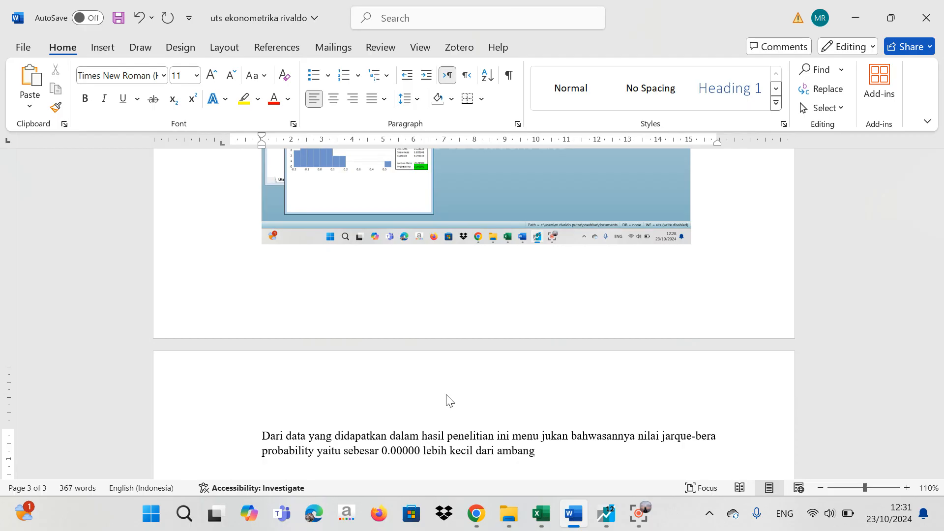
pyautogui.write('batas')
pyautogui.write('0.0')
# Continue the normality interpretation sentence with "dapat disimpulkan tidak lolos dari uji"
pyautogui.write('dapat')
pyautogui.write('disim')
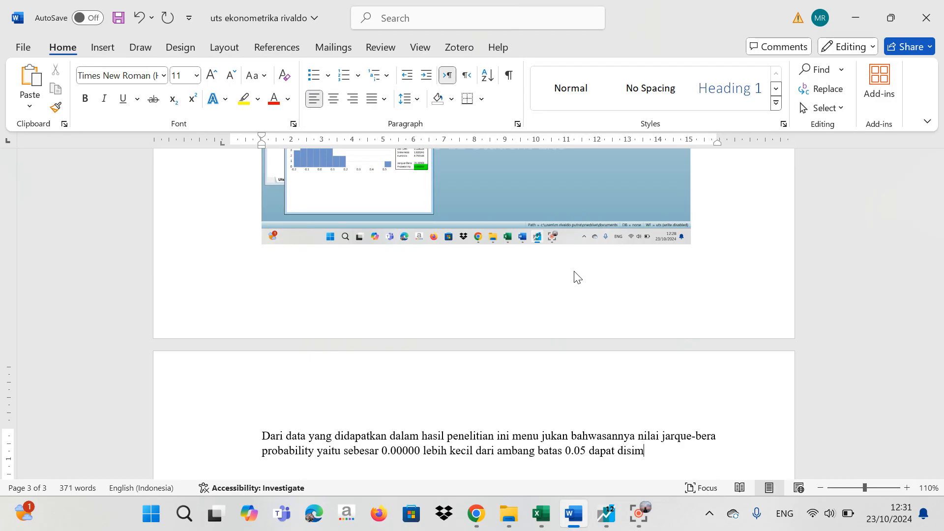
pyautogui.write('pul')
pyautogui.write('kan ')
pyautogui.write('tidak l')
pyautogui.write('olos')
pyautogui.write(' dari uji ')
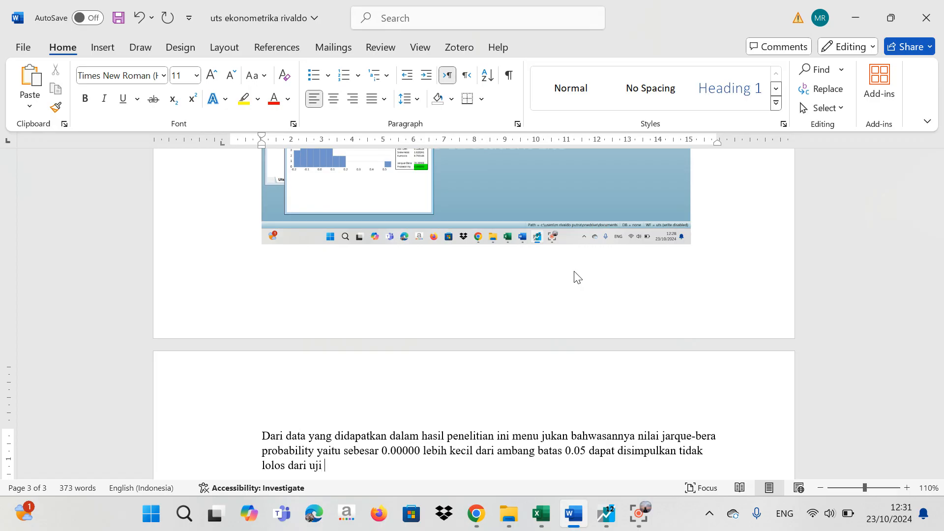
# End the normality interpretation sentence with the correctly spelled word "normalitas."
pyautogui.write('normli')
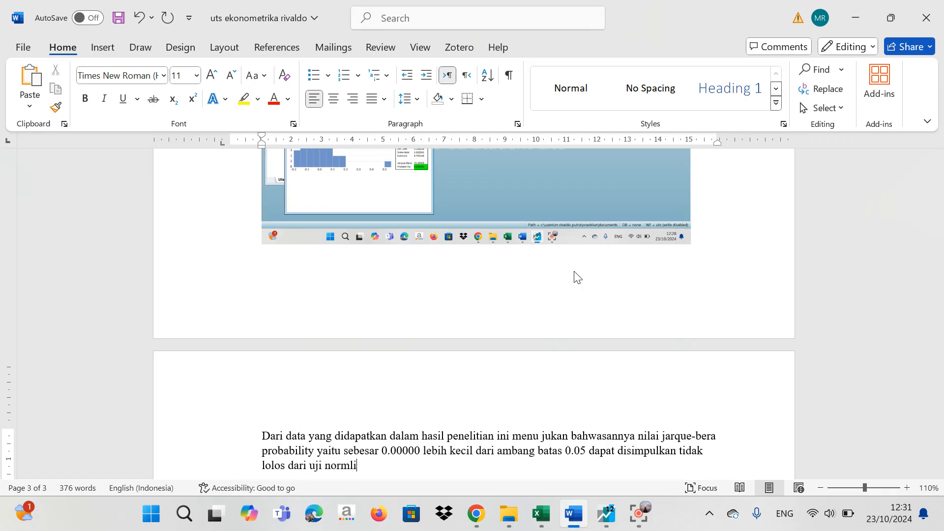
pyautogui.write('tas')
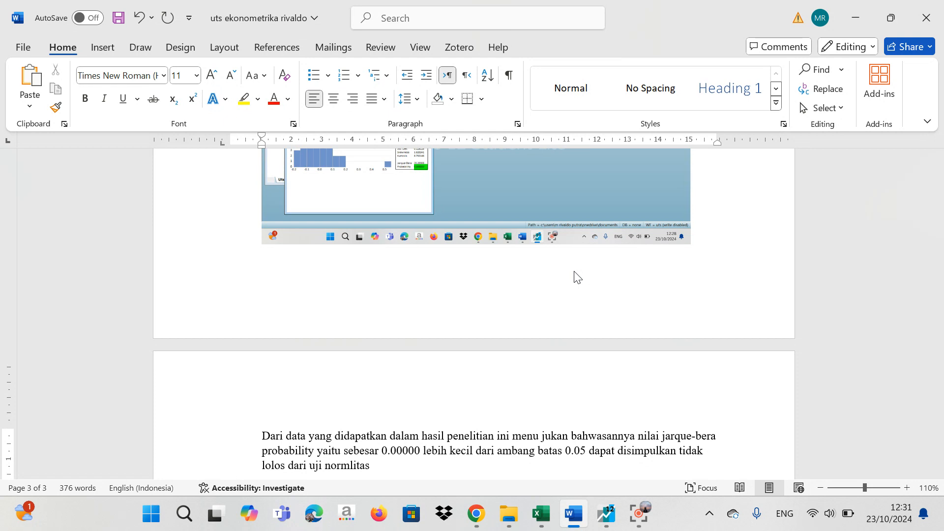
pyautogui.press('BackSpace')
pyautogui.press('BackSpace')
pyautogui.press('BackSpace')
pyautogui.press('BackSpace')
pyautogui.press('BackSpace')
pyautogui.write('alitas.')
# Add the bold numbered heading "2. Uji multikol" below the normality paragraph, followed by an empty unnumbered line
pyautogui.press('Return')
pyautogui.write('2')
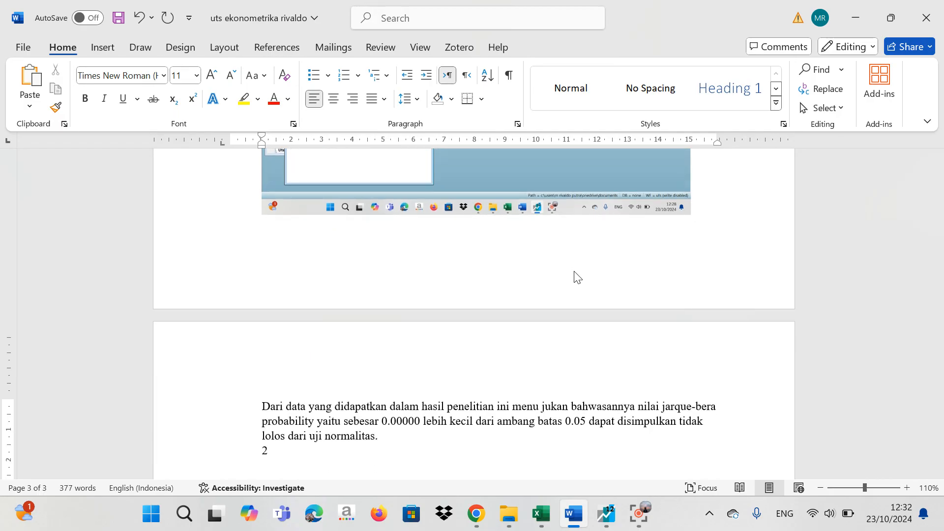
pyautogui.write('.')
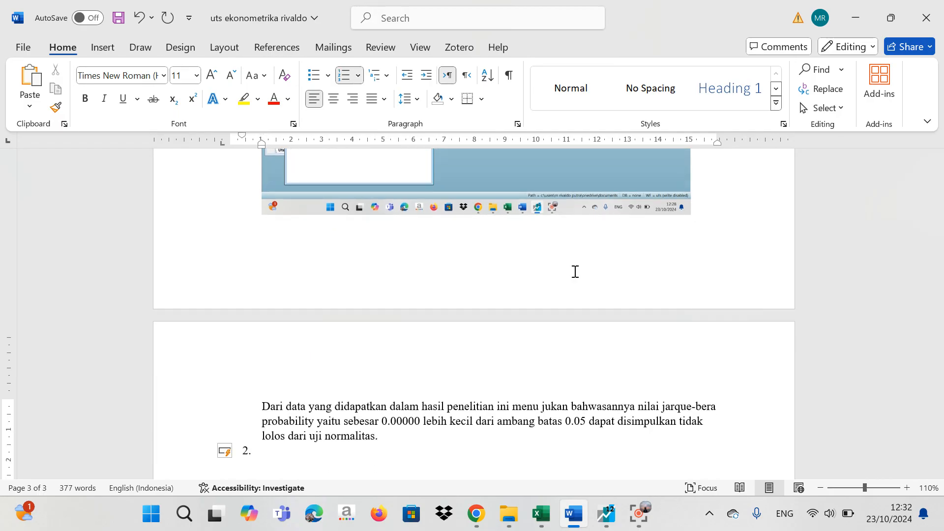
pyautogui.hotkey('ctrl', 'b')
pyautogui.write('Uji multio')
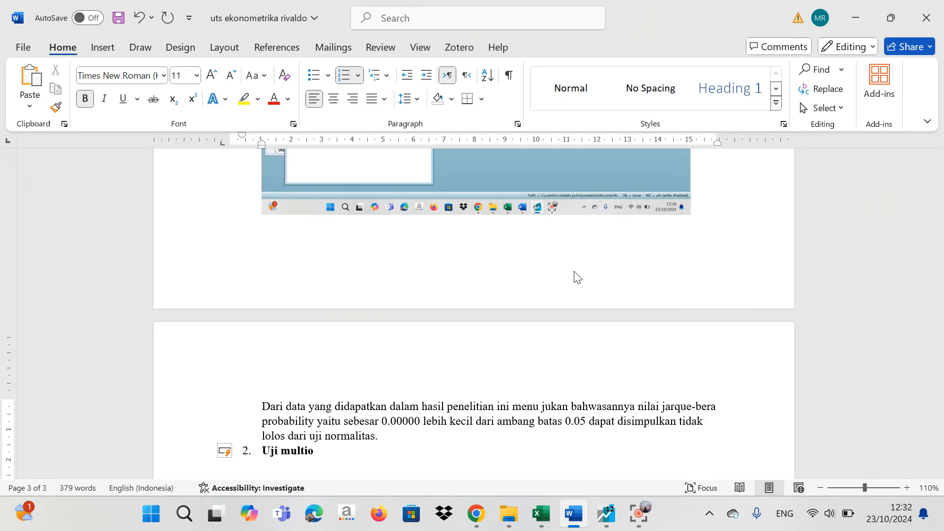
pyautogui.press('BackSpace')
pyautogui.write('kol')
pyautogui.press('Return')
pyautogui.press('BackSpace')
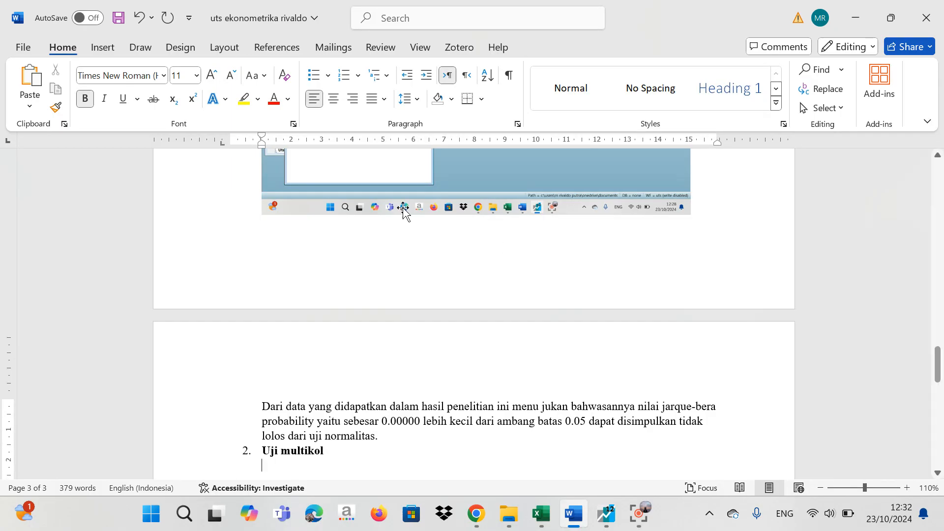
# Switch to EViews and delete the untitled equation that shows the residual histogram
pyautogui.moveTo(937, 370); pyautogui.dragTo(940, 385)
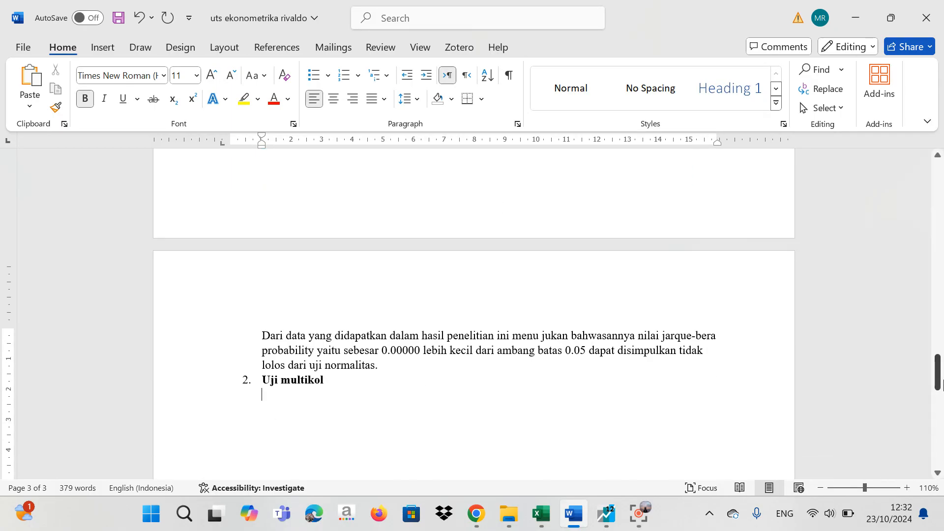
pyautogui.click(610, 513)
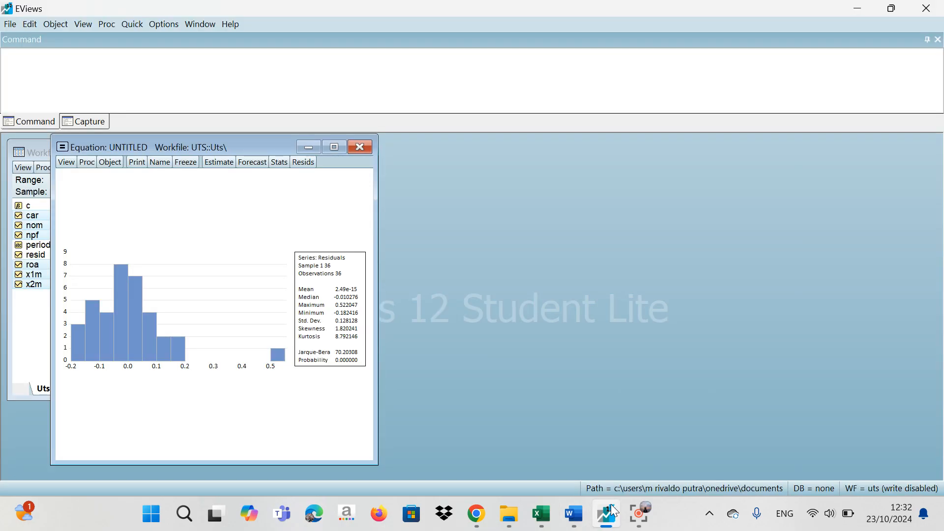
pyautogui.click(361, 149)
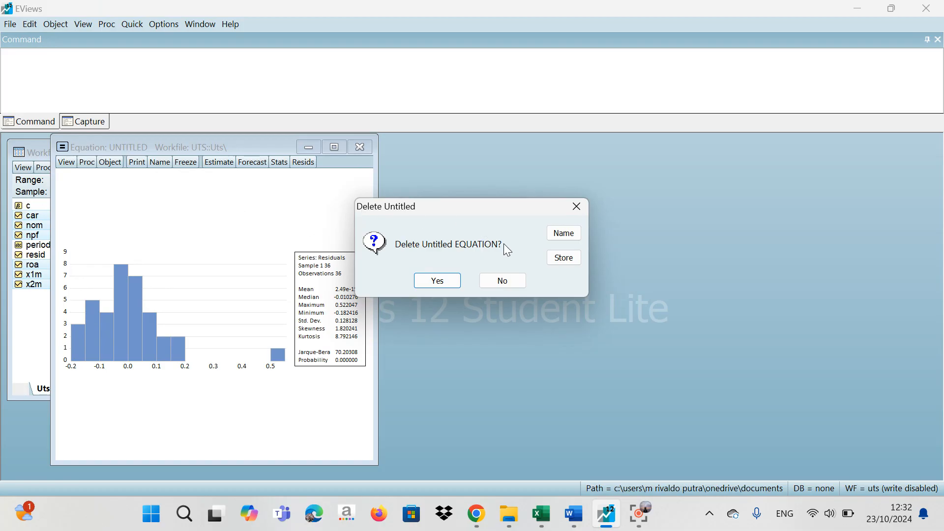
pyautogui.click(437, 279)
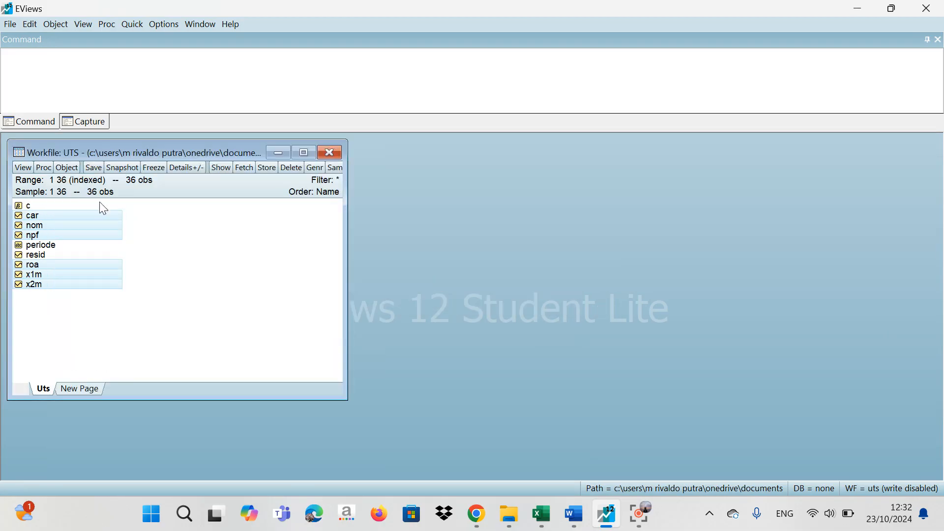
# Start a group statistics Correlations analysis for the series in the UTS workfile
pyautogui.rightClick(45, 215)
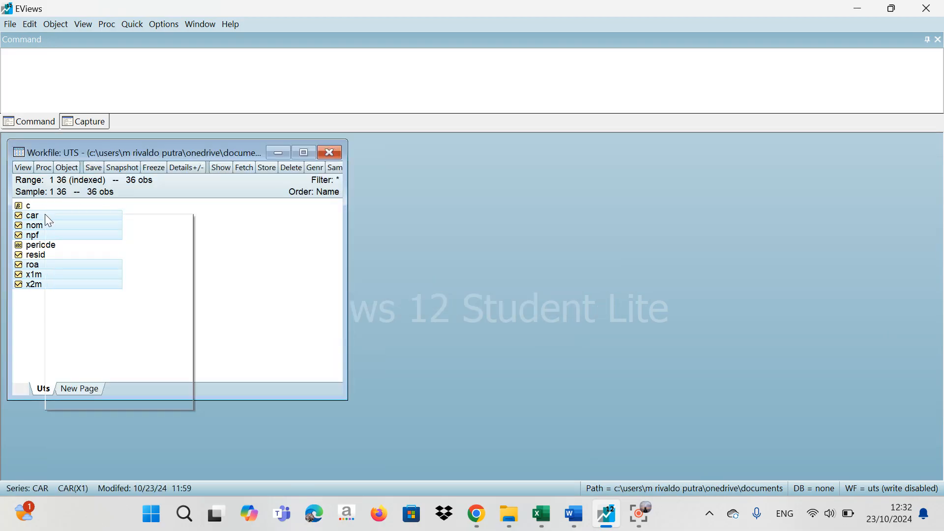
pyautogui.click(289, 101)
pyautogui.click(126, 21)
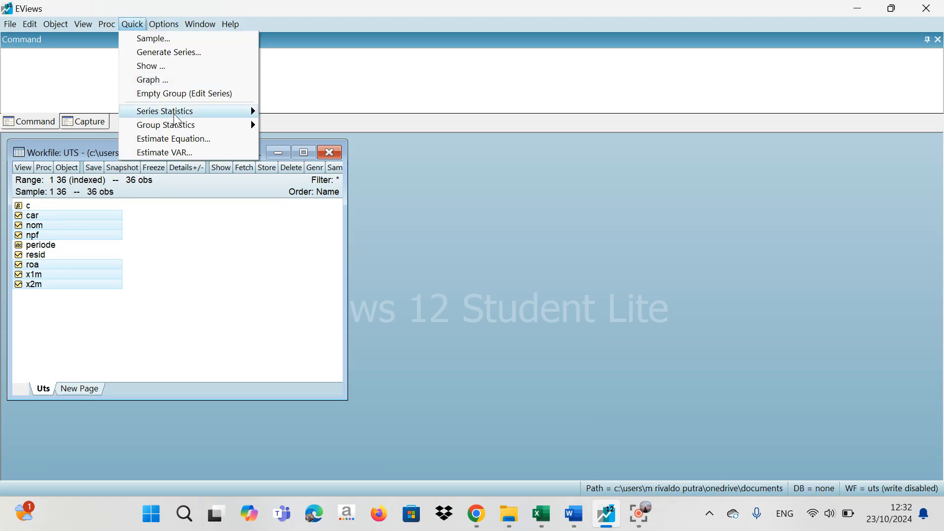
pyautogui.moveTo(195, 127)
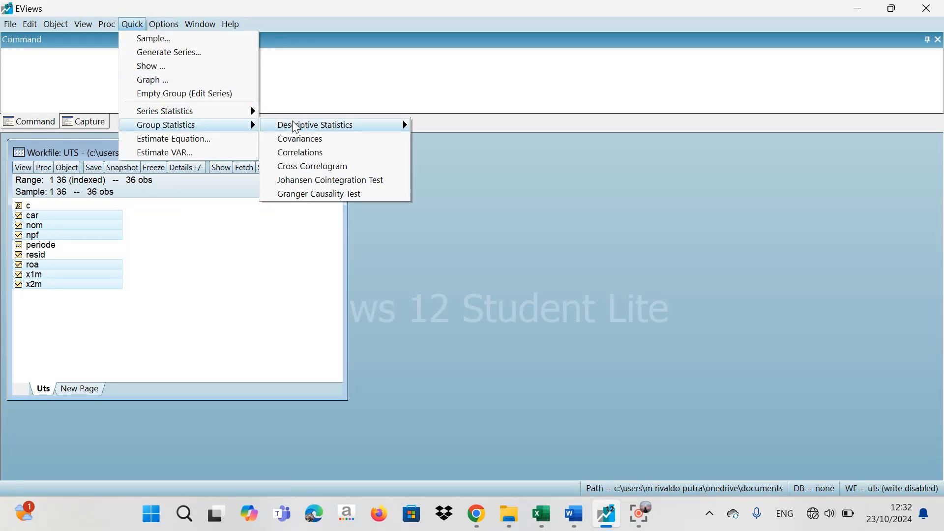
pyautogui.click(318, 156)
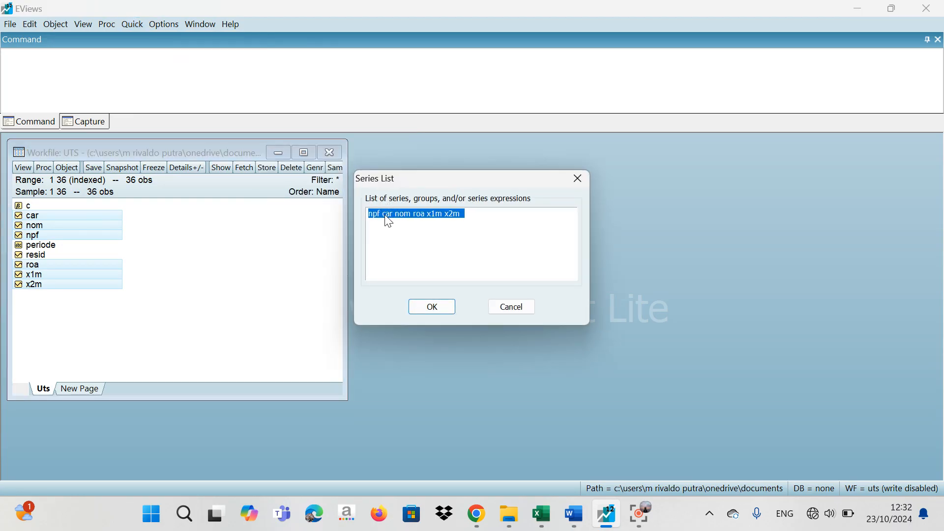
# Reduce the series list to car and nom and generate their correlation matrix
pyautogui.click(385, 216)
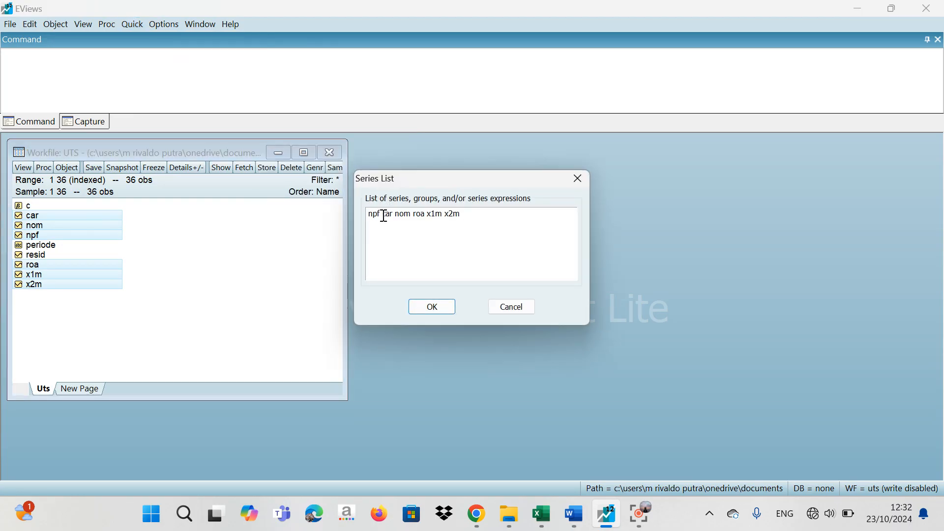
pyautogui.press('BackSpace')
pyautogui.press('BackSpace')
pyautogui.press('BackSpace')
pyautogui.press('BackSpace')
pyautogui.moveTo(454, 217); pyautogui.dragTo(400, 217)
pyautogui.press('BackSpace')
pyautogui.click(461, 312)
pyautogui.click(413, 308)
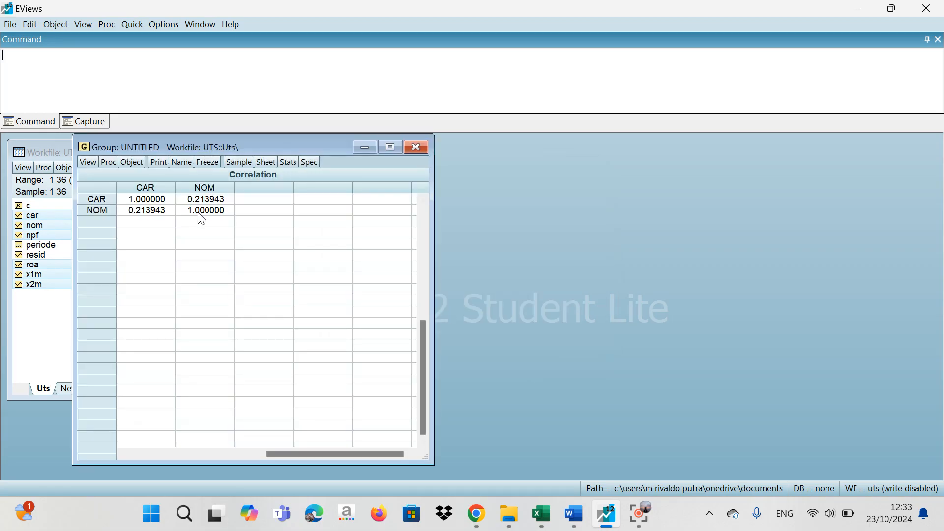
# Copy the CAR and NOM correlation table with numbers as displayed and paste it in Word under the "Uji multikol" heading
pyautogui.moveTo(232, 214); pyautogui.dragTo(107, 190)
pyautogui.hotkey('ctrl', 'c')
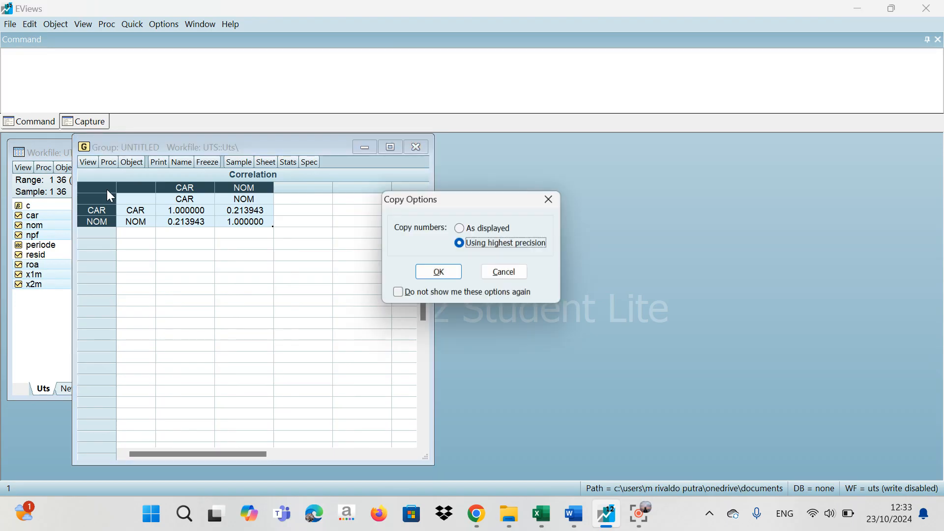
pyautogui.click(463, 229)
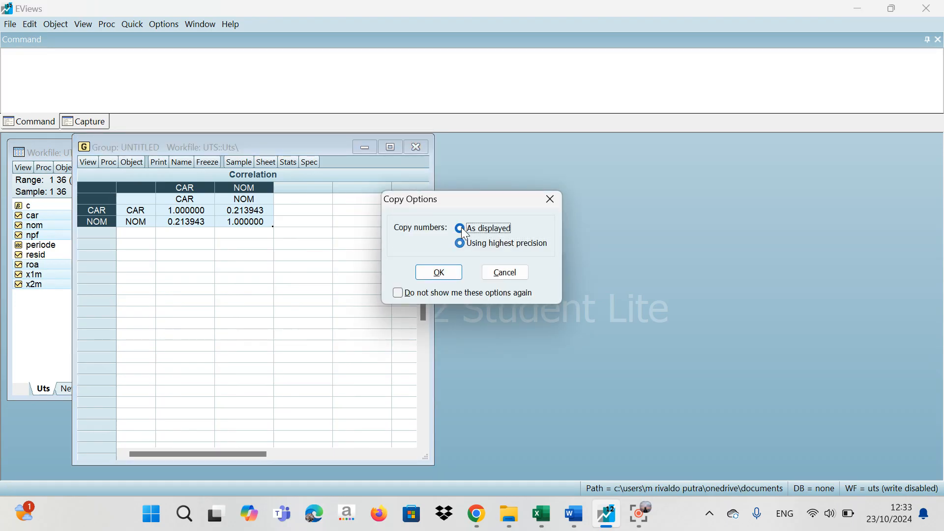
pyautogui.click(440, 273)
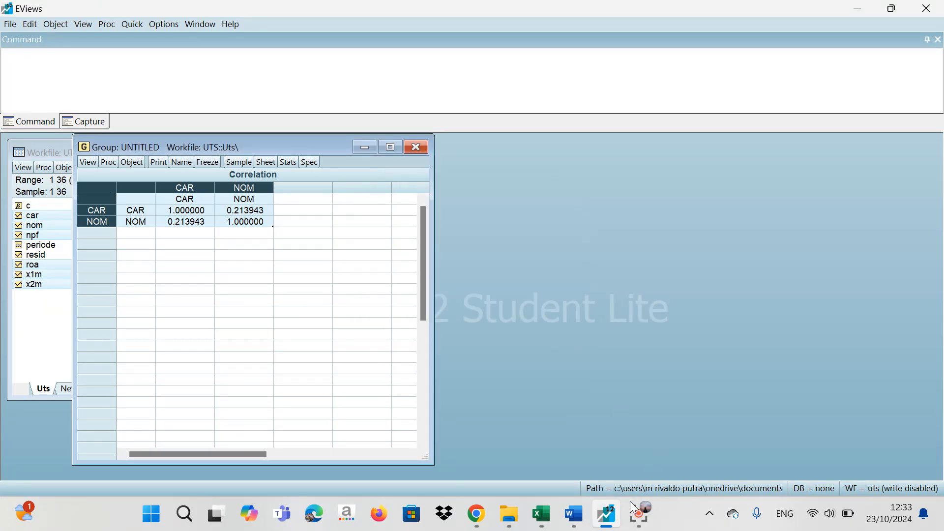
pyautogui.click(573, 516)
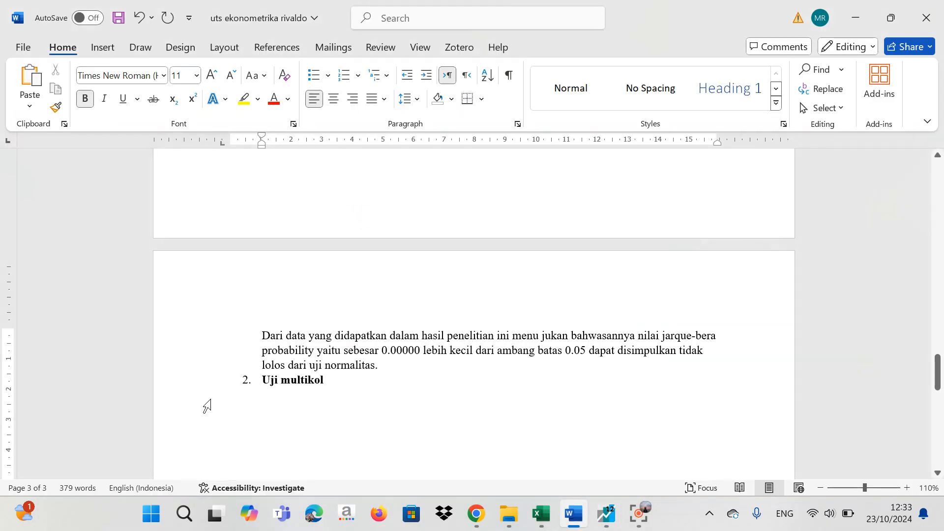
pyautogui.hotkey('ctrl', 'v')
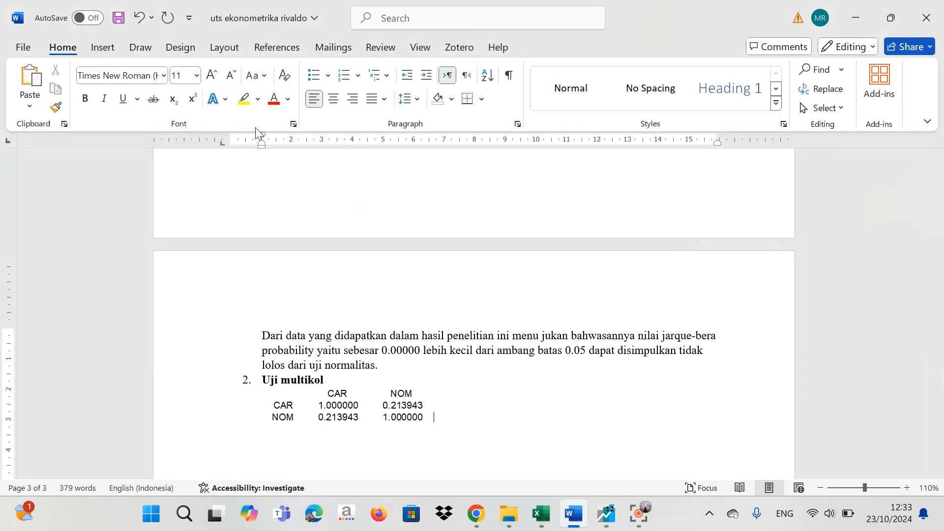
# Mark both 0.213943 values in the pasted correlation table with the green highlighter, then return to the selection tool
pyautogui.click(139, 46)
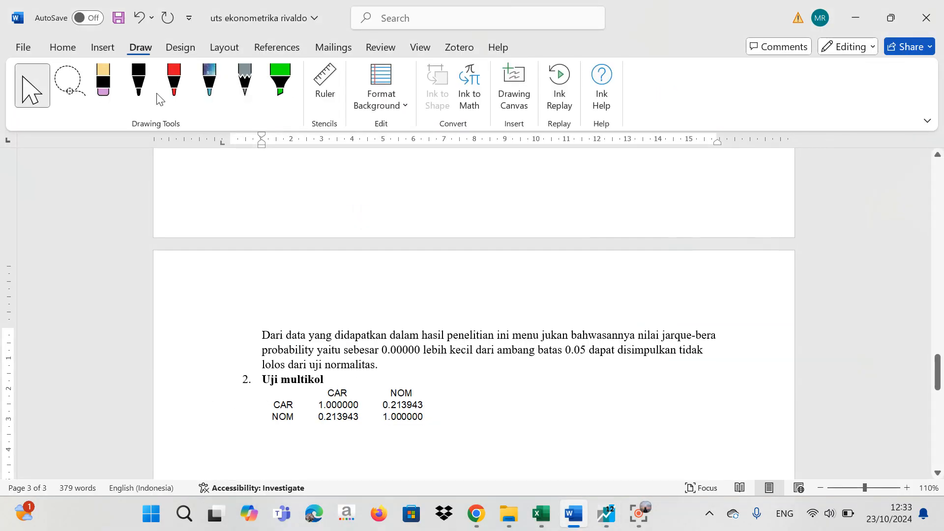
pyautogui.click(277, 72)
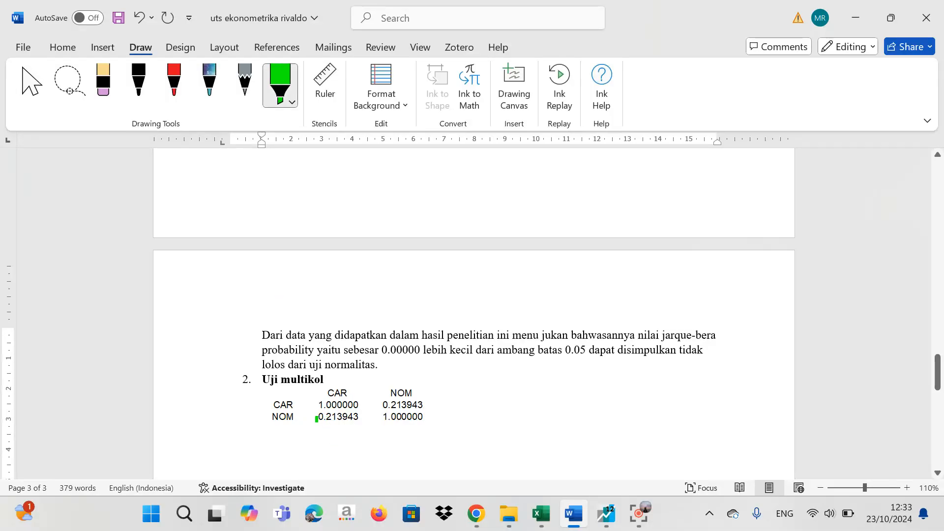
pyautogui.moveTo(316, 418)
pyautogui.mouseDown()
pyautogui.moveTo(363, 417)
pyautogui.moveTo(315, 417)
pyautogui.mouseUp()
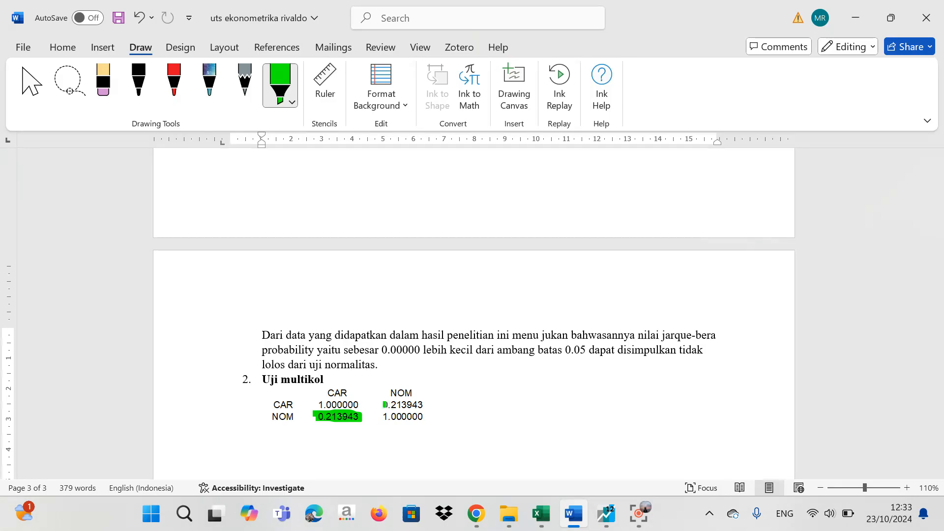
pyautogui.moveTo(399, 405)
pyautogui.mouseDown()
pyautogui.moveTo(426, 405)
pyautogui.moveTo(384, 404)
pyautogui.mouseUp()
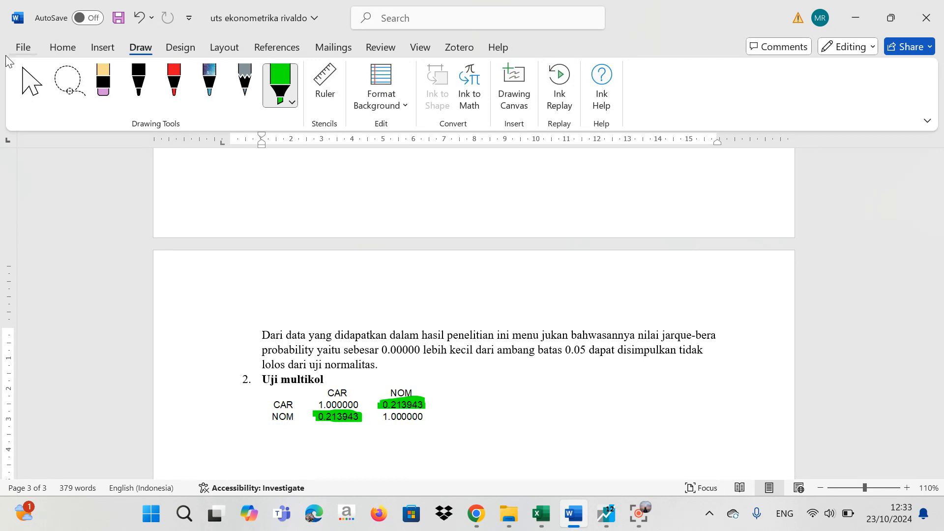
pyautogui.click(31, 83)
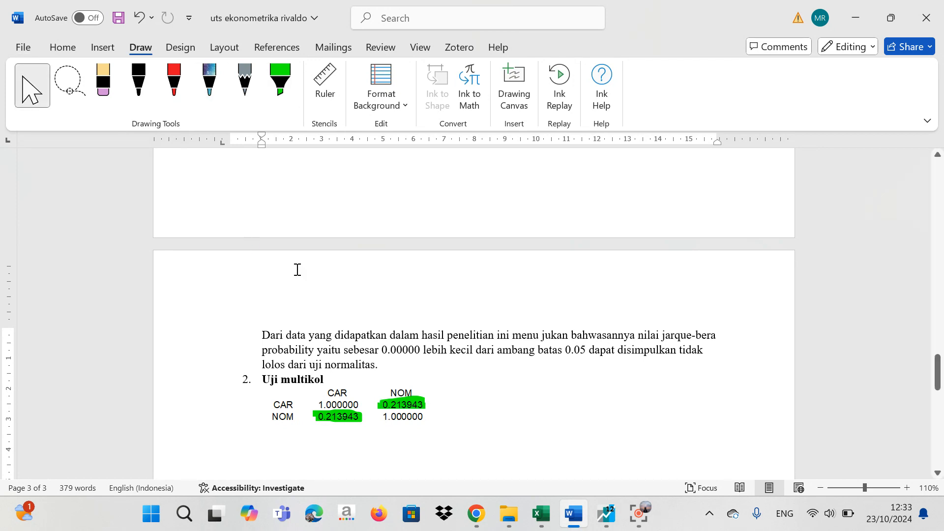
# Begin the multicollinearity interpretation below the table with "Dari data yang didapatkan dalam hasil penelitian ini menunjukan bahwasanny"
pyautogui.press('Return')
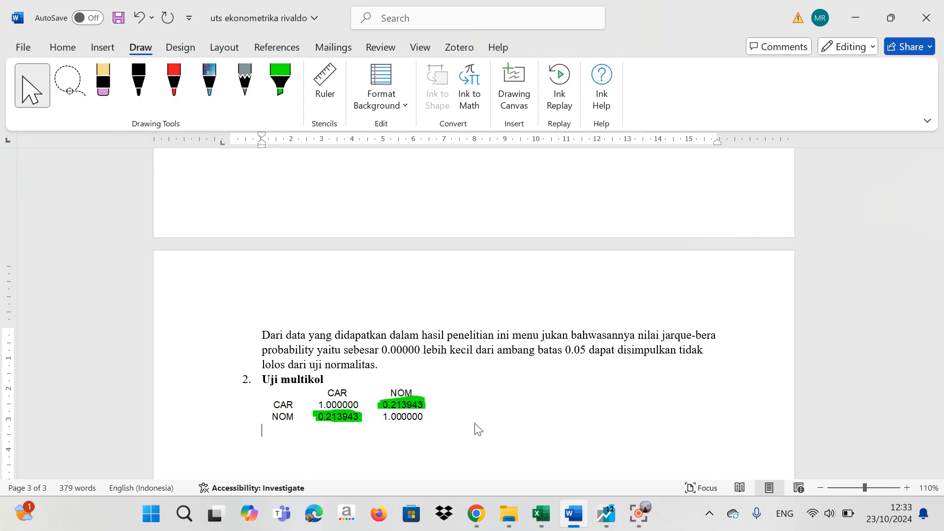
pyautogui.write('Dari data yang')
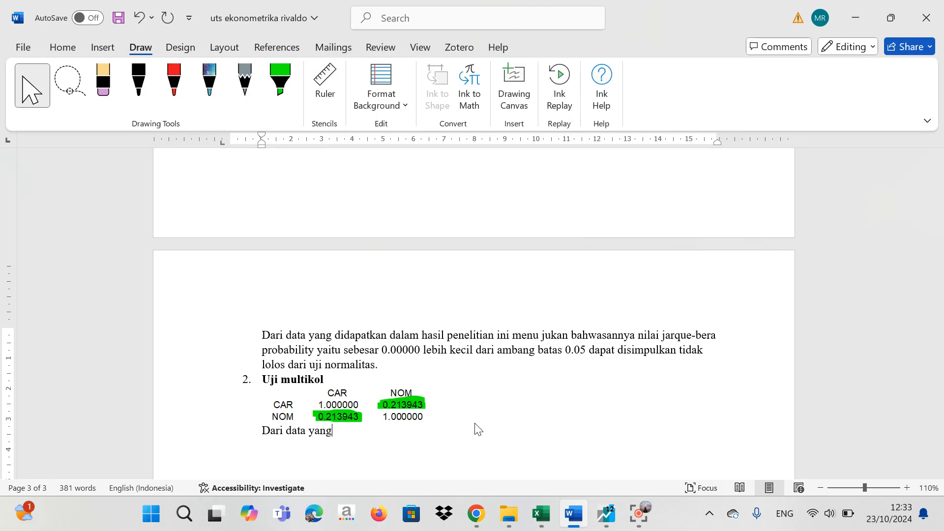
pyautogui.write(' didapatkan dalam ')
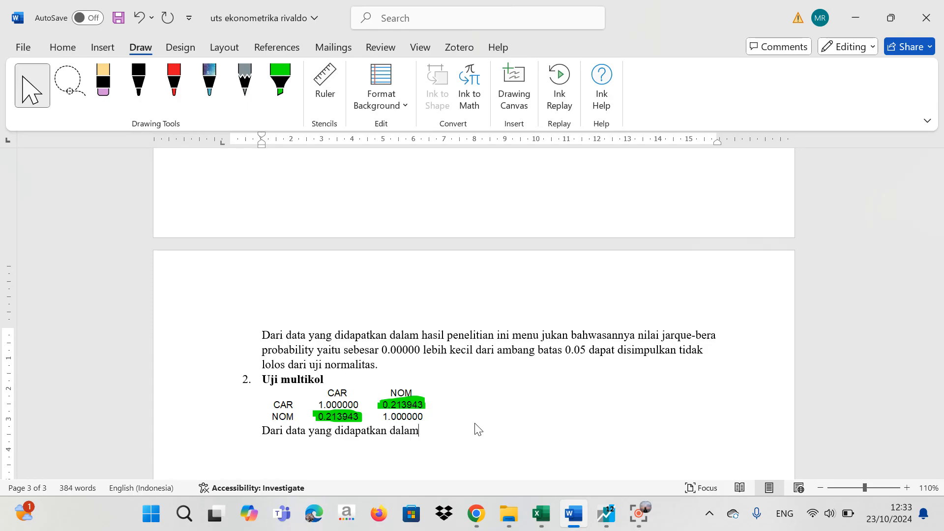
pyautogui.write('hasil penelitian ini menunj')
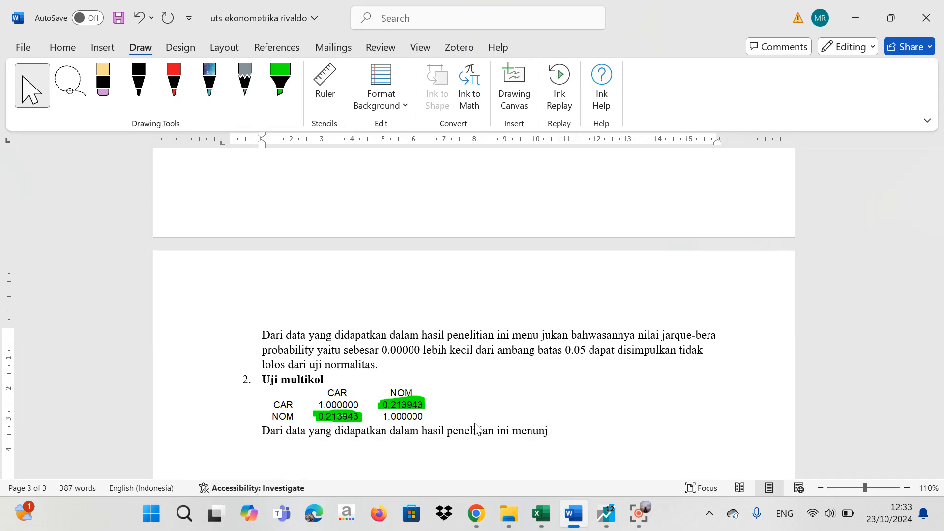
pyautogui.write('ukan bahwasanny')
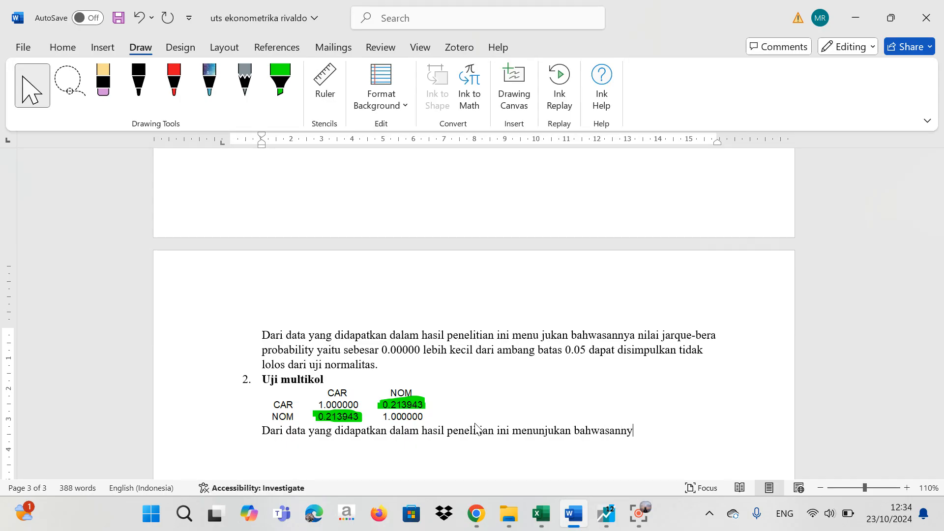
# Continue the multicollinearity interpretation so that it reads "bahwasannya nilai corelation yaitu"
pyautogui.write('a nilai prob-chi s')
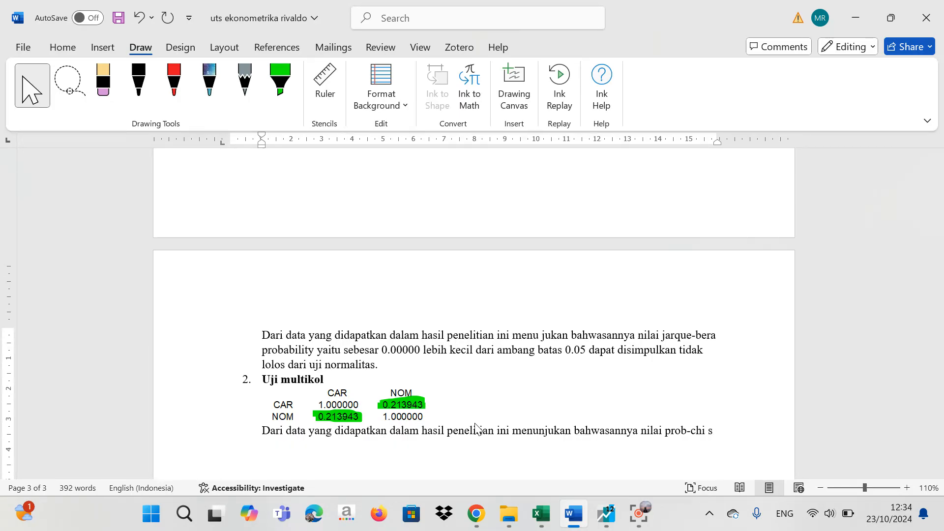
pyautogui.press('BackSpace')
pyautogui.press('BackSpace')
pyautogui.press('BackSpace')
pyautogui.press('BackSpace')
pyautogui.press('BackSpace')
pyautogui.press('BackSpace')
pyautogui.press('BackSpace')
pyautogui.press('BackSpace')
pyautogui.press('BackSpace')
pyautogui.press('BackSpace')
pyautogui.write('corela')
pyautogui.write('tion')
pyautogui.write('yaitu')
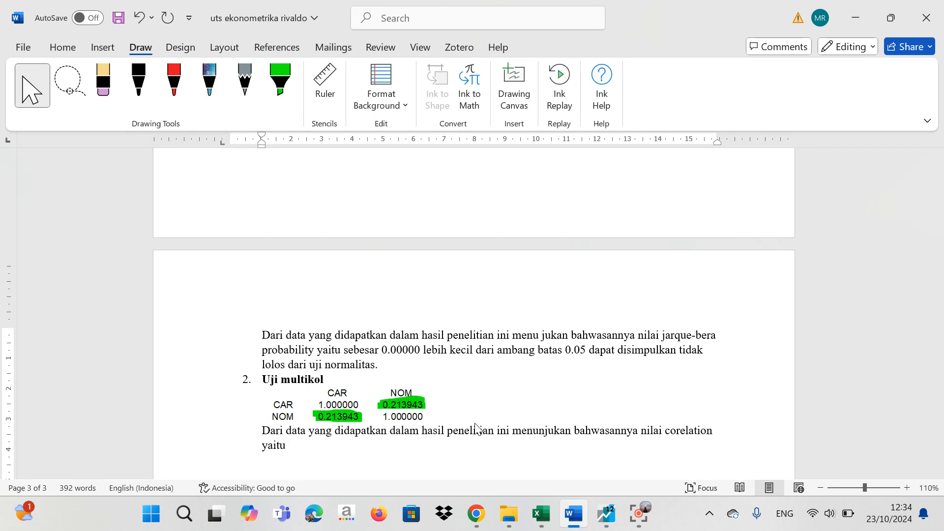
# Extend the multicollinearity sentence with "sebesar 0.213943 lebih kecil dari ambang batas 0.8,"
pyautogui.write(' sebesar')
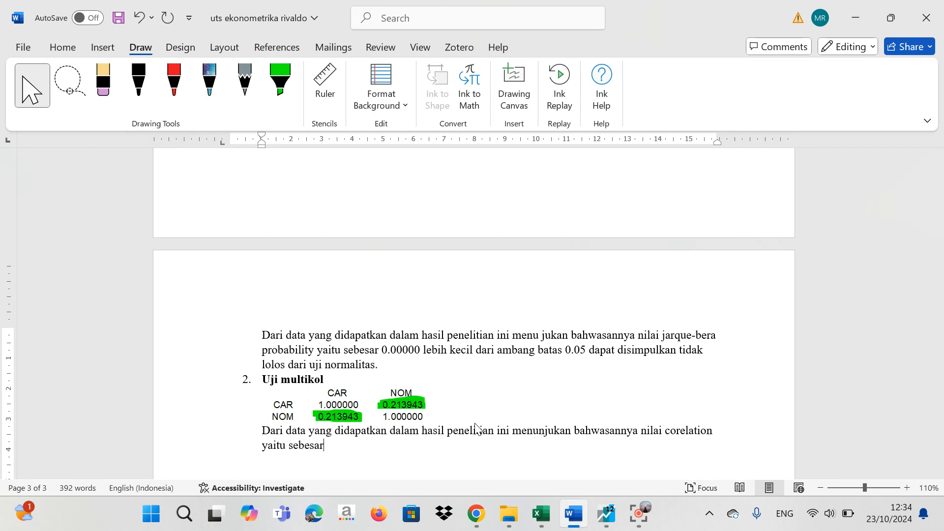
pyautogui.press('BackSpace')
pyautogui.write('0.')
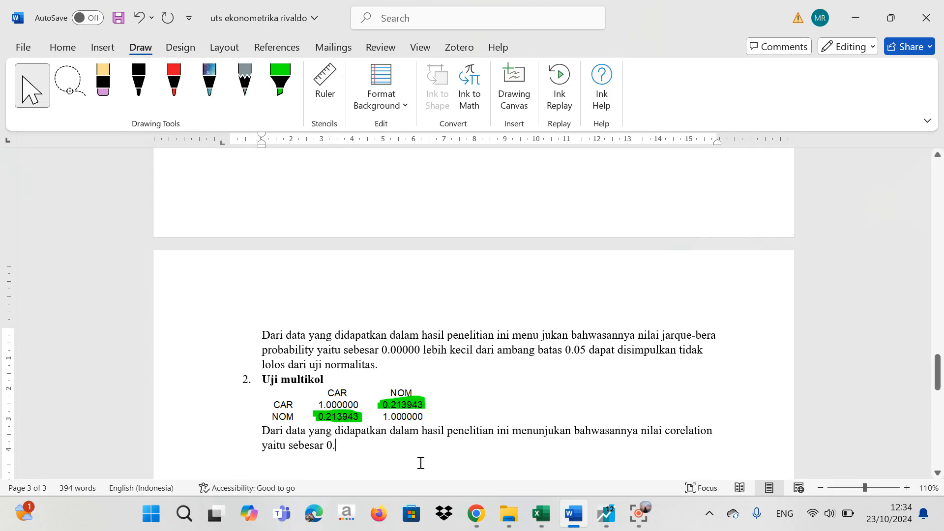
pyautogui.write('21')
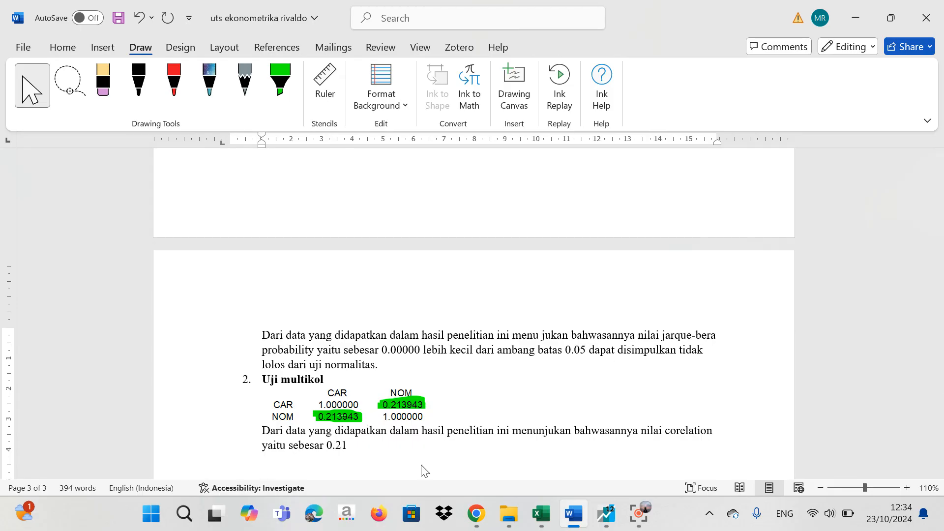
pyautogui.write('3943')
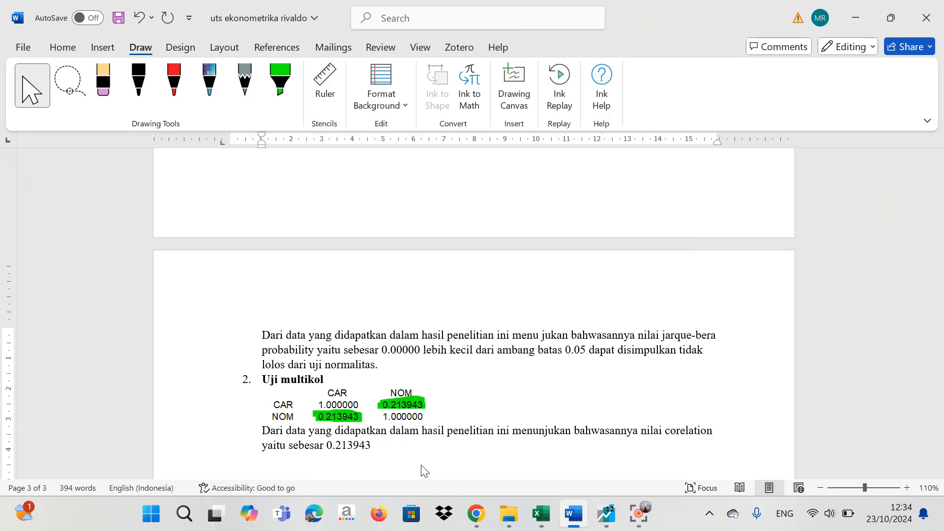
pyautogui.write(' lebi')
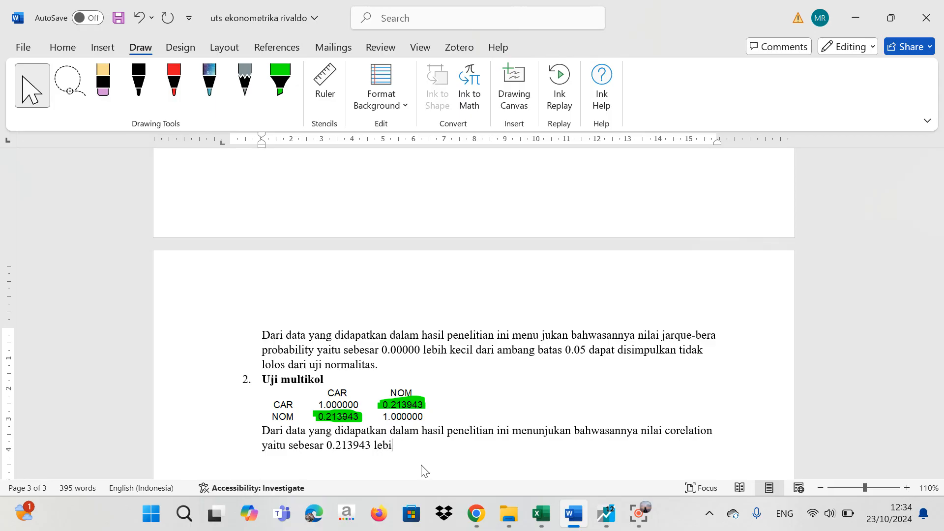
pyautogui.write('h kecil dai')
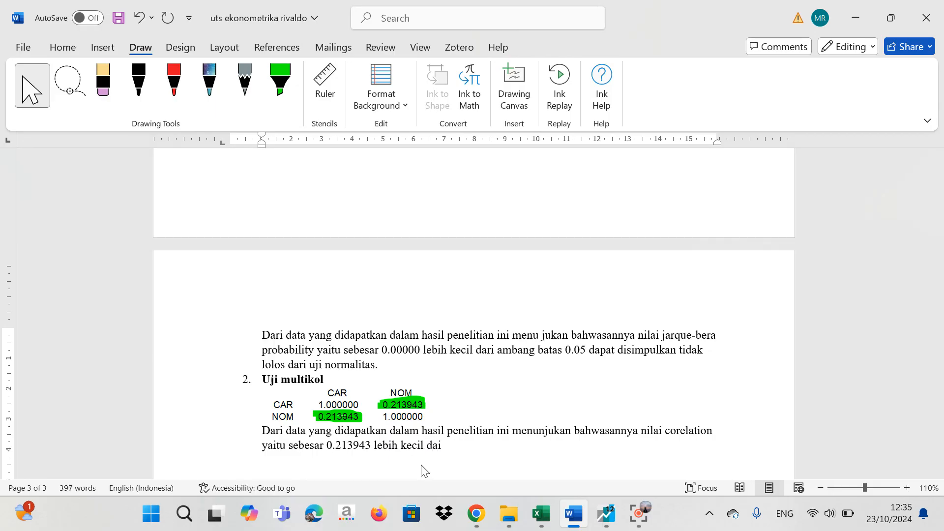
pyautogui.press('BackSpace')
pyautogui.write('ri amban')
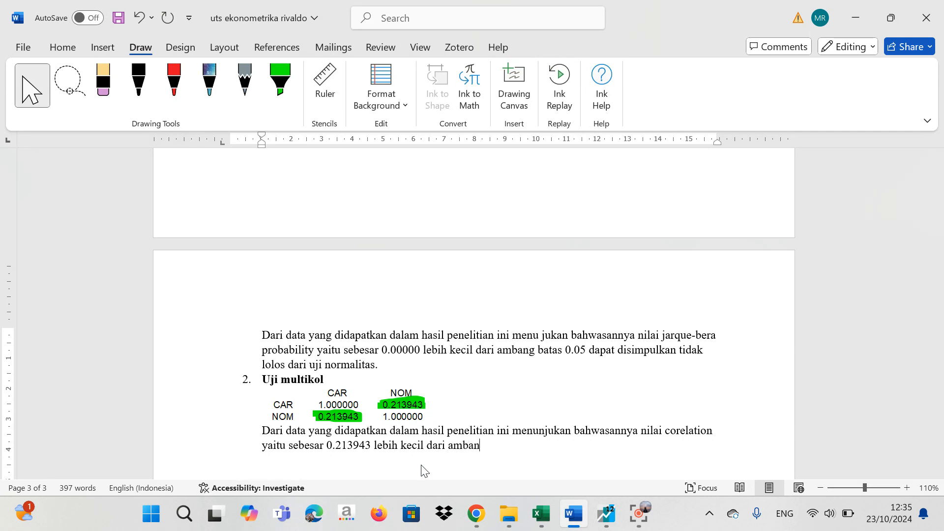
pyautogui.write('g batas 0.8,')
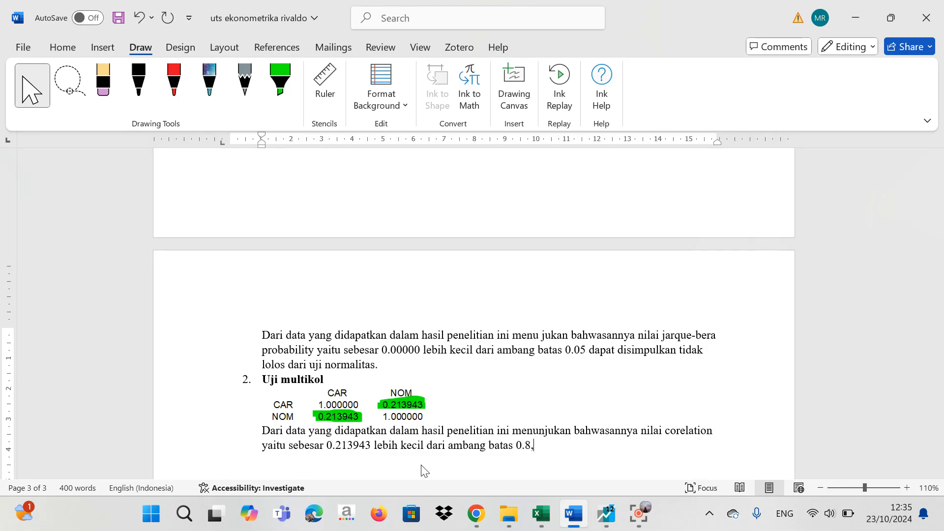
# Finish the multicollinearity sentence with "dapat disimpulkan lolos uji multikol.", correct its spelling and start a new line below
pyautogui.write(' dapat disimpul')
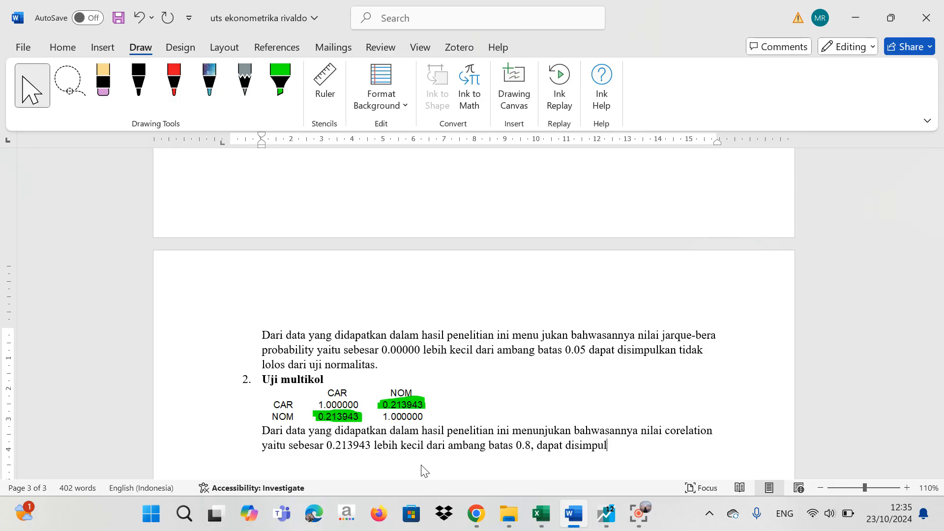
pyautogui.write('akn \\')
pyautogui.press('BackSpace')
pyautogui.press('BackSpace')
pyautogui.write('kan ')
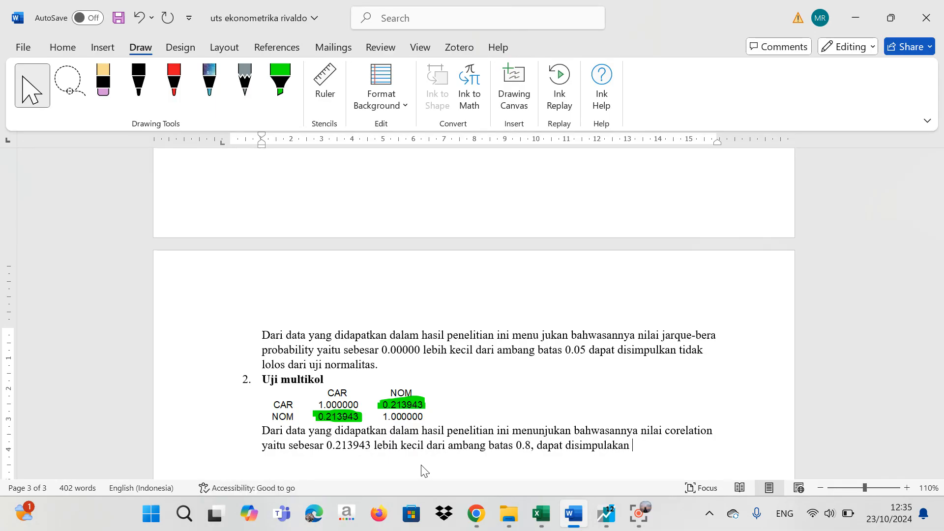
pyautogui.write('l')
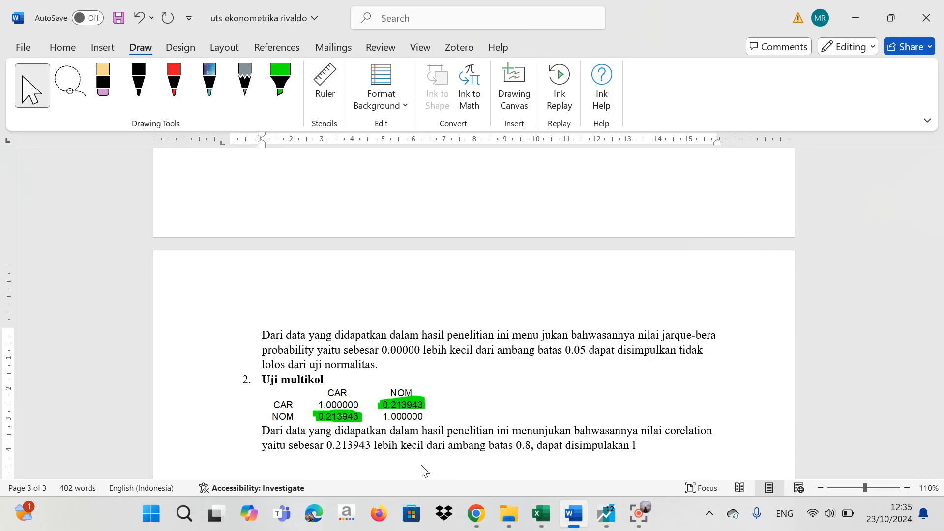
pyautogui.write('olos uji')
pyautogui.write(' mult')
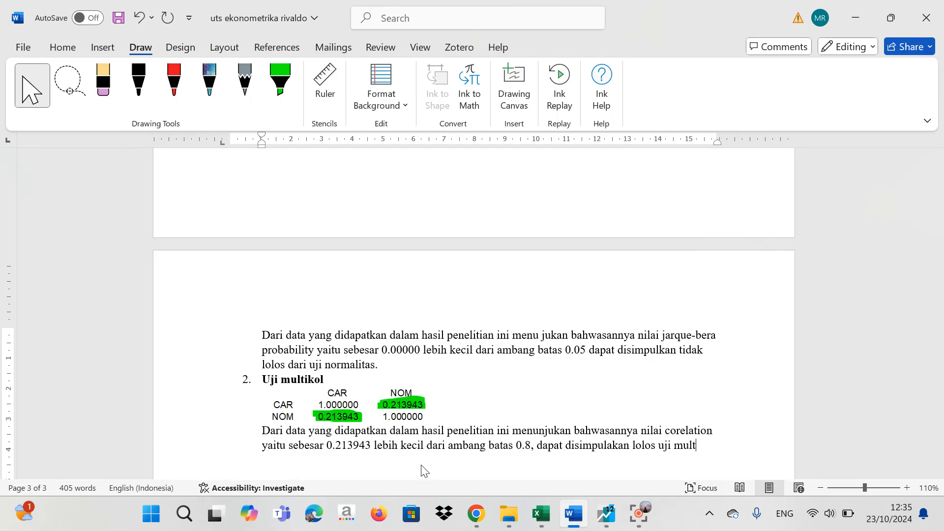
pyautogui.write('ikol.')
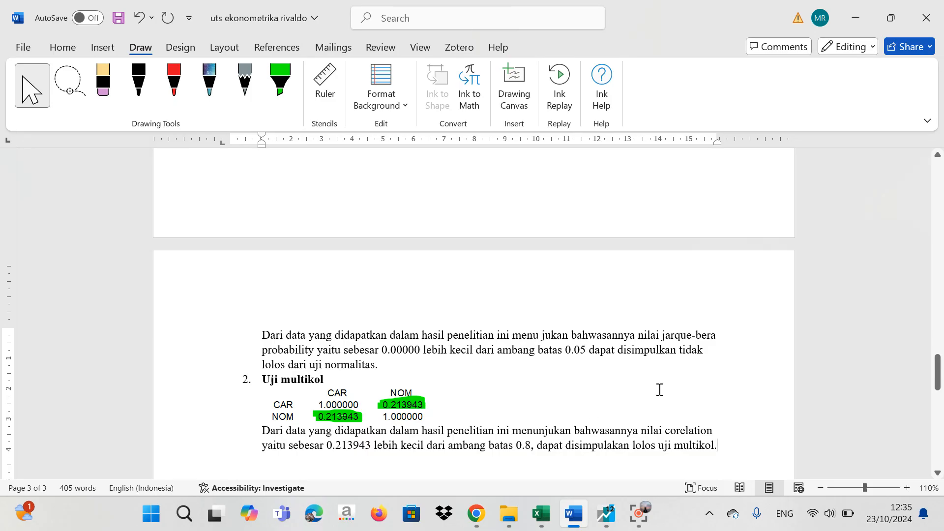
pyautogui.click(617, 445)
pyautogui.press('BackSpace')
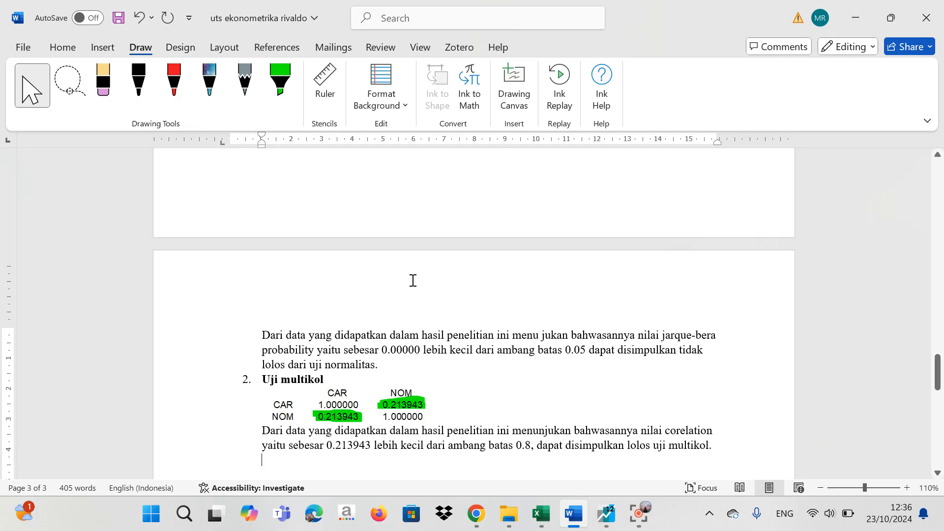
# Add the bold numbered heading "3. Uji auto korelasi" with an unnumbered, non-bold line beneath it
pyautogui.click(53, 52)
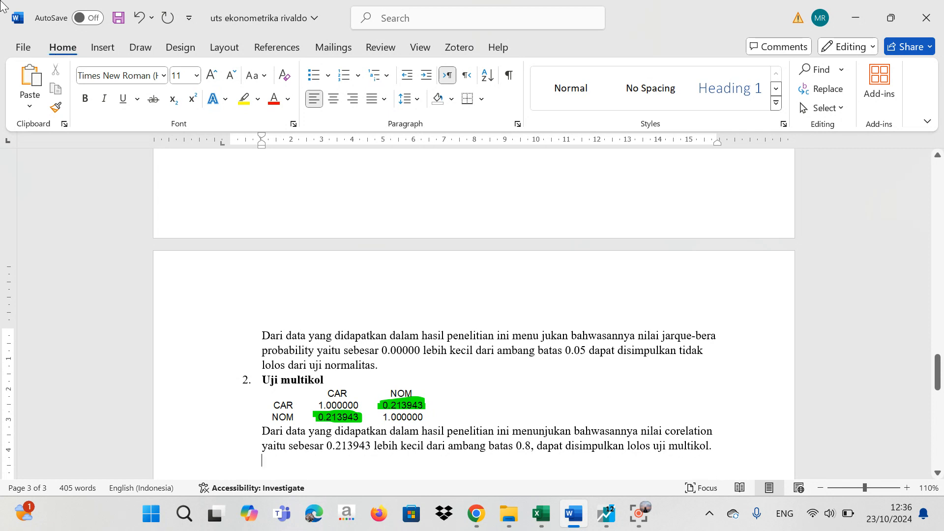
pyautogui.write('3.')
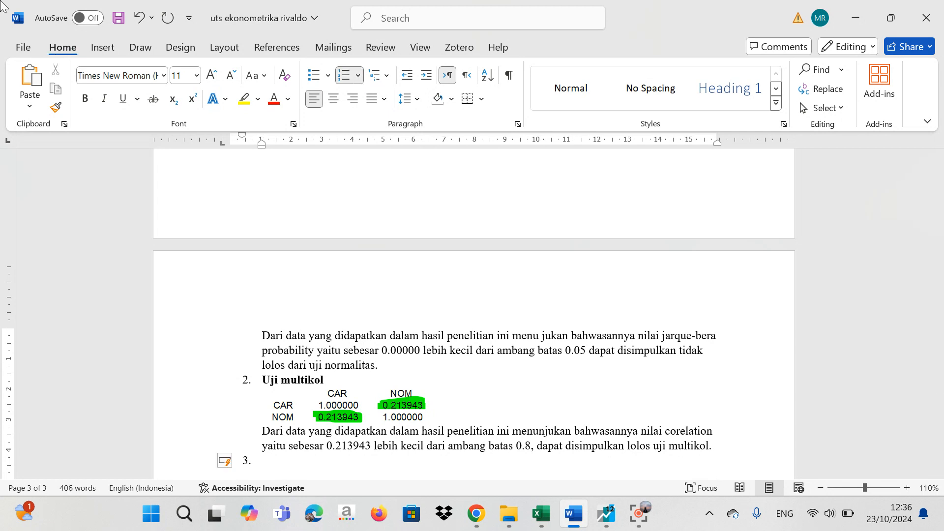
pyautogui.hotkey('ctrl', 'b')
pyautogui.write('uji auto')
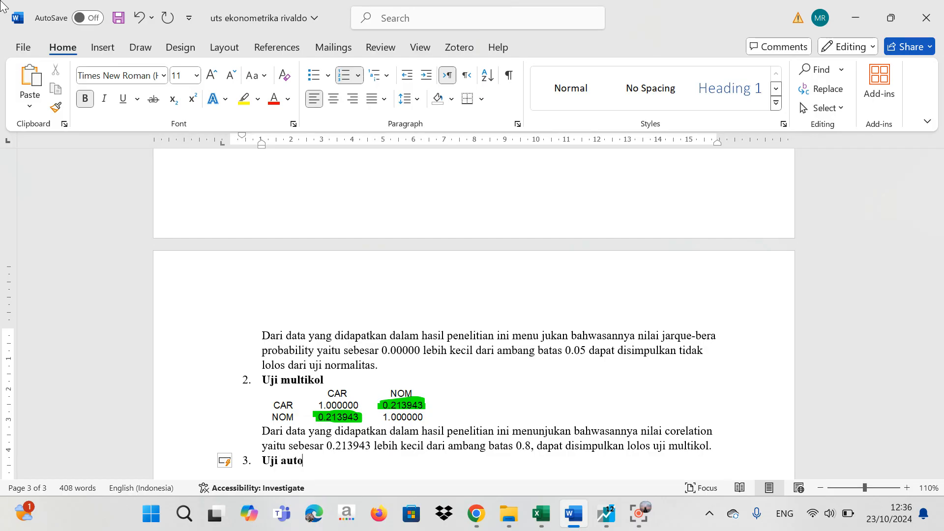
pyautogui.write(' korelasi')
pyautogui.press('Return')
pyautogui.press('BackSpace')
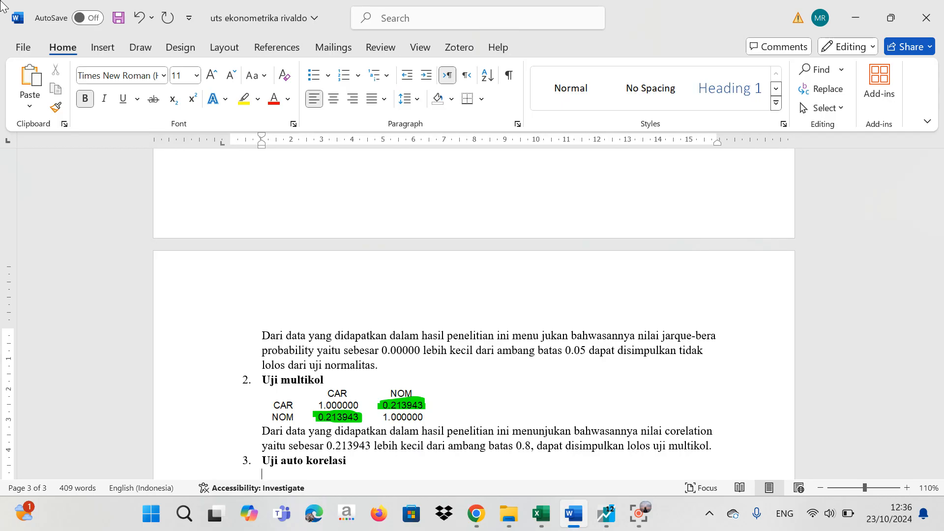
pyautogui.hotkey('ctrl', 'b')
pyautogui.moveTo(939, 372); pyautogui.dragTo(938, 384)
# Switch to EViews and close the CAR and NOM correlation group, deleting the untitled group
pyautogui.click(609, 514)
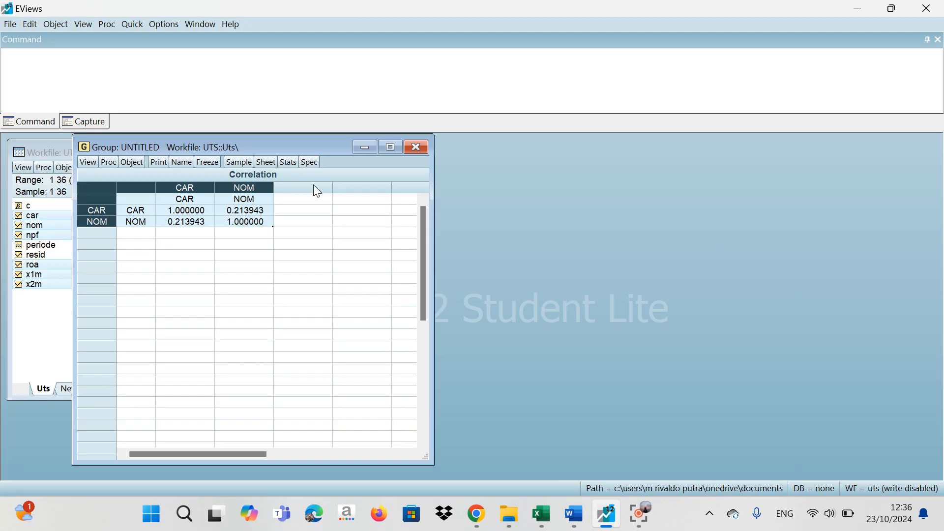
pyautogui.click(413, 146)
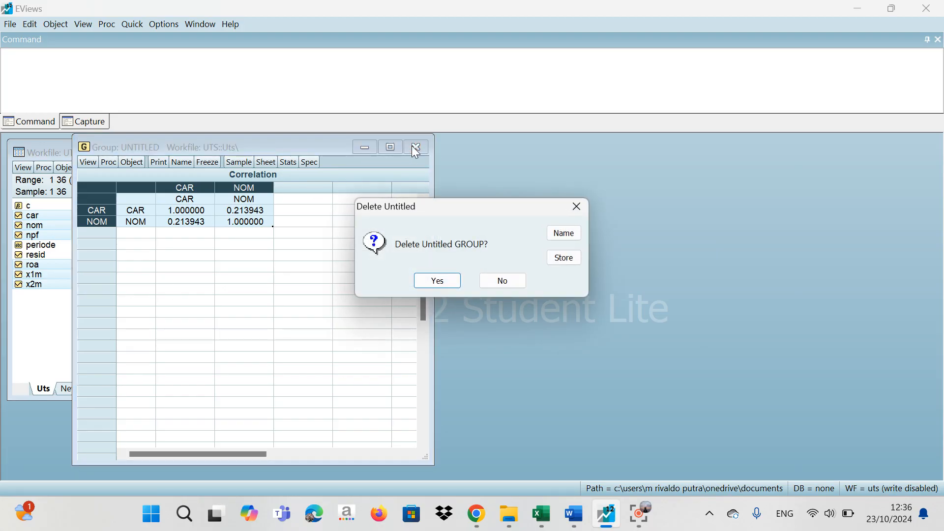
pyautogui.click(437, 281)
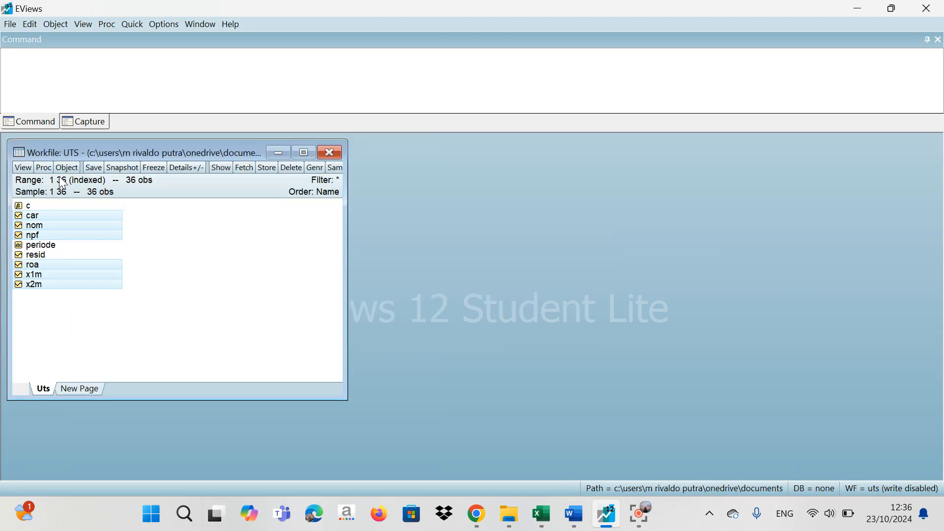
# Open the selected series as an equation and estimate "npf c car nom roa x1m x2m" by least squares over sample 1 36
pyautogui.rightClick(38, 237)
pyautogui.moveTo(129, 242)
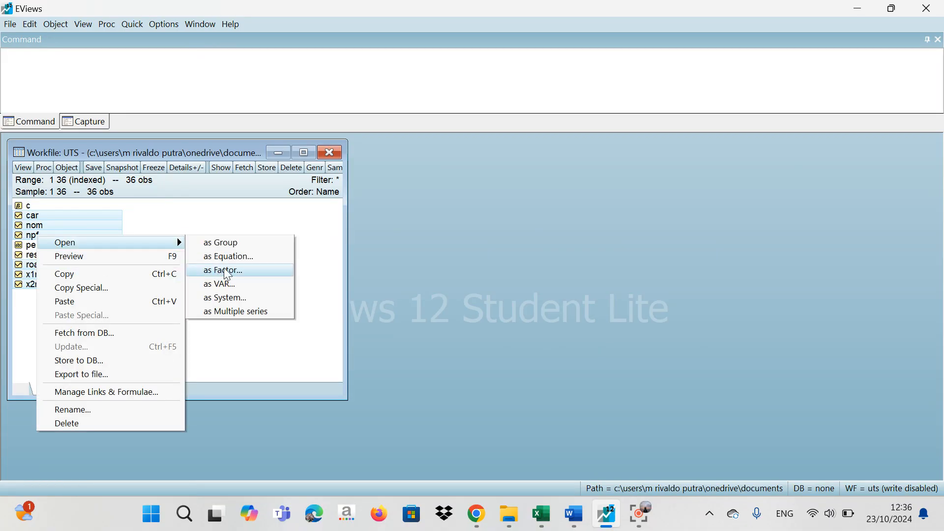
pyautogui.click(230, 263)
pyautogui.click(438, 187)
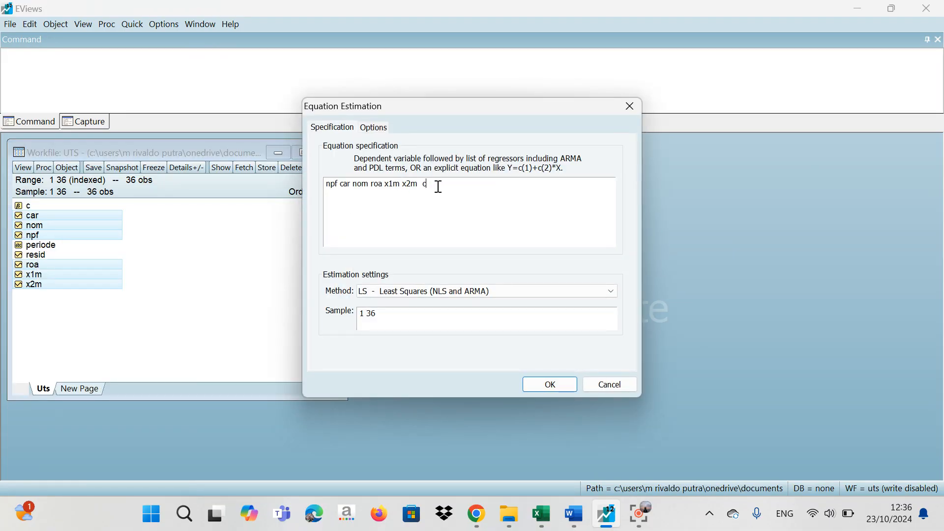
pyautogui.click(339, 184)
pyautogui.write('c')
pyautogui.click(556, 389)
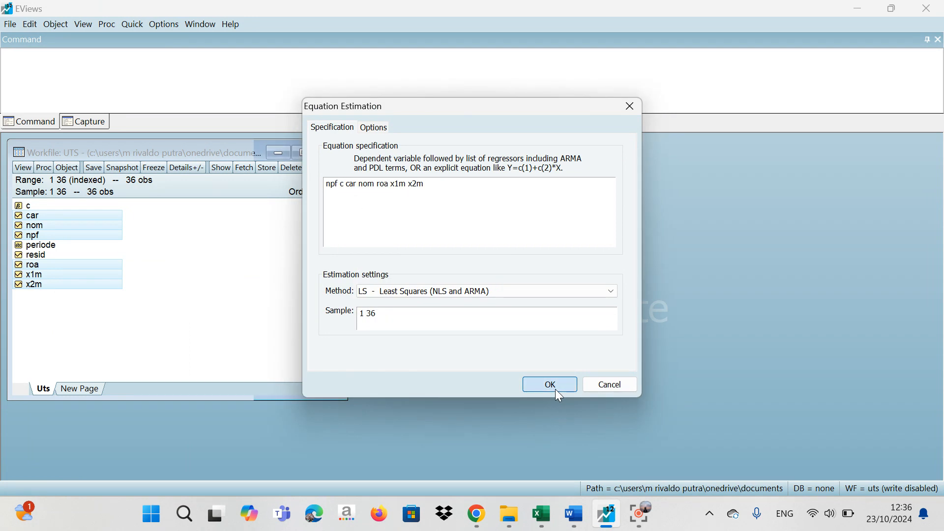
pyautogui.click(555, 388)
# Run the serial correlation LM test on the equation's residuals with 2 lags
pyautogui.click(117, 165)
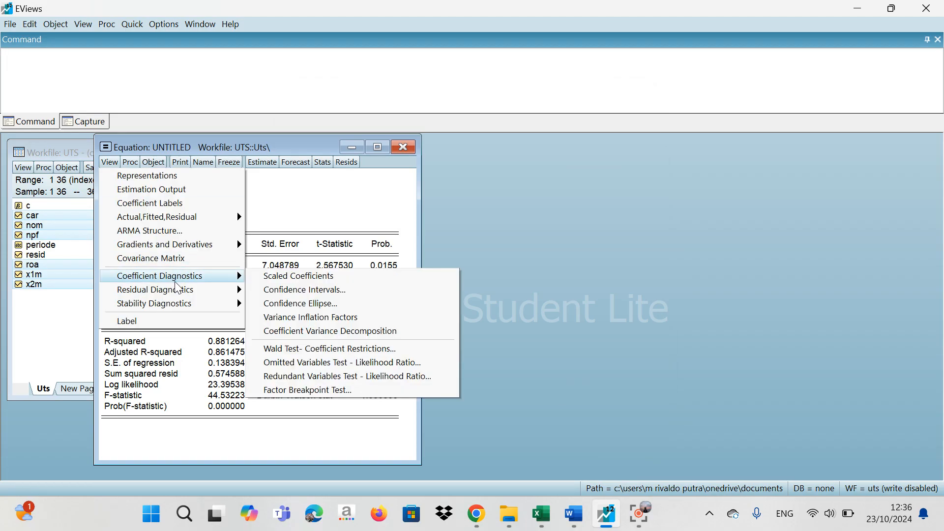
pyautogui.moveTo(181, 295)
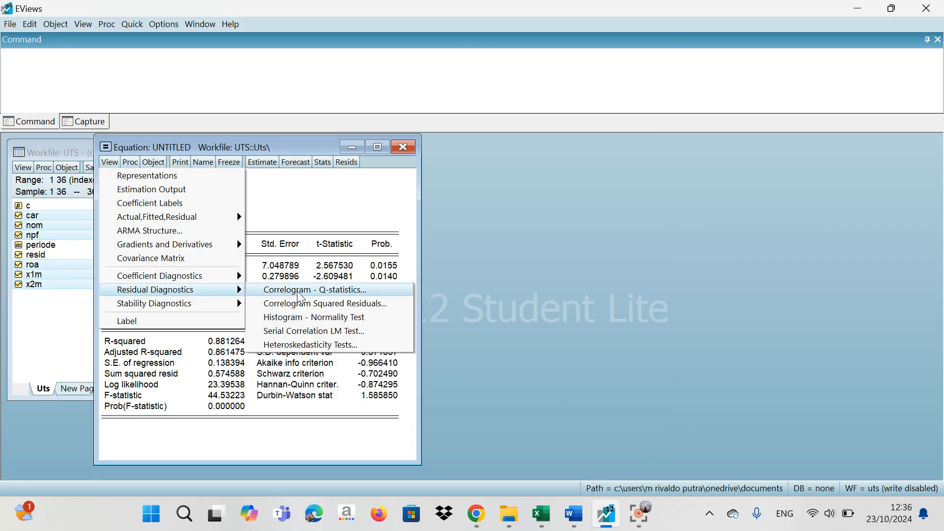
pyautogui.click(312, 331)
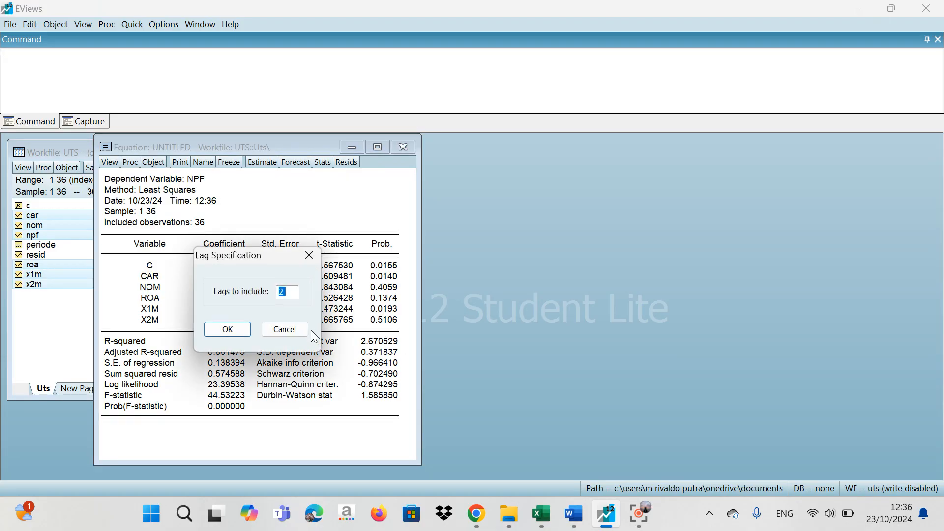
pyautogui.click(239, 332)
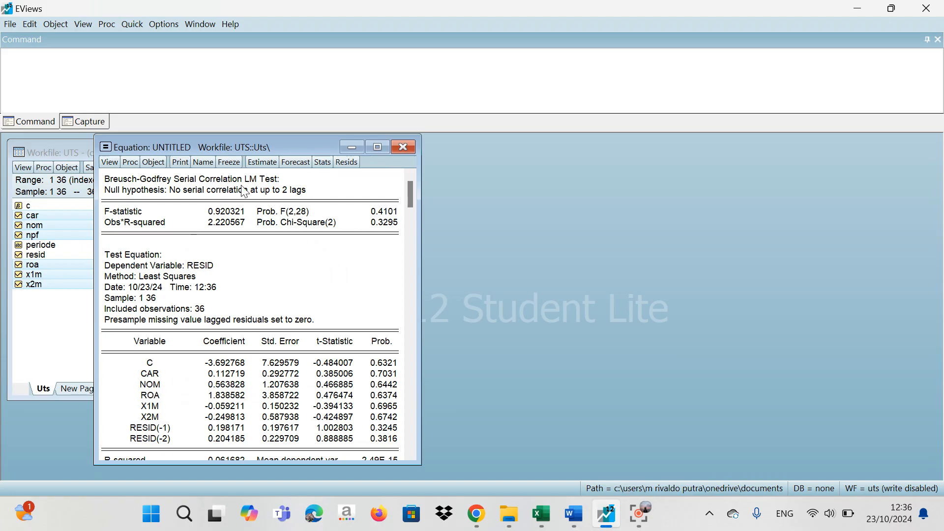
# Copy the Breusch-Godfrey test's title and statistics block and paste it in Word under the "Uji auto korelasi" heading
pyautogui.moveTo(106, 178); pyautogui.dragTo(392, 237)
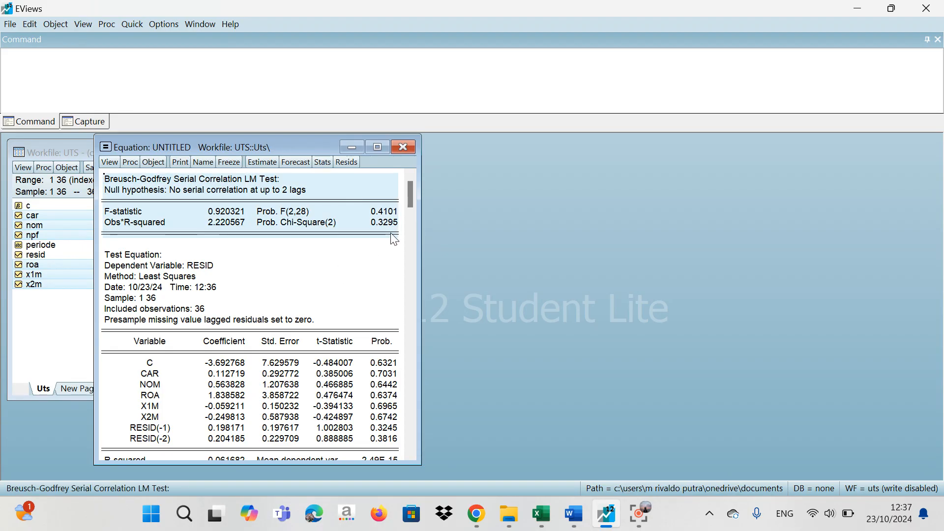
pyautogui.hotkey('ctrl', 'c')
pyautogui.click(439, 274)
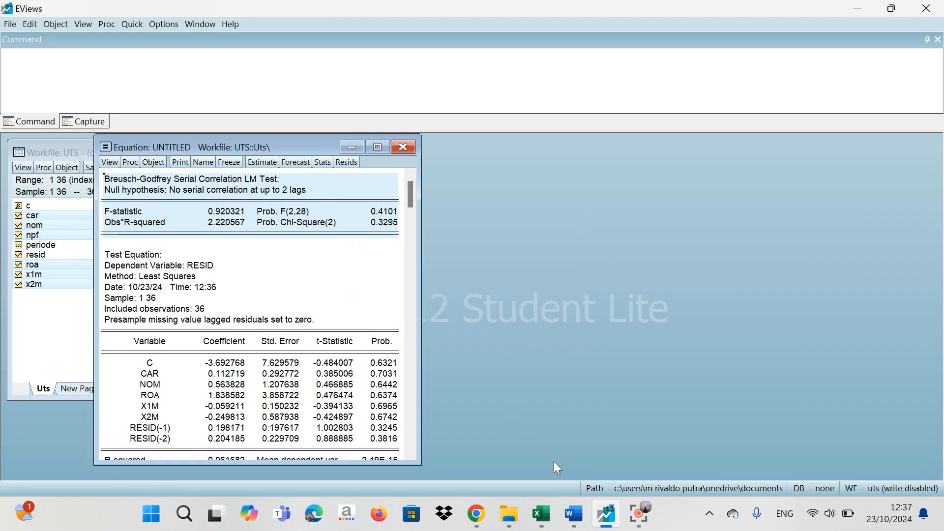
pyautogui.click(574, 514)
pyautogui.click(295, 375)
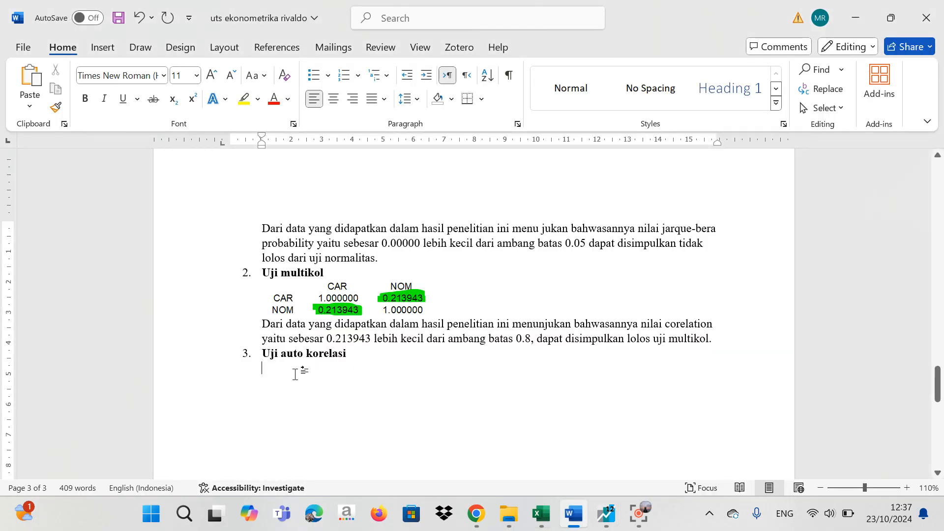
pyautogui.hotkey('ctrl', 'v')
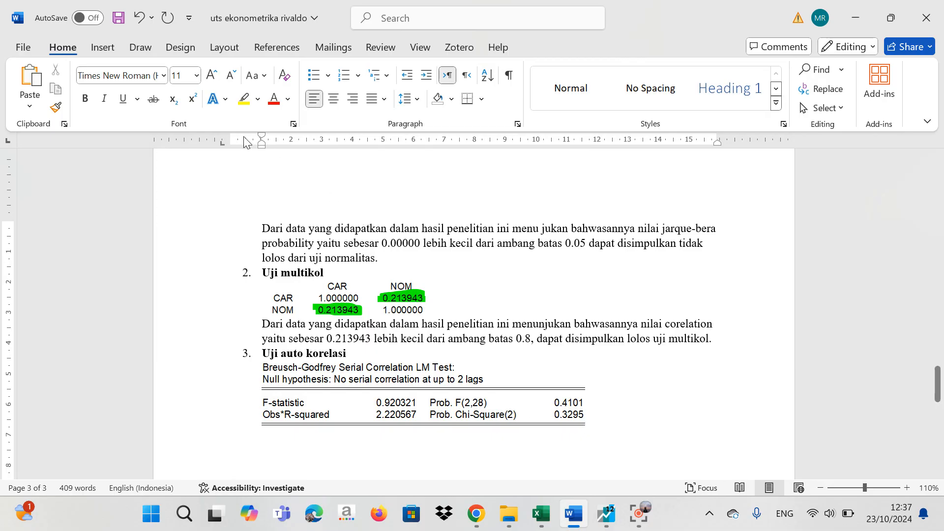
# Try to highlight the Prob. Chi-Square(2) value in the autocorrelation table with the green ink highlighter and erase the stroke
pyautogui.click(147, 48)
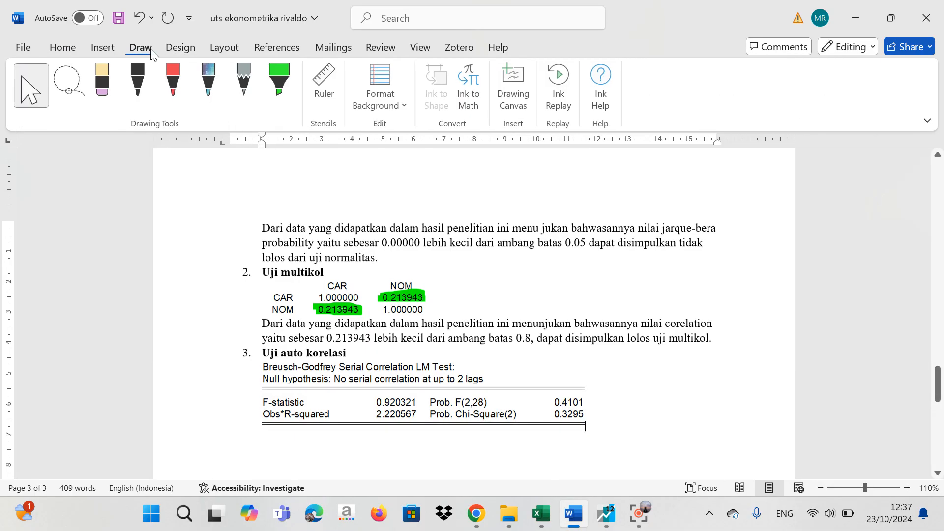
pyautogui.click(276, 85)
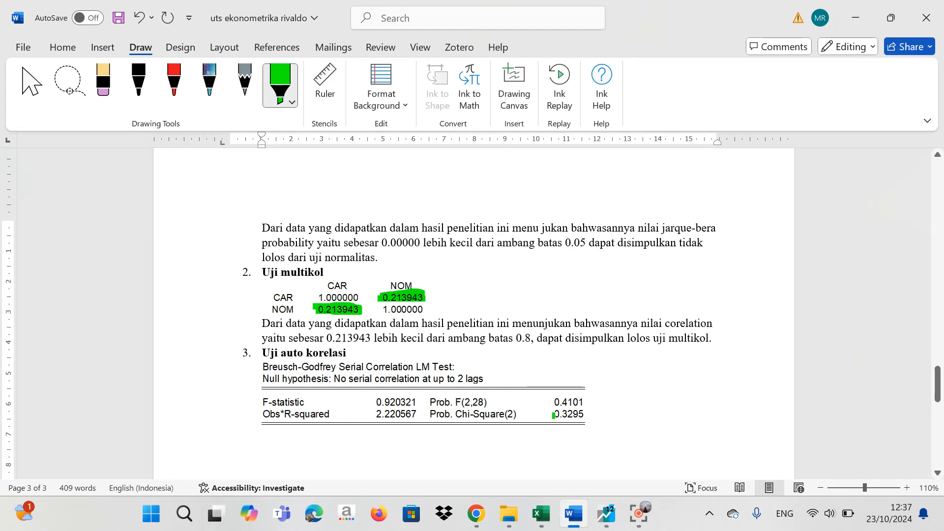
pyautogui.moveTo(552, 416)
pyautogui.mouseDown()
pyautogui.moveTo(595, 419)
pyautogui.moveTo(552, 414)
pyautogui.mouseUp()
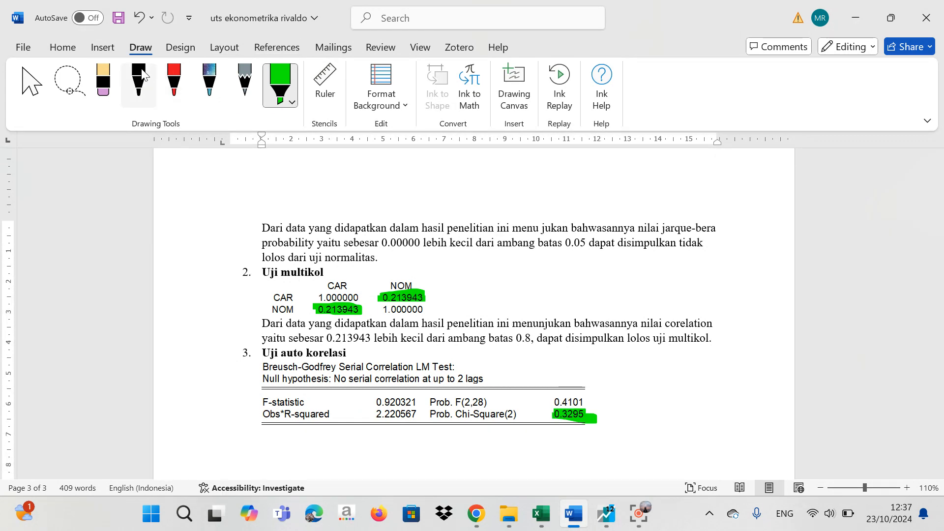
pyautogui.click(103, 81)
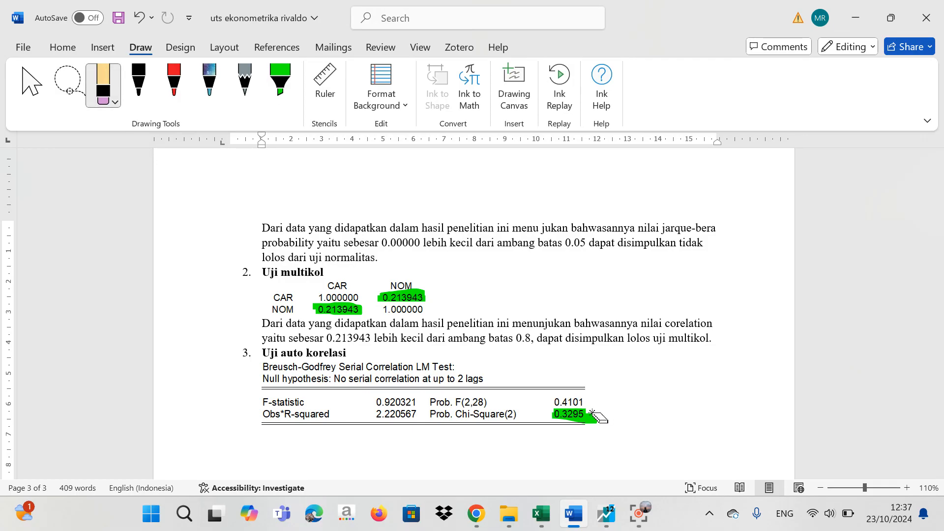
pyautogui.click(593, 415)
# Highlight the Prob. Chi-Square(2) value in the autocorrelation table with the green ink highlighter and return to text editing
pyautogui.click(271, 76)
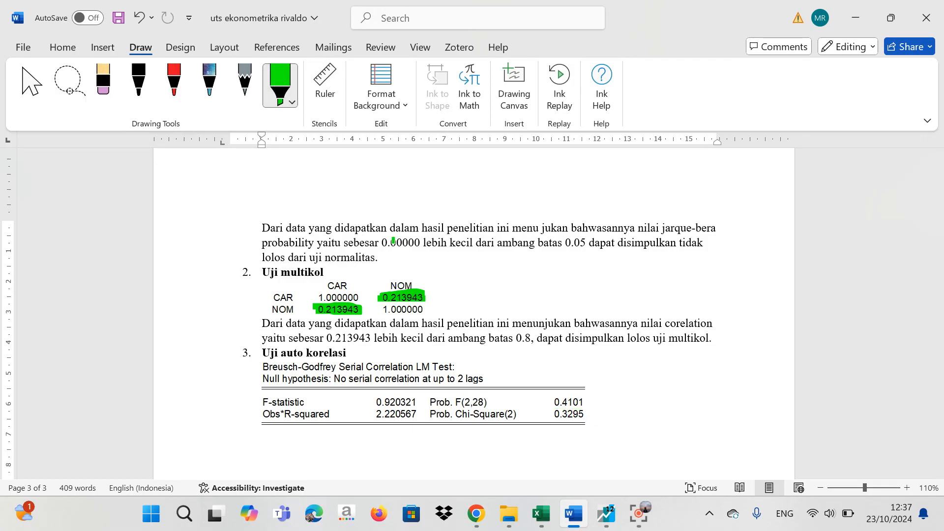
pyautogui.moveTo(556, 415); pyautogui.dragTo(583, 417)
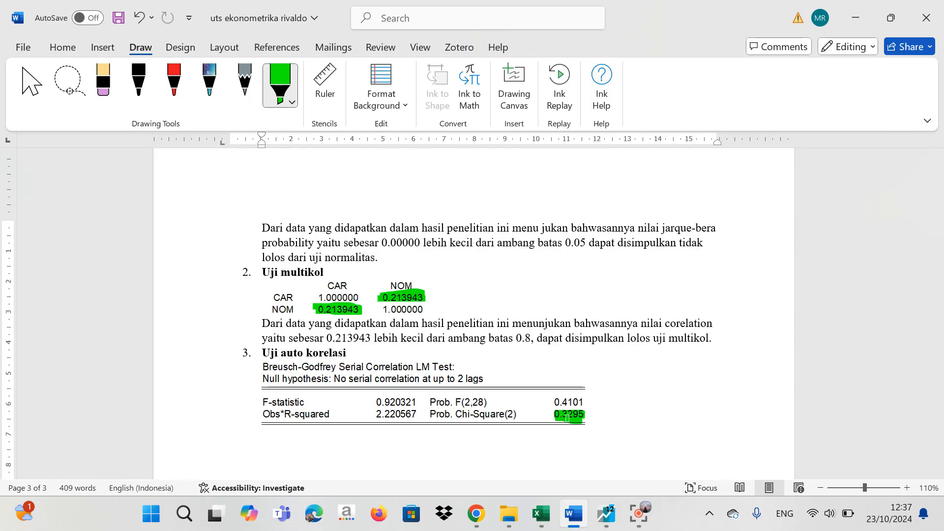
pyautogui.click(30, 87)
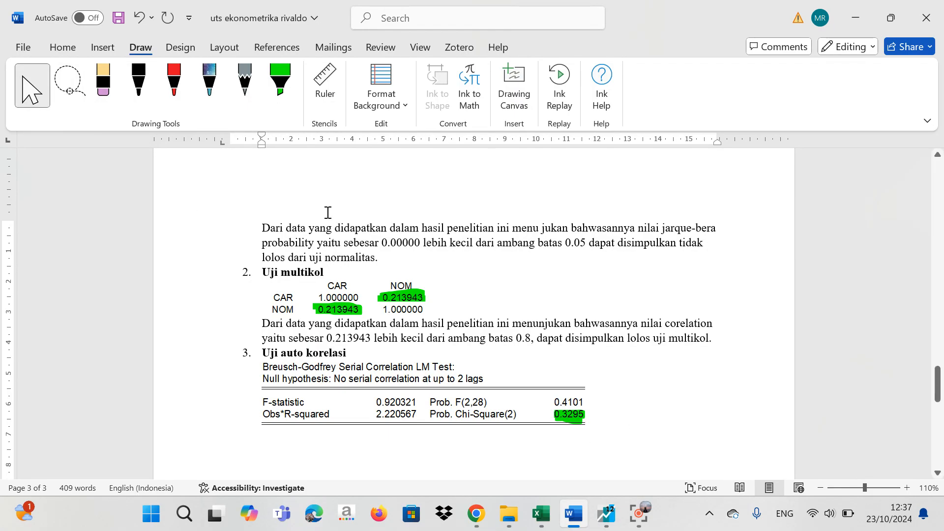
pyautogui.click(63, 47)
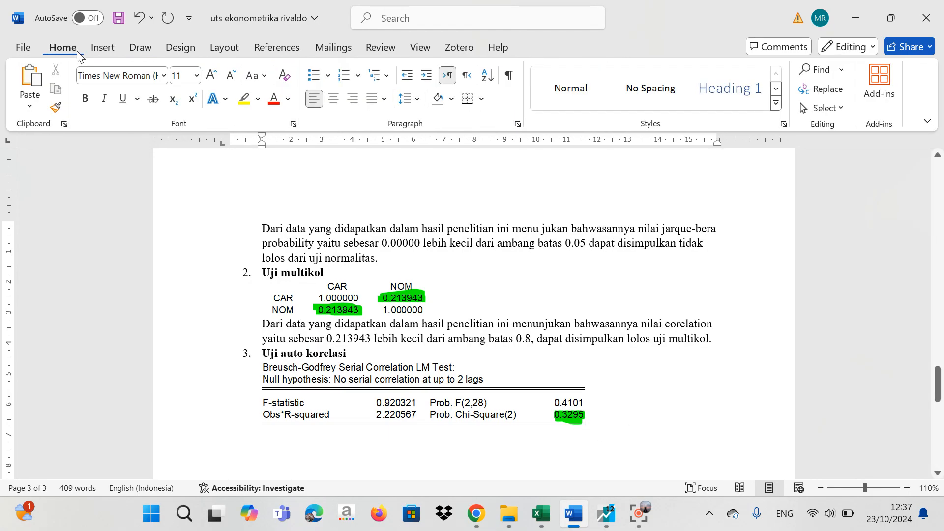
pyautogui.click(297, 276)
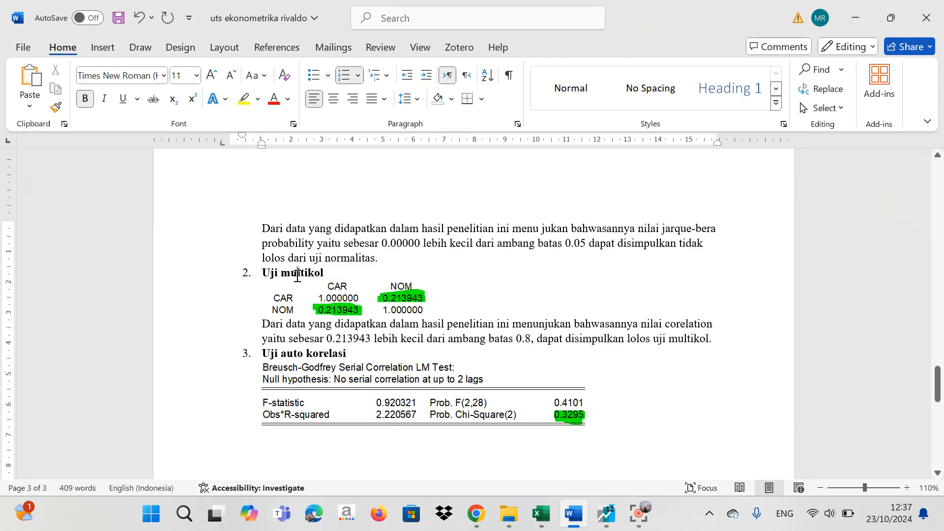
pyautogui.write('dari')
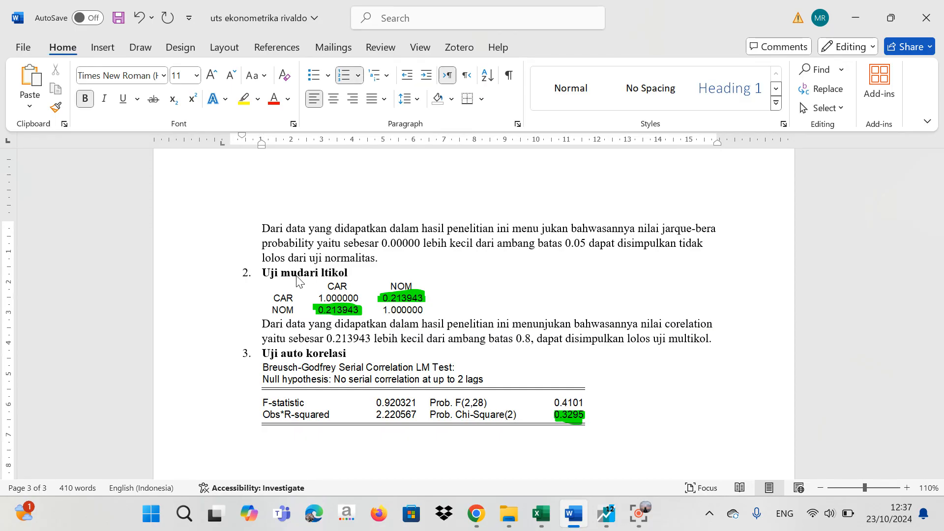
pyautogui.press('BackSpace')
pyautogui.press('BackSpace')
pyautogui.press('BackSpace')
pyautogui.press('BackSpace')
pyautogui.press('BackSpace')
# Start the interpretation paragraph beneath the Breusch-Godfrey table with "Dari data yang didapatkan dalam hasil penelitian ini"
pyautogui.click(346, 455)
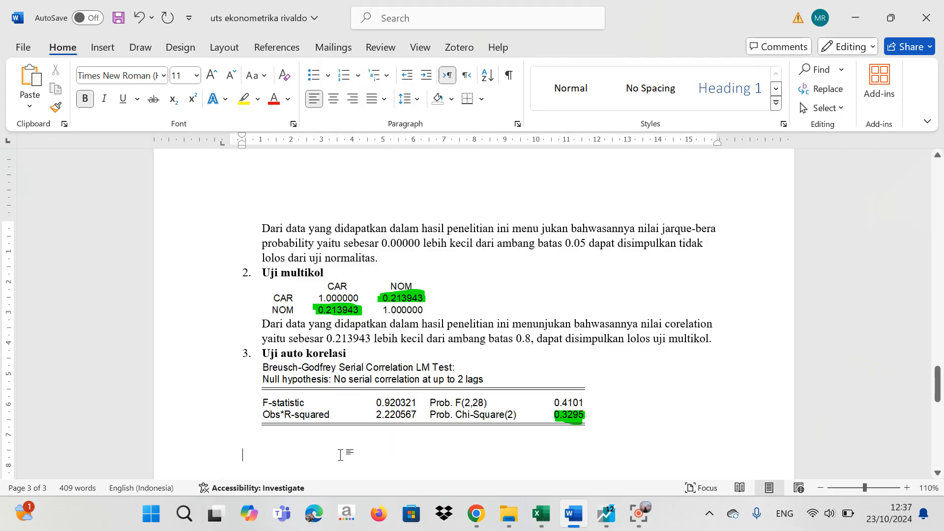
pyautogui.click(316, 432)
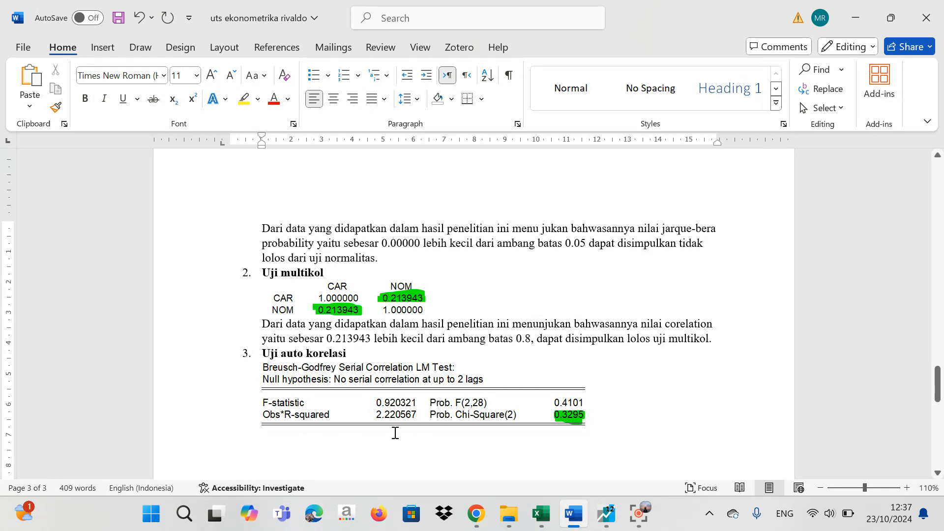
pyautogui.write('dari ')
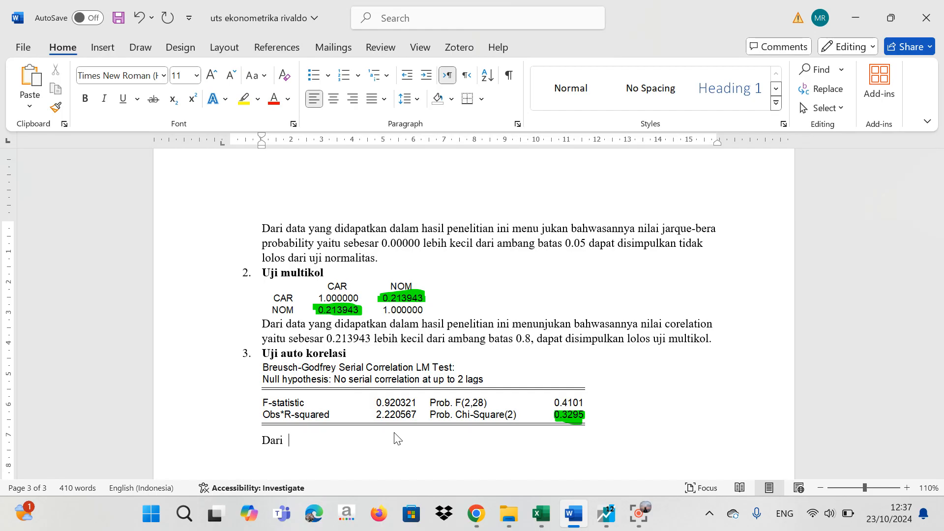
pyautogui.write('s')
pyautogui.press('capslock')
pyautogui.press('capslock')
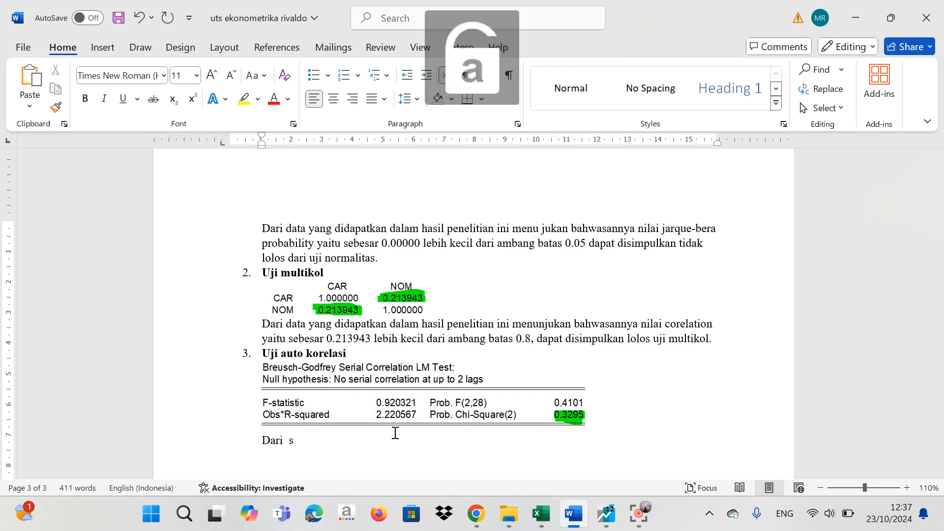
pyautogui.press('BackSpace')
pyautogui.write('data')
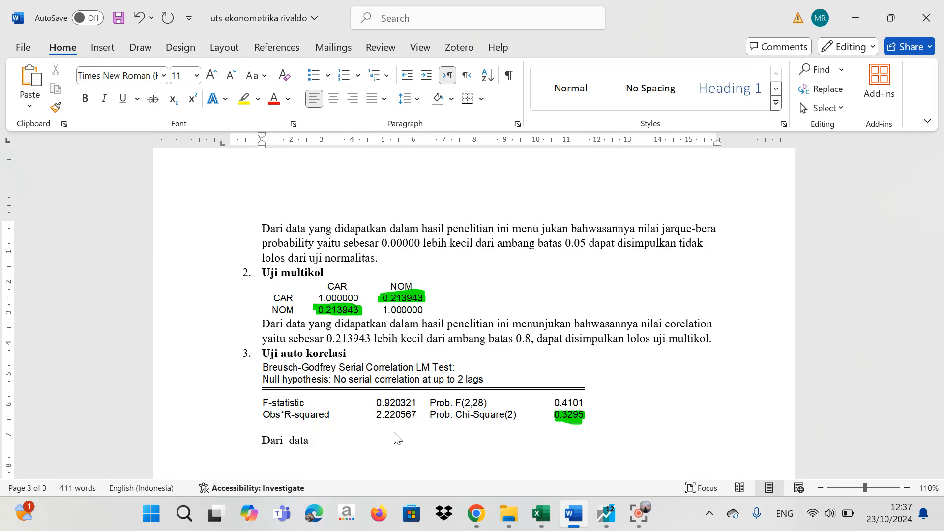
pyautogui.press('BackSpace')
pyautogui.press('BackSpace')
pyautogui.press('BackSpace')
pyautogui.press('BackSpace')
pyautogui.press('BackSpace')
pyautogui.write('data yang didapa')
pyautogui.write('t')
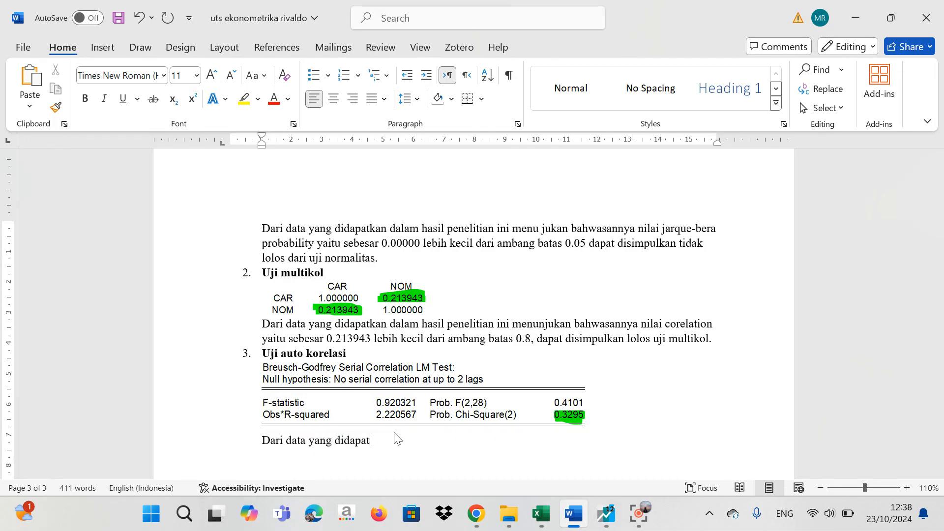
pyautogui.write('kan dalam hasil p')
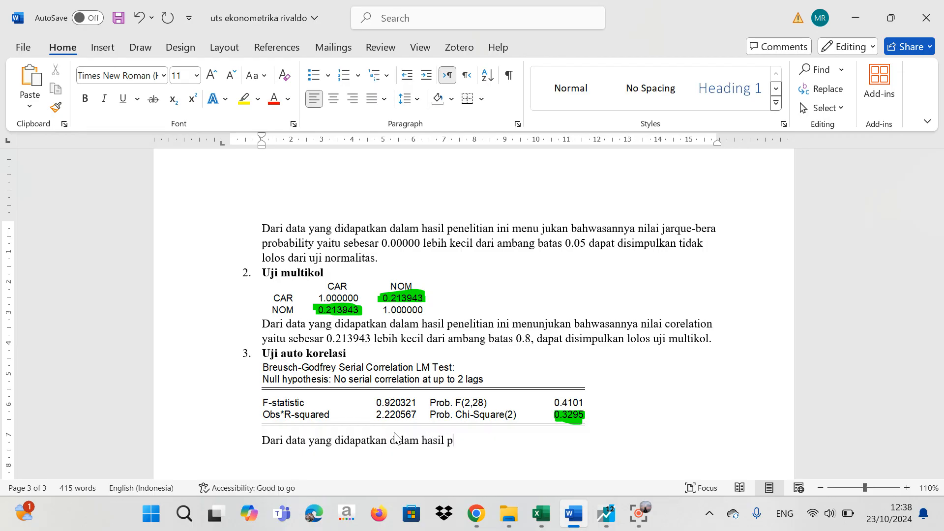
pyautogui.write('enelitian')
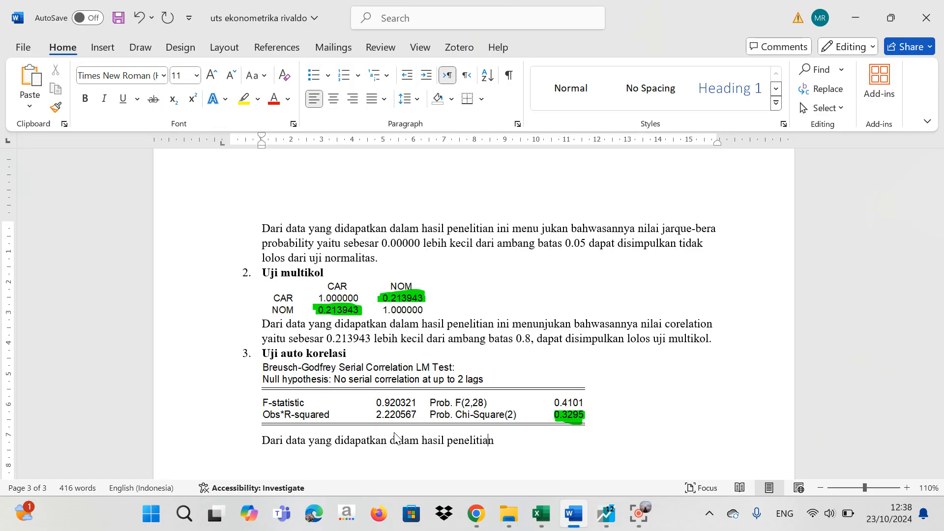
pyautogui.write(' ini ')
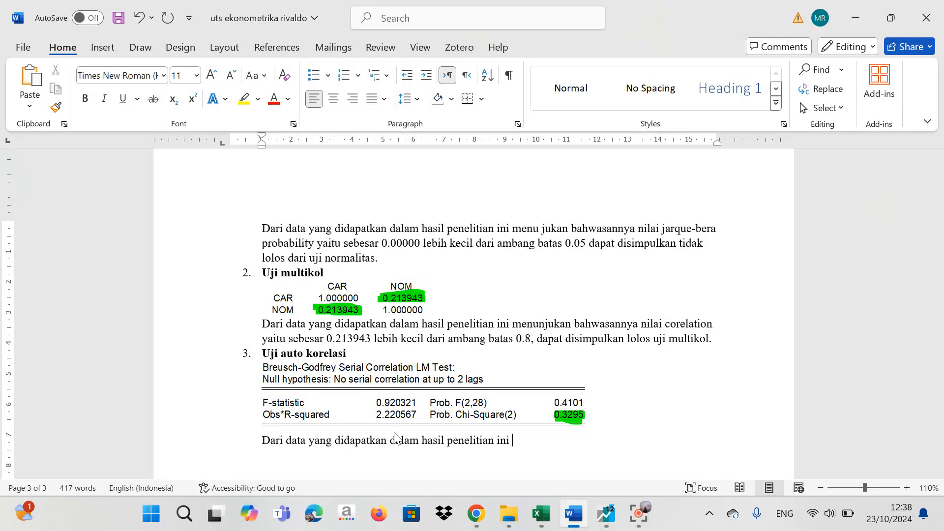
# Continue the autocorrelation paragraph with "menunjukan bahwasannya nilai prob.chi"
pyautogui.write('menun')
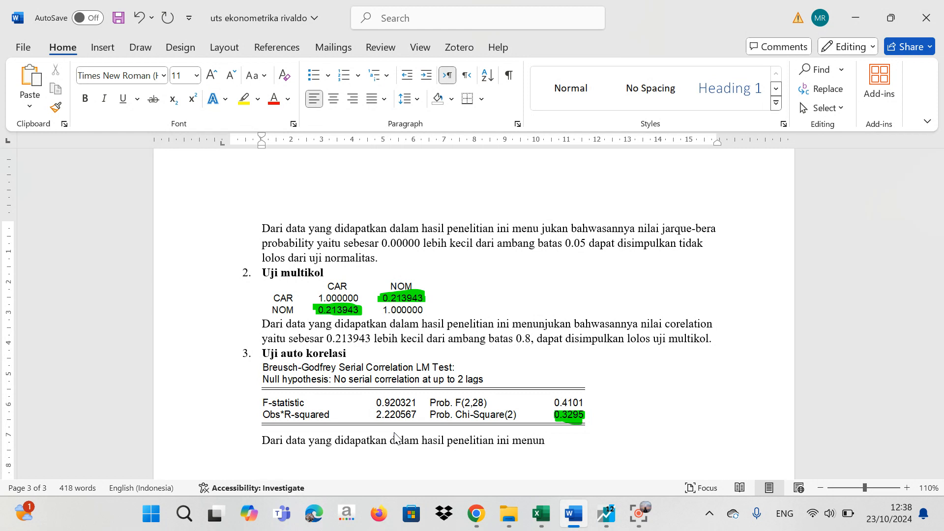
pyautogui.write('jukan ba')
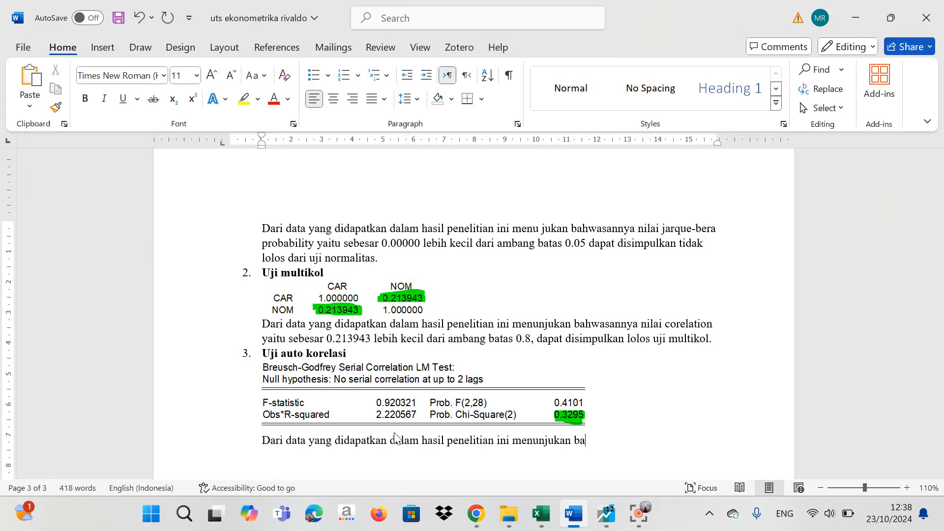
pyautogui.write('hwasannya')
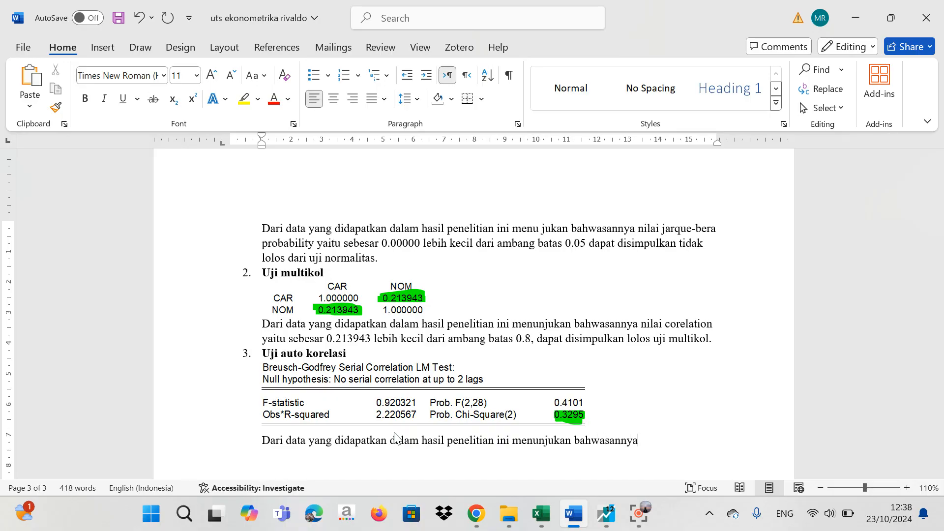
pyautogui.write(' nilai pro')
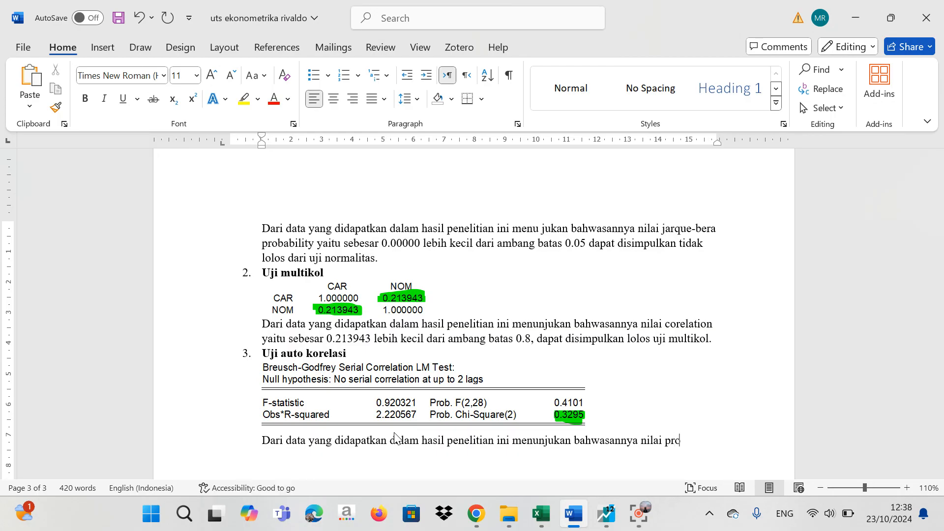
pyautogui.write('b.chi')
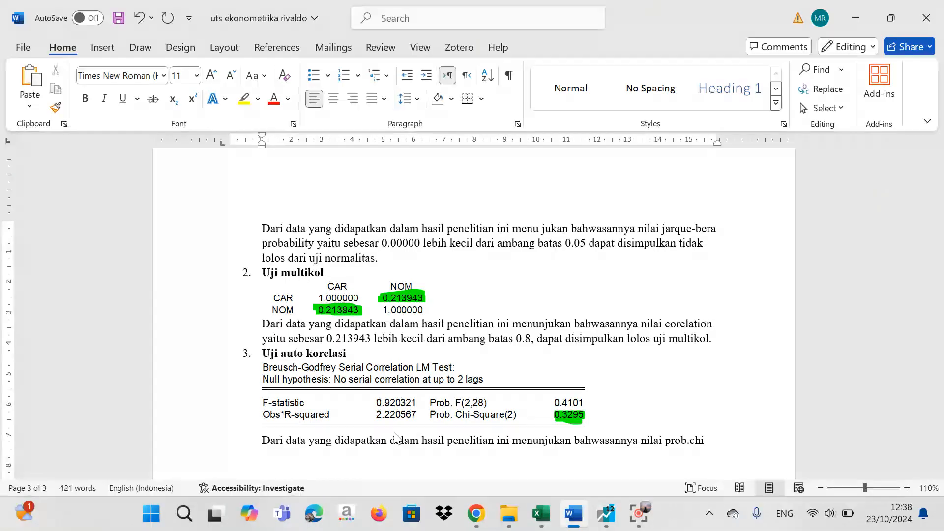
# Extend the autocorrelation sentence with "square yaitu sebesar 0.3295 lebih besar dari ambang batas"
pyautogui.write(' s')
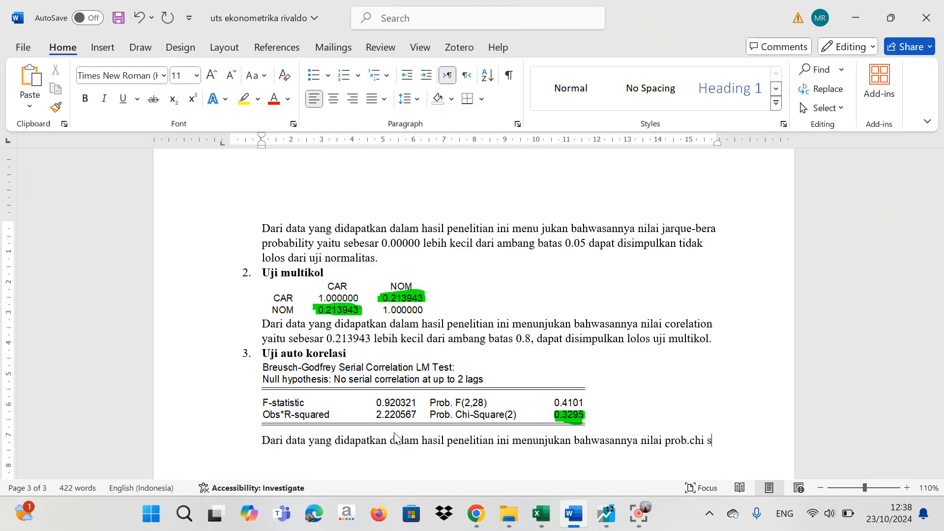
pyautogui.write('quare yaitu sebsar')
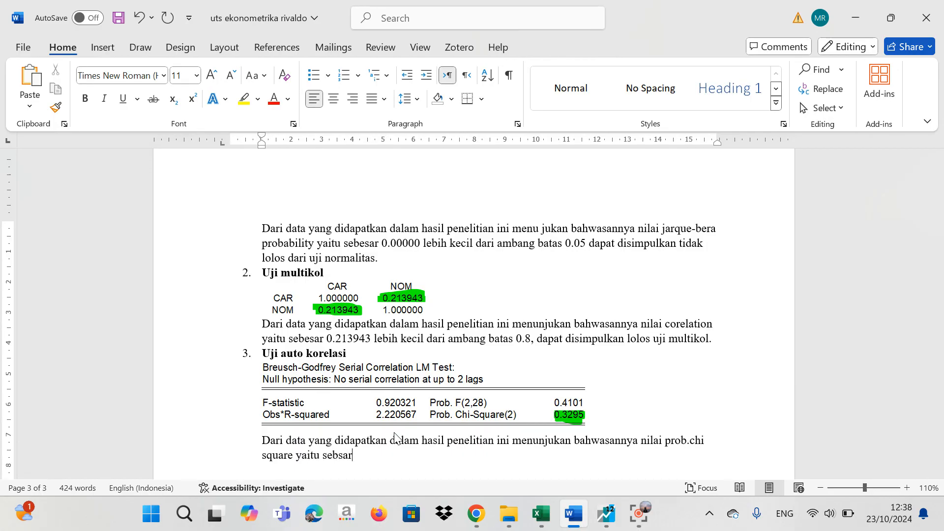
pyautogui.press('BackSpace')
pyautogui.press('BackSpace')
pyautogui.press('BackSpace')
pyautogui.write('esar 0.3295 lebih besar aa')
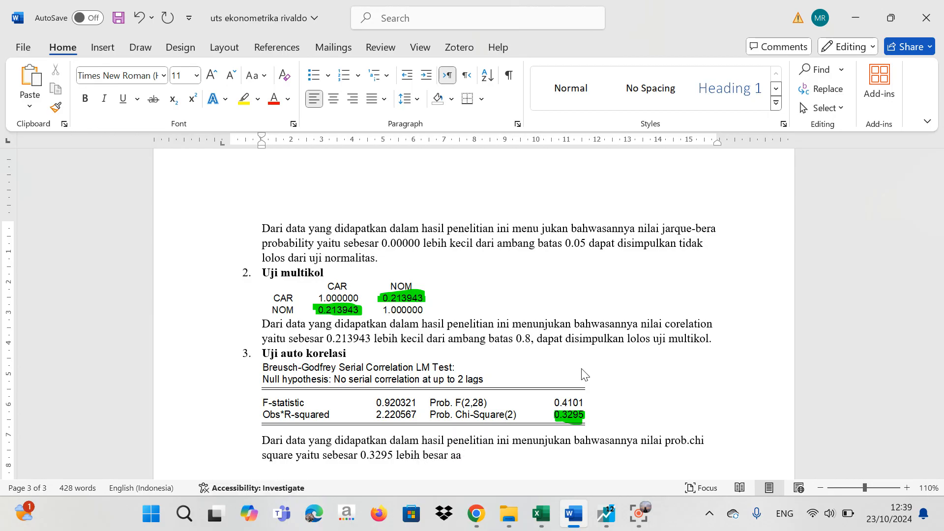
pyautogui.press('BackSpace')
pyautogui.press('BackSpace')
pyautogui.write('dari amn')
pyautogui.press('BackSpace')
pyautogui.write('bang batas')
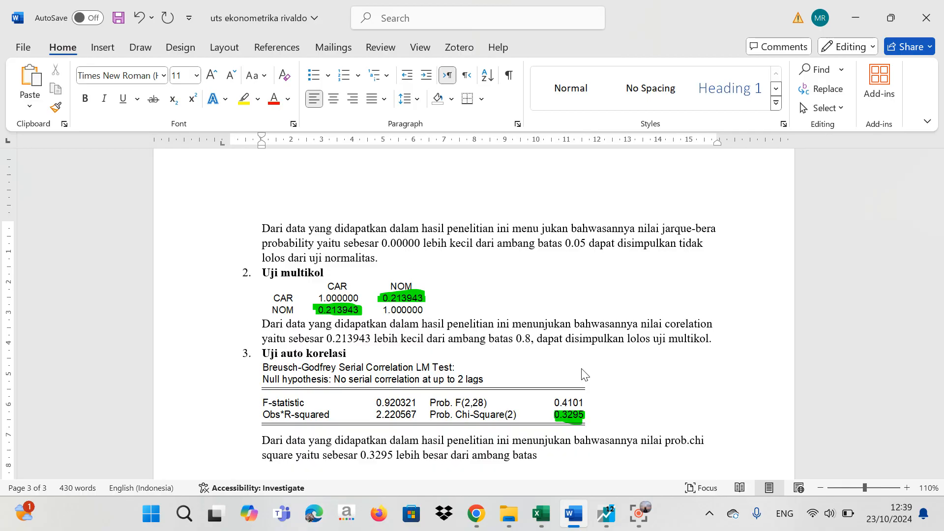
# Finish the autocorrelation paragraph with "0.05, dapat disimpulakan lolos dari uji auto korelasi.", including a space after the comma
pyautogui.write(' 0.05,dapat disimpulakn')
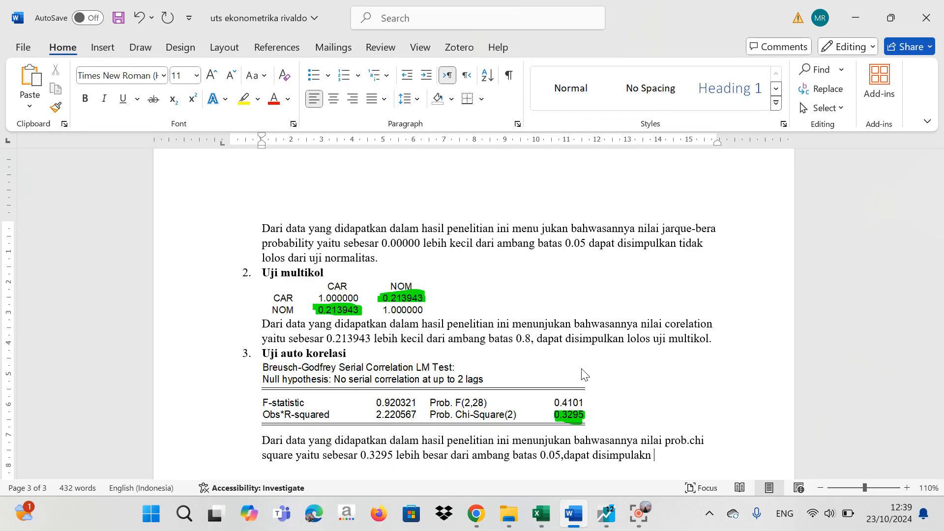
pyautogui.press('BackSpace')
pyautogui.press('BackSpace')
pyautogui.write('an lolos dari uji ')
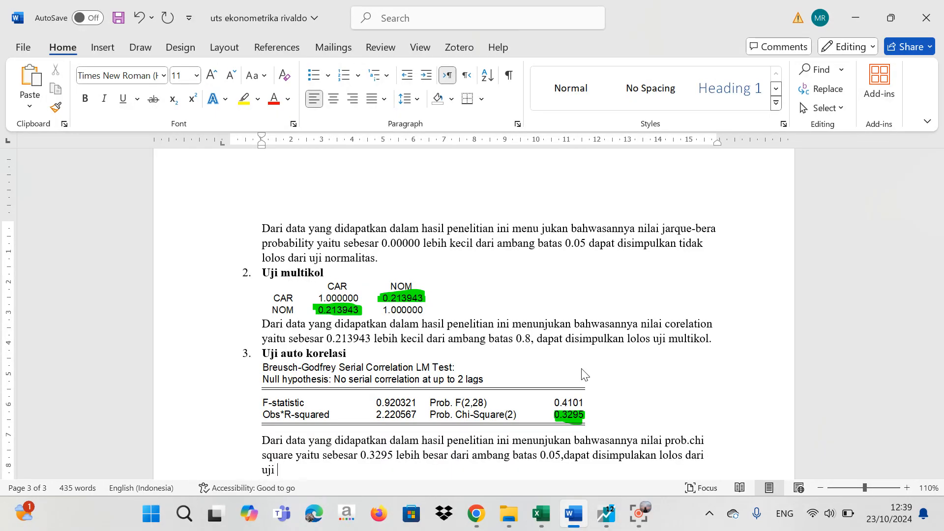
pyautogui.write('auto ')
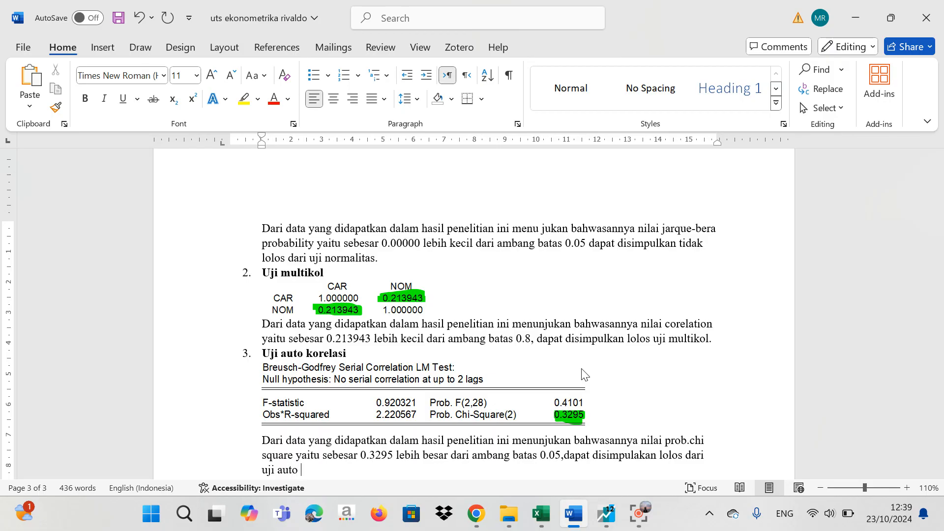
pyautogui.write('korelasi.')
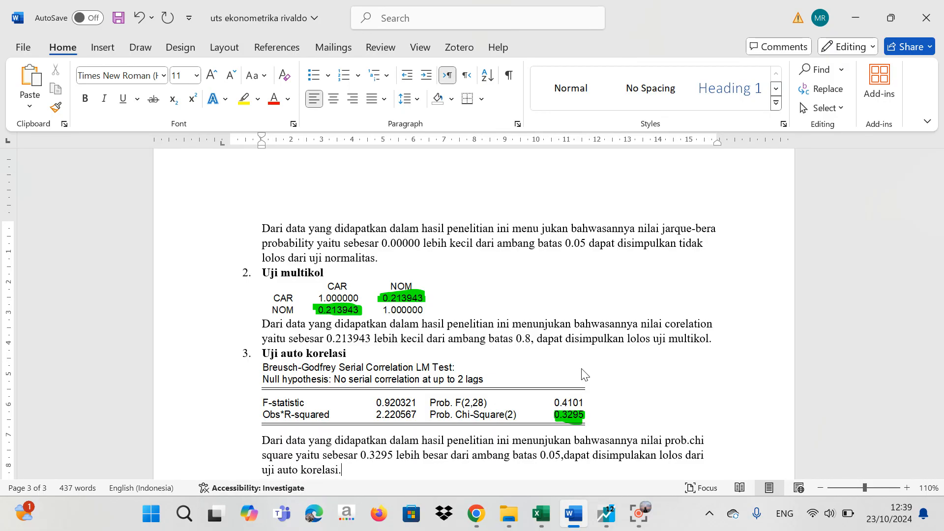
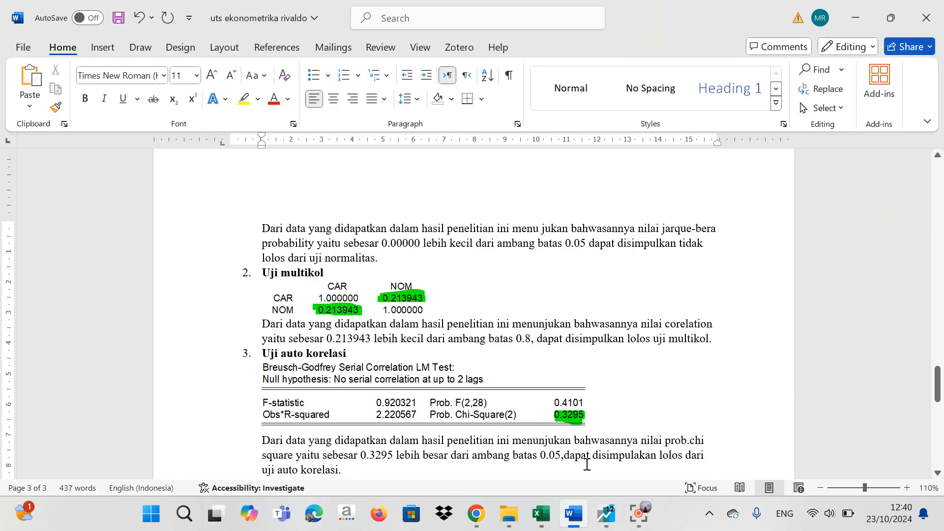
pyautogui.click(569, 456)
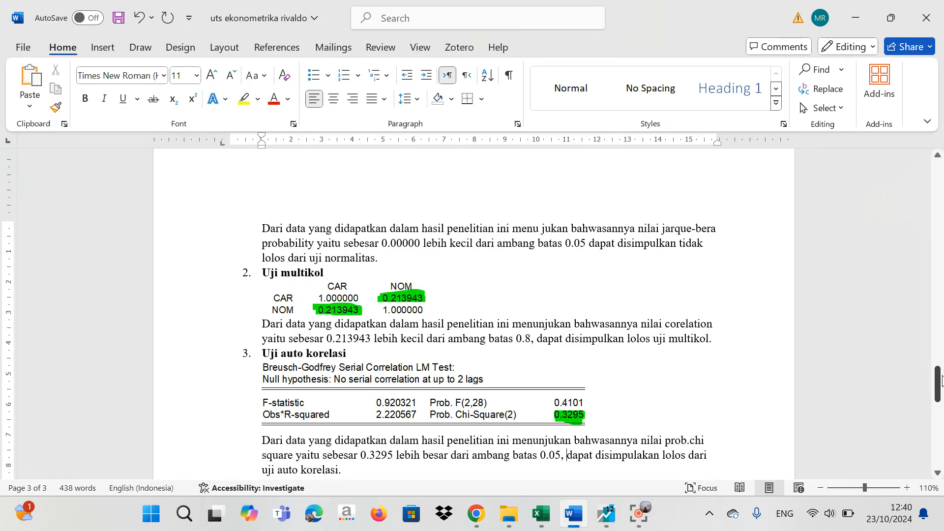
pyautogui.moveTo(939, 374); pyautogui.dragTo(940, 388)
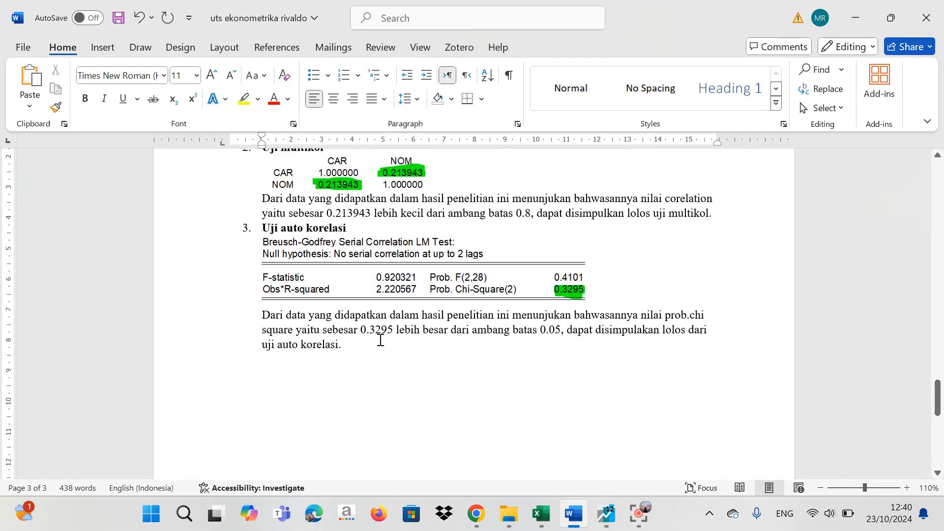
# Add a bold fourth numbered heading "Uji heteroskedastititas" below the autocorrelation paragraph, with an empty line beneath it
pyautogui.press('Return')
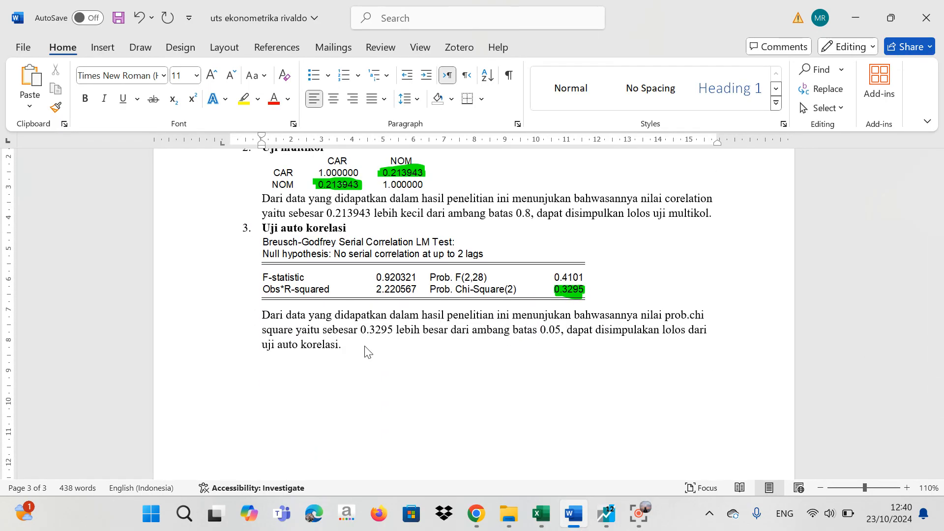
pyautogui.write('4.')
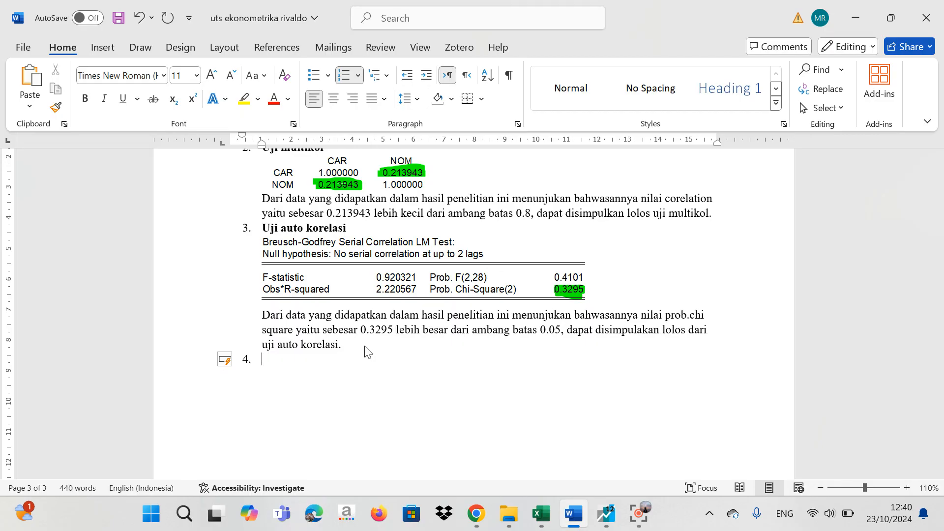
pyautogui.hotkey('ctrl', 'b')
pyautogui.write('Uji ')
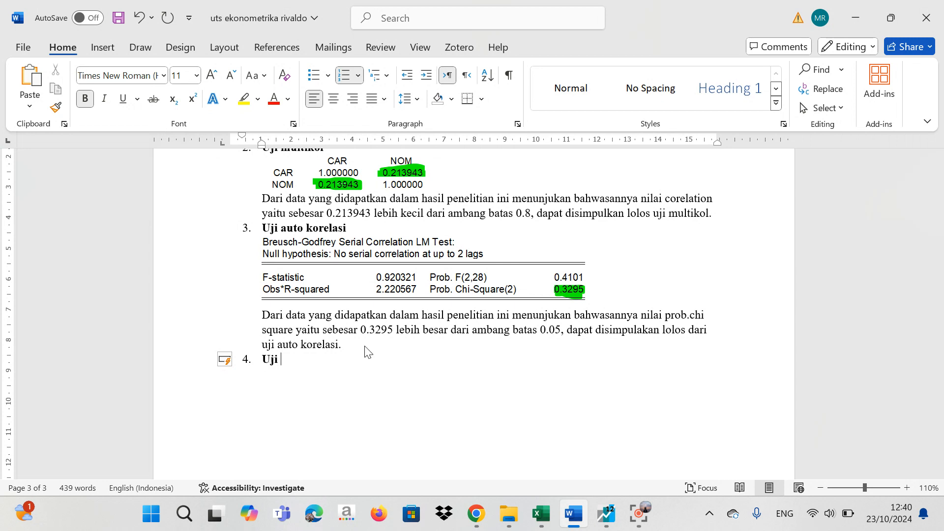
pyautogui.write('heteros kedast')
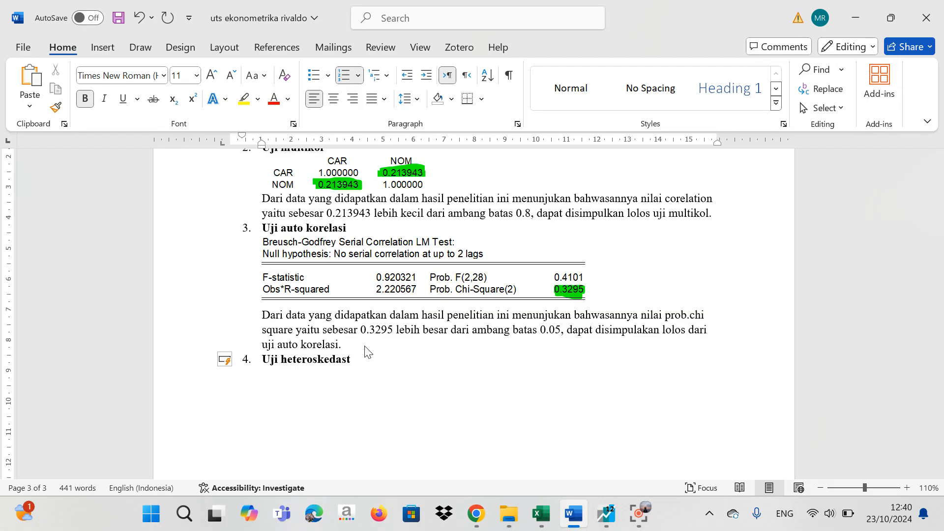
pyautogui.write('ititas')
pyautogui.press('Return')
pyautogui.press('BackSpace')
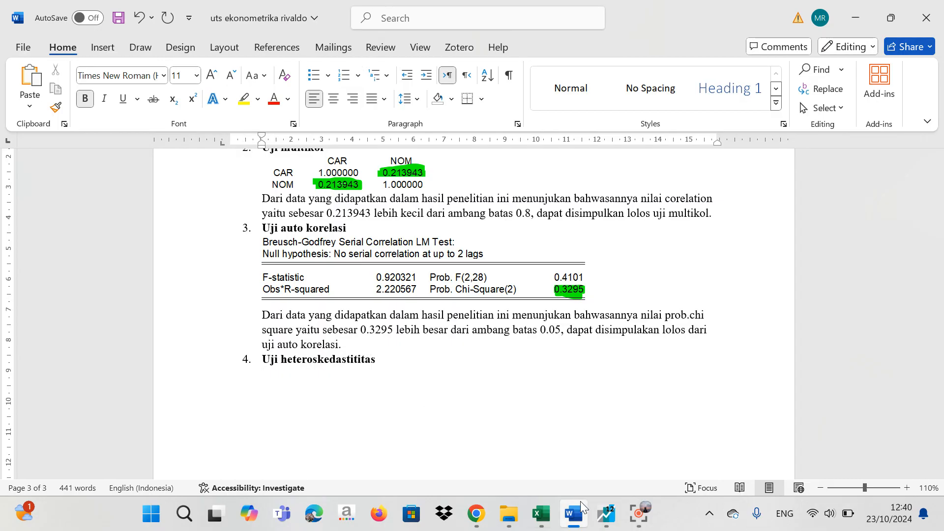
# Switch to EViews and run the Breusch-Pagan-Godfrey heteroskedasticity test on the equation with regressors c car nom roa x1m x2m
pyautogui.click(609, 517)
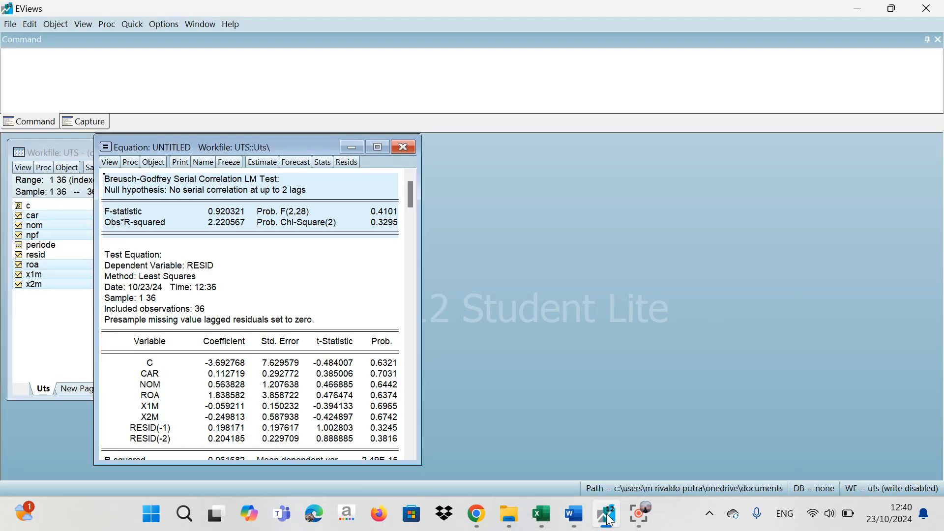
pyautogui.click(111, 164)
pyautogui.moveTo(172, 290)
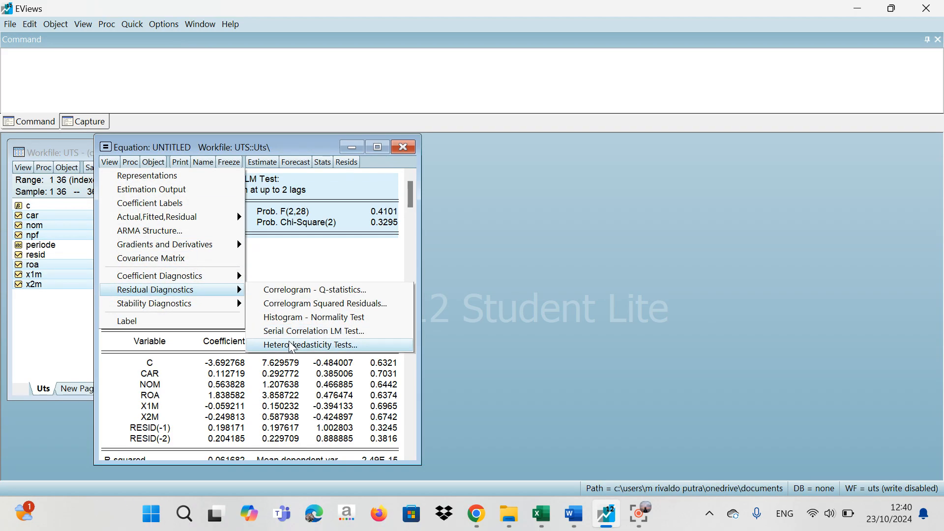
pyautogui.click(327, 346)
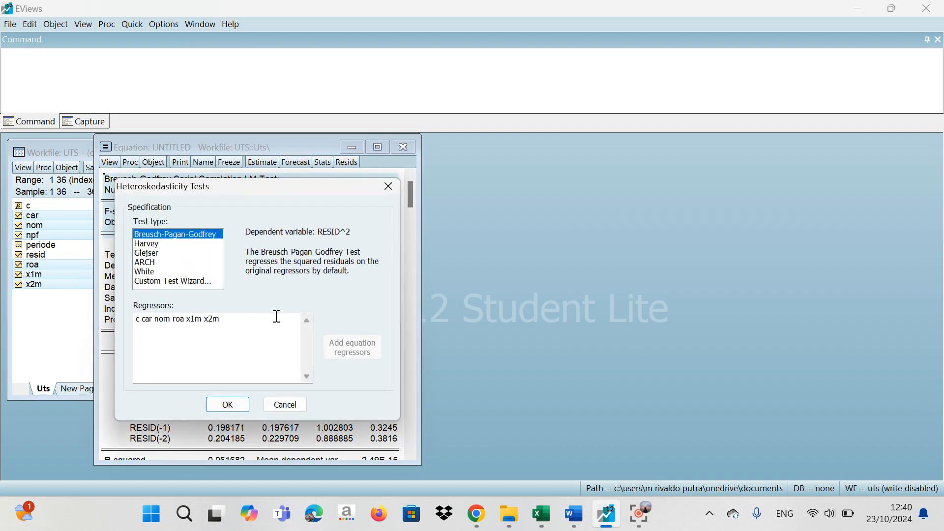
pyautogui.click(240, 408)
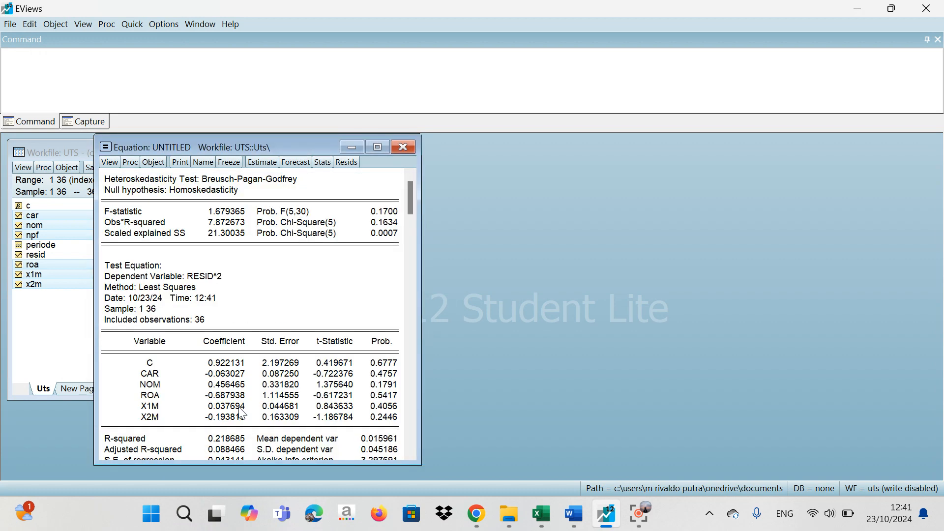
# Copy the heteroskedasticity test's summary block, from its title through the Scaled explained SS row, and paste it beneath the heading in Word
pyautogui.moveTo(104, 175); pyautogui.dragTo(396, 249)
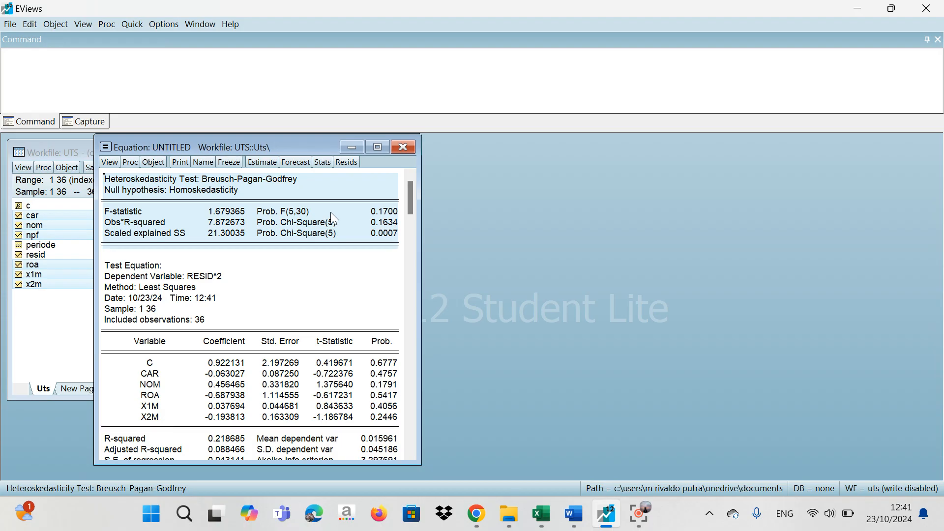
pyautogui.hotkey('ctrl', 'c')
pyautogui.click(418, 272)
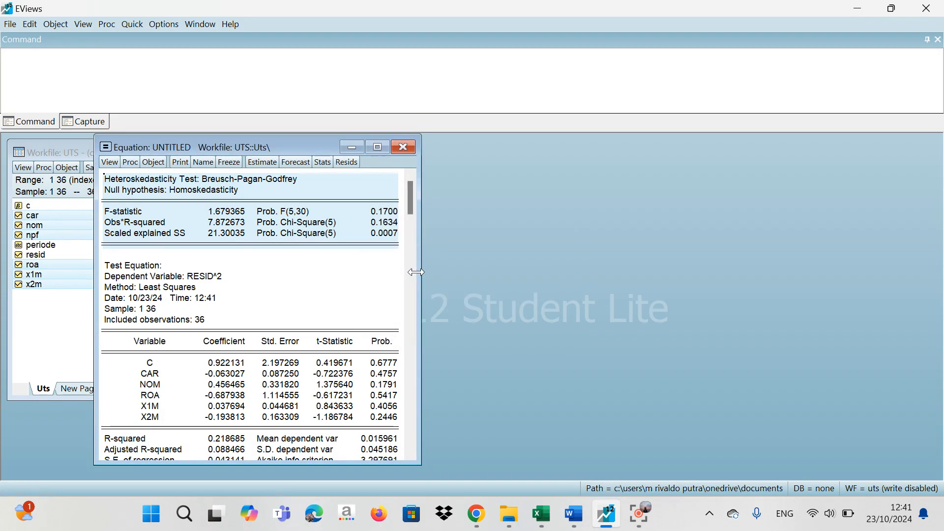
pyautogui.click(573, 514)
pyautogui.hotkey('ctrl', 'v')
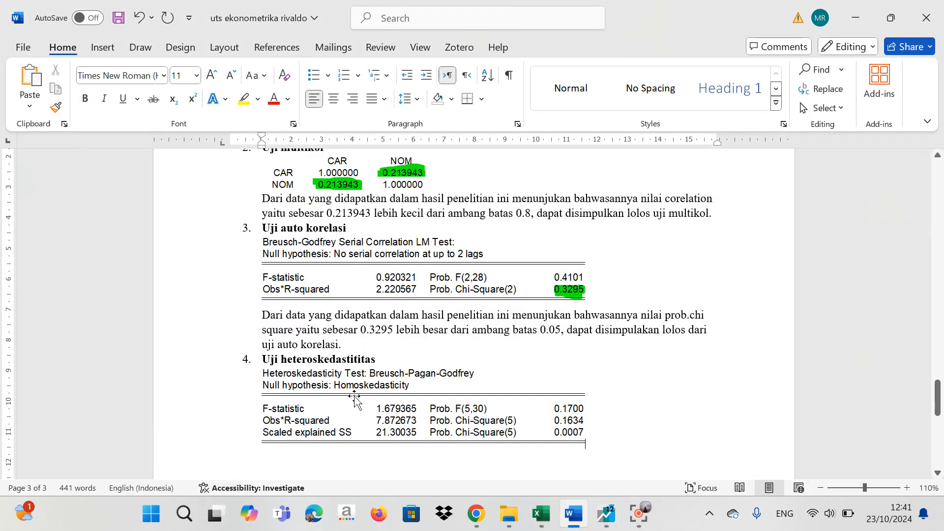
# Mark the Obs*R-squared Prob. Chi-Square(5) value 0.1634 with the green highlighter pen, ending with the pen put away
pyautogui.moveTo(529, 497)
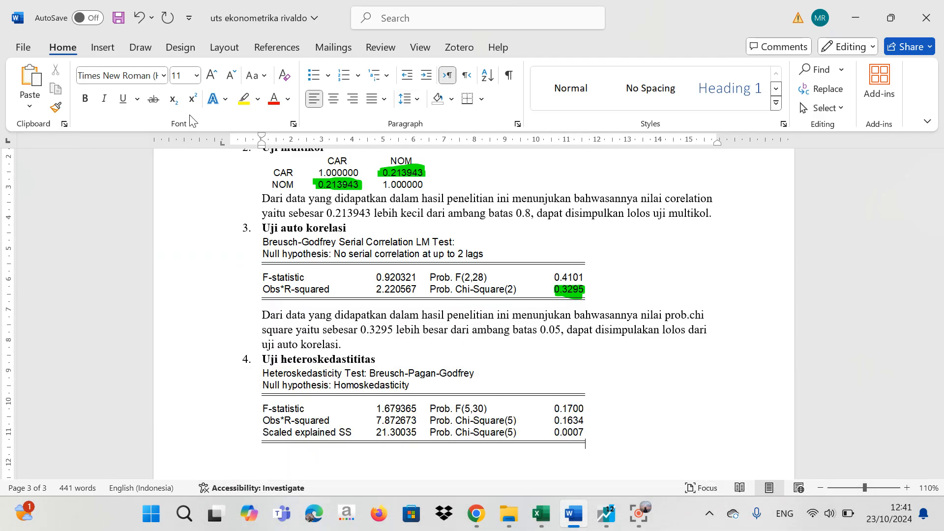
pyautogui.click(102, 52)
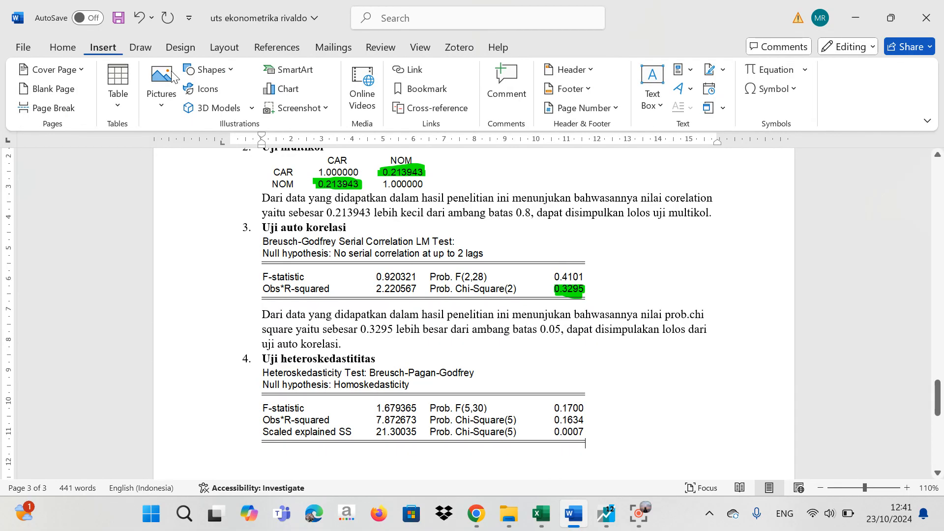
pyautogui.click(142, 51)
pyautogui.click(279, 91)
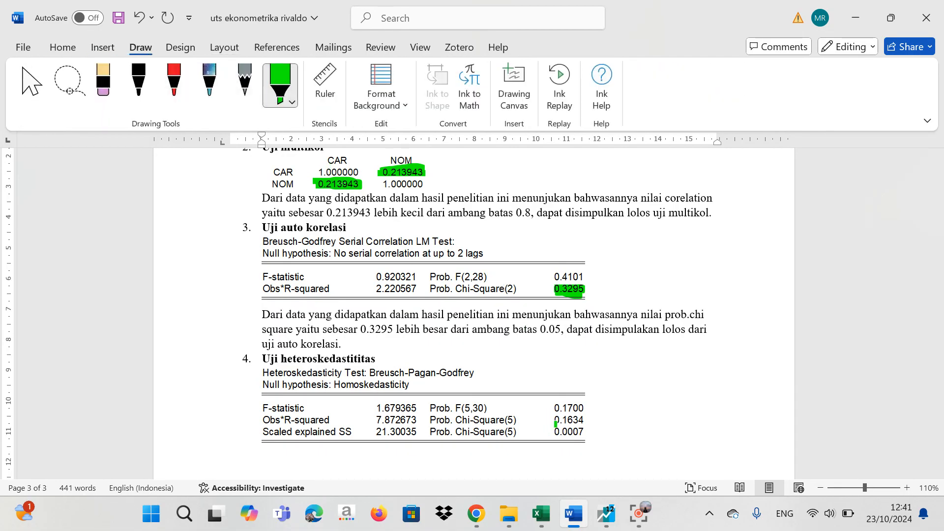
pyautogui.moveTo(553, 421)
pyautogui.mouseDown()
pyautogui.moveTo(586, 421)
pyautogui.moveTo(566, 421)
pyautogui.mouseUp()
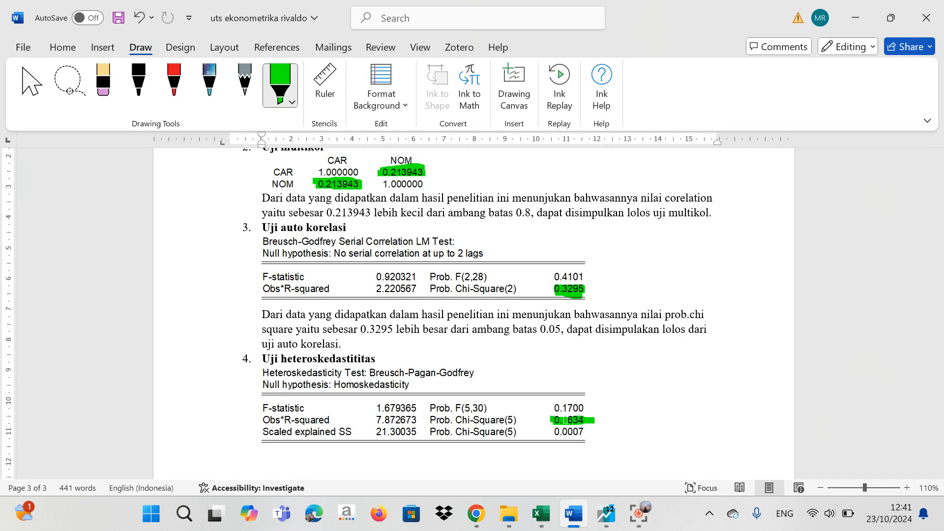
pyautogui.click(44, 79)
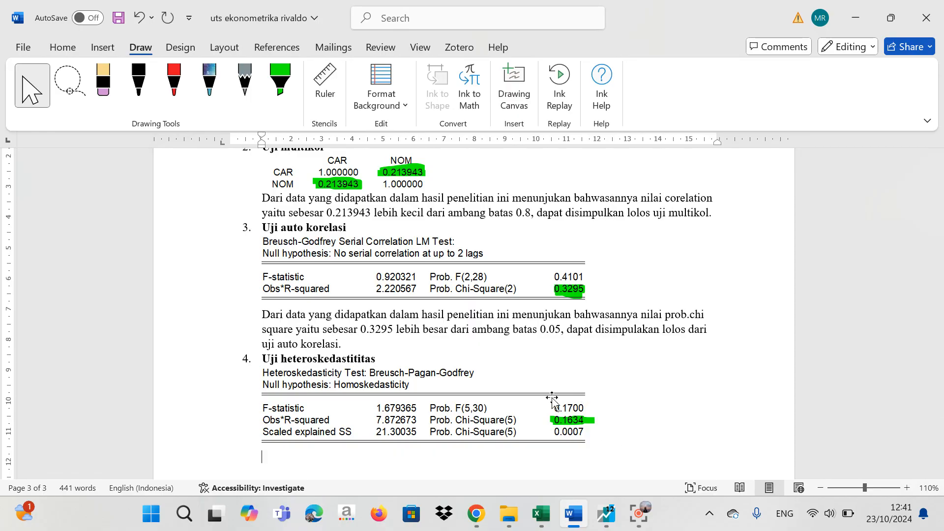
# Start the interpretation paragraph beneath the Breusch-Pagan-Godfrey table with "Dari data yang didapatkan dalam hasil penelitian"
pyautogui.click(62, 47)
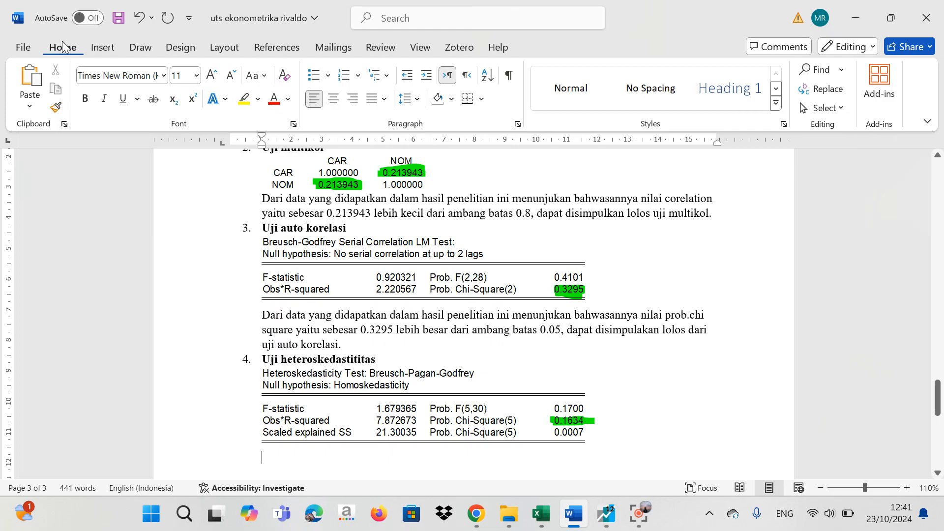
pyautogui.write('da')
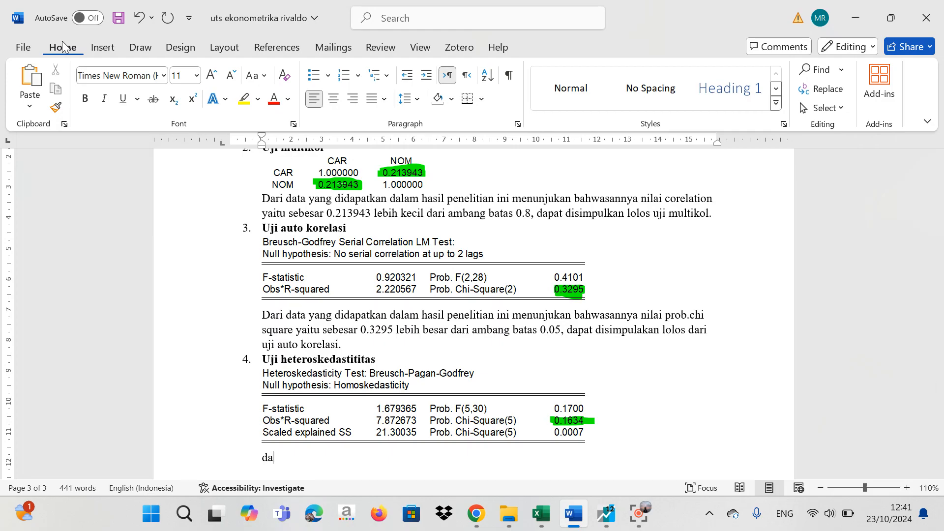
pyautogui.write('ri data yang di')
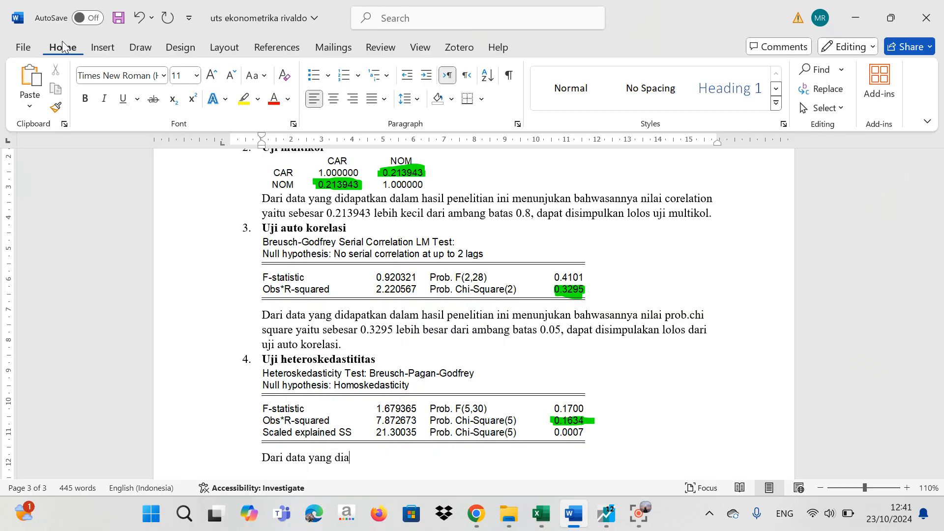
pyautogui.write('dapatlk')
pyautogui.press('BackSpace')
pyautogui.press('BackSpace')
pyautogui.write('kan dalam hasil')
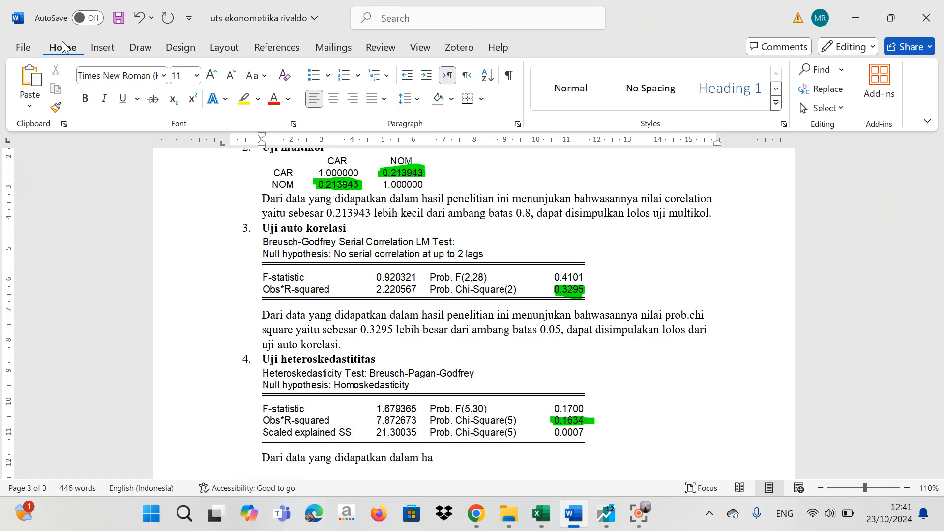
pyautogui.write(' penelitian ')
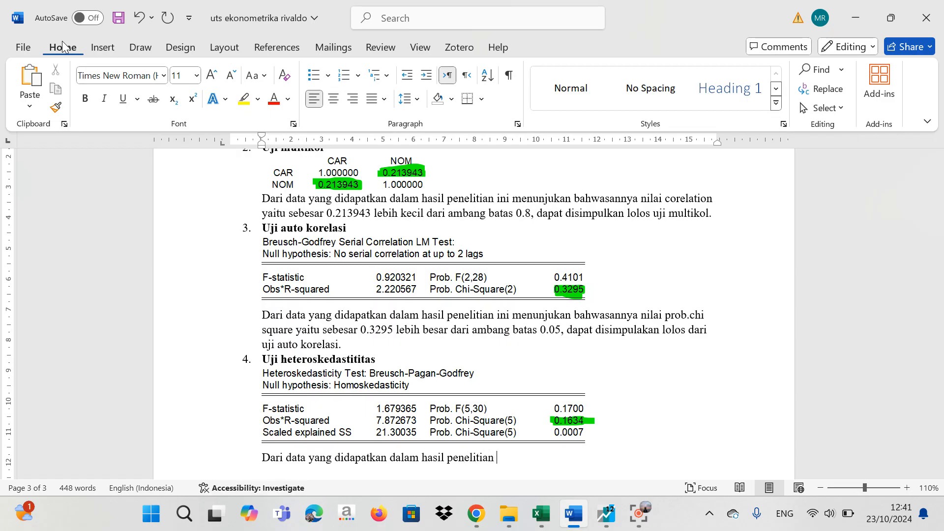
# Continue the heteroskedasticity paragraph with "ini menunjukan bahwasannya nilai pro.chi square yaitu sebesar"
pyautogui.write('ini menunjukan bahwasann')
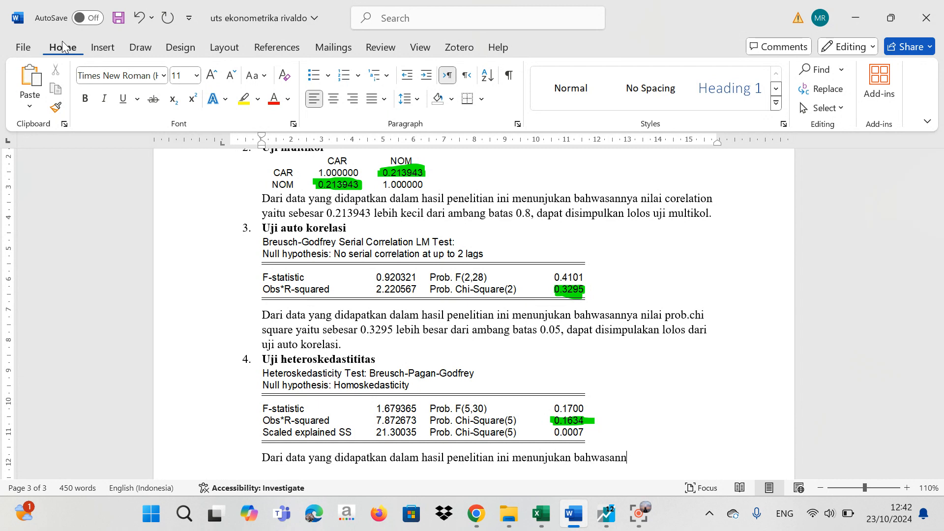
pyautogui.write('ya nia')
pyautogui.press('BackSpace')
pyautogui.press('BackSpace')
pyautogui.write('lai pro.chi')
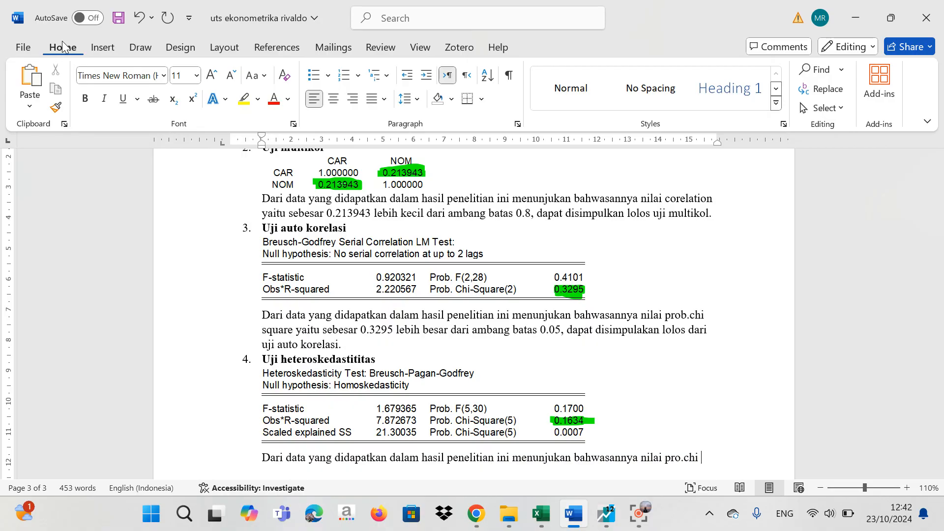
pyautogui.write(' squaer')
pyautogui.press('BackSpace')
pyautogui.write('re yaitu sebesar ')
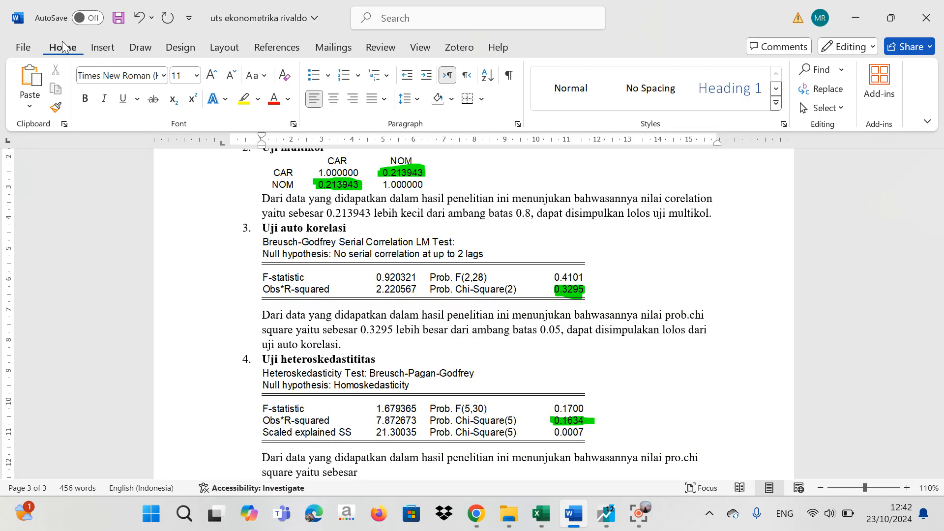
# Extend the heteroskedasticity sentence with "0.1634 lebih besar dari ambang batas"
pyautogui.write('o')
pyautogui.write('.')
pyautogui.write('16')
pyautogui.write('34')
pyautogui.press('BackSpace')
pyautogui.press('BackSpace')
pyautogui.press('BackSpace')
pyautogui.press('BackSpace')
pyautogui.press('BackSpace')
pyautogui.press('BackSpace')
pyautogui.press('BackSpace')
pyautogui.write('0.1634 lebih besar ')
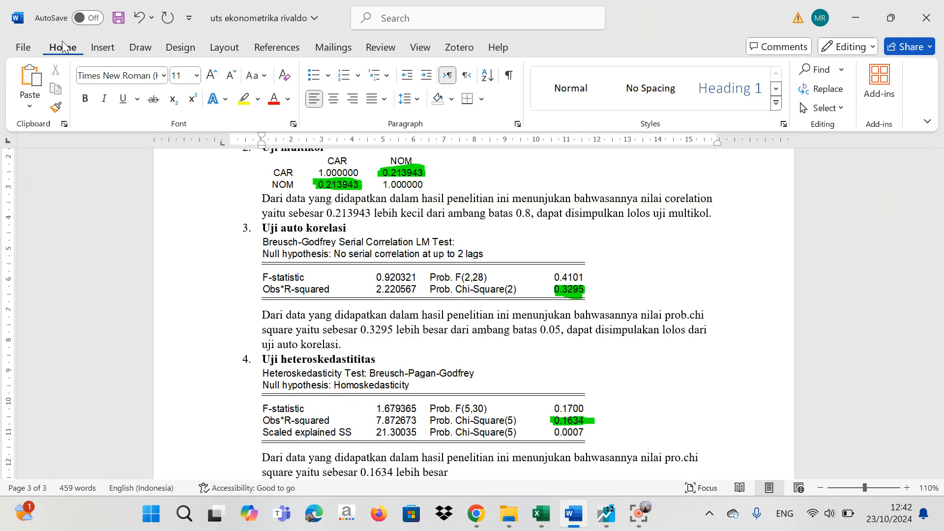
pyautogui.write('dari amn')
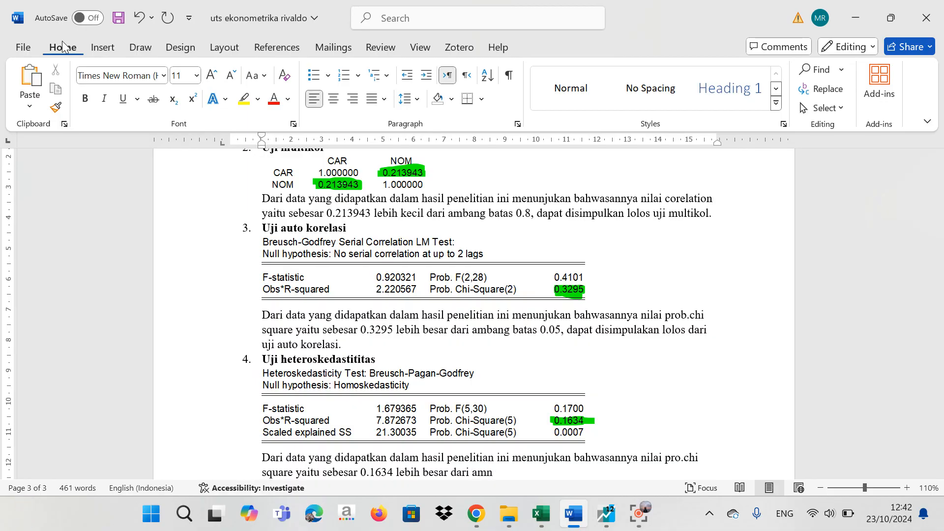
pyautogui.press('BackSpace')
pyautogui.write('bang batas')
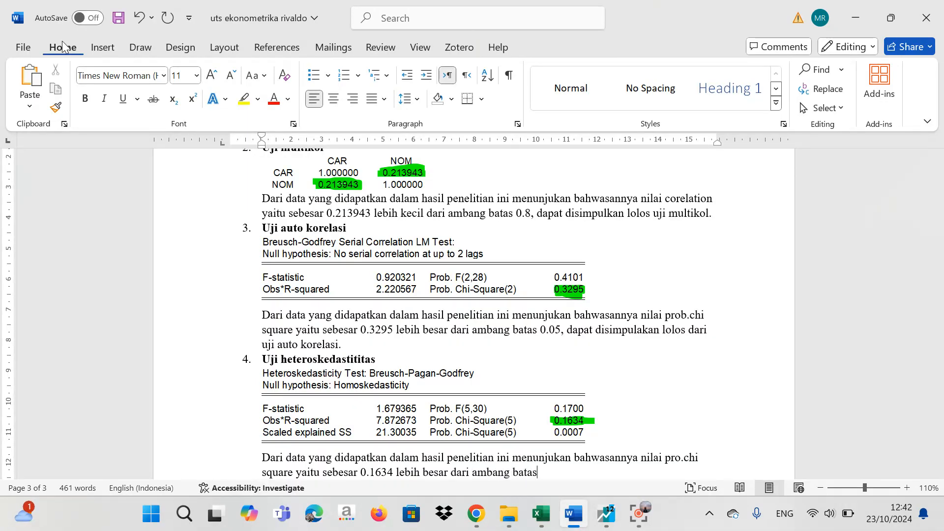
# Complete the threshold in the heteroskedasticity paragraph with the value "0.05" followed by a comma
pyautogui.write(' o')
pyautogui.press('BackSpace')
pyautogui.write('0.')
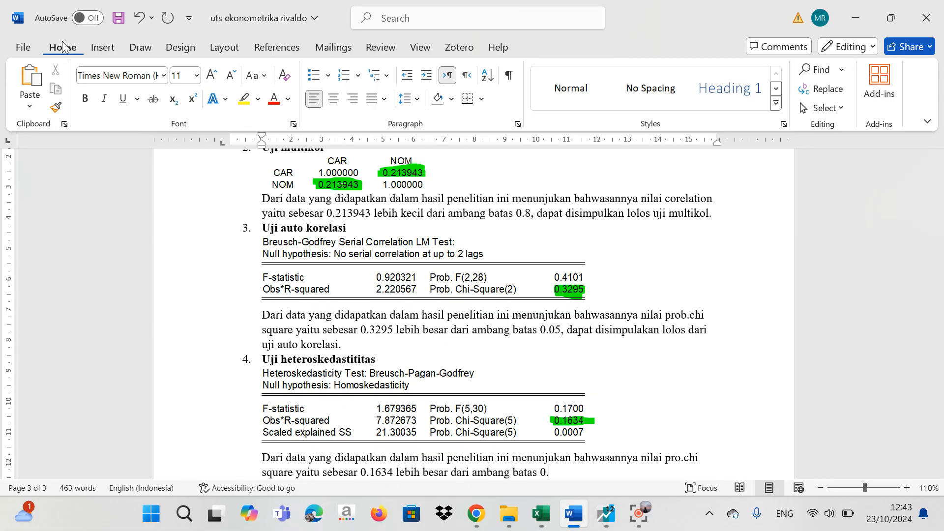
pyautogui.write('05 ')
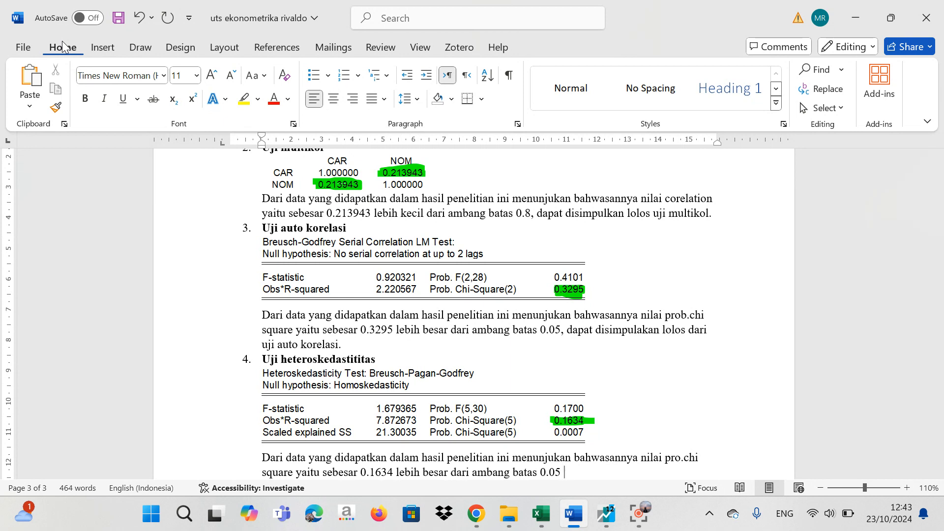
pyautogui.write(',')
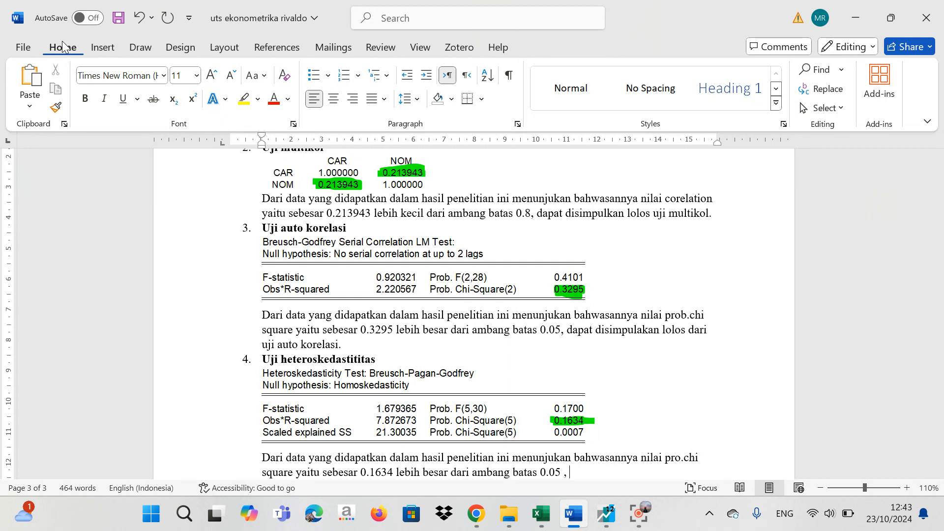
# Finish the heteroskedasticity paragraph with the conclusion "dapat disimpulkan lolos uji heteroskedastititas" and a closing full stop
pyautogui.write(' dapat')
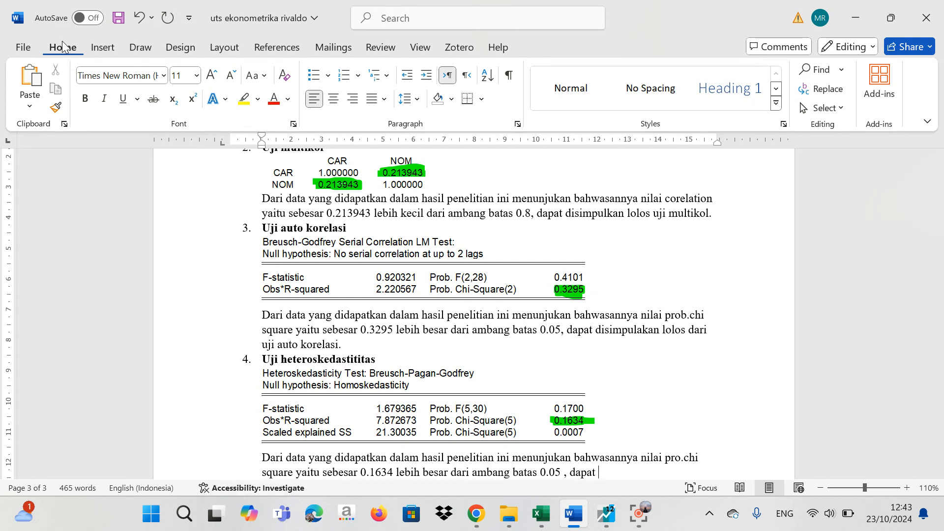
pyautogui.write(' disimpulkan  li')
pyautogui.press('BackSpace')
pyautogui.write('olos uji')
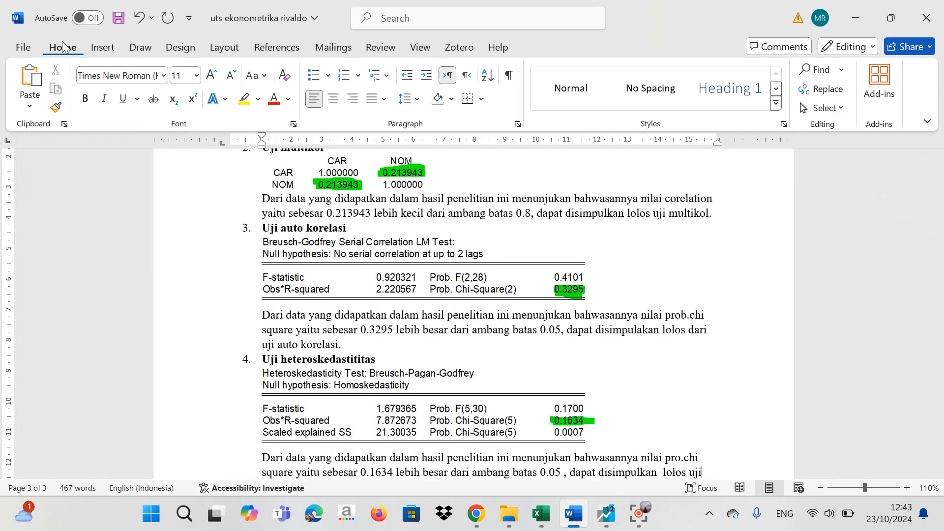
pyautogui.write(' heter')
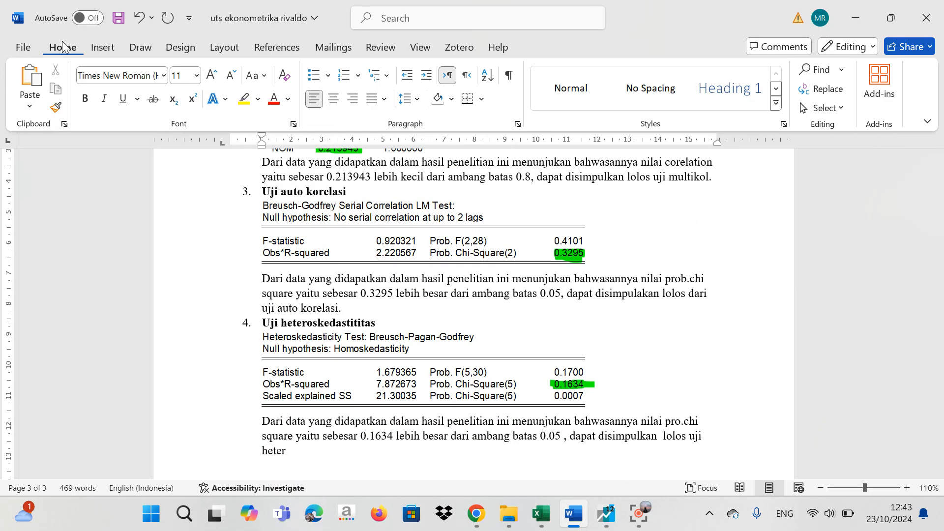
pyautogui.write('oskedastitit')
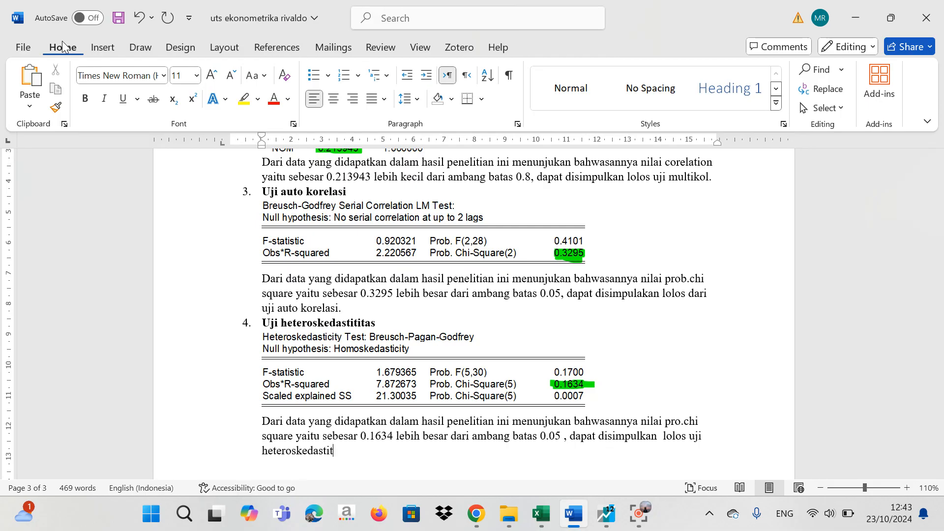
pyautogui.write('itas ')
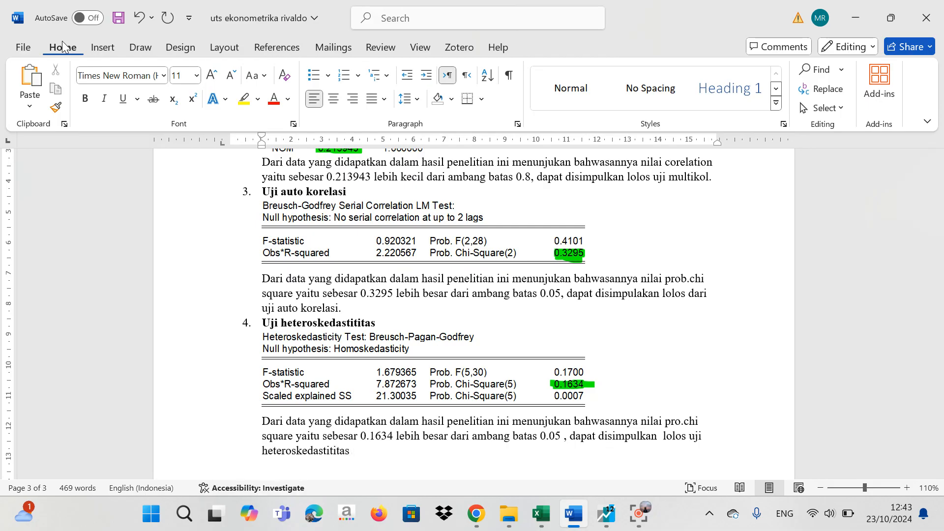
pyautogui.write(',')
pyautogui.write('.')
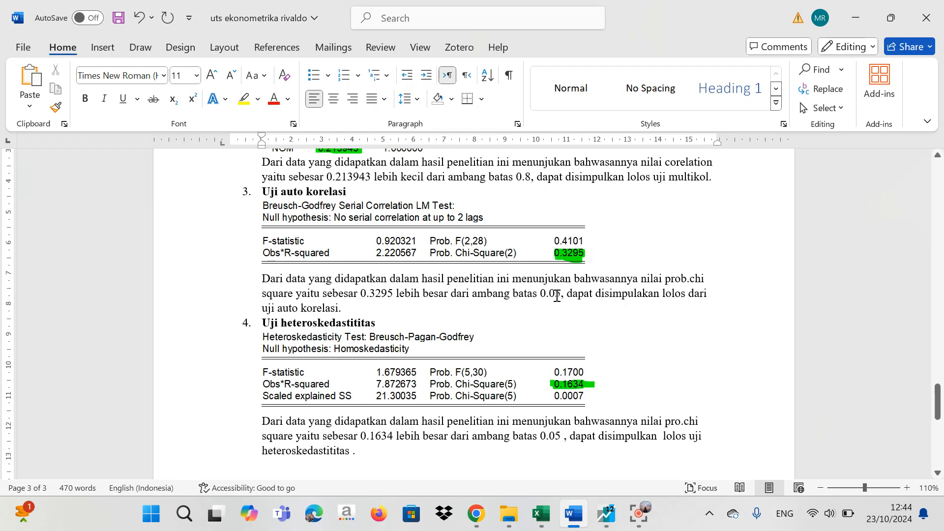
# Remove the extra space before "lolos" in the heteroskedasticity conclusion
pyautogui.click(663, 436)
pyautogui.press('BackSpace')
pyautogui.moveTo(497, 530)
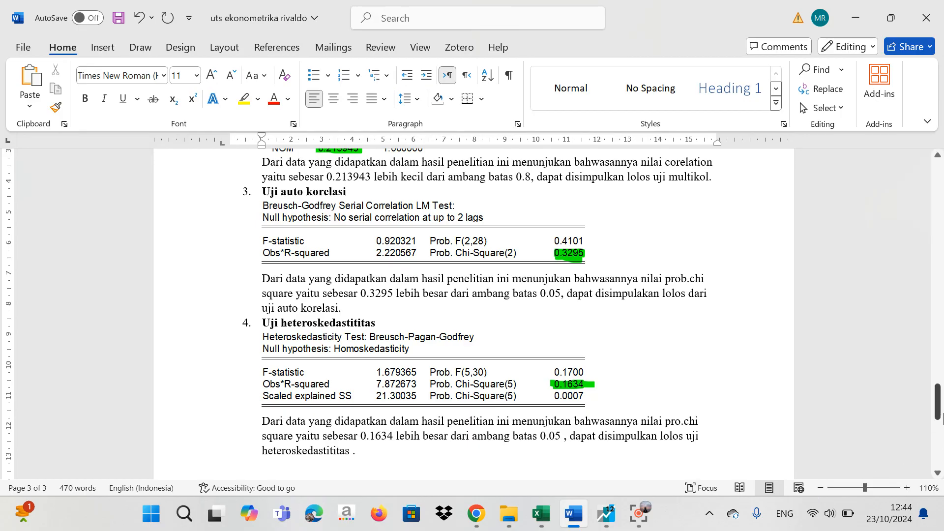
pyautogui.moveTo(939, 409)
pyautogui.mouseDown()
pyautogui.moveTo(941, 357)
pyautogui.moveTo(941, 416)
pyautogui.mouseUp()
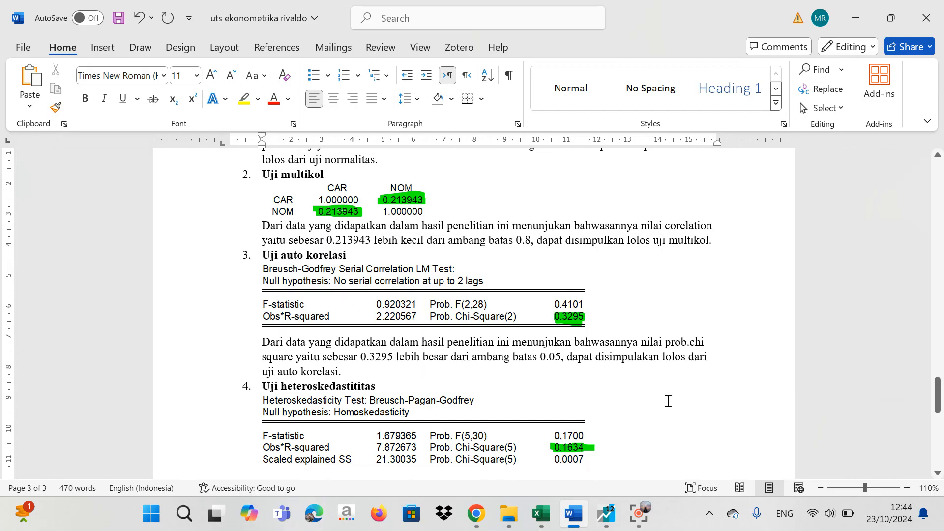
pyautogui.moveTo(937, 399); pyautogui.dragTo(938, 413)
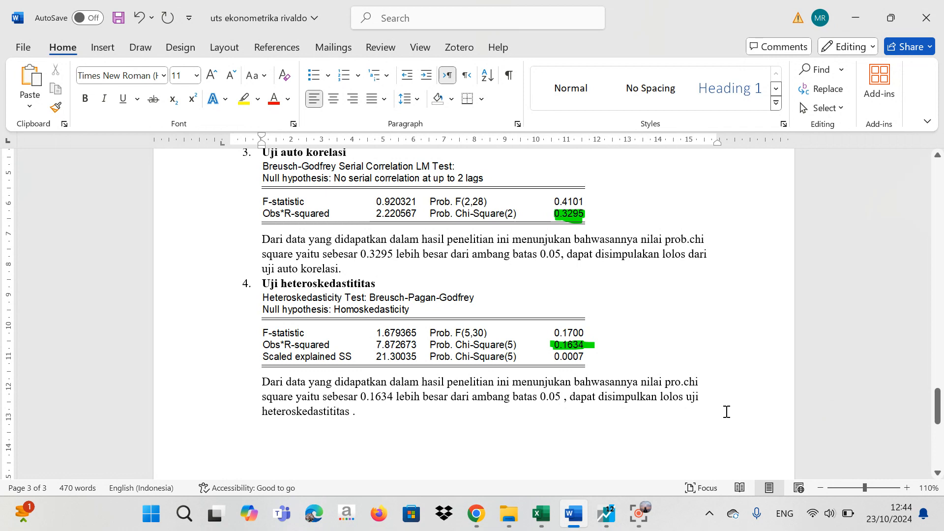
pyautogui.moveTo(938, 406); pyautogui.dragTo(942, 208)
pyautogui.keyDown('ctrl'); pyautogui.scroll(-2, 936, 336); pyautogui.keyUp('ctrl')
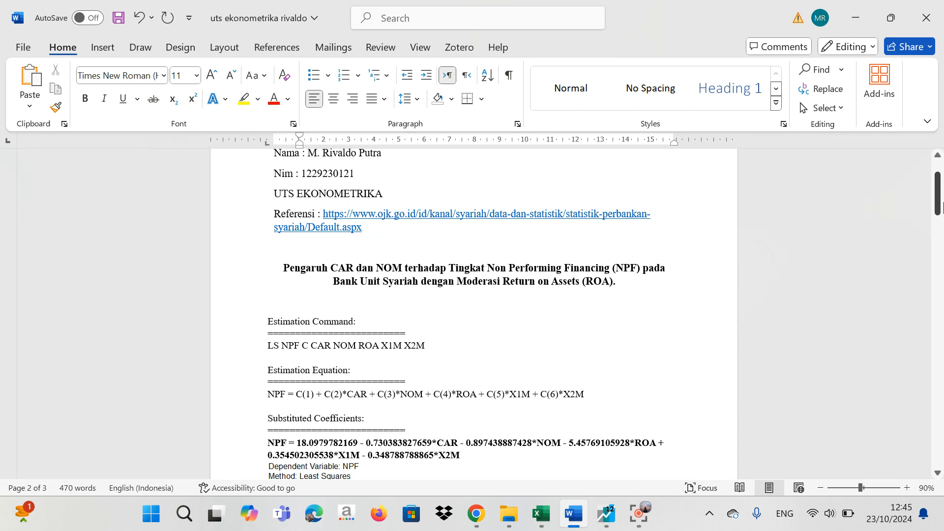
pyautogui.click(642, 517)
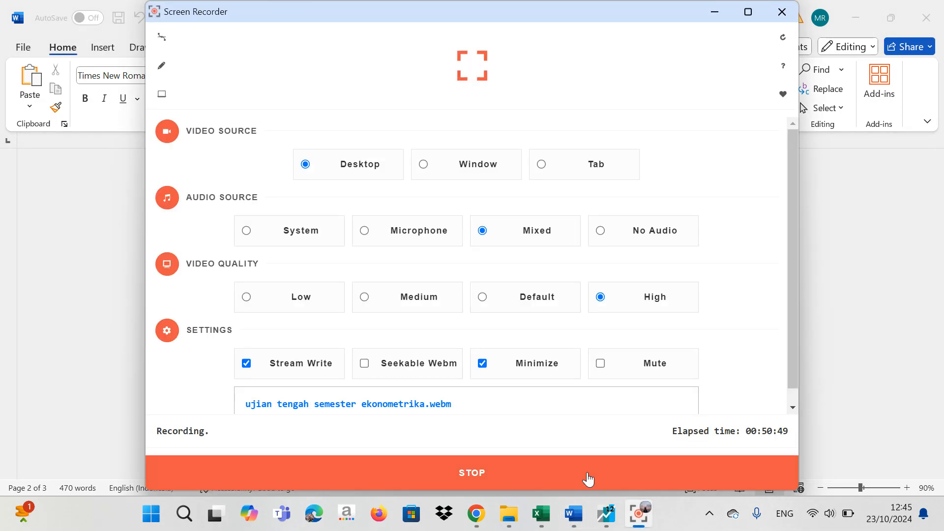